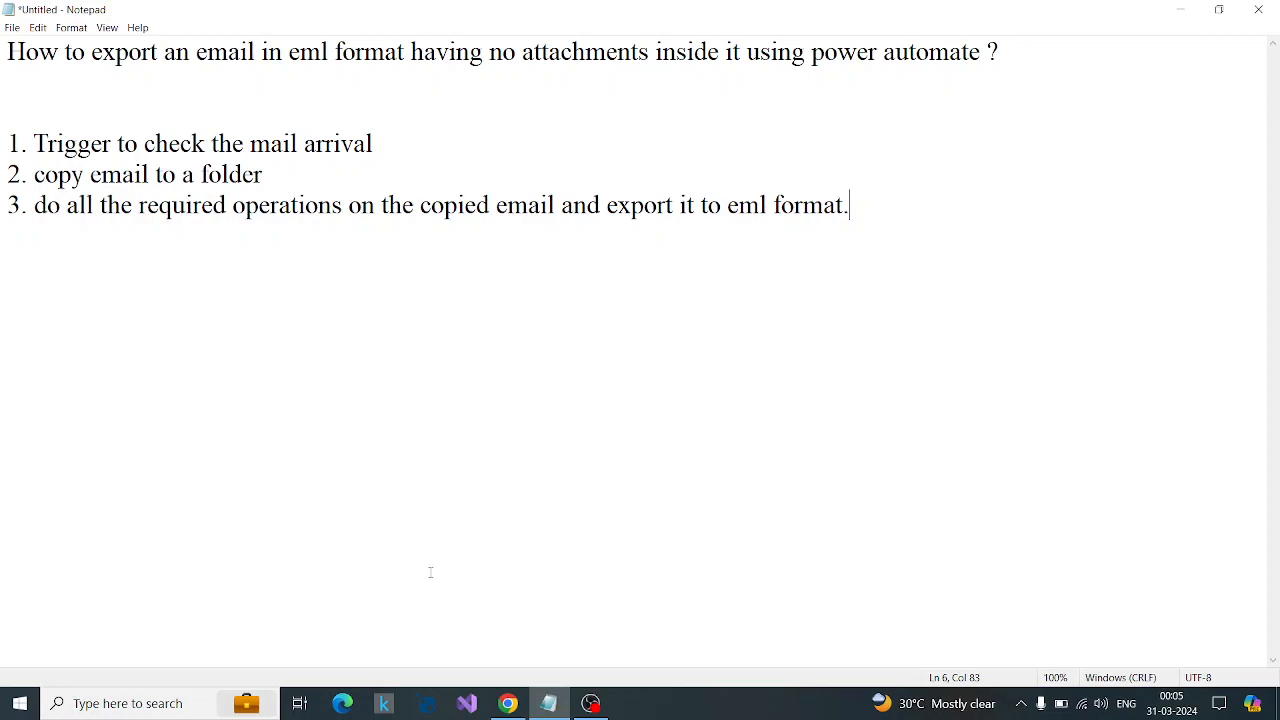
Switch to Outlook in Chrome and review the Attachment Email 5 message with its zip attachments.
left_click(509, 704)
left_click(290, 17)
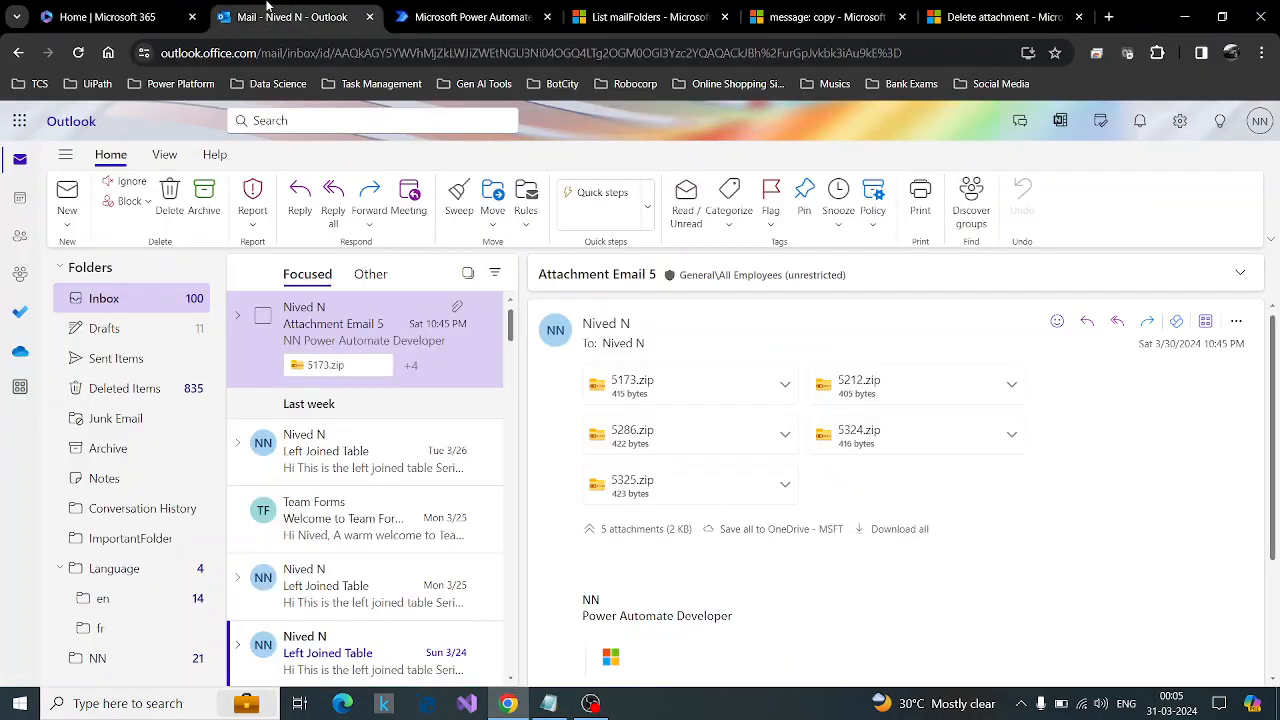
scroll(1278, 472, "down", 1)
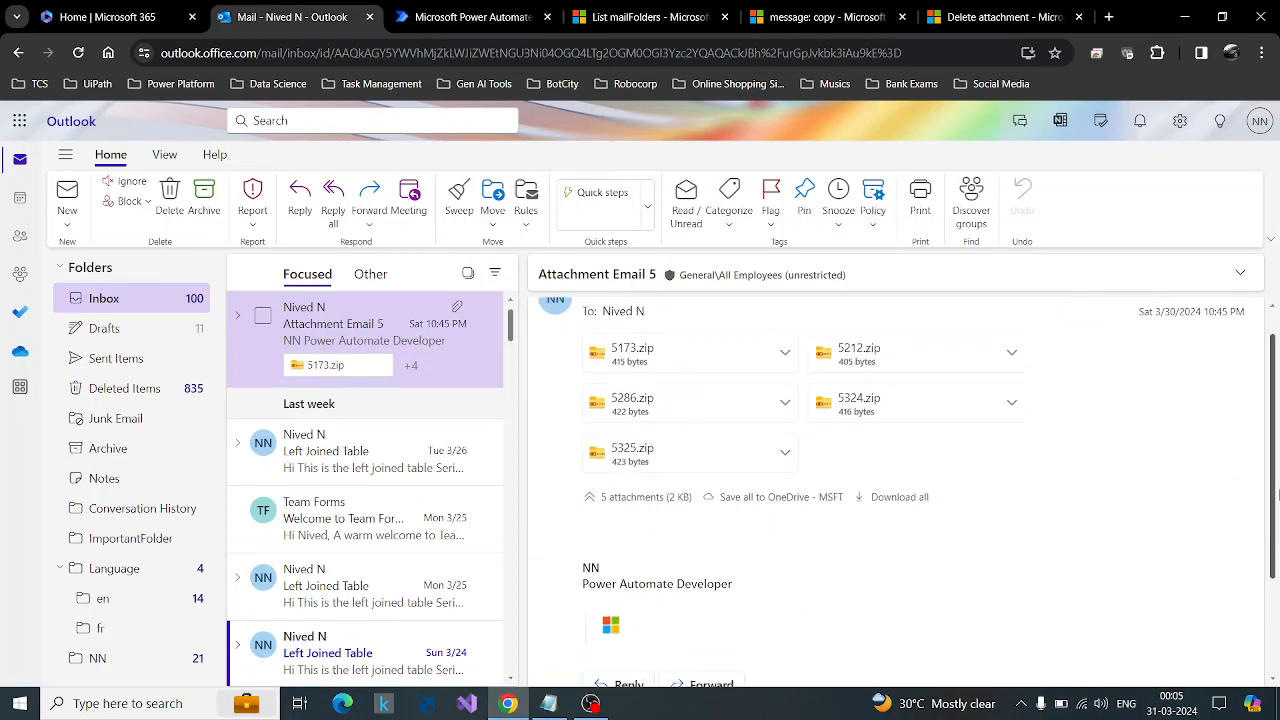
scroll(1155, 506, "up", 1)
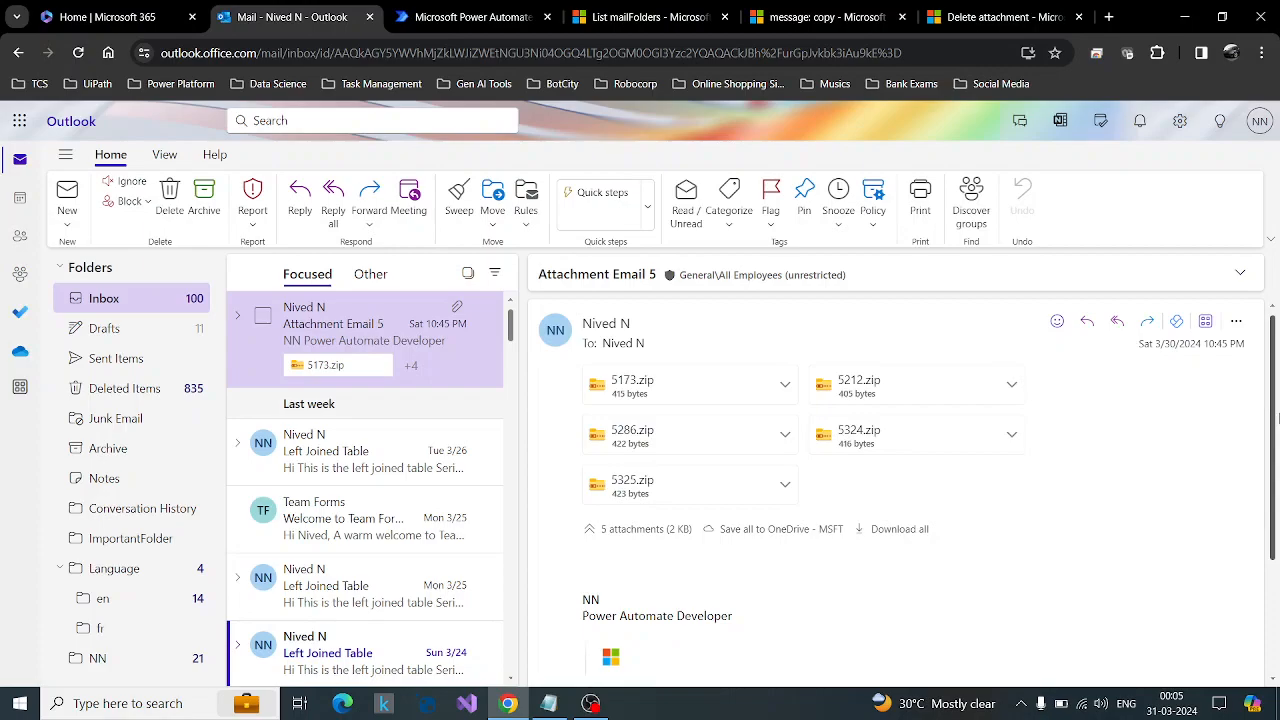
scroll(1278, 418, "down", 1)
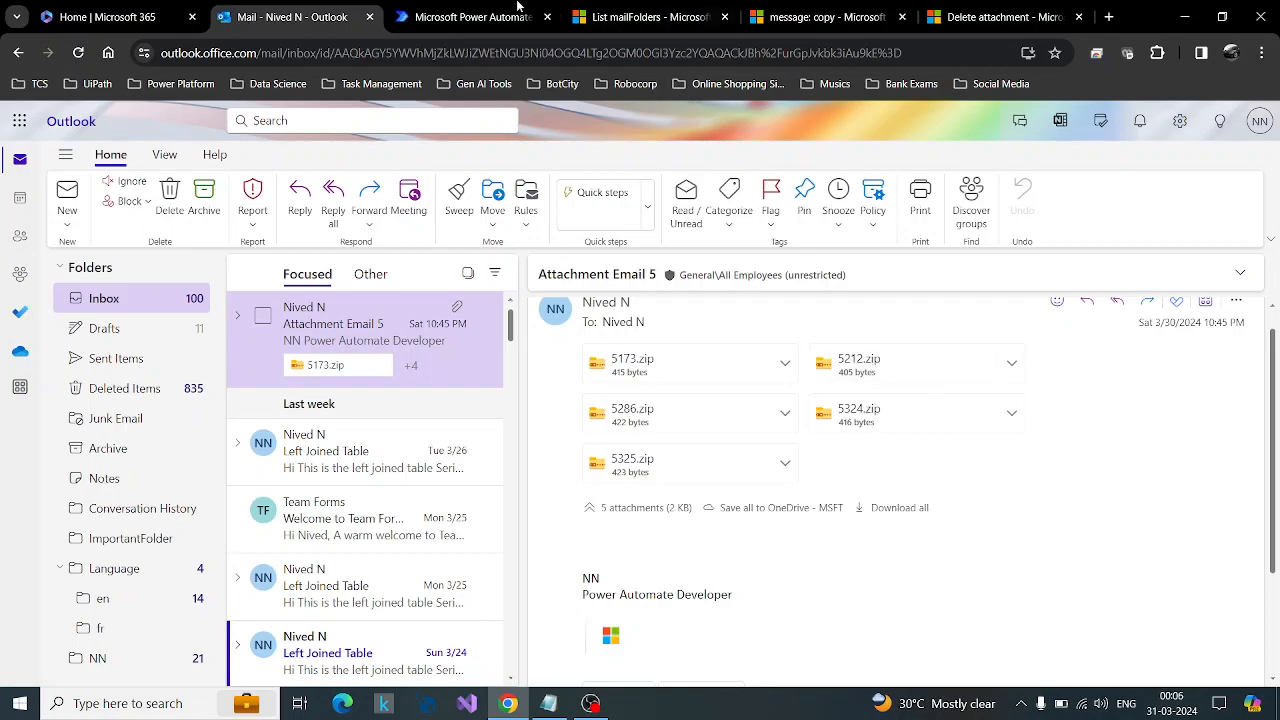
Switch to Power Automate and start building a new automated cloud flow from blank.
left_click(470, 17)
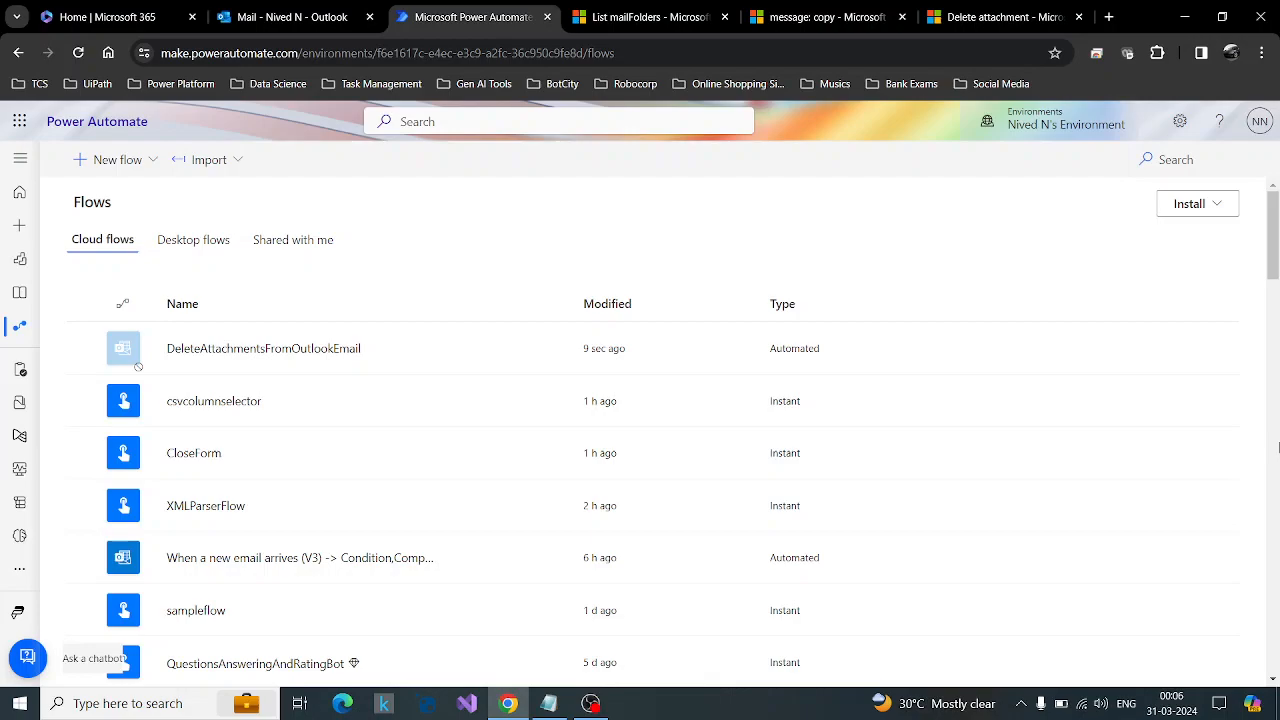
left_click(121, 158)
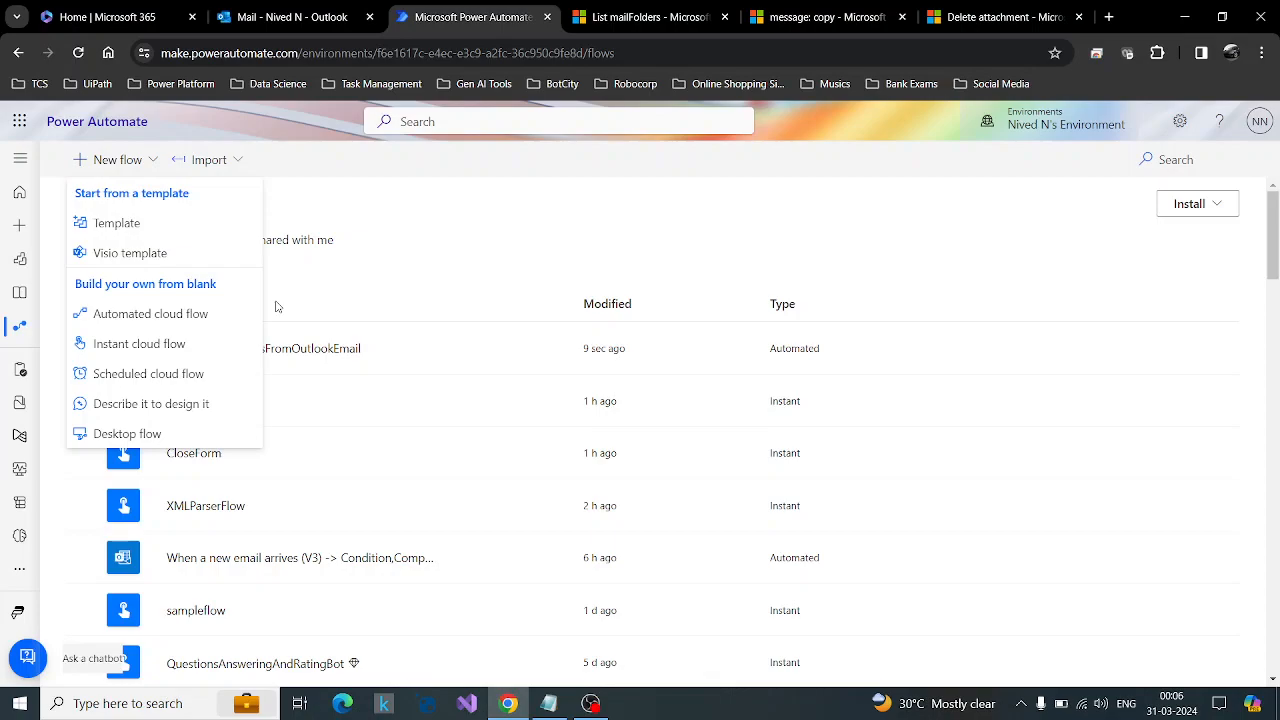
left_click(139, 313)
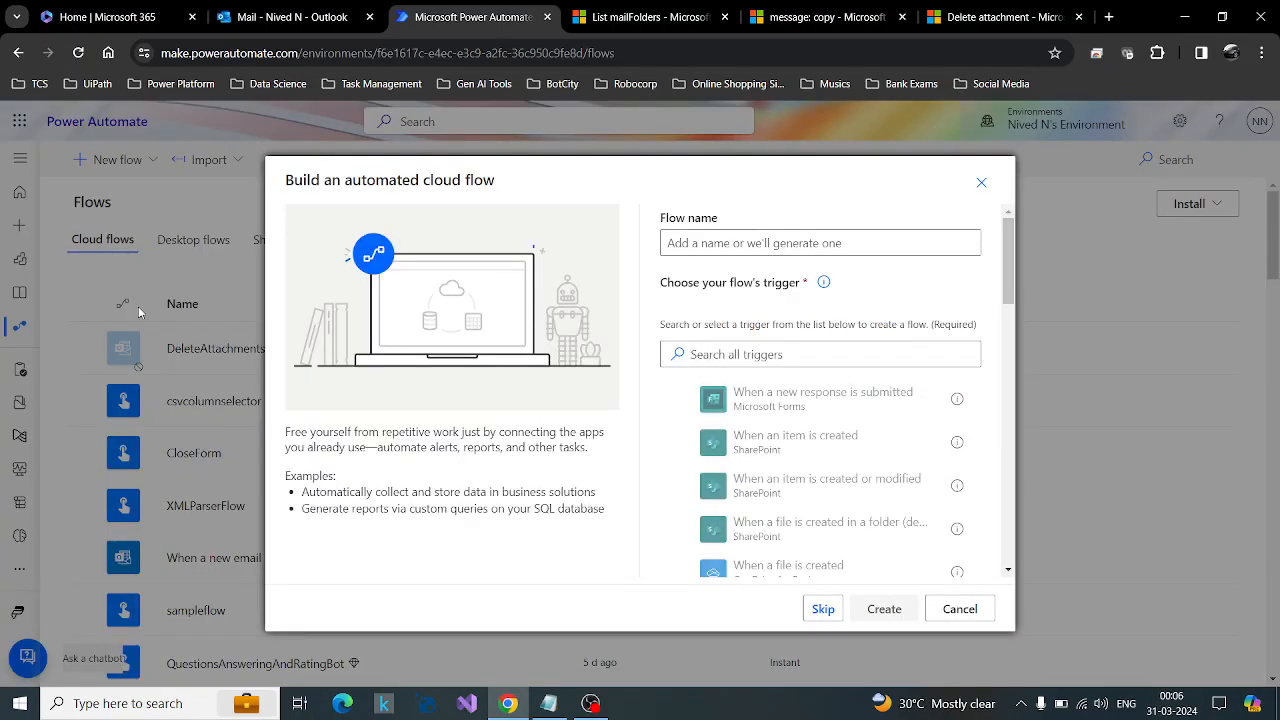
left_click(729, 245)
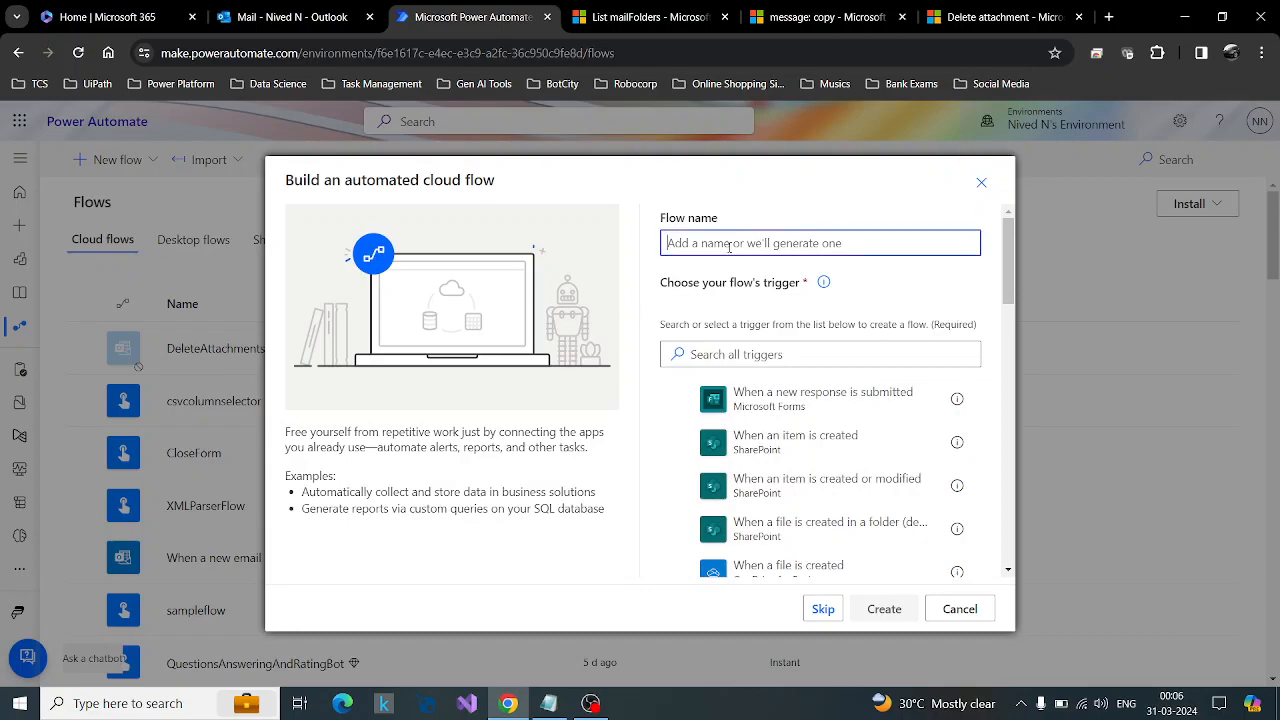
type("outlook")
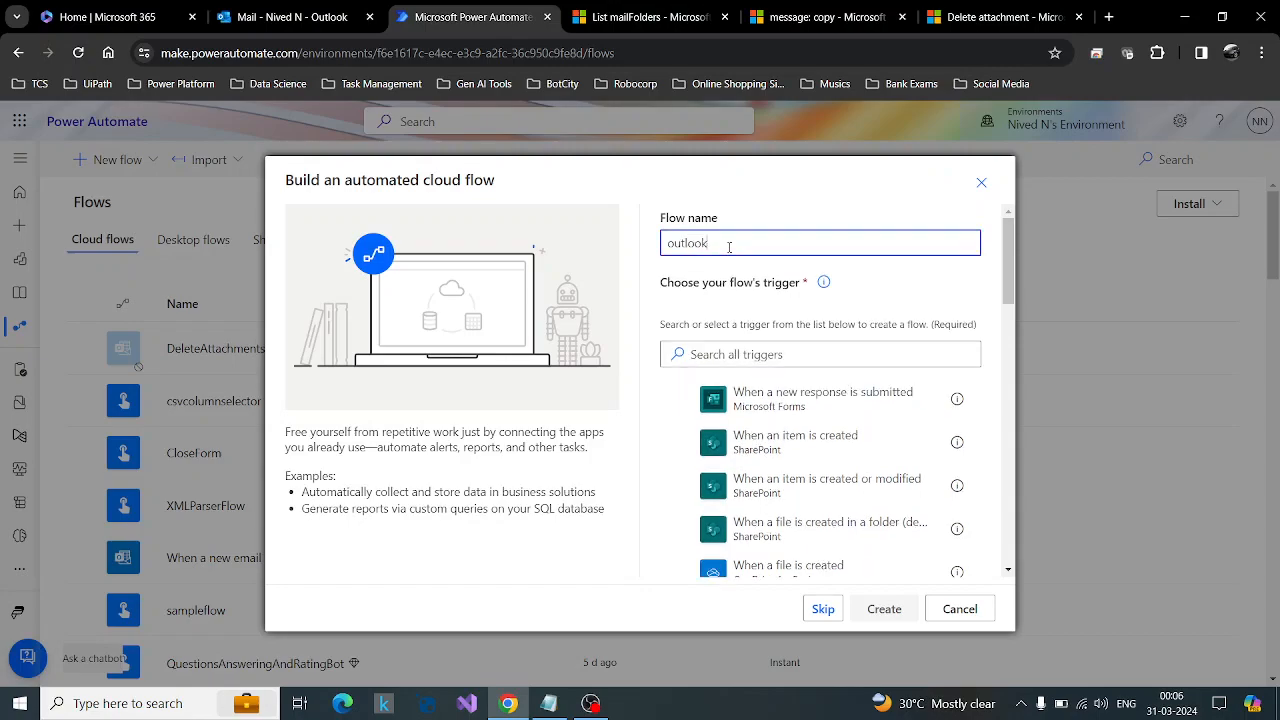
type("emaildelete")
key("BackSpace")
key("BackSpace")
key("BackSpace")
key("BackSpace")
key("BackSpace")
key("BackSpace")
key("BackSpace")
key("BackSpace")
key("BackSpace")
key("BackSpace")
key("BackSpace")
key("BackSpace")
key("BackSpace")
key("BackSpace")
key("BackSpace")
key("BackSpace")
key("BackSpace")
key("BackSpace")
Name the flow EmailExport.
type("E")
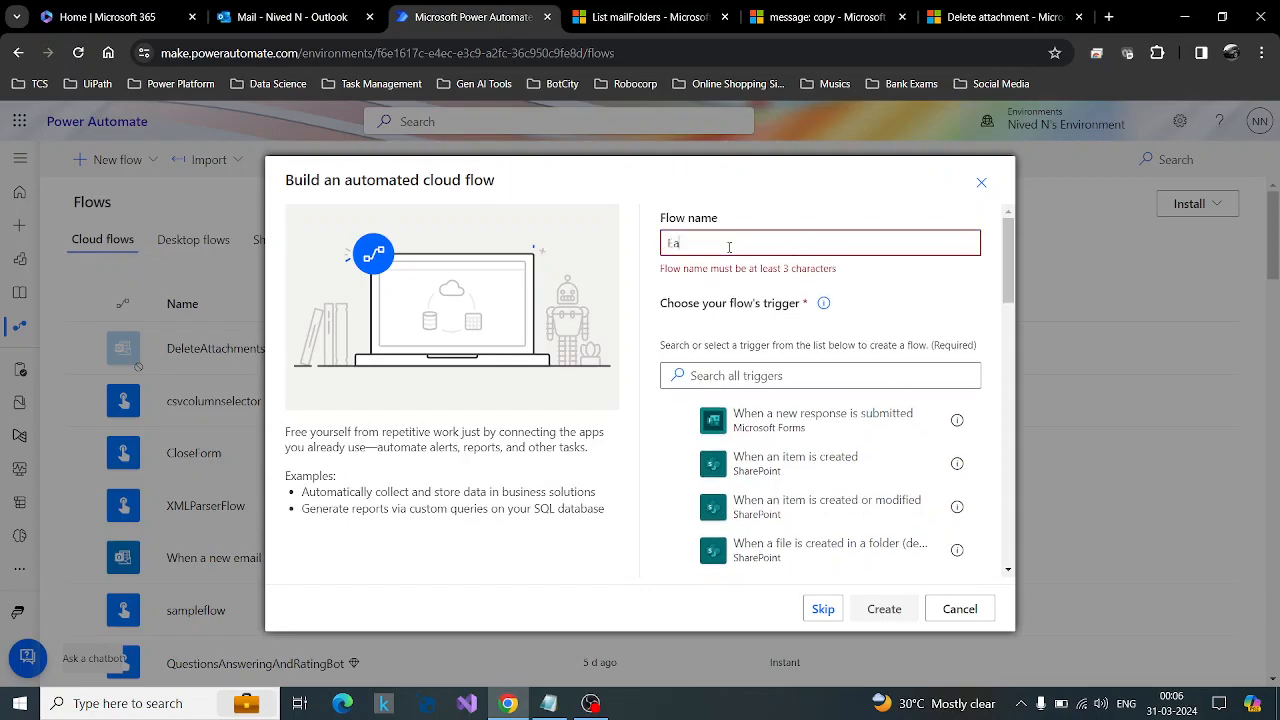
type("mailAttachm")
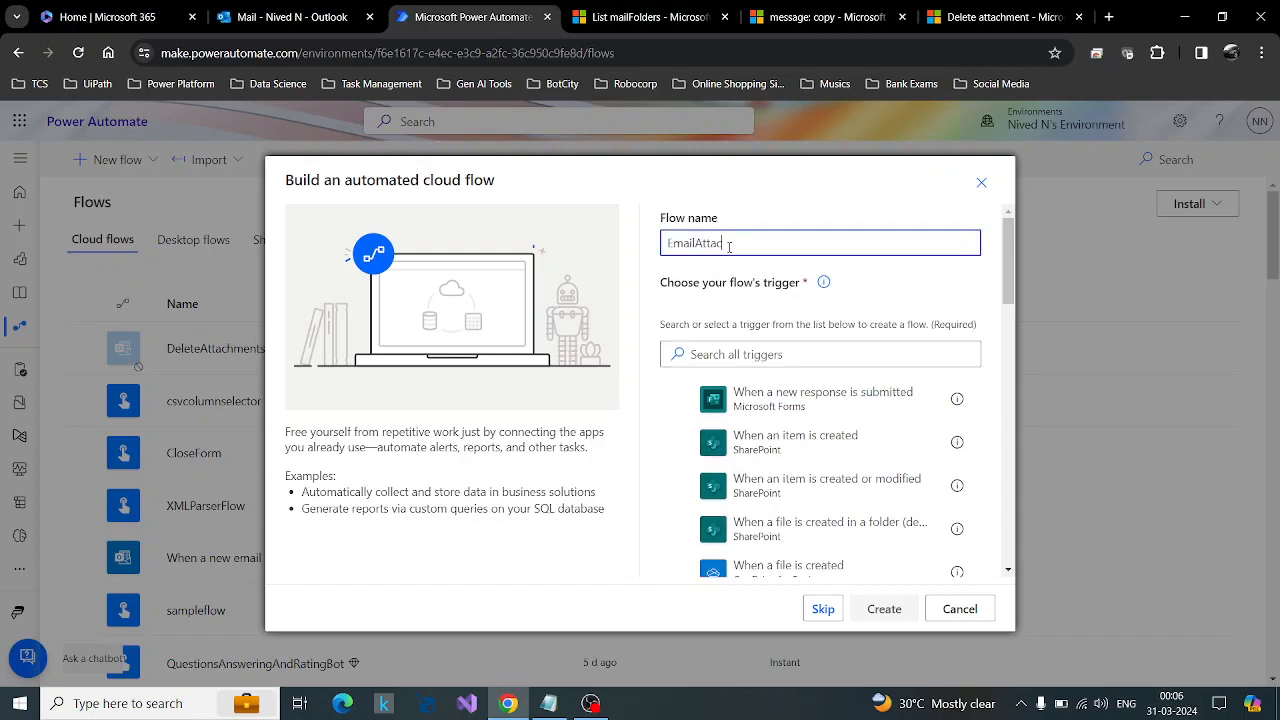
key("BackSpace")
key("BackSpace")
key("BackSpace")
key("BackSpace")
key("BackSpace")
key("BackSpace")
key("BackSpace")
type("Ixport")
Create the flow with the Office 365 Outlook trigger When a new email arrives (V3) and switch off the new designer.
left_click(735, 355)
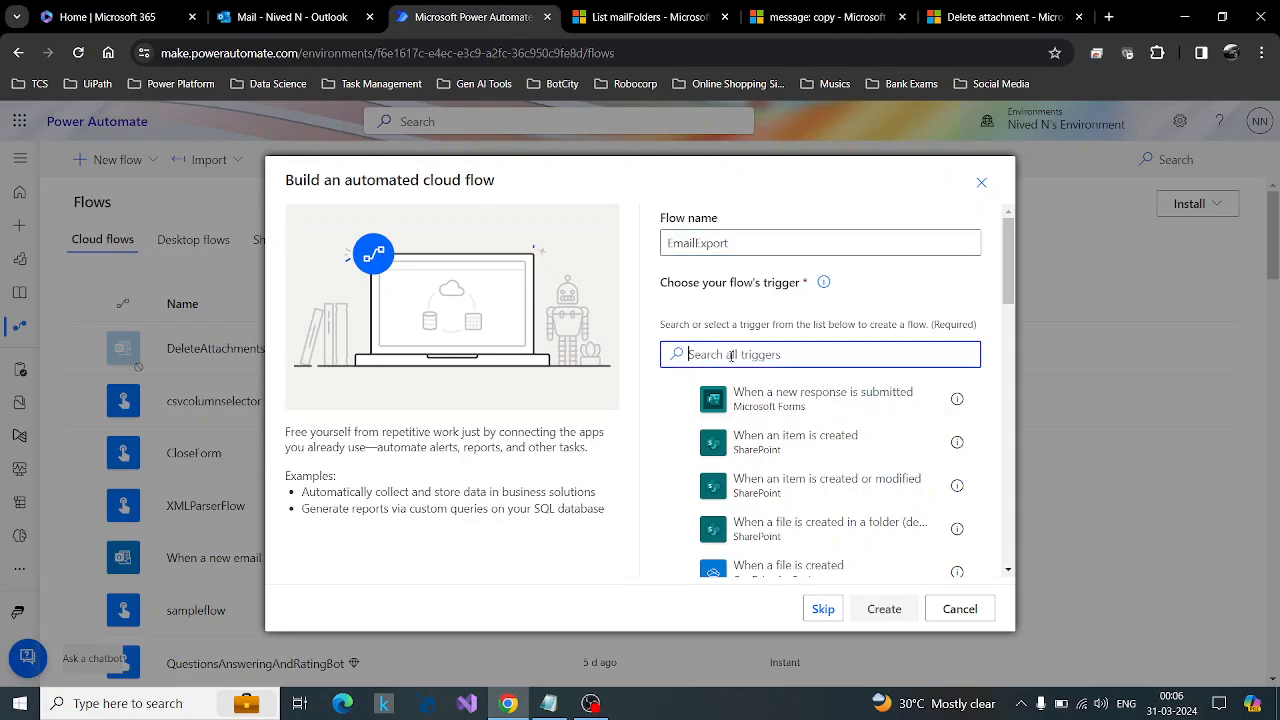
type("when email")
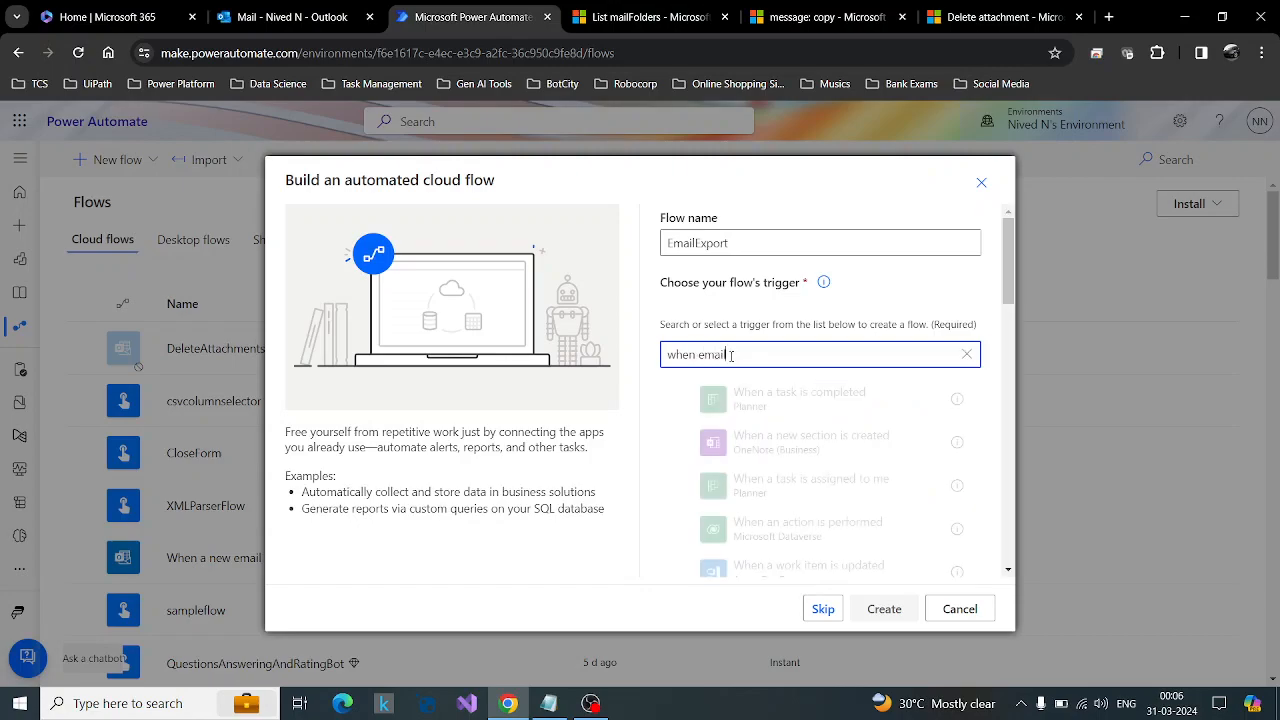
type(" arrives")
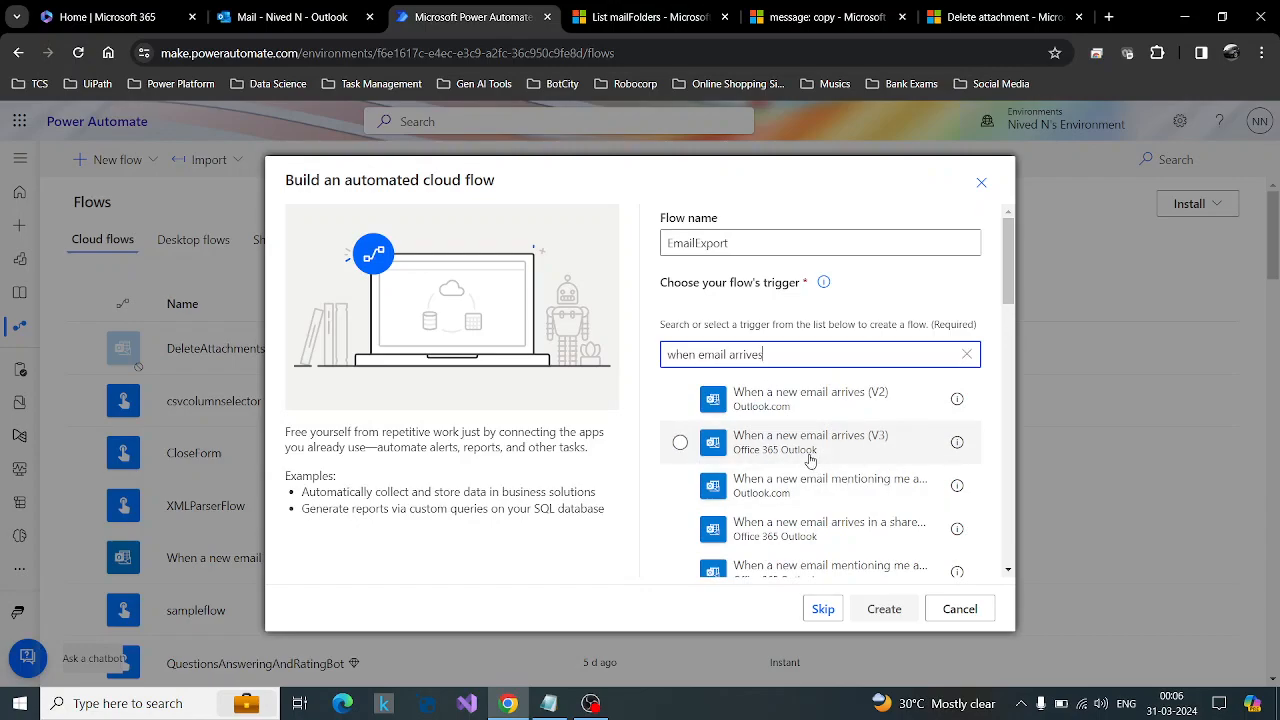
left_click(810, 460)
left_click(889, 615)
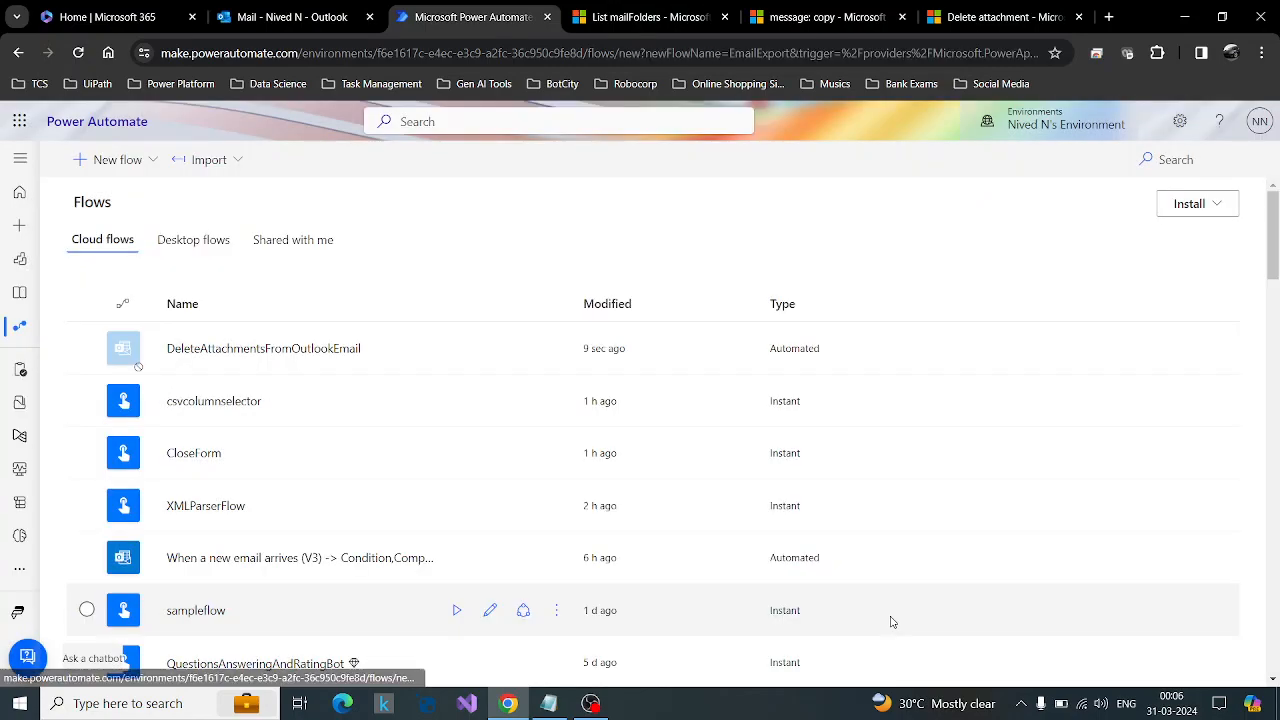
left_click(1256, 163)
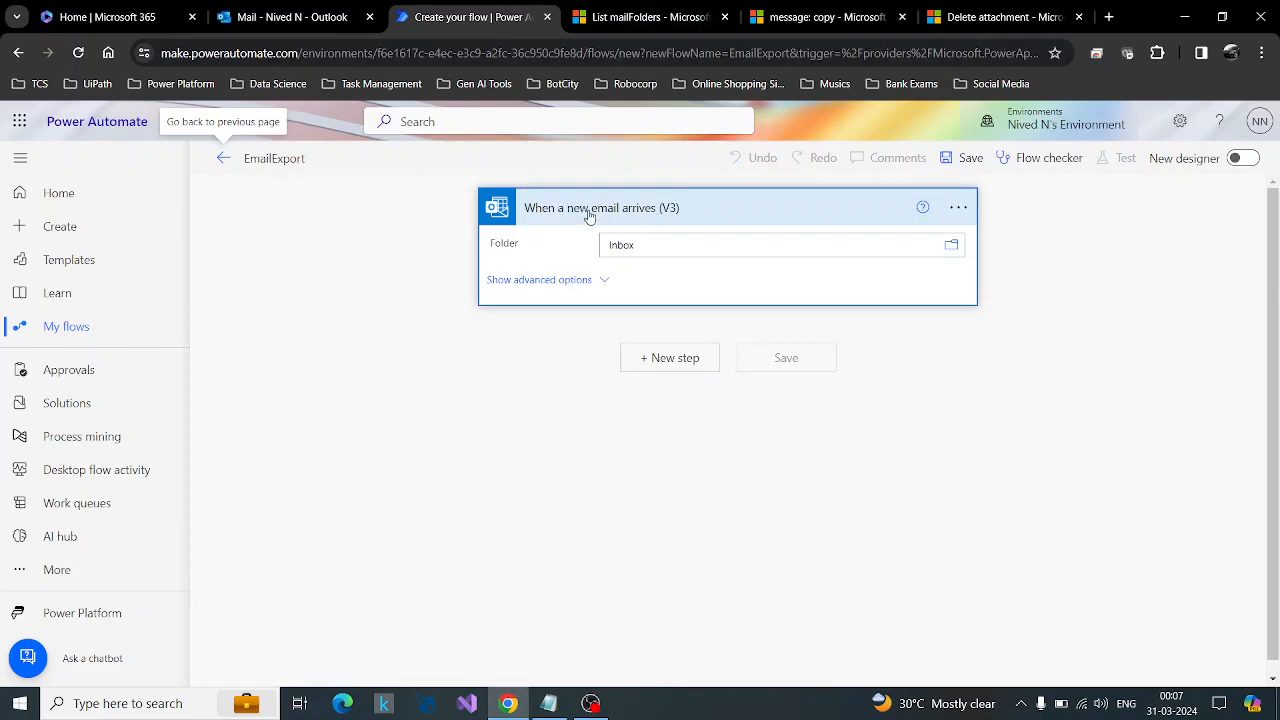
In the email trigger's advanced options, set the subject filter to Attachment Test Email and Include Attachments to Yes.
left_click(573, 282)
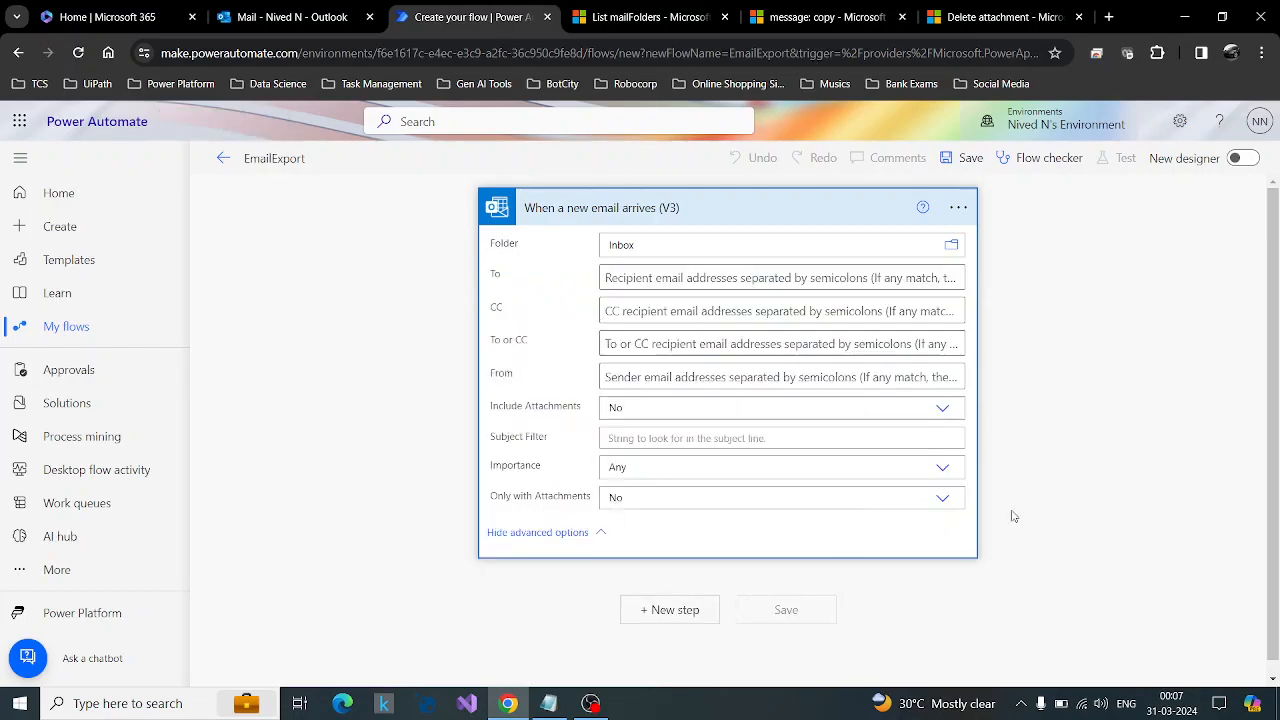
left_click(635, 440)
type("Attachment Test ")
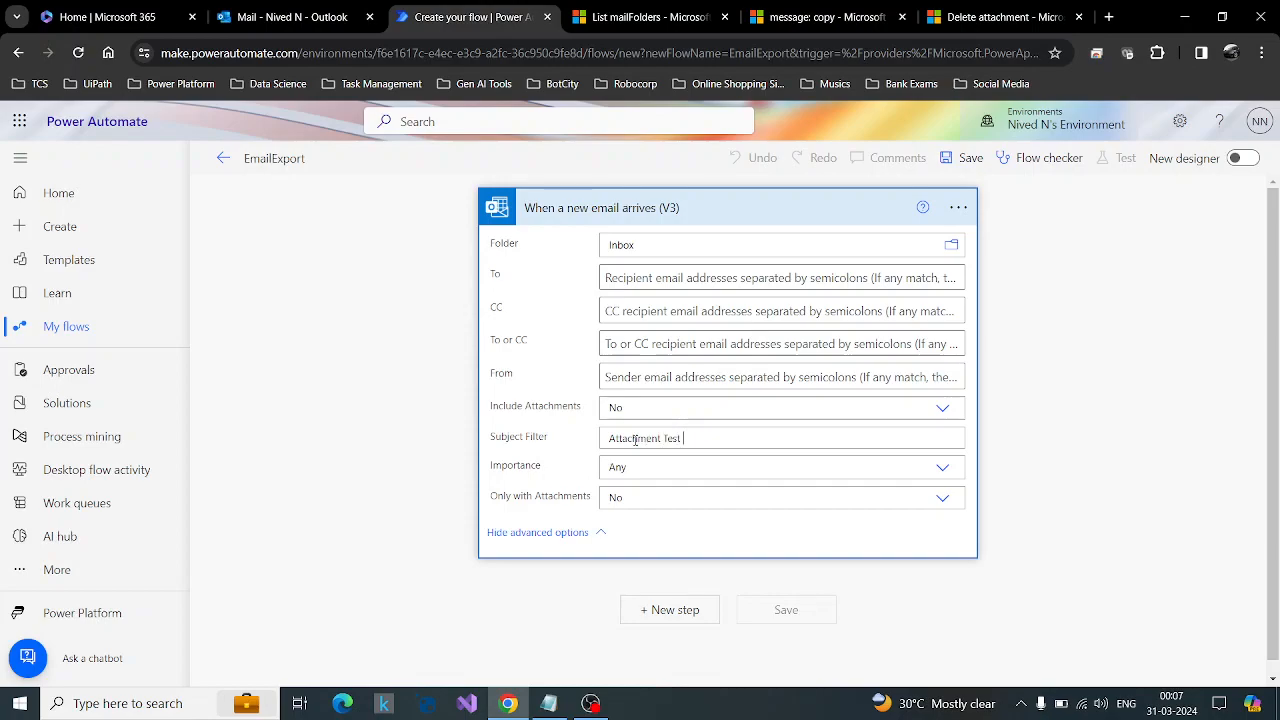
type("Email")
scroll(1100, 495, "down", 1)
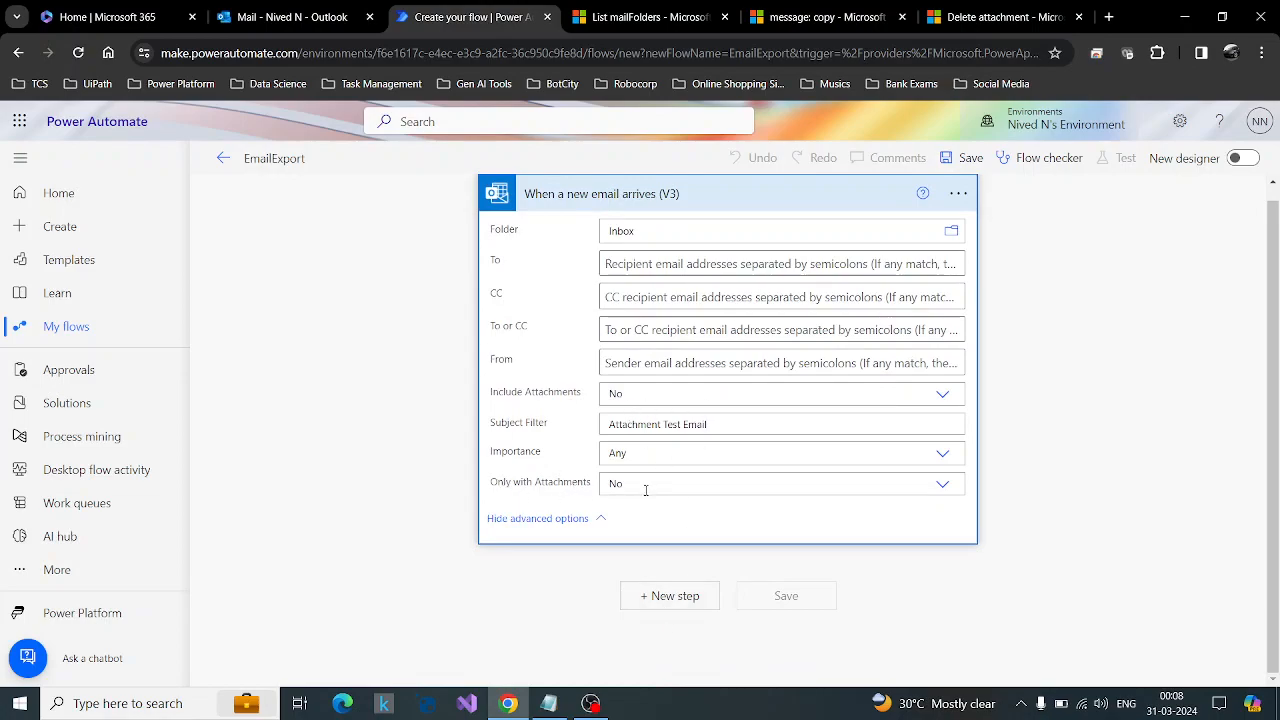
left_click(944, 398)
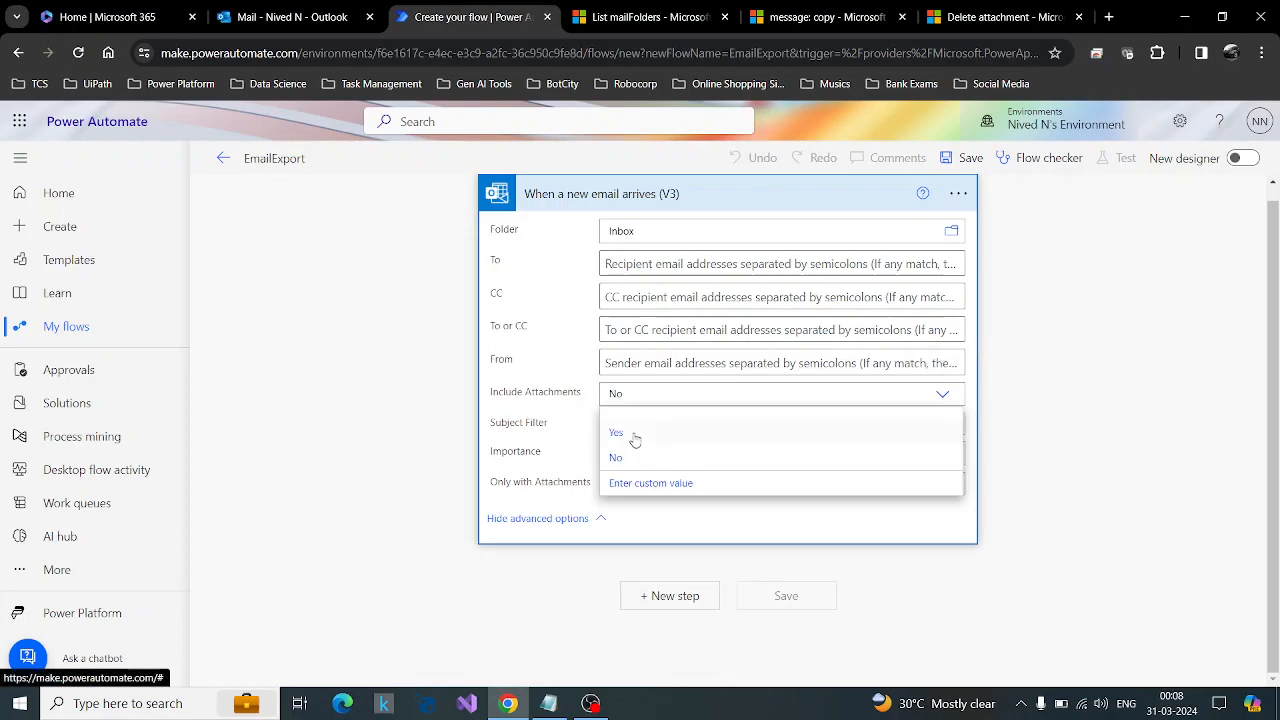
left_click(634, 434)
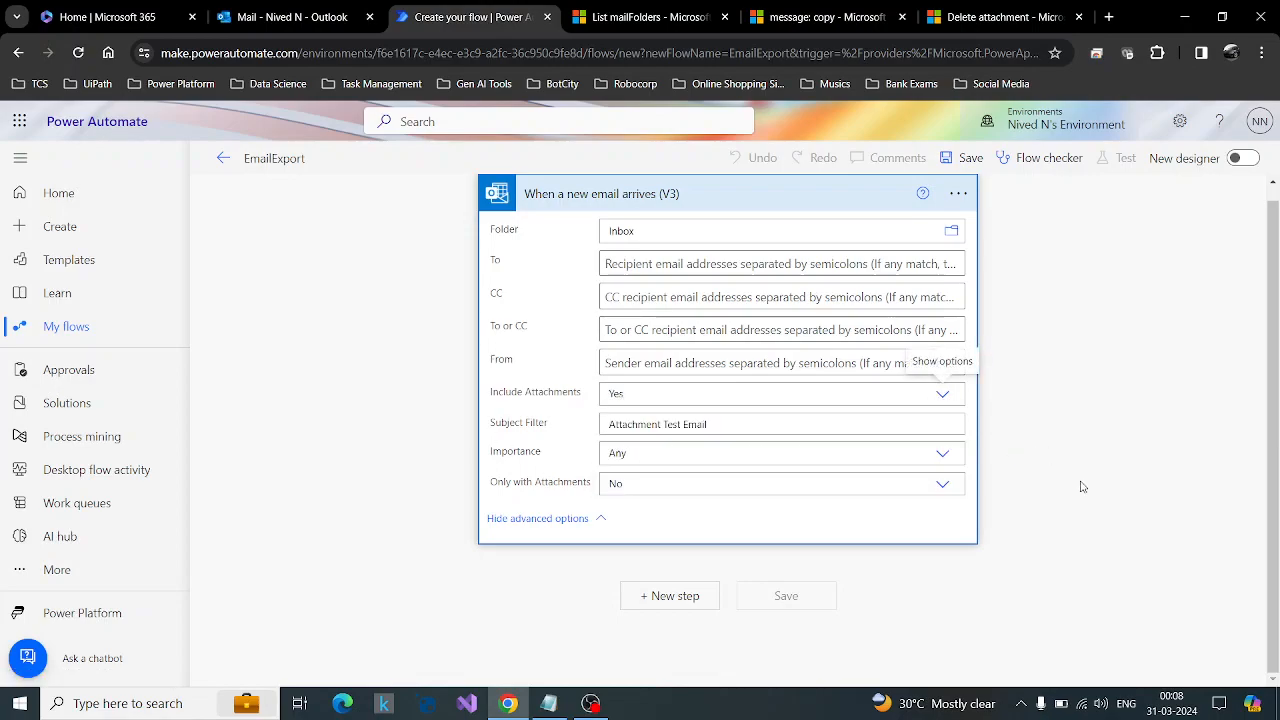
Add a new step below the trigger and recheck the email with zip attachments in Outlook.
left_click(670, 596)
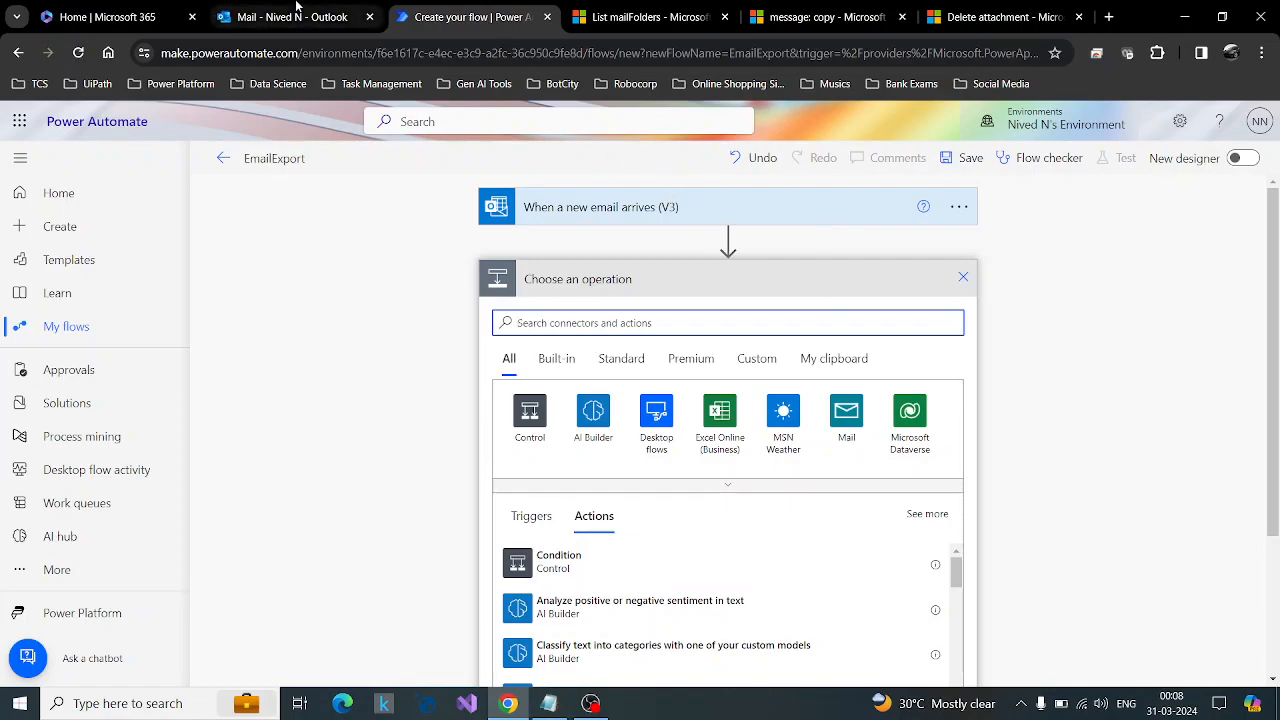
left_click(296, 10)
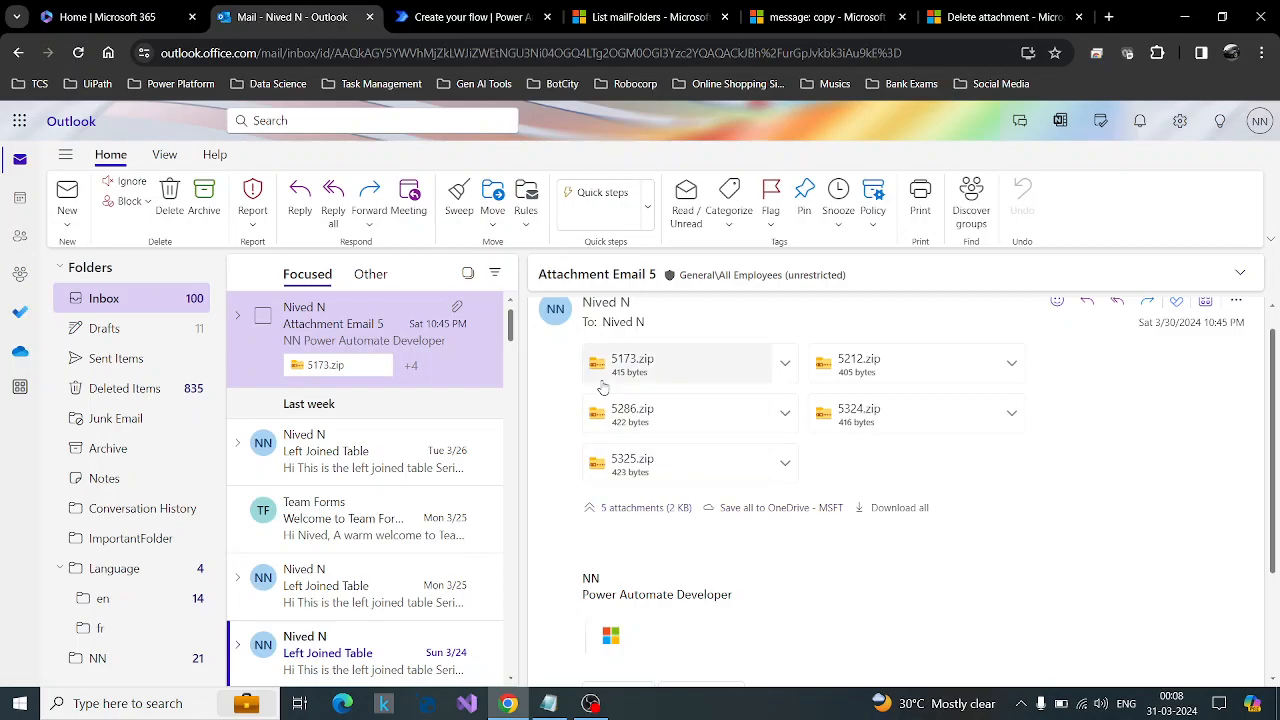
left_click(425, 9)
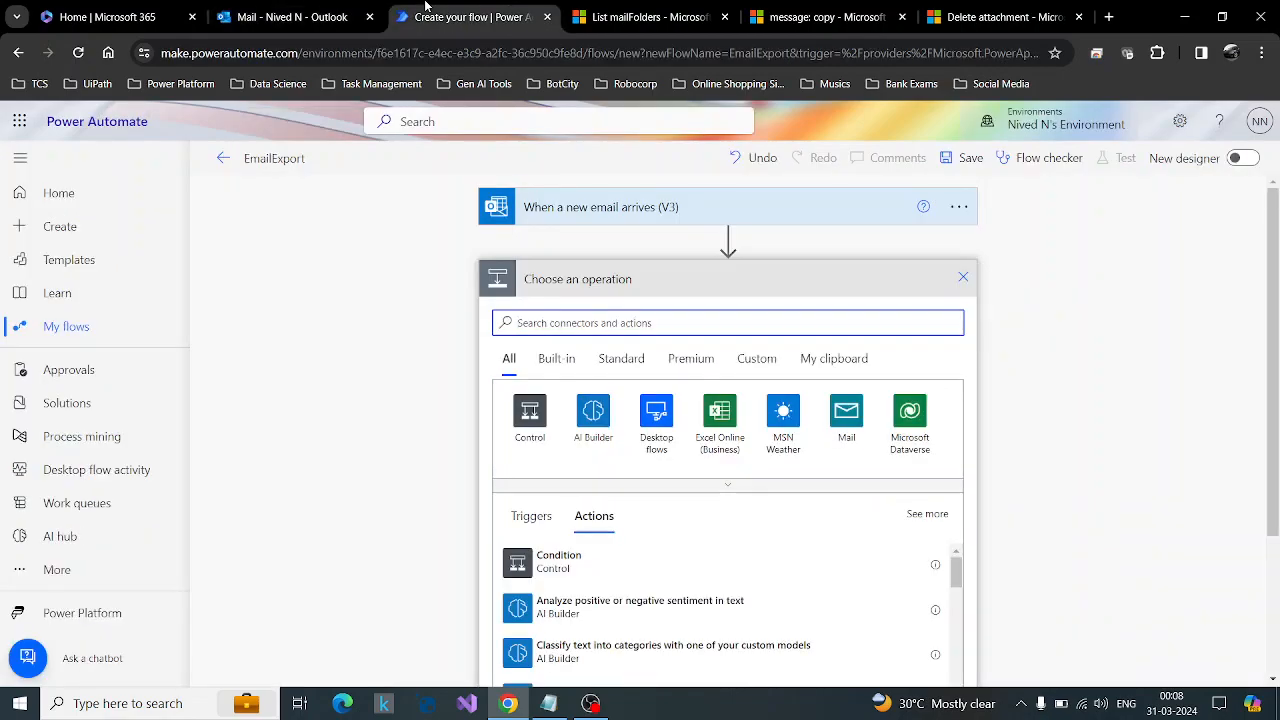
left_click(328, 12)
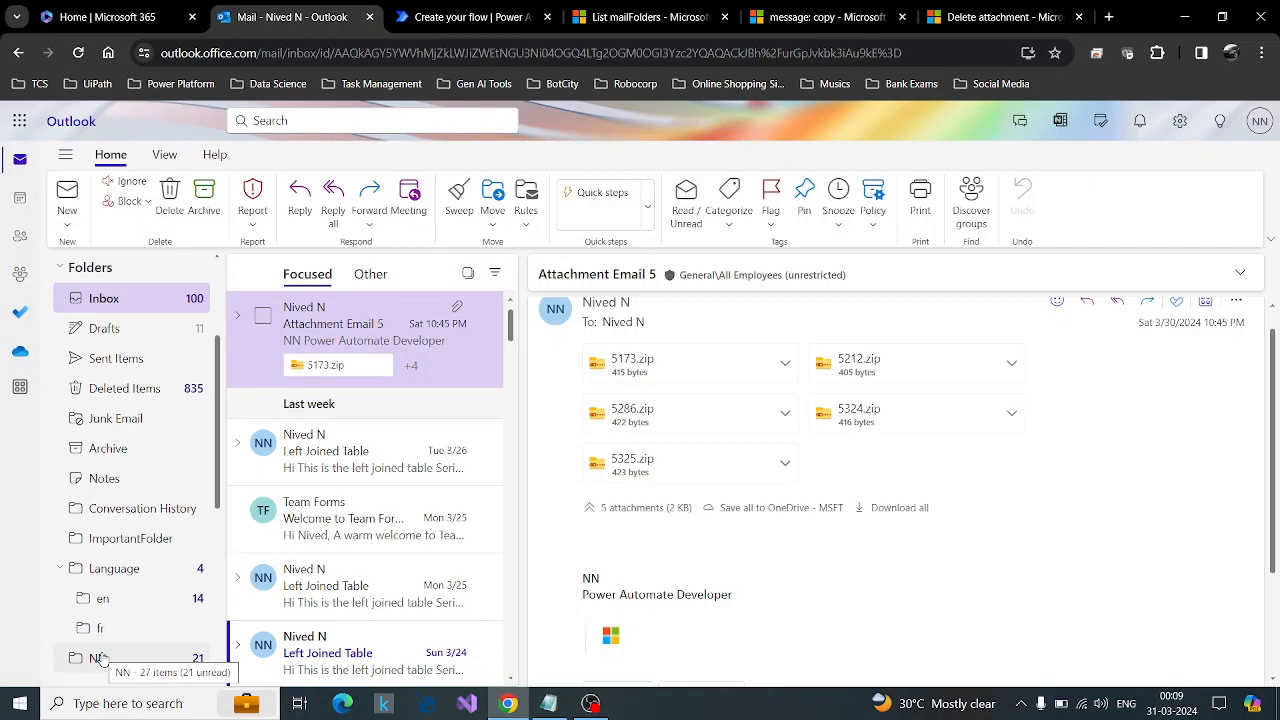
left_click(465, 12)
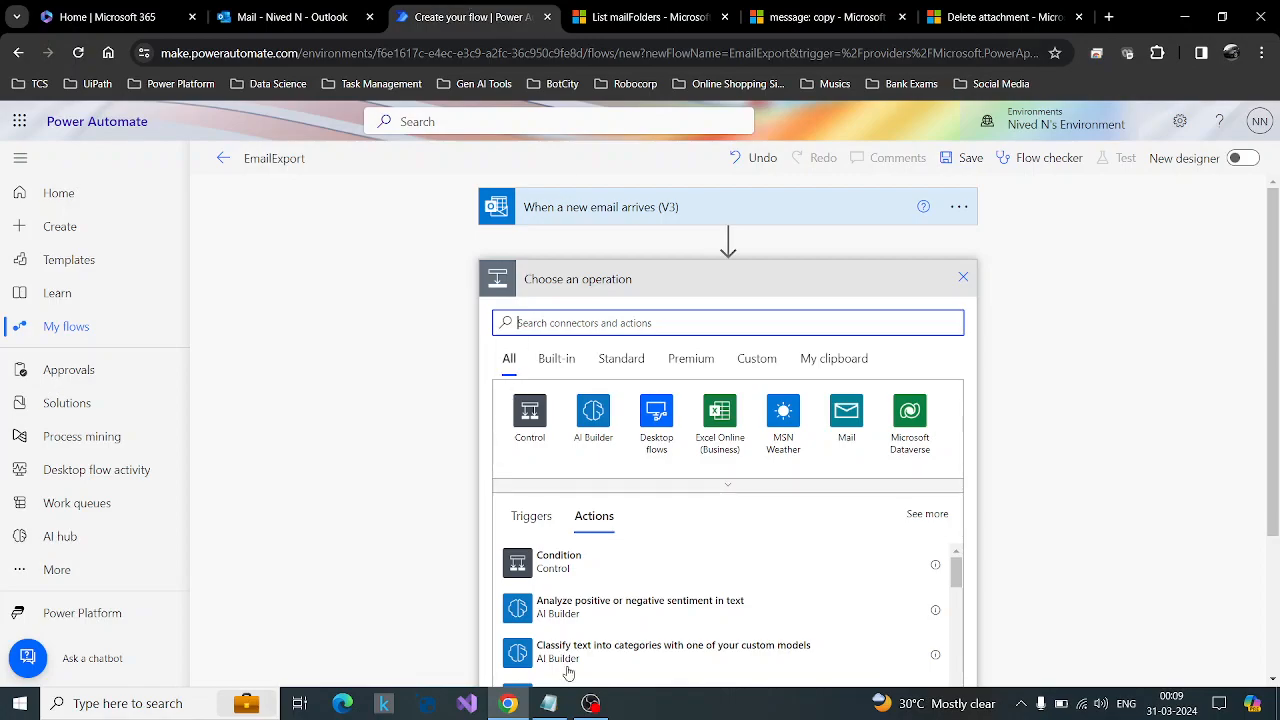
Review the planned steps in Notepad and the mailbox's folder list in Outlook before returning to Power Automate.
left_click(548, 703)
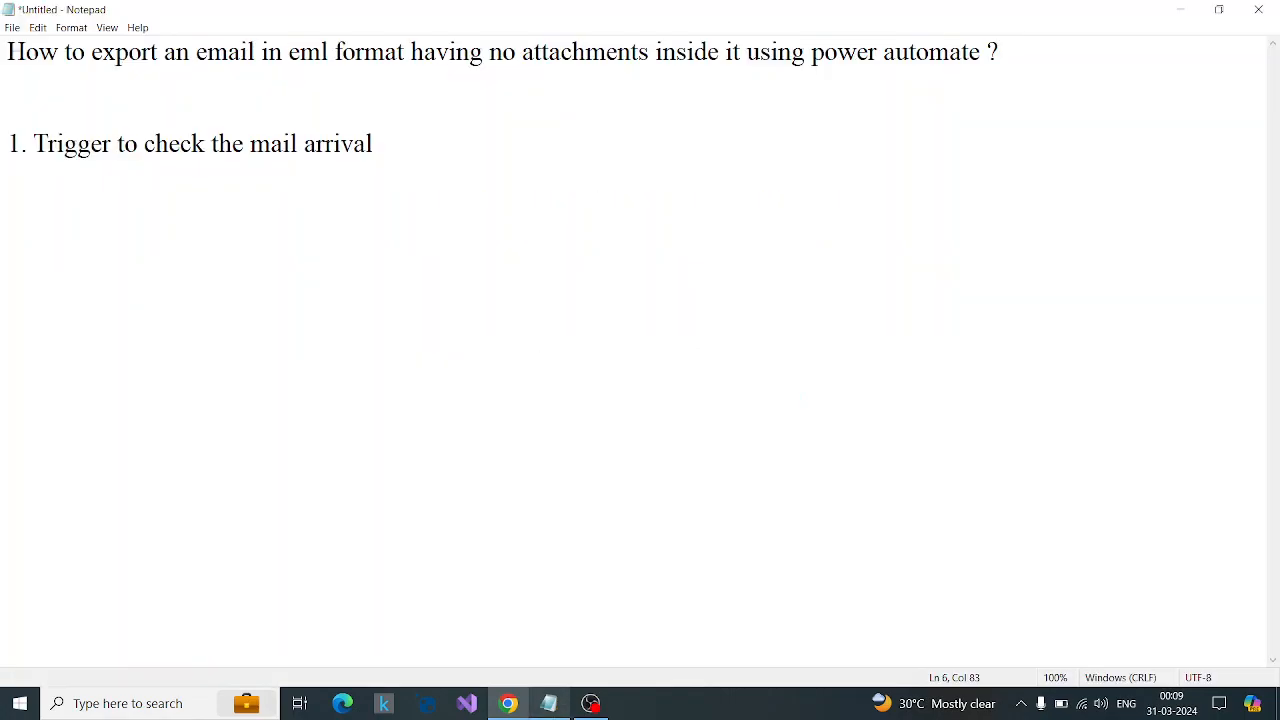
left_click(1181, 9)
left_click(295, 17)
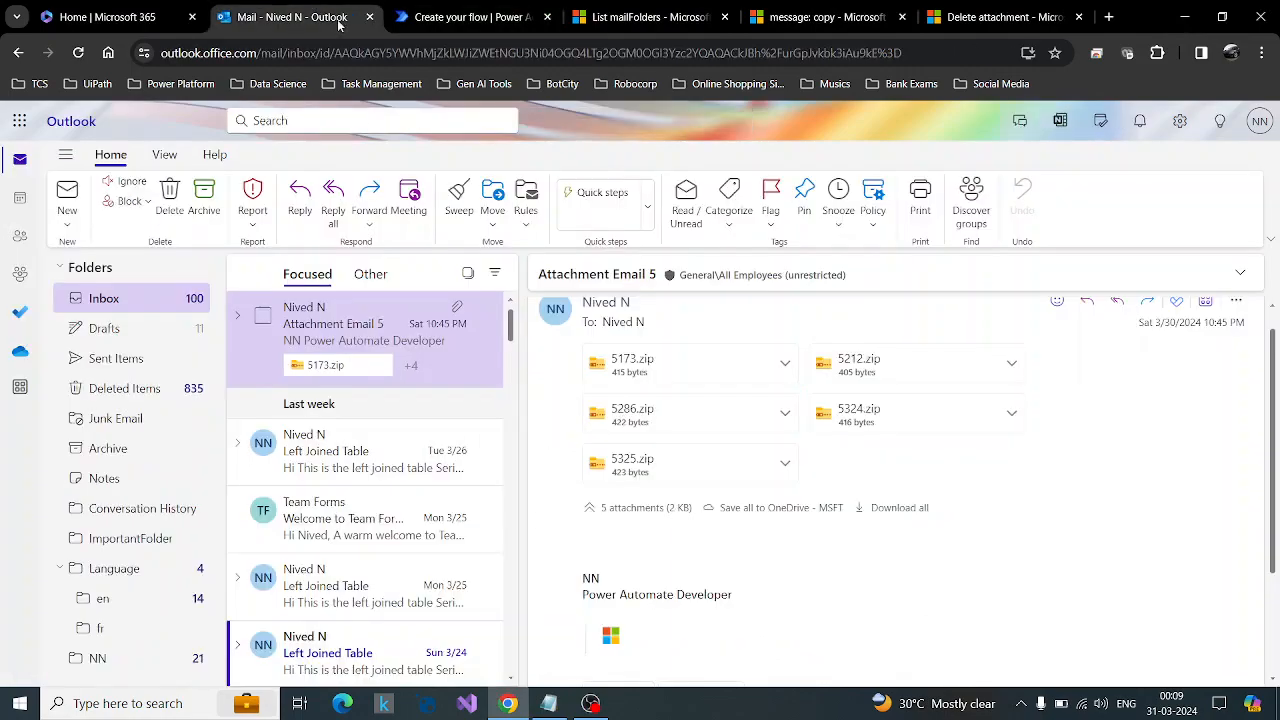
scroll(117, 532, "down", 3)
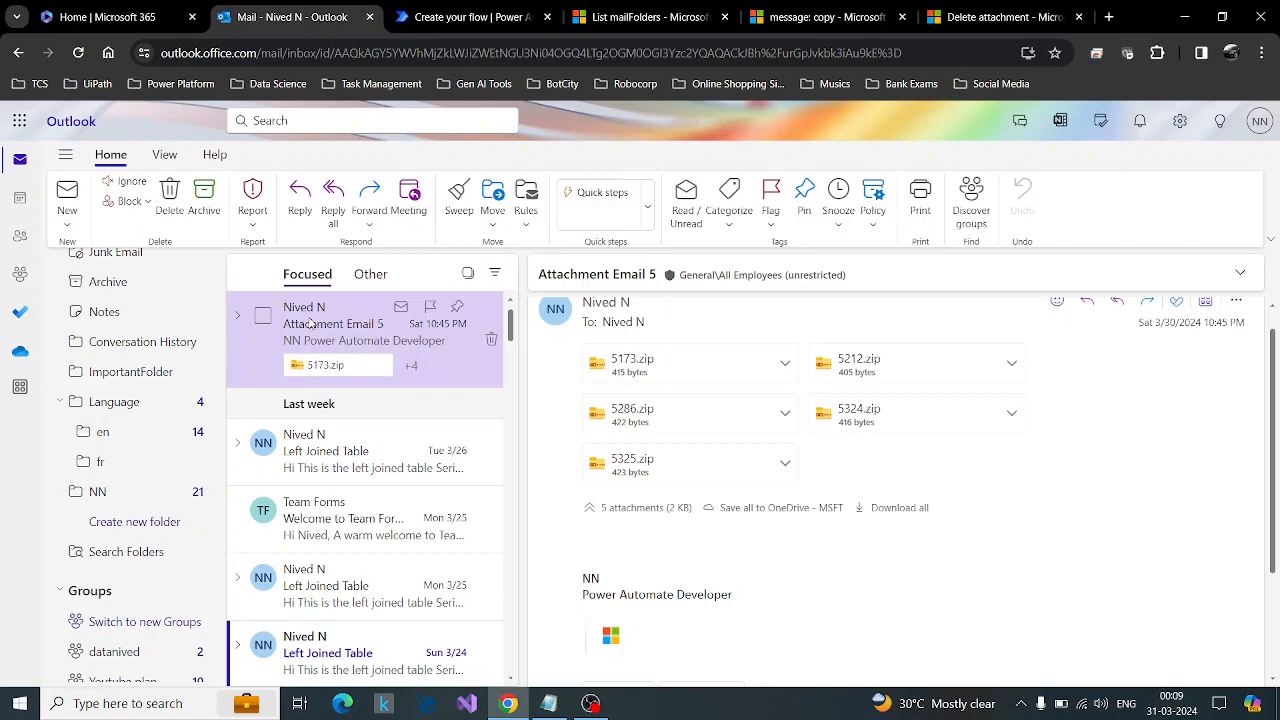
left_click(470, 17)
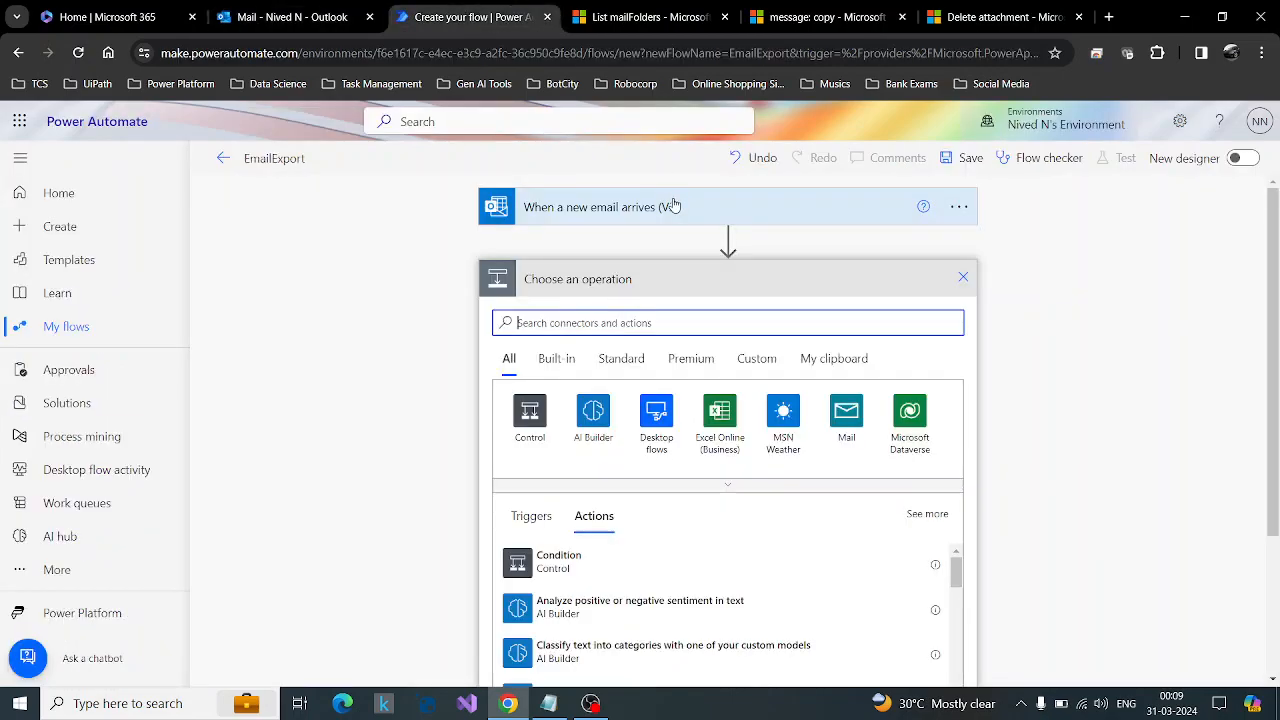
Examine the Microsoft Graph message: copy documentation, including its permissions and the example HTTP request.
mouse_move(333, 8)
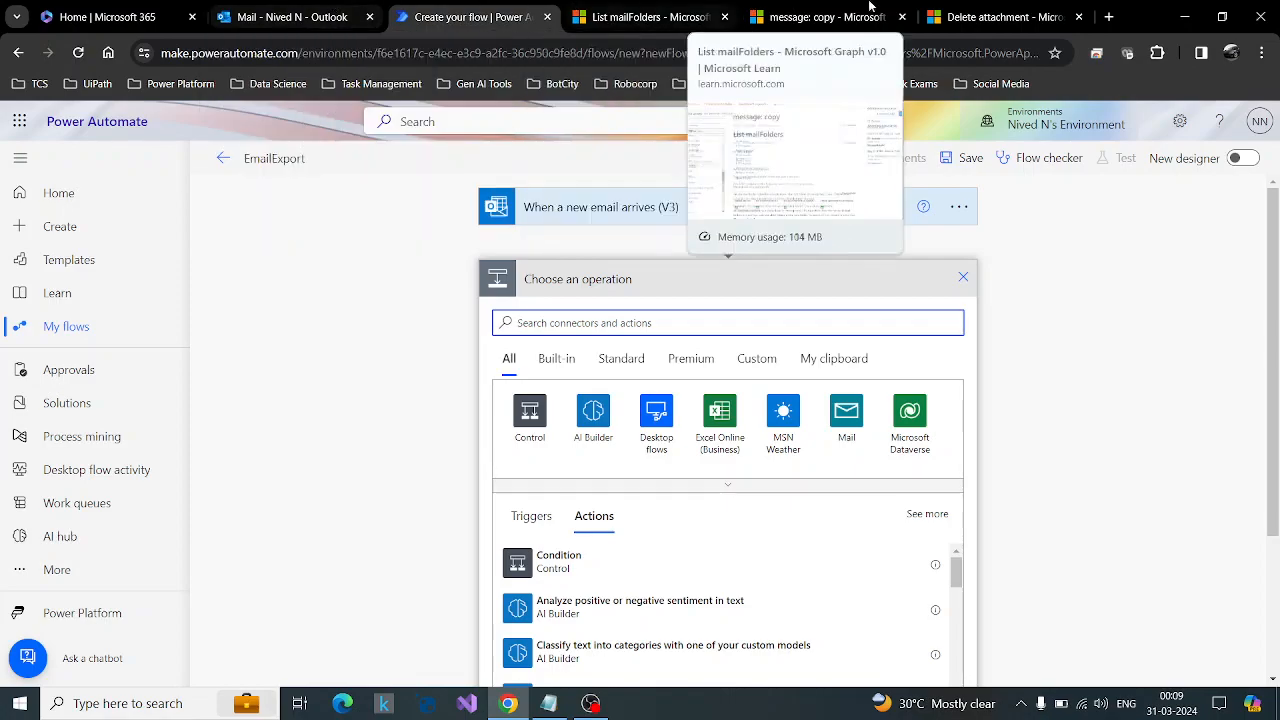
left_click(815, 17)
scroll(825, 411, "down", 15)
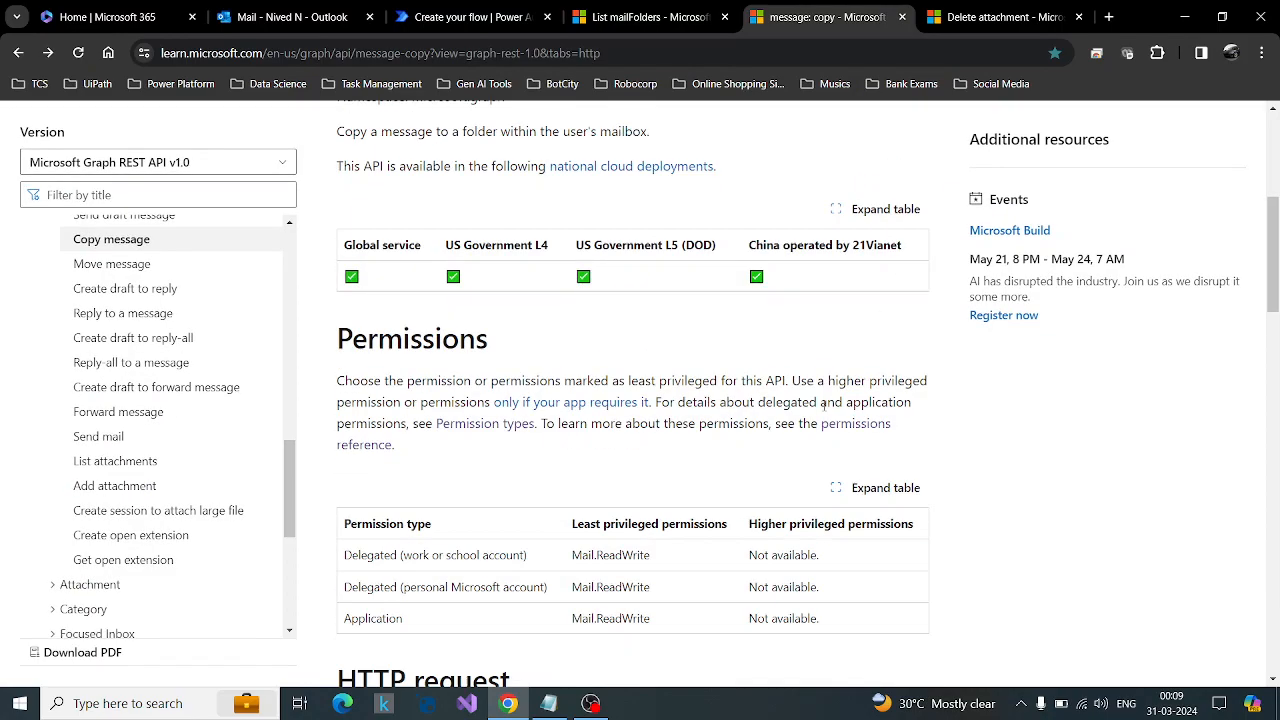
scroll(825, 411, "down", 10)
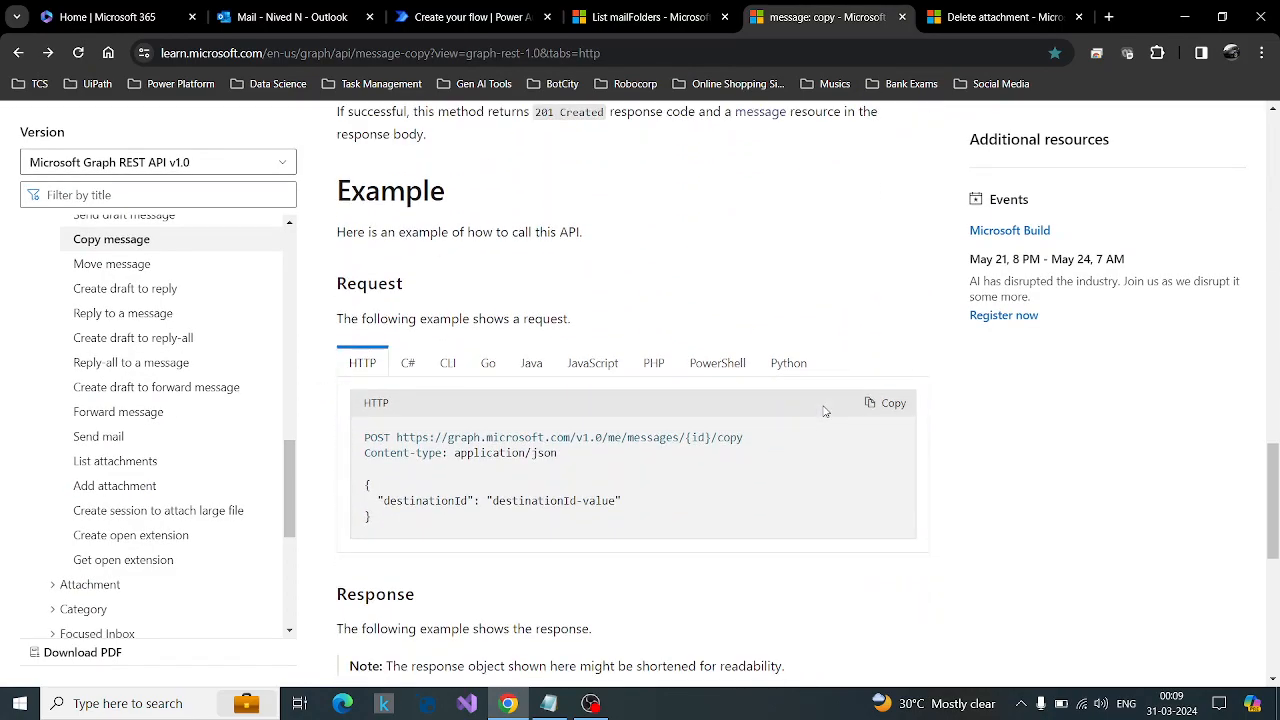
scroll(825, 411, "up", 15)
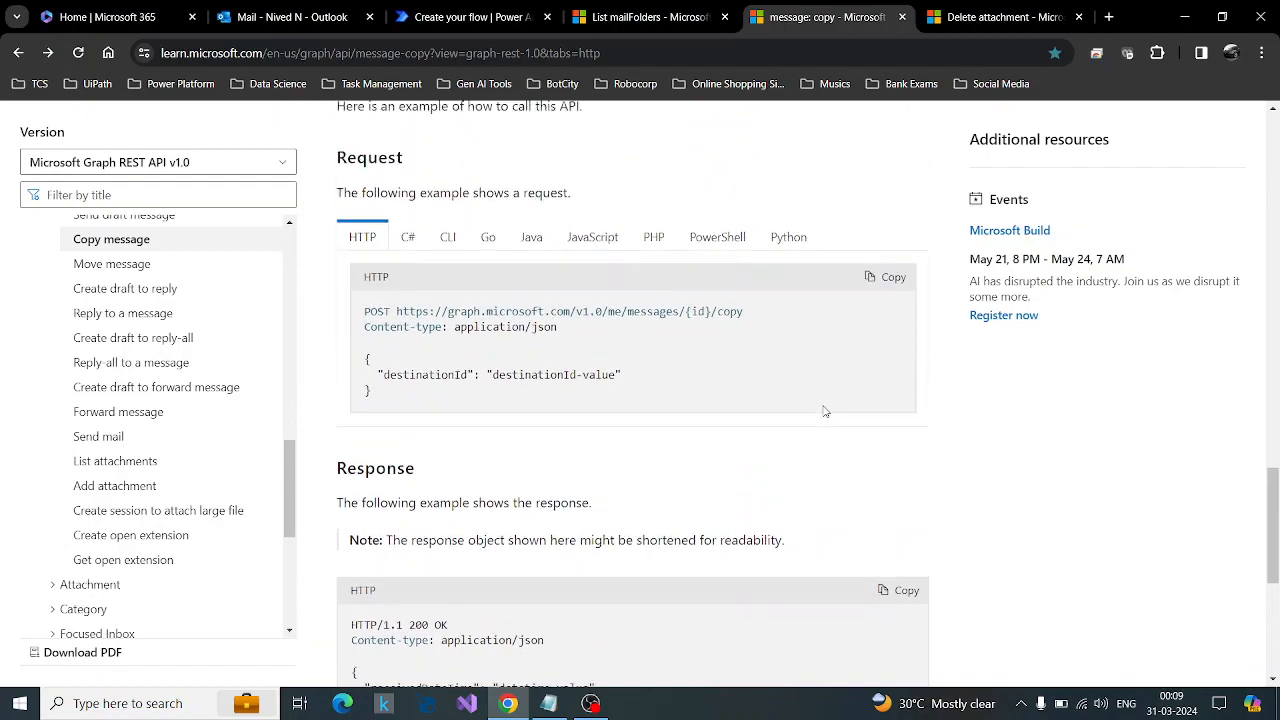
scroll(825, 411, "up", 7)
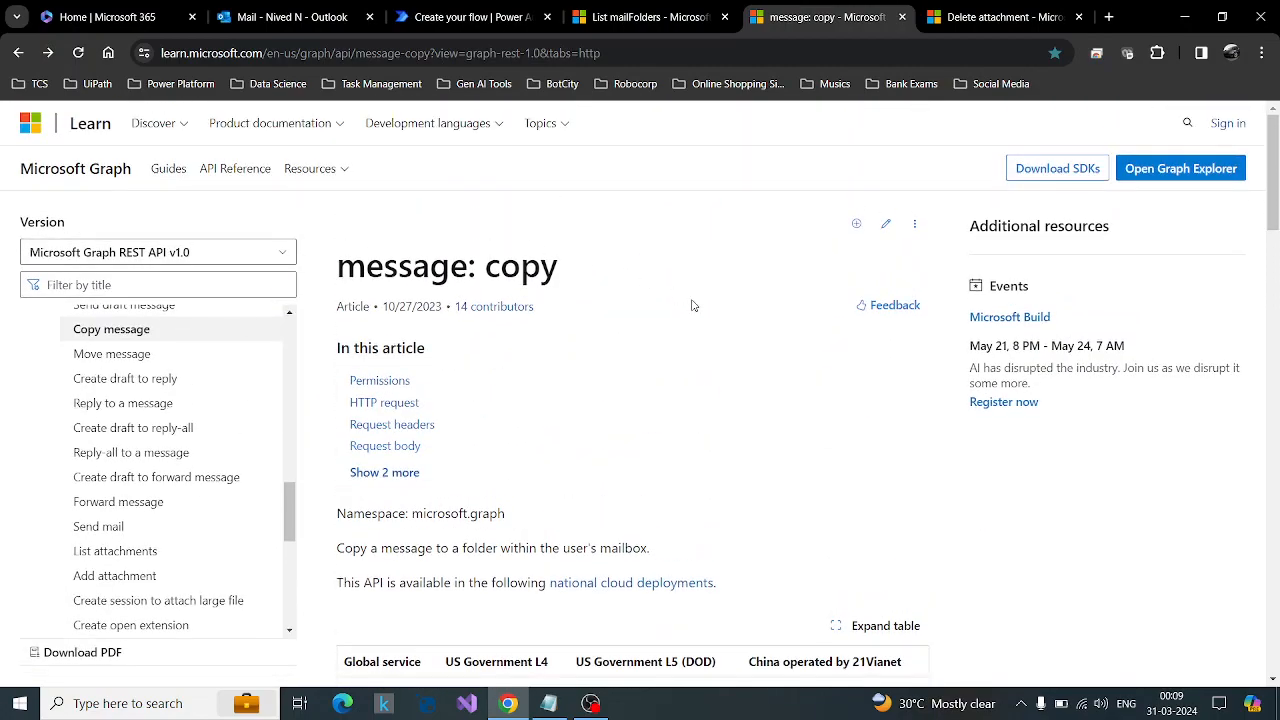
Examine the message: copy page's HTTP request, request headers, request body and the destinationId example.
scroll(693, 305, "down", 4)
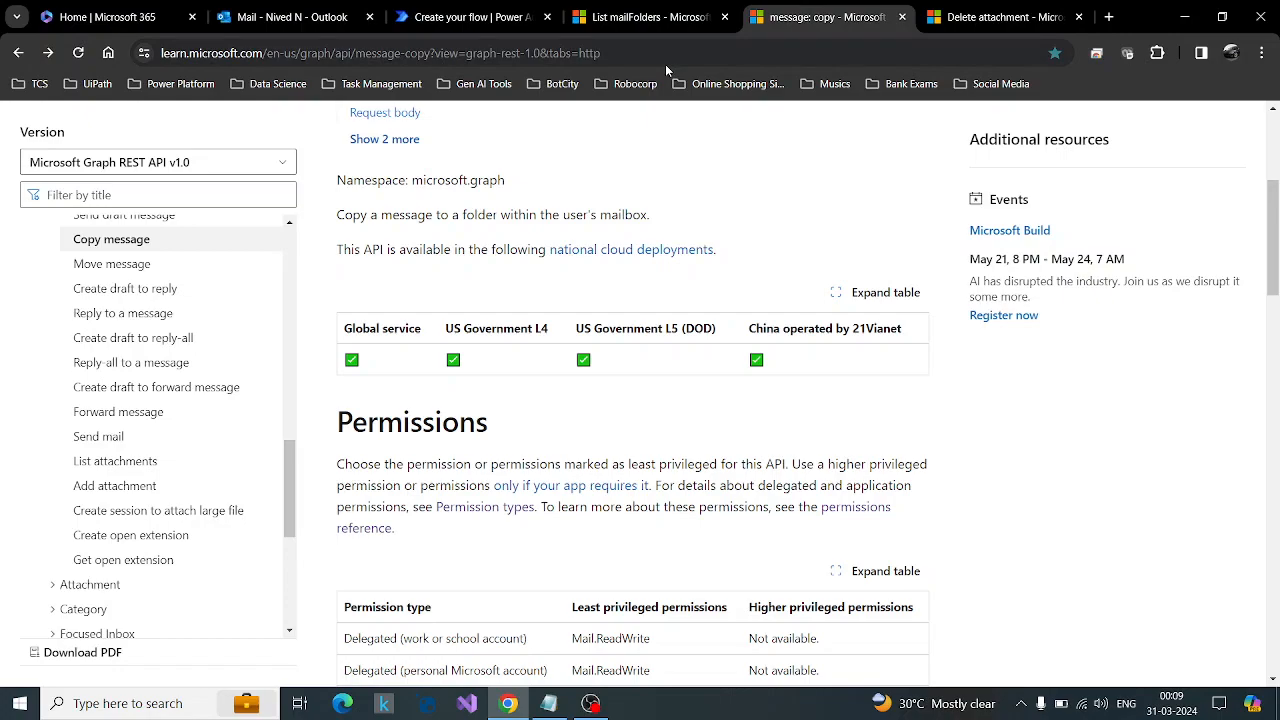
scroll(336, 343, "down", 5)
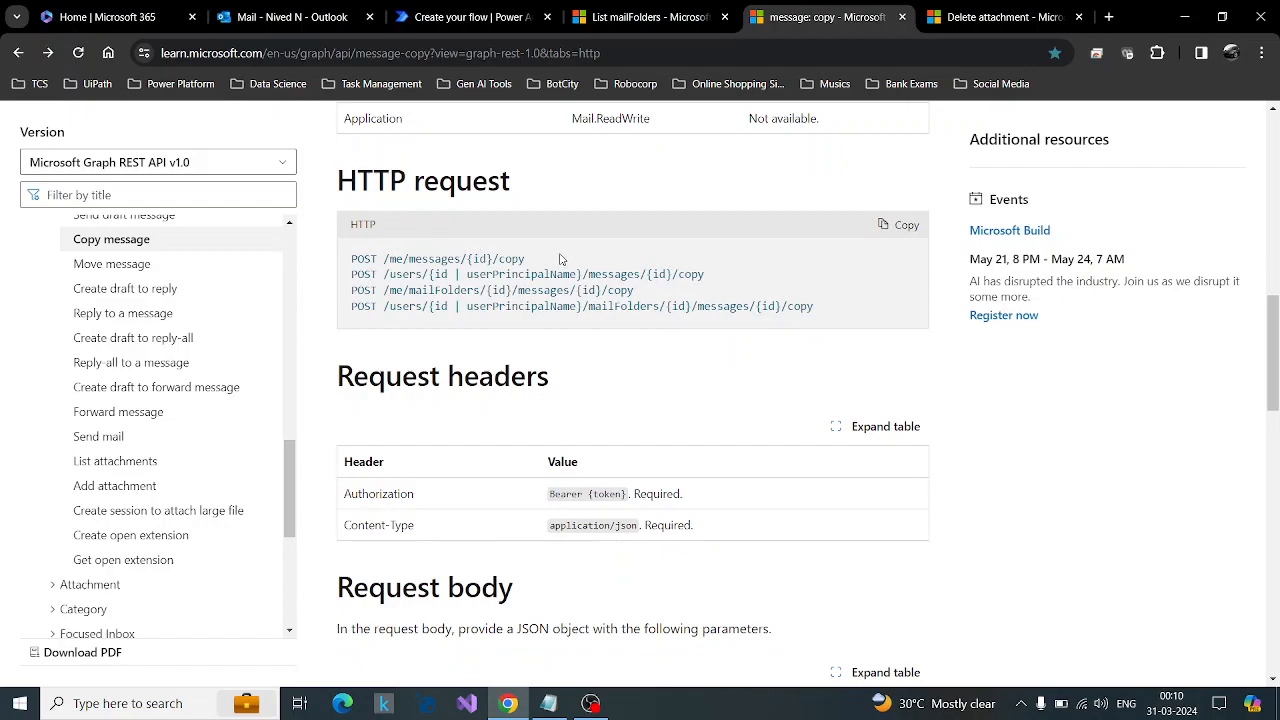
scroll(560, 259, "down", 3)
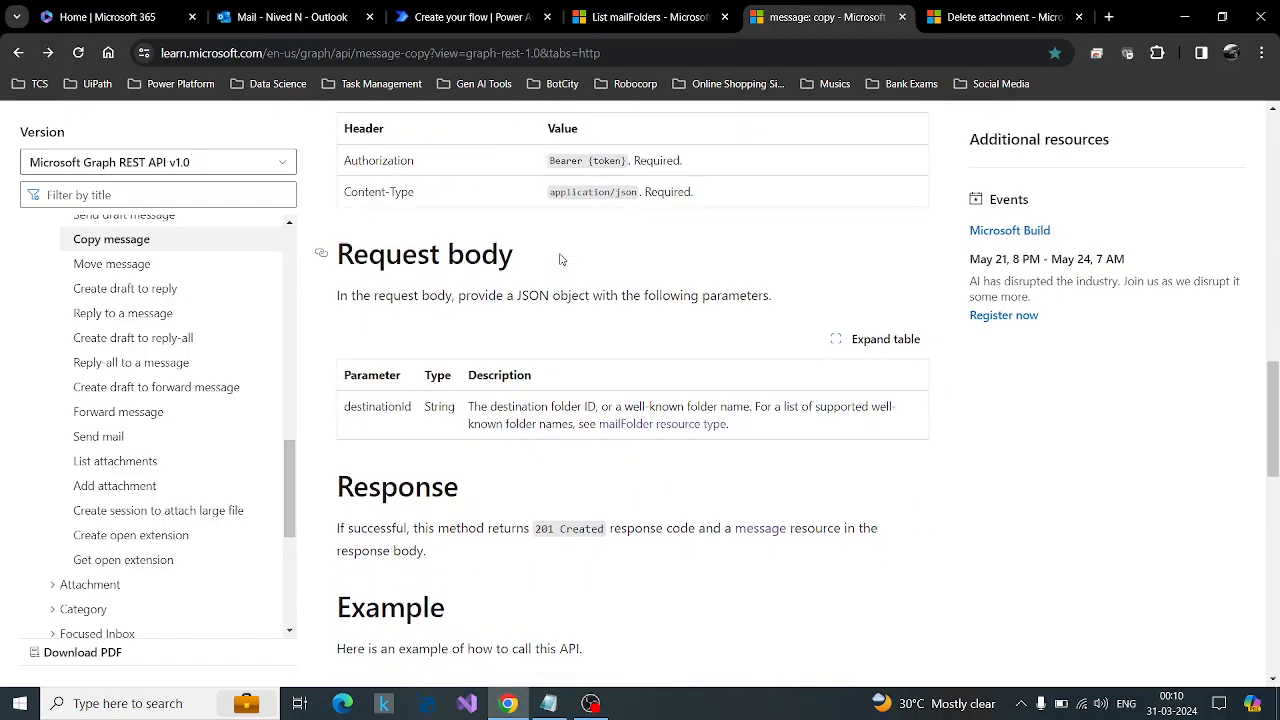
scroll(522, 311, "down", 6)
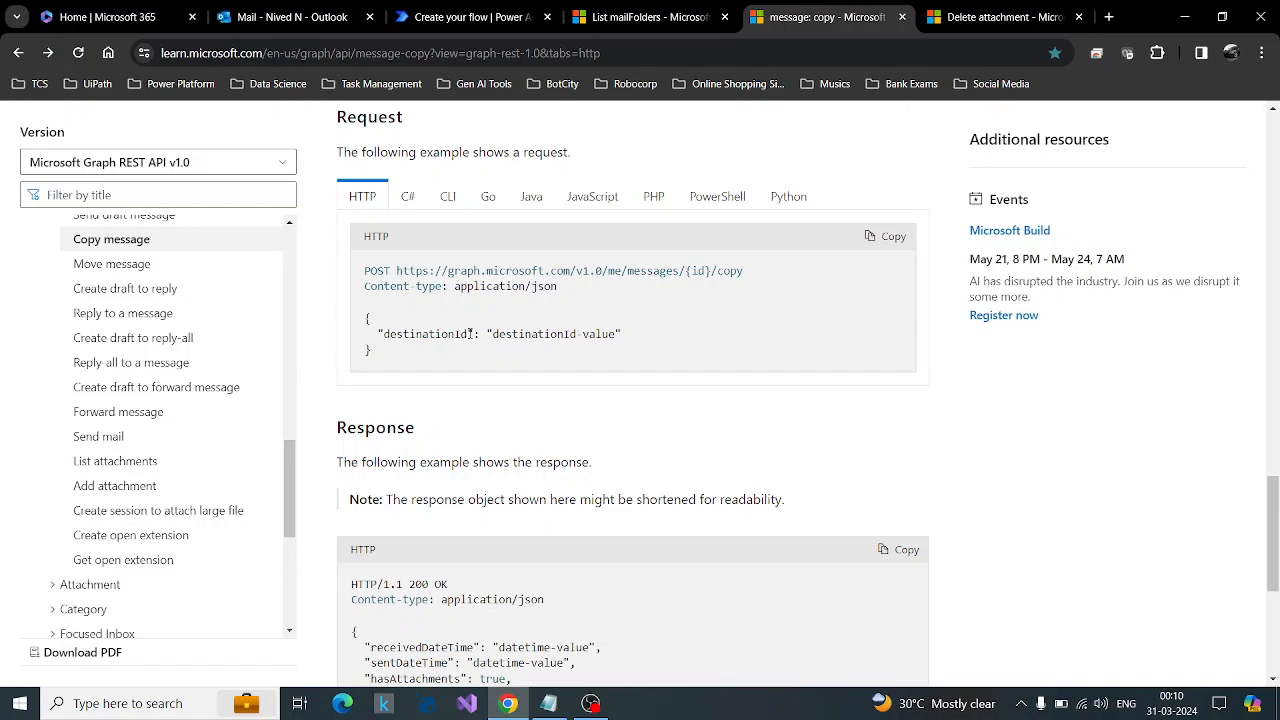
left_click(290, 17)
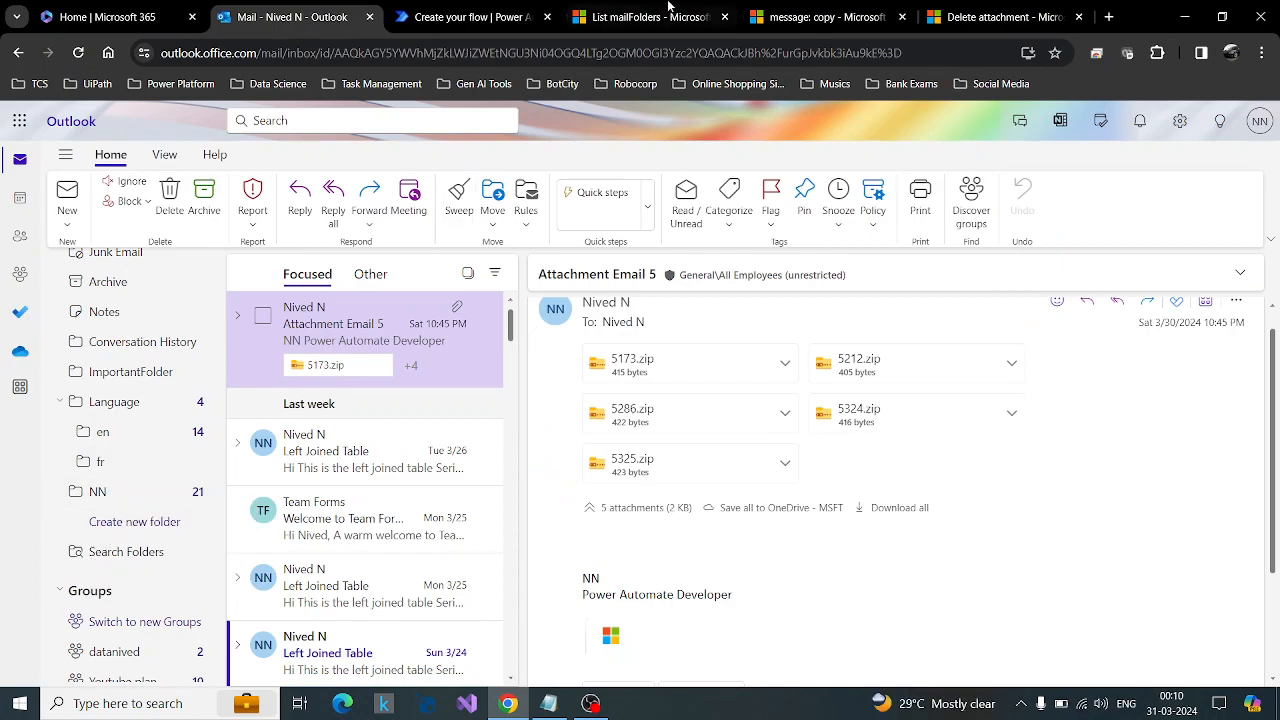
left_click(805, 17)
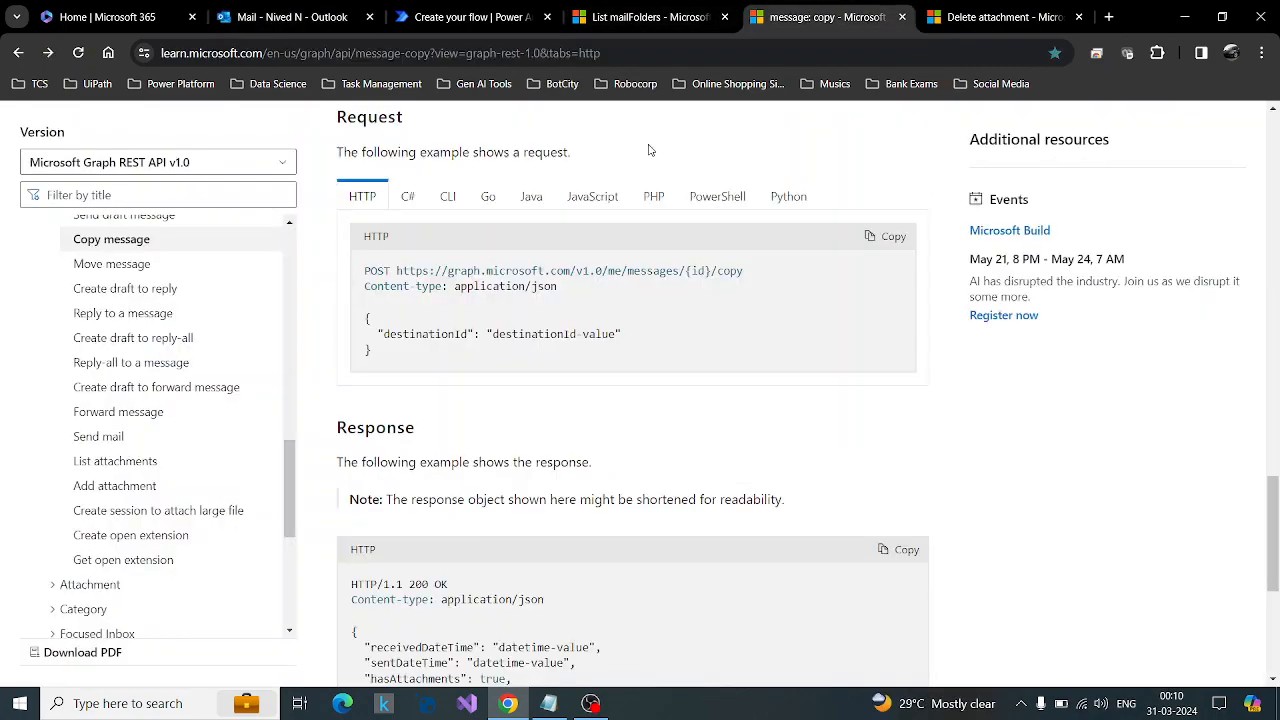
View the NN mail folder in Outlook and return to the EmailExport flow in Power Automate.
left_click(290, 17)
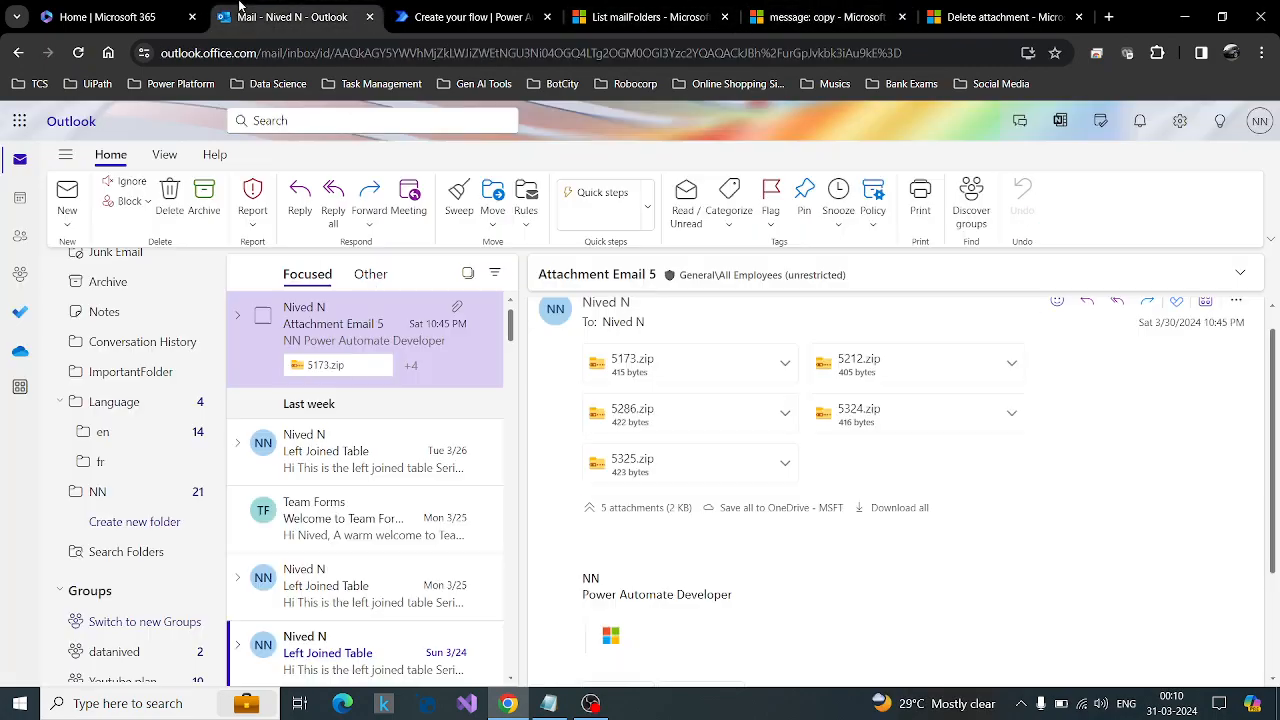
left_click(100, 492)
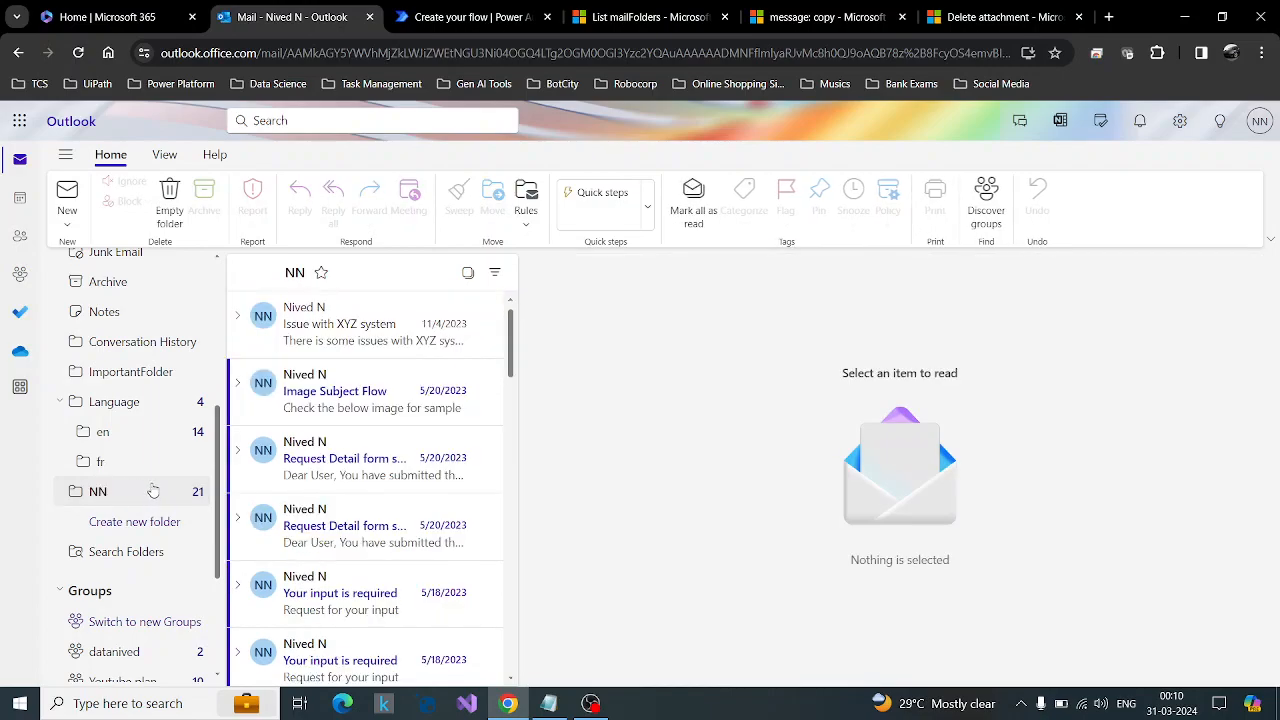
scroll(100, 505, "up", 2)
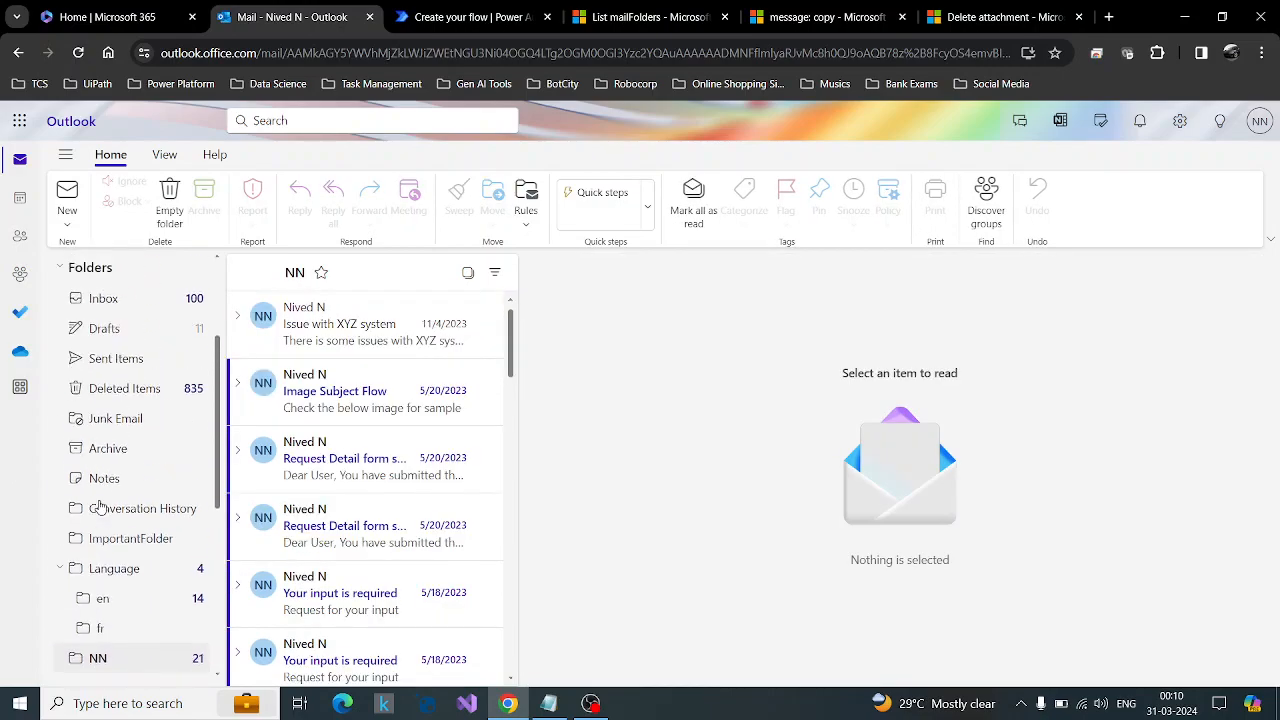
left_click(490, 17)
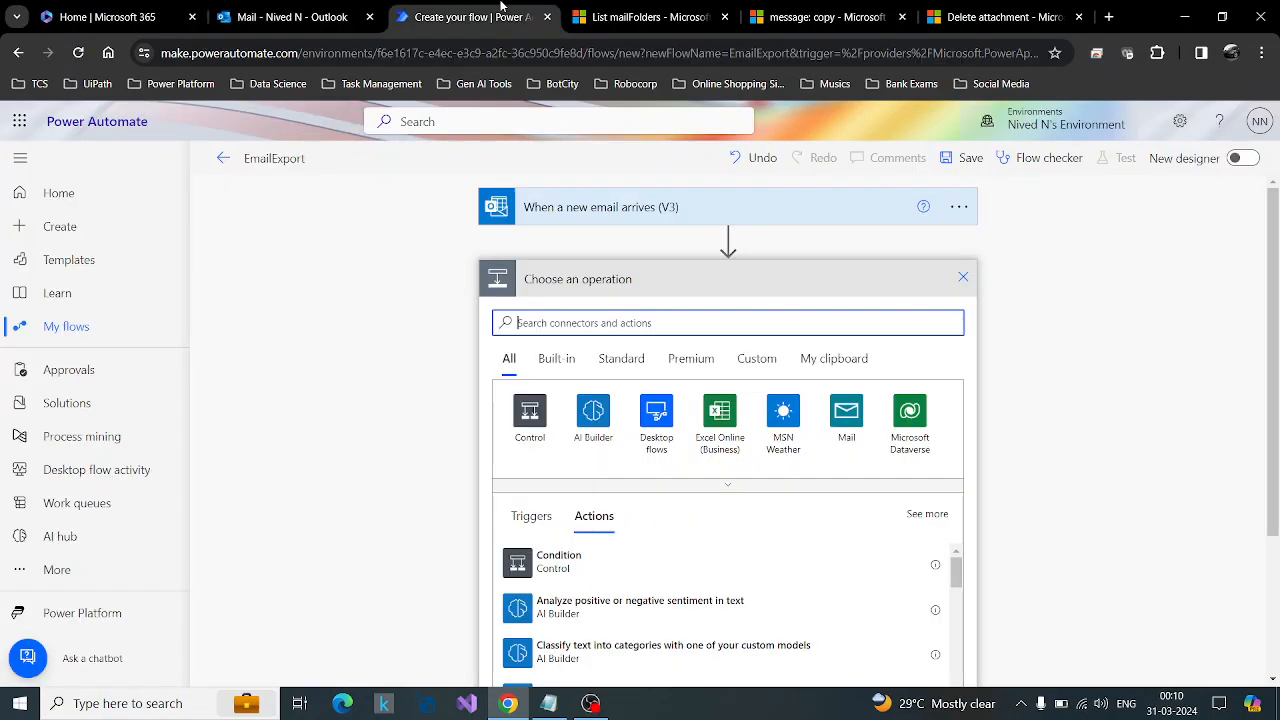
Examine the List mailFolders documentation for the folder id in the example response and compare it with the message: copy request.
left_click(625, 10)
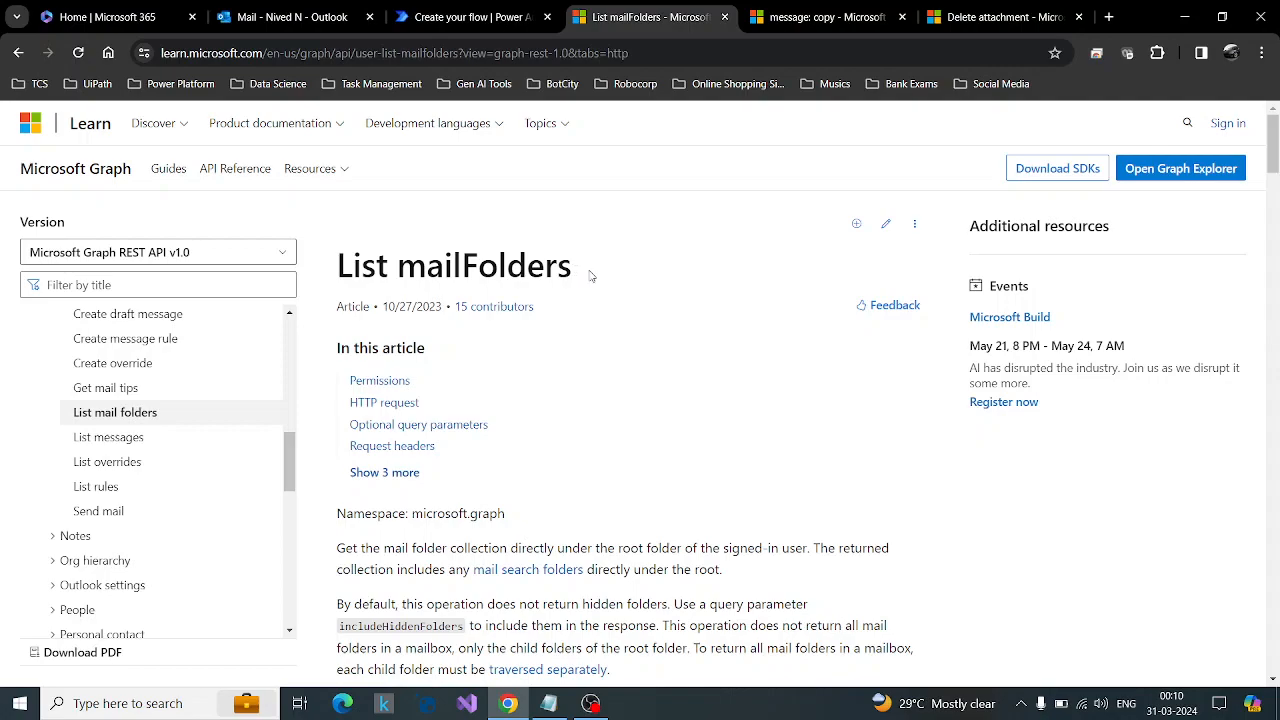
scroll(600, 470, "down", 3)
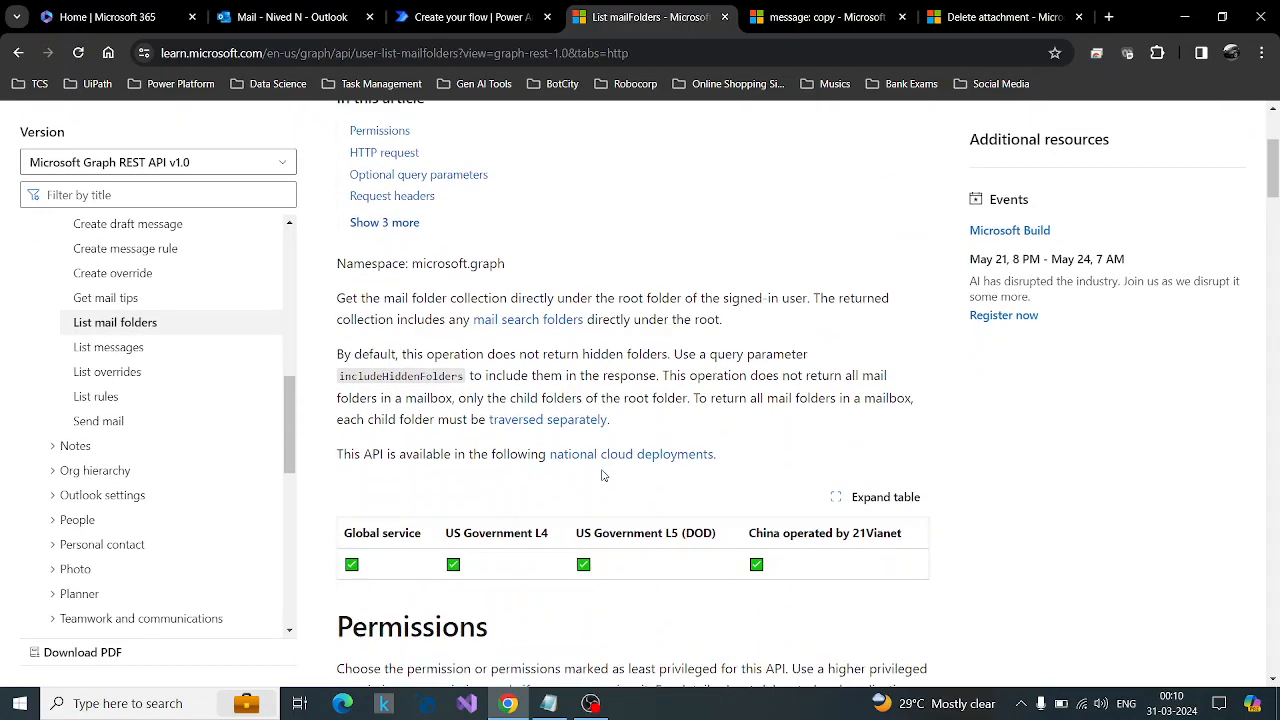
left_click(290, 17)
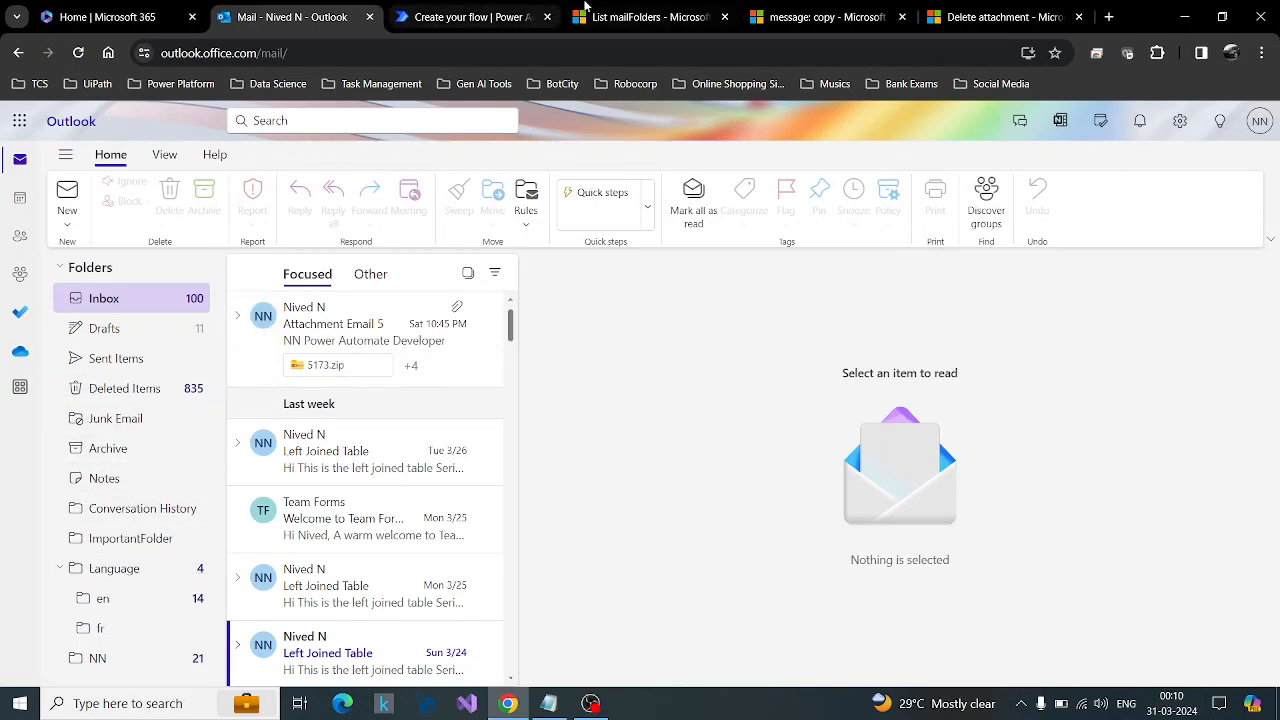
left_click(662, 10)
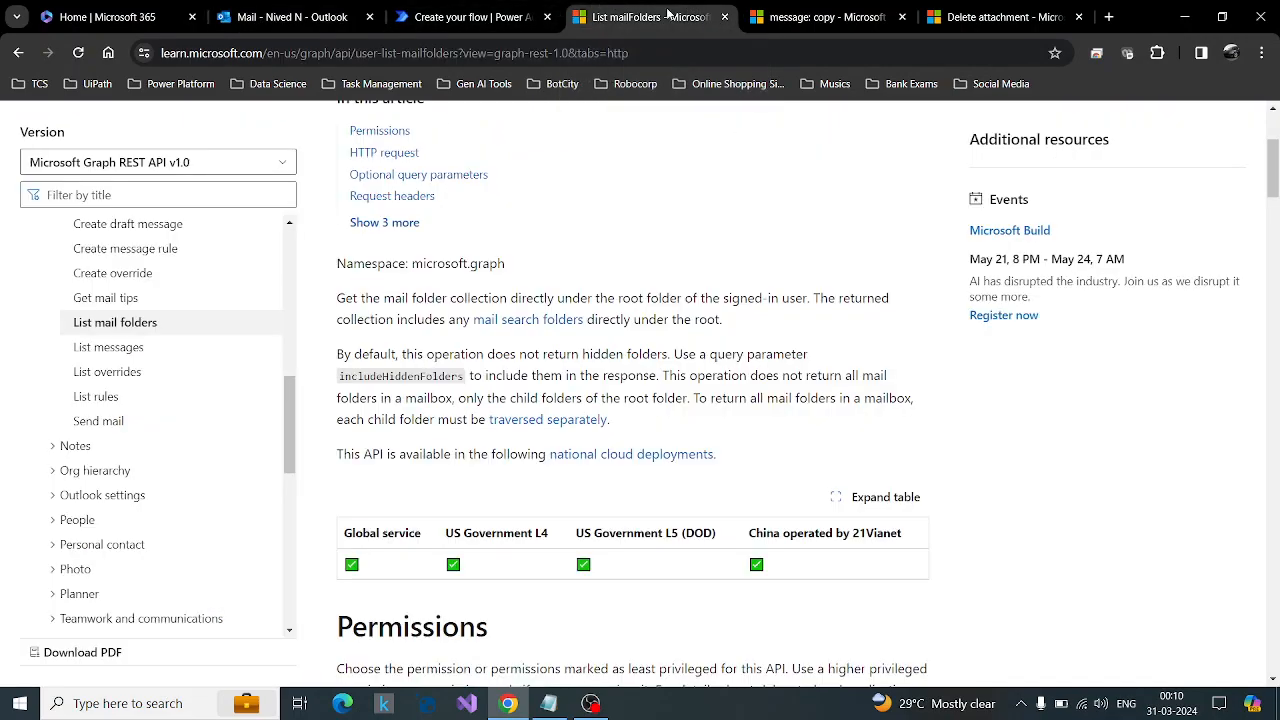
scroll(634, 468, "down", 3)
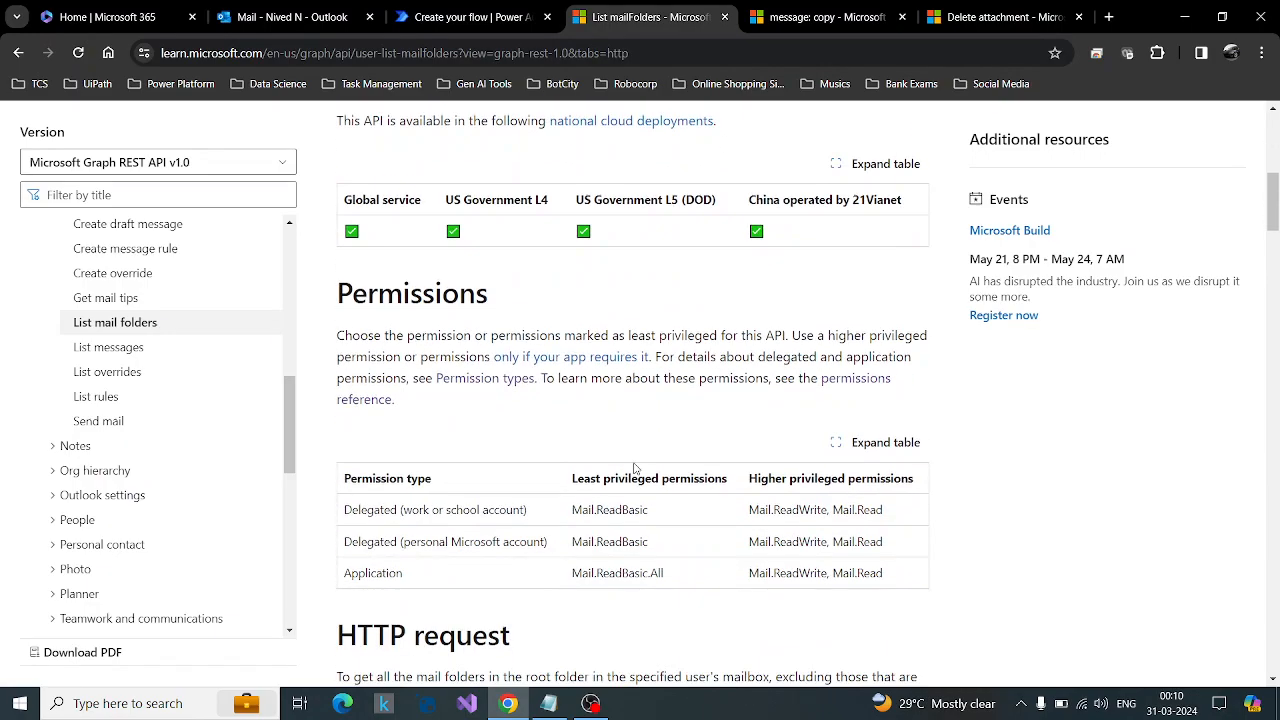
scroll(634, 468, "down", 5)
scroll(634, 468, "up", 2)
scroll(634, 468, "down", 3)
scroll(634, 468, "down", 10)
scroll(634, 468, "down", 1)
scroll(634, 468, "up", 1)
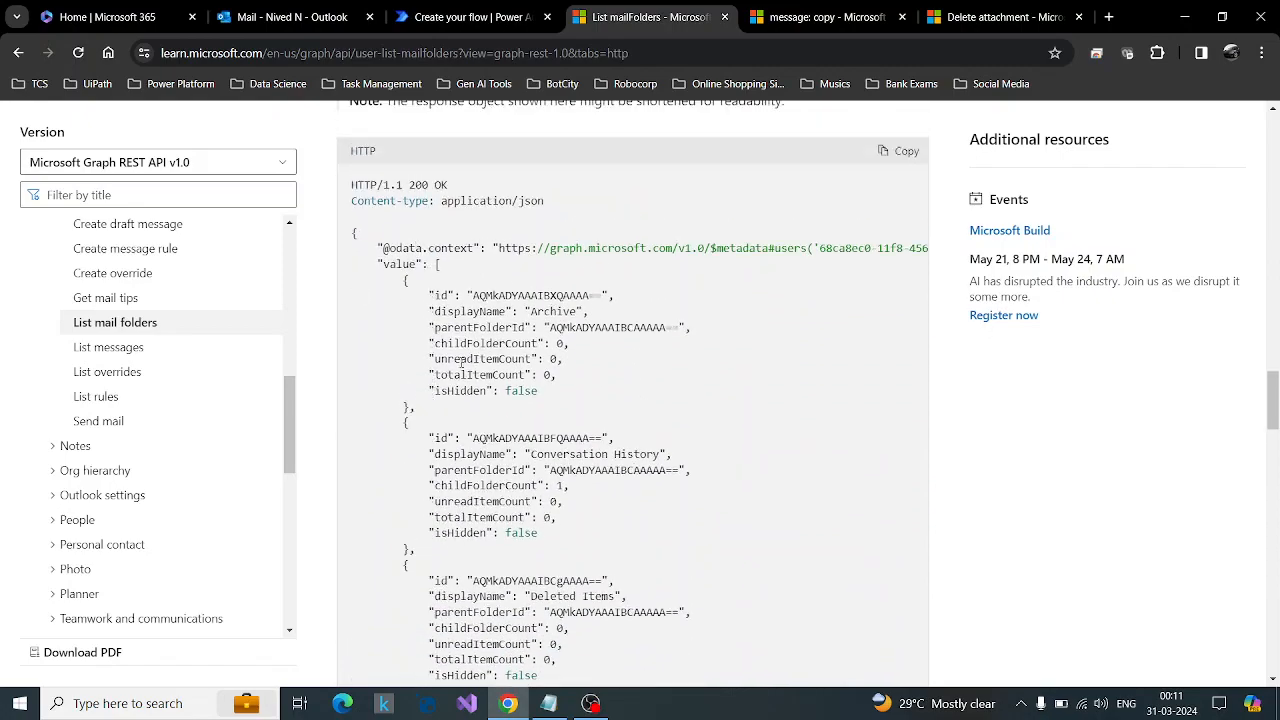
left_click_drag(405, 278, 408, 406)
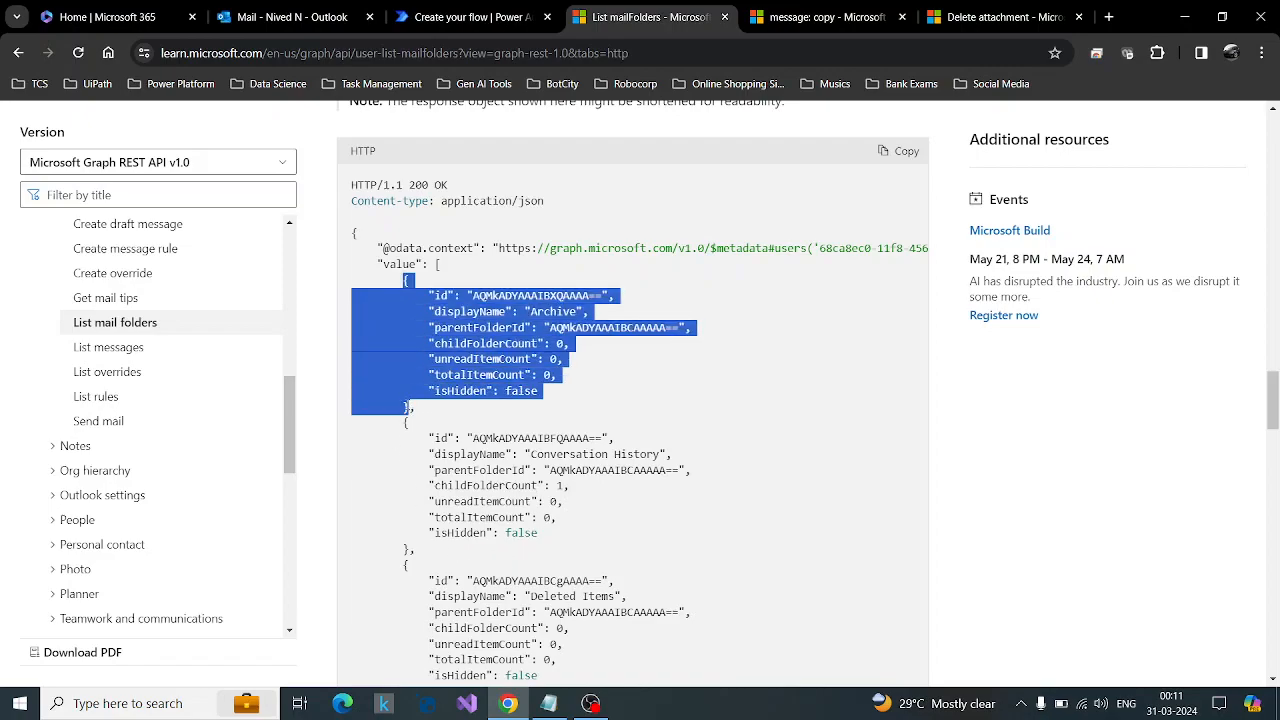
left_click_drag(470, 296, 602, 296)
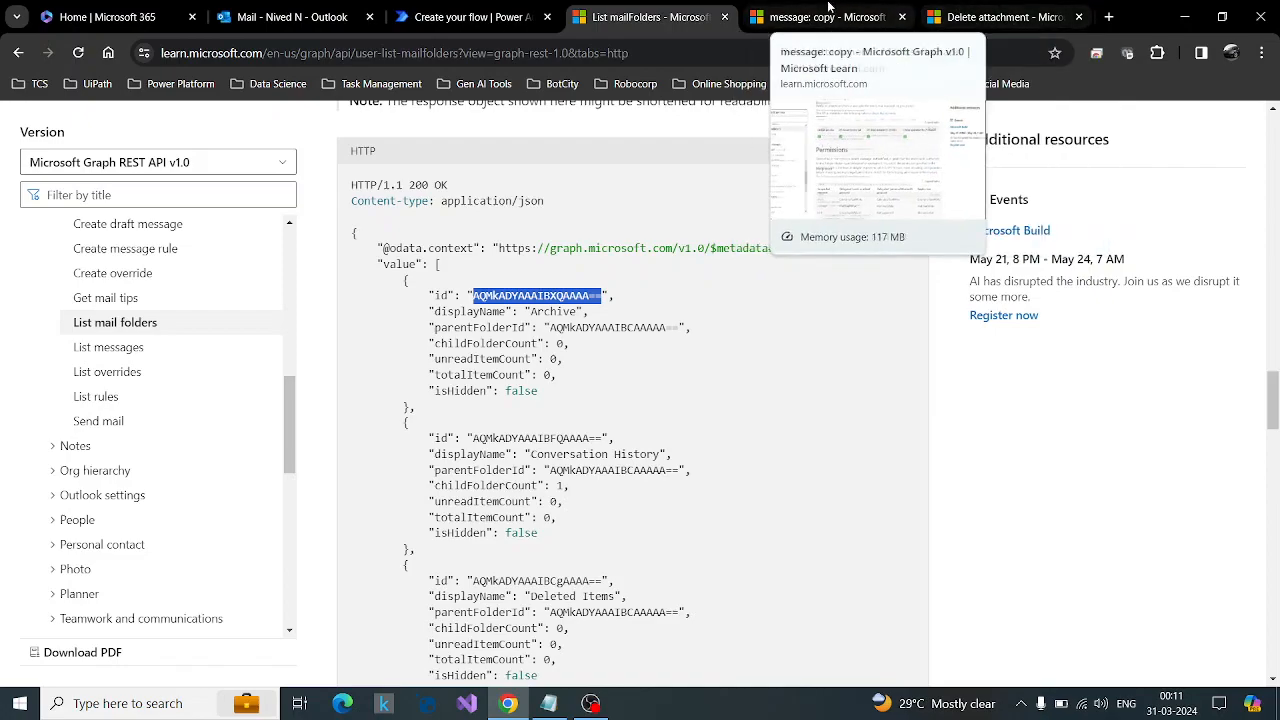
left_click(889, 10)
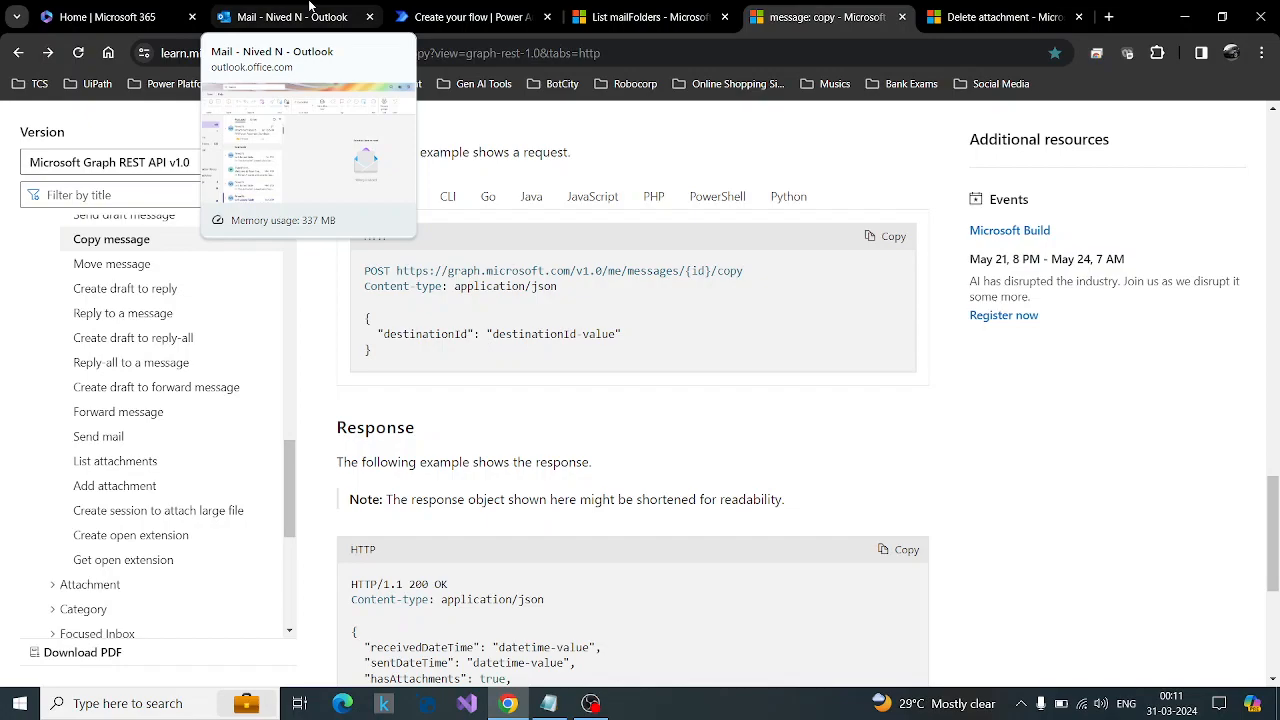
Search the flow's operations for send http and add the Office 365 Outlook Send an HTTP request action below the email trigger.
left_click(492, 8)
left_click(716, 319)
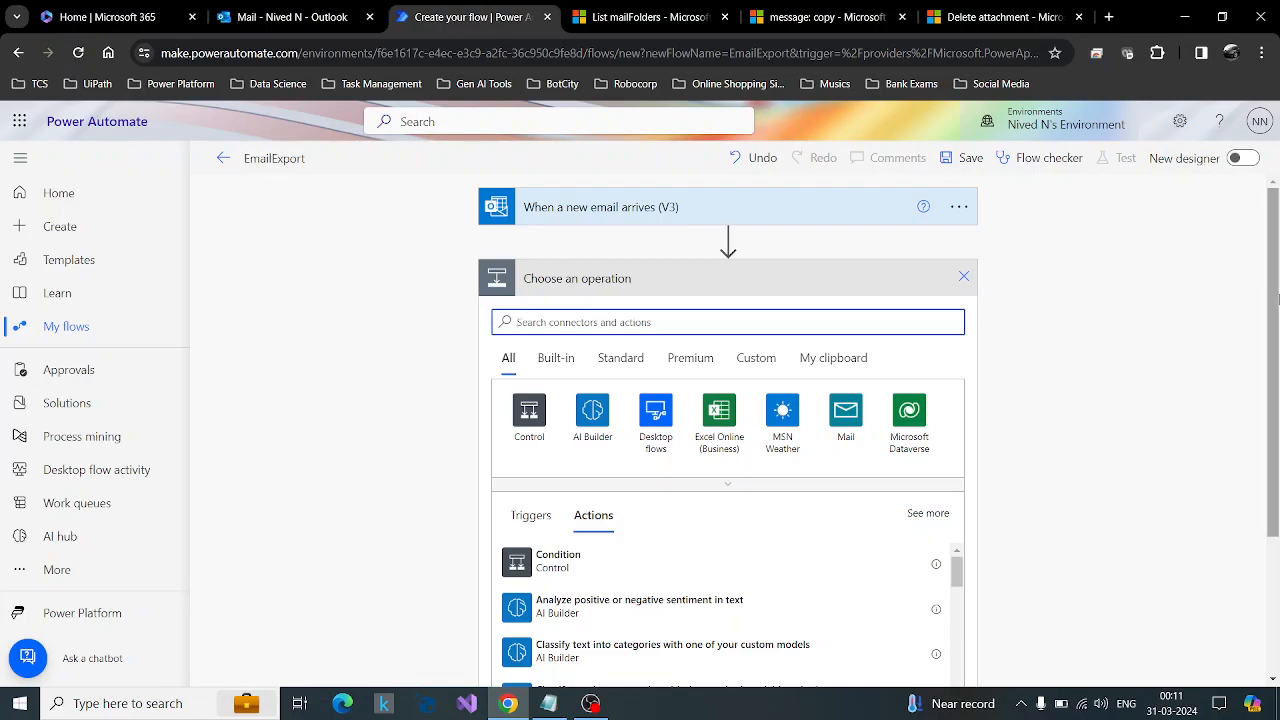
left_click(852, 6)
left_click(466, 6)
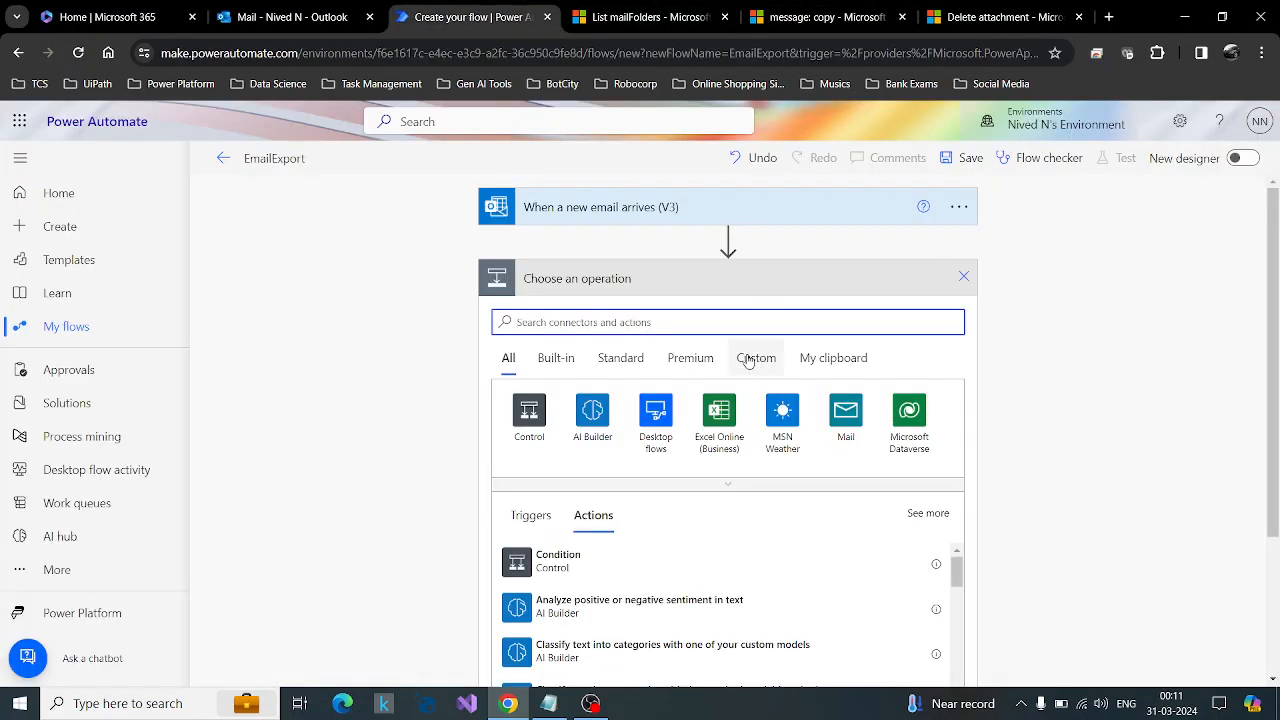
scroll(1129, 357, "down", 1)
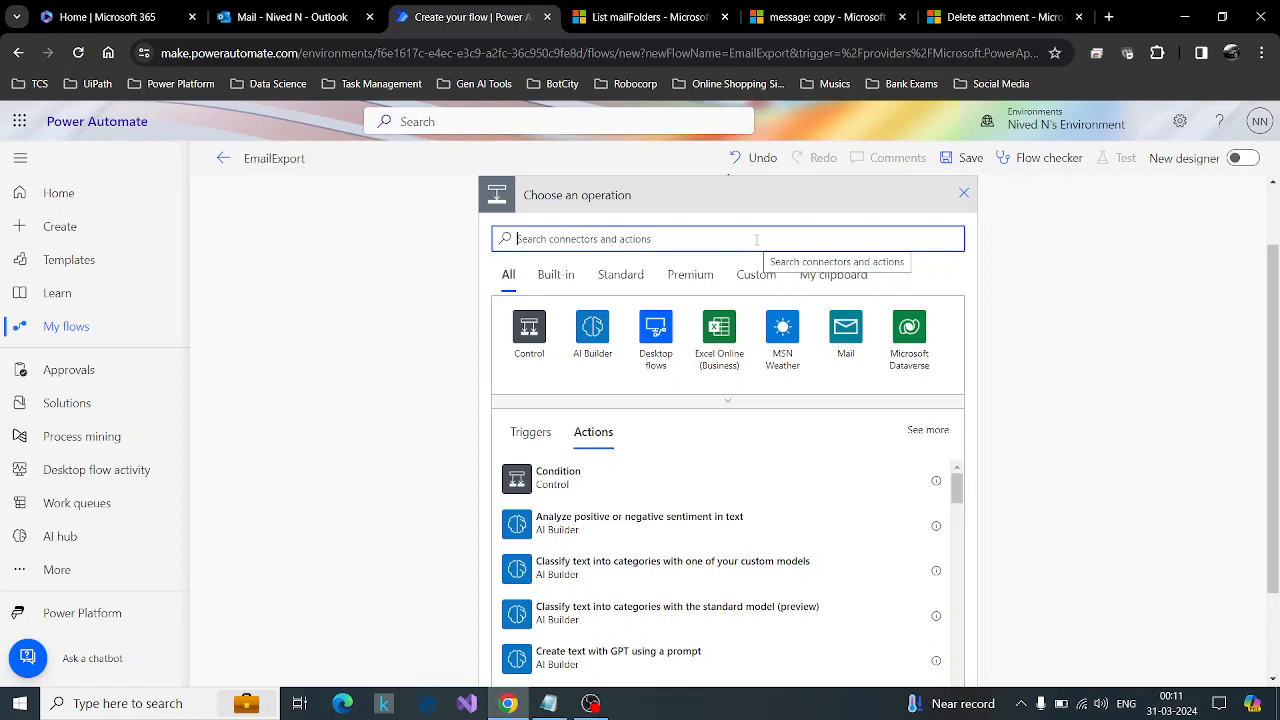
type("send http")
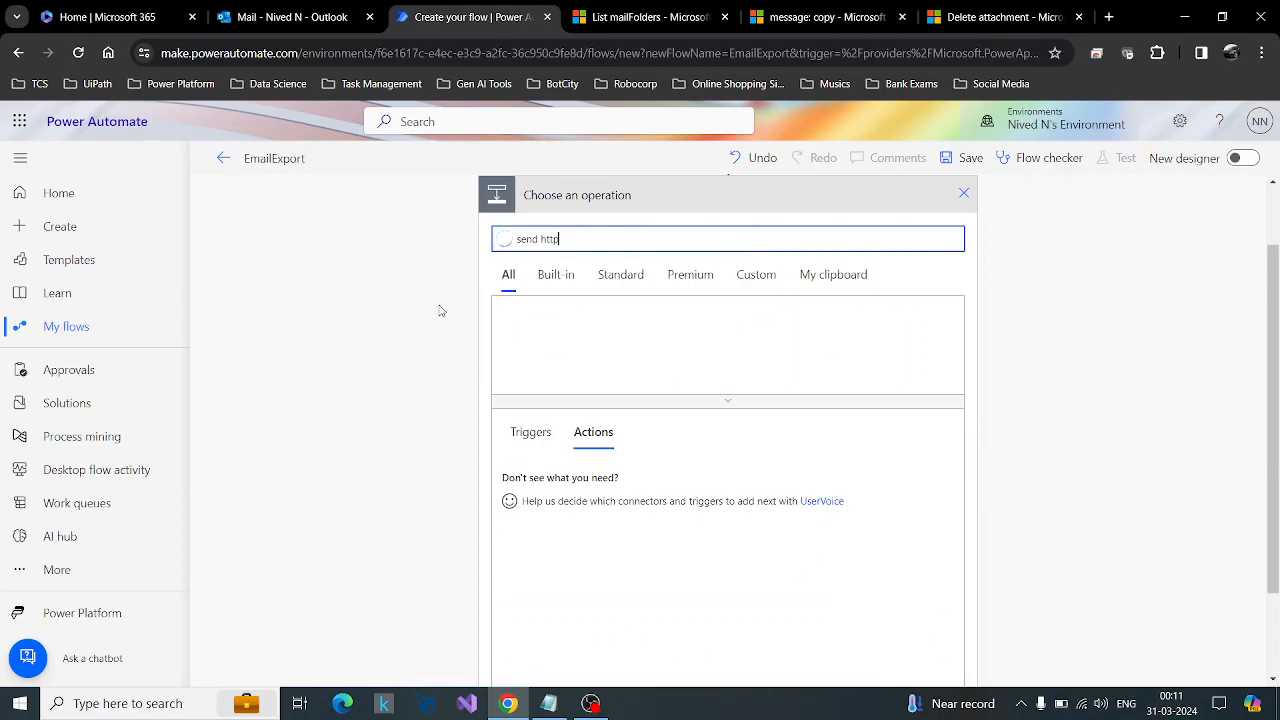
scroll(1110, 472, "down", 1)
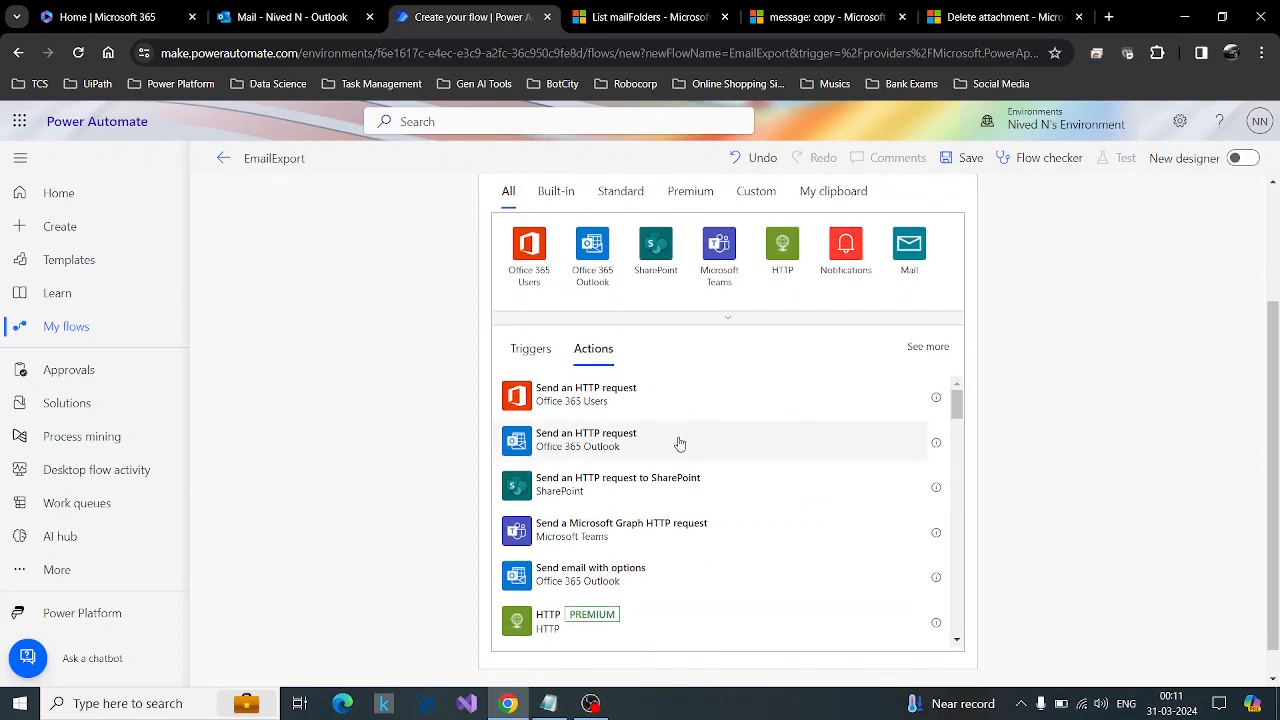
left_click(679, 443)
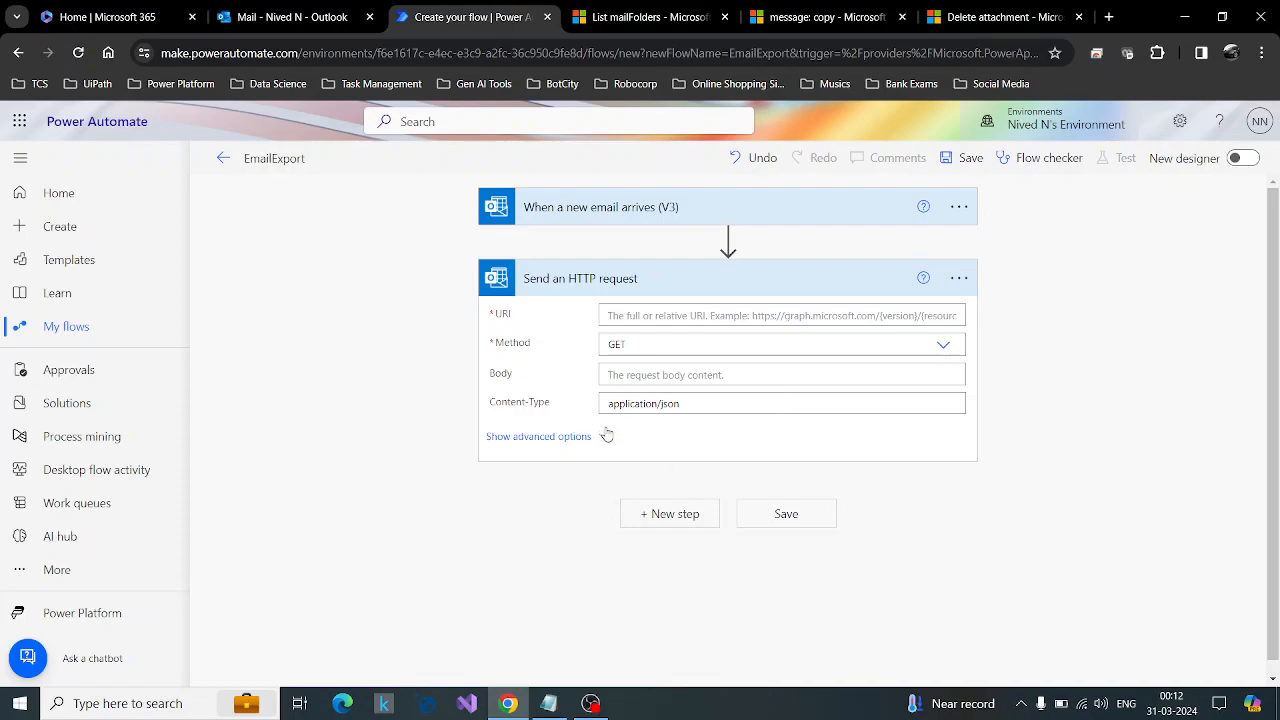
left_click(628, 315)
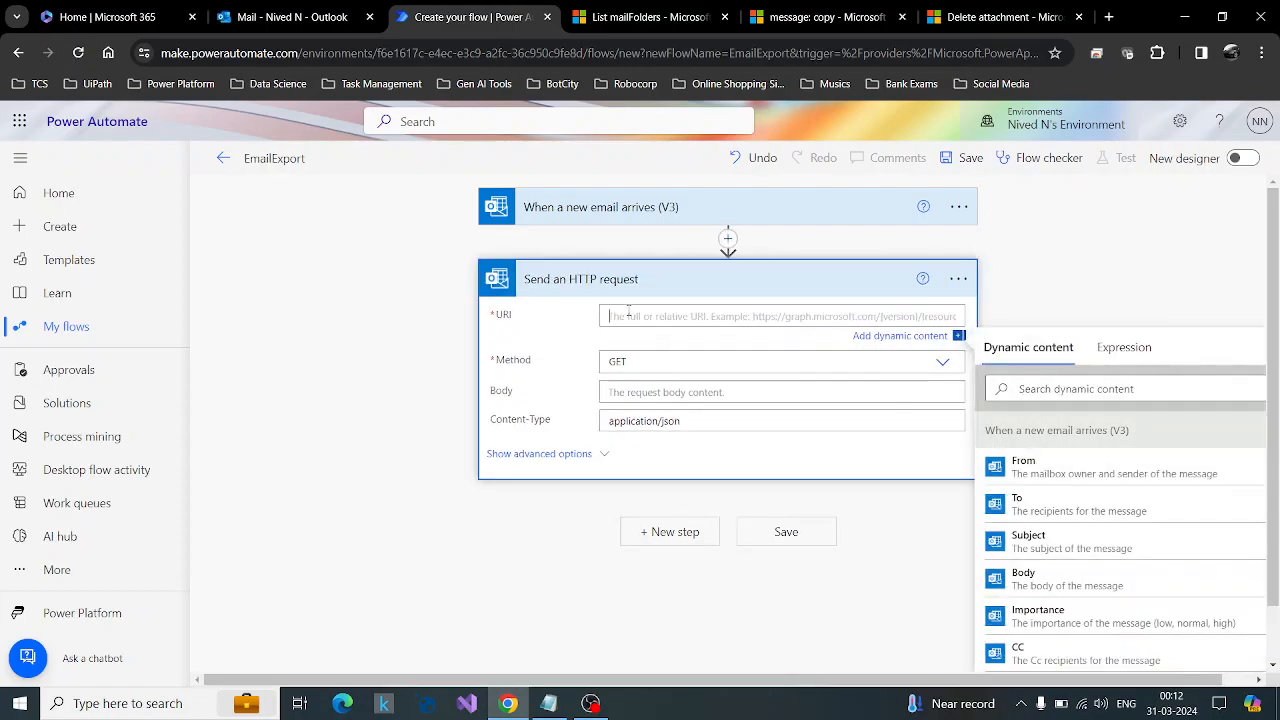
key("ctrl+Tab")
scroll(680, 343, "up", 4)
scroll(680, 343, "up", 12)
scroll(680, 343, "up", 1)
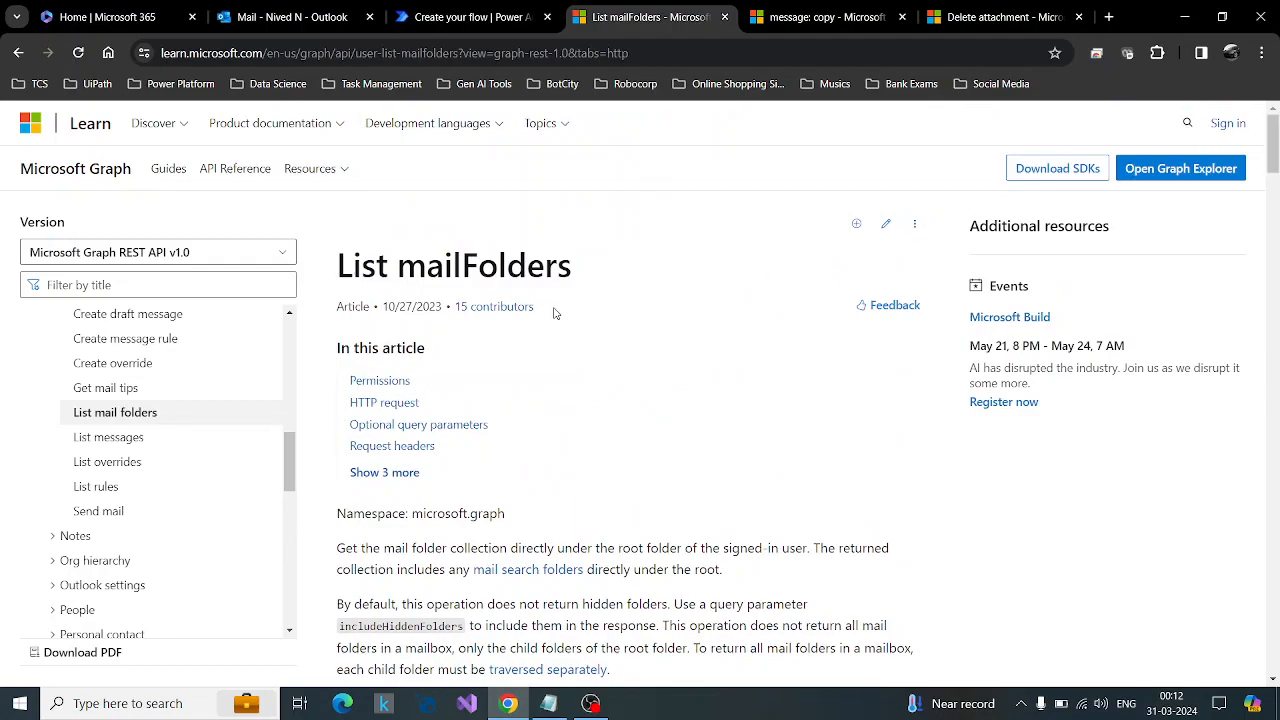
scroll(579, 433, "down", 14)
left_click_drag(1275, 267, 1274, 340)
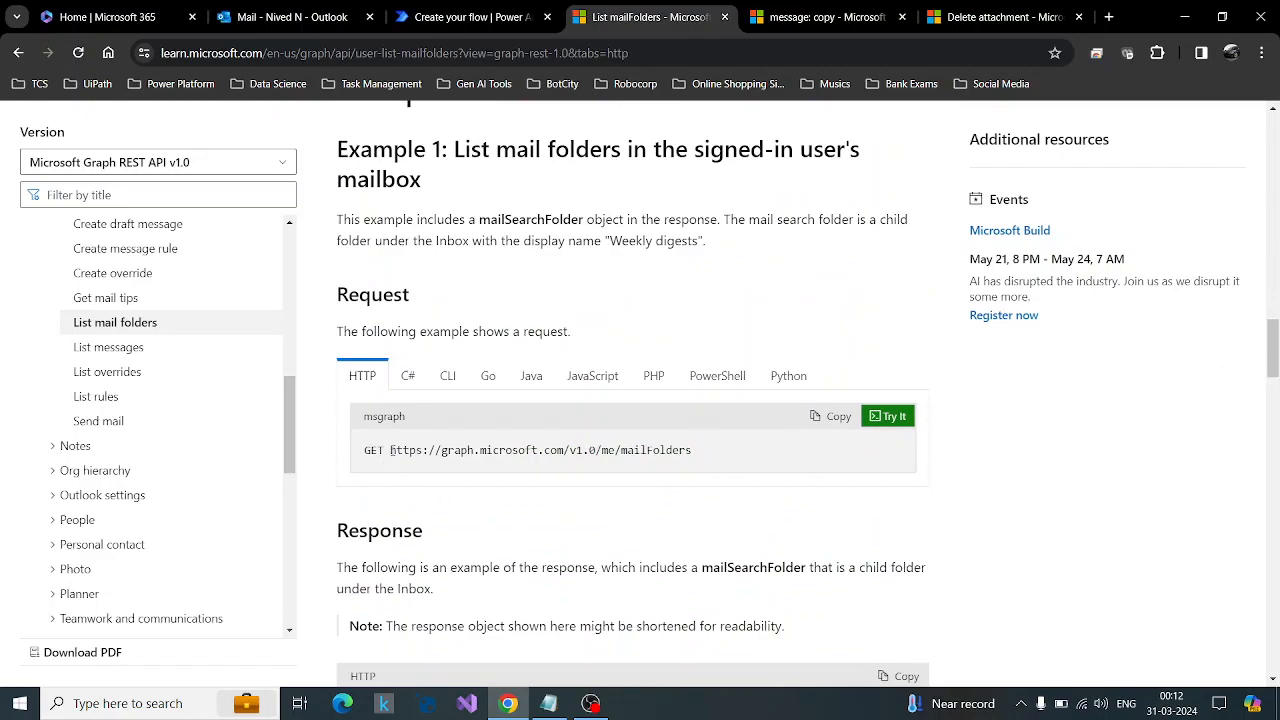
left_click_drag(390, 450, 699, 455)
key("ctrl+c")
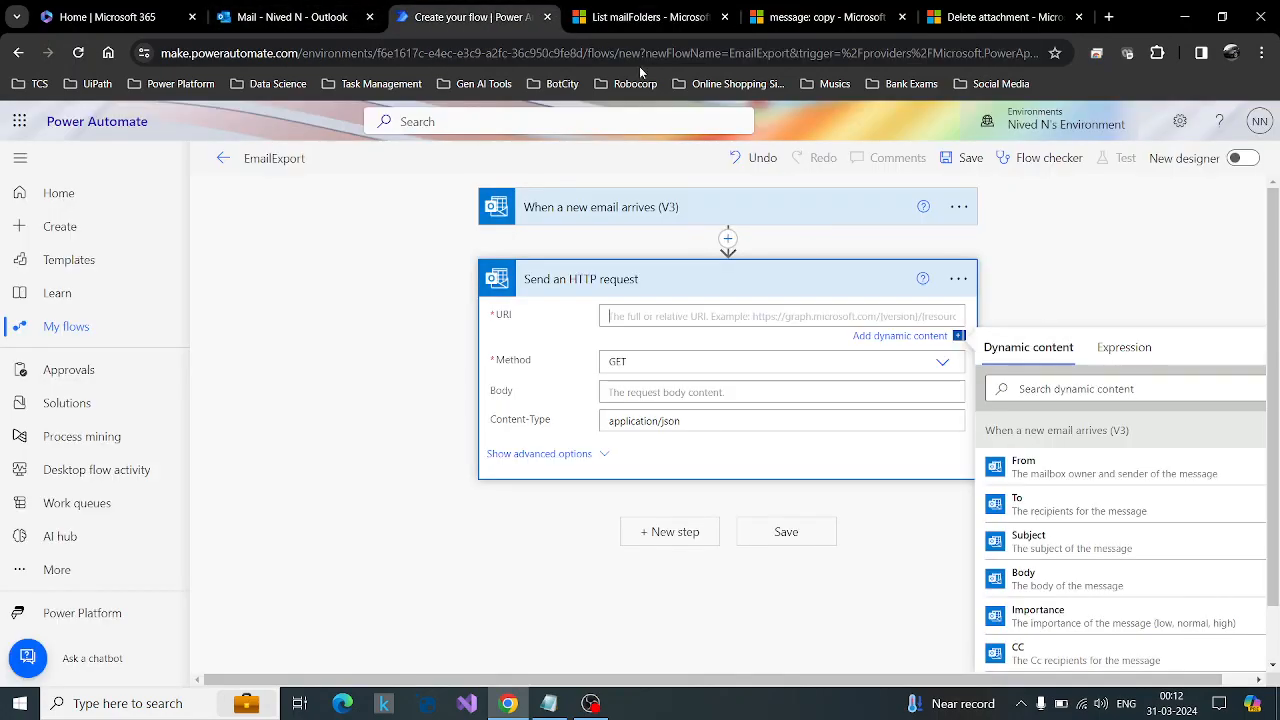
left_click(465, 17)
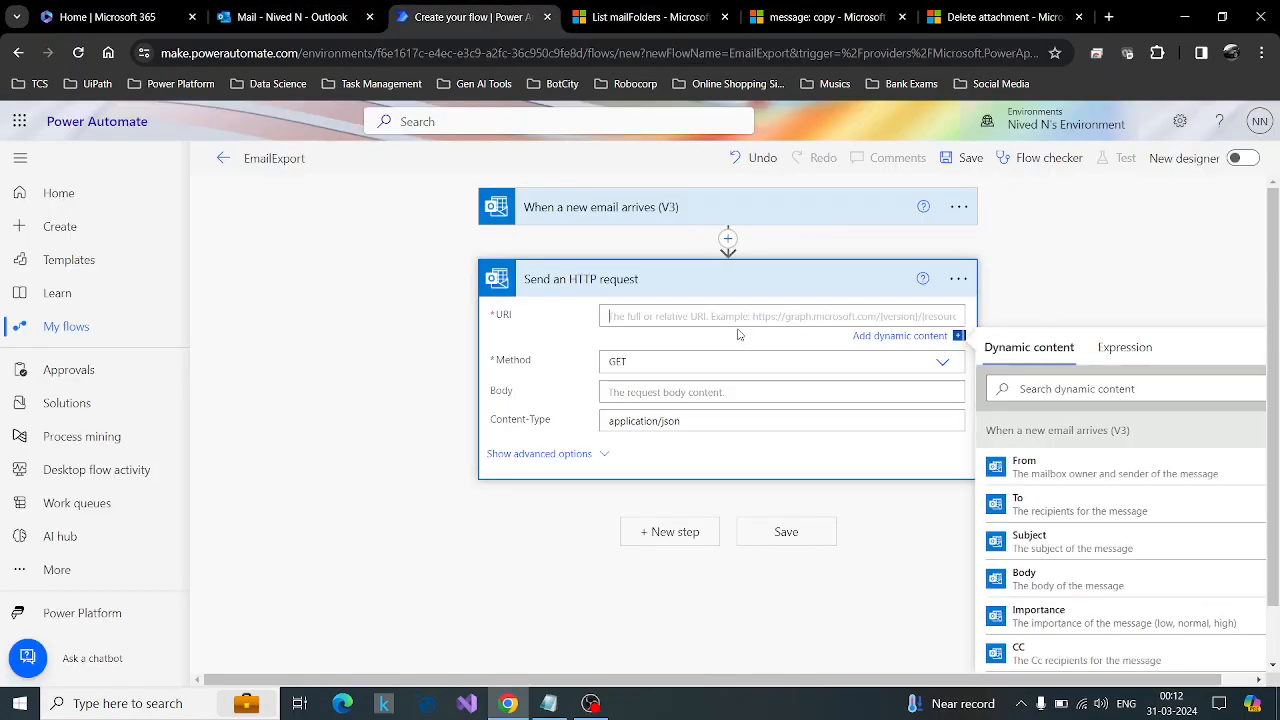
key("ctrl+v")
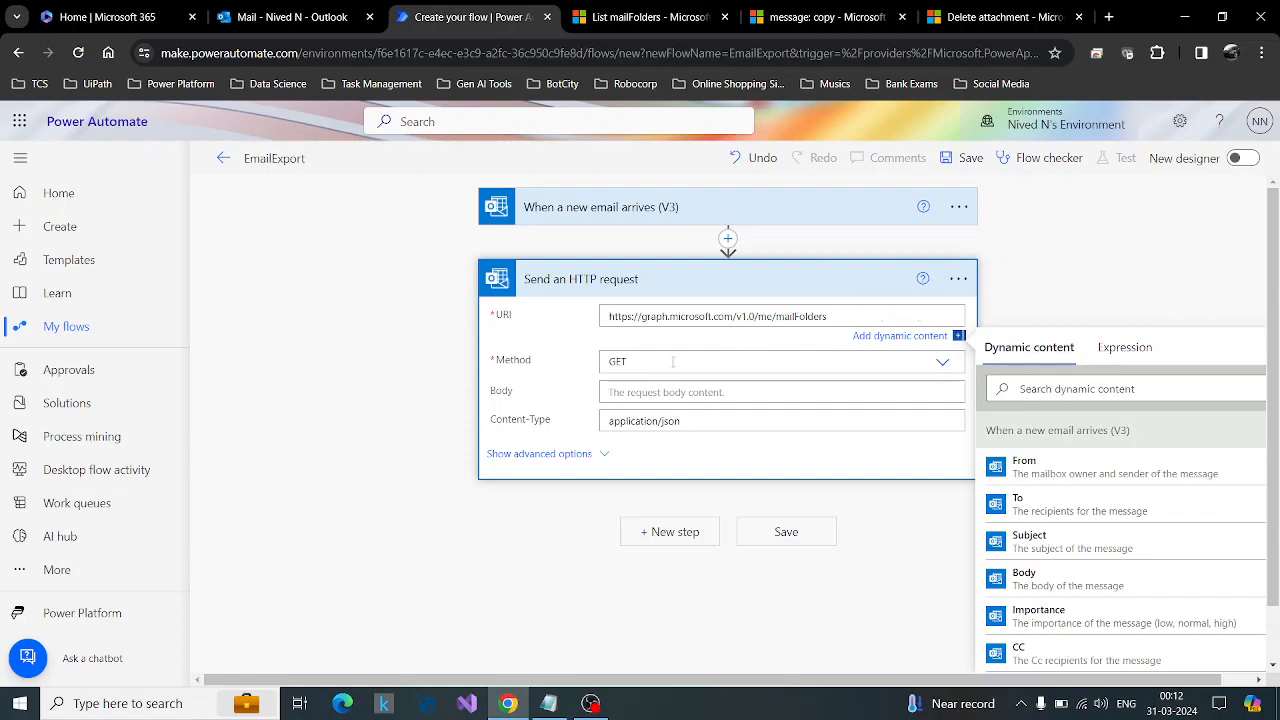
Add a Data Operation Compose action below the Send an HTTP request action.
left_click(661, 546)
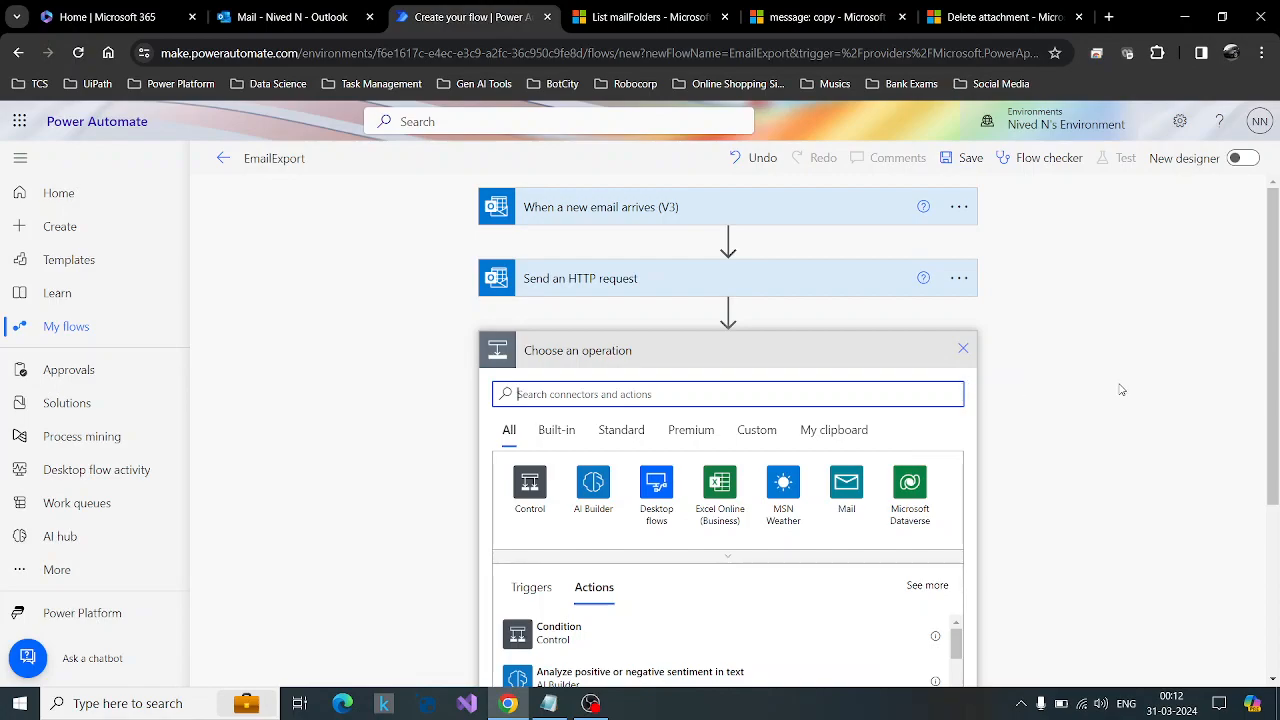
type("compose")
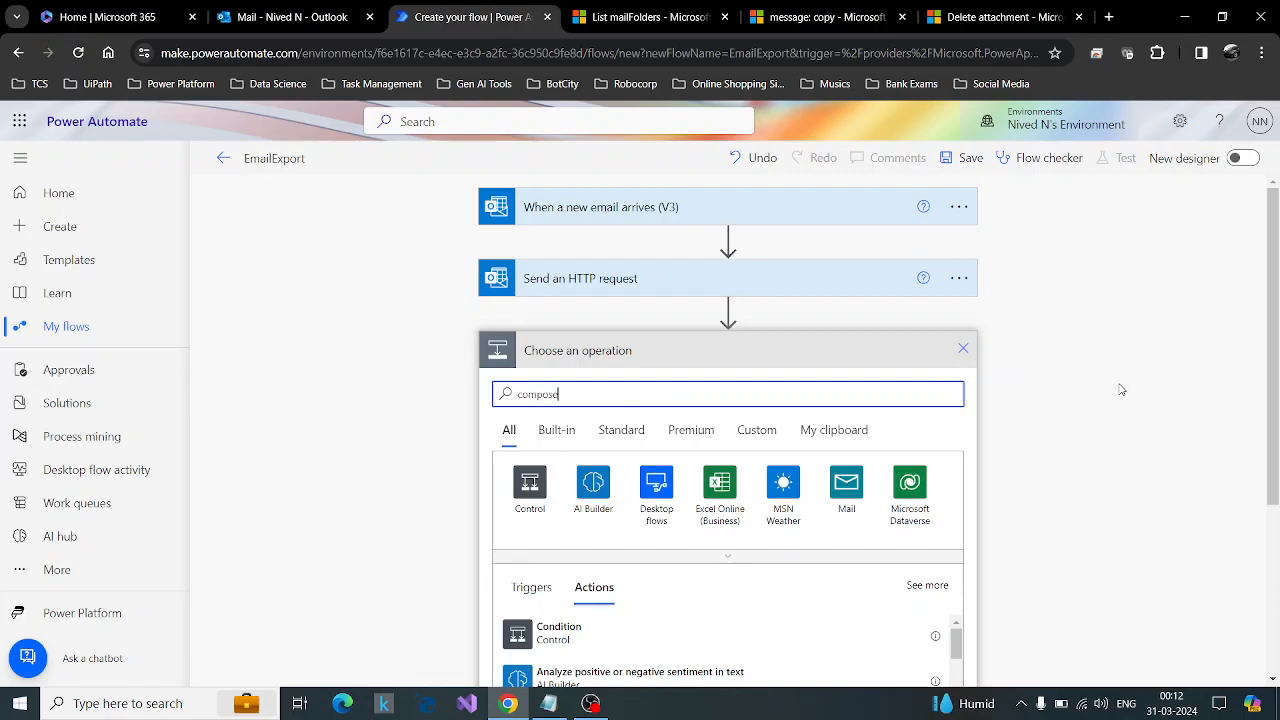
scroll(800, 390, "down", 1)
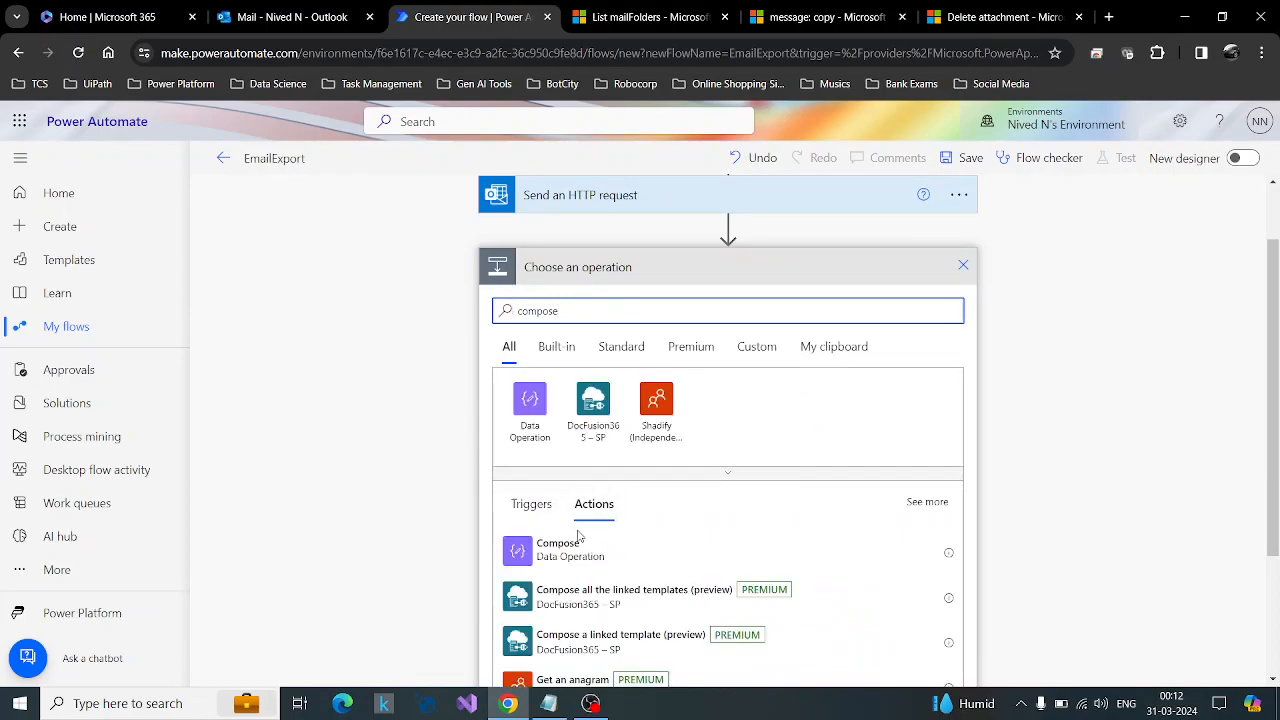
left_click(572, 560)
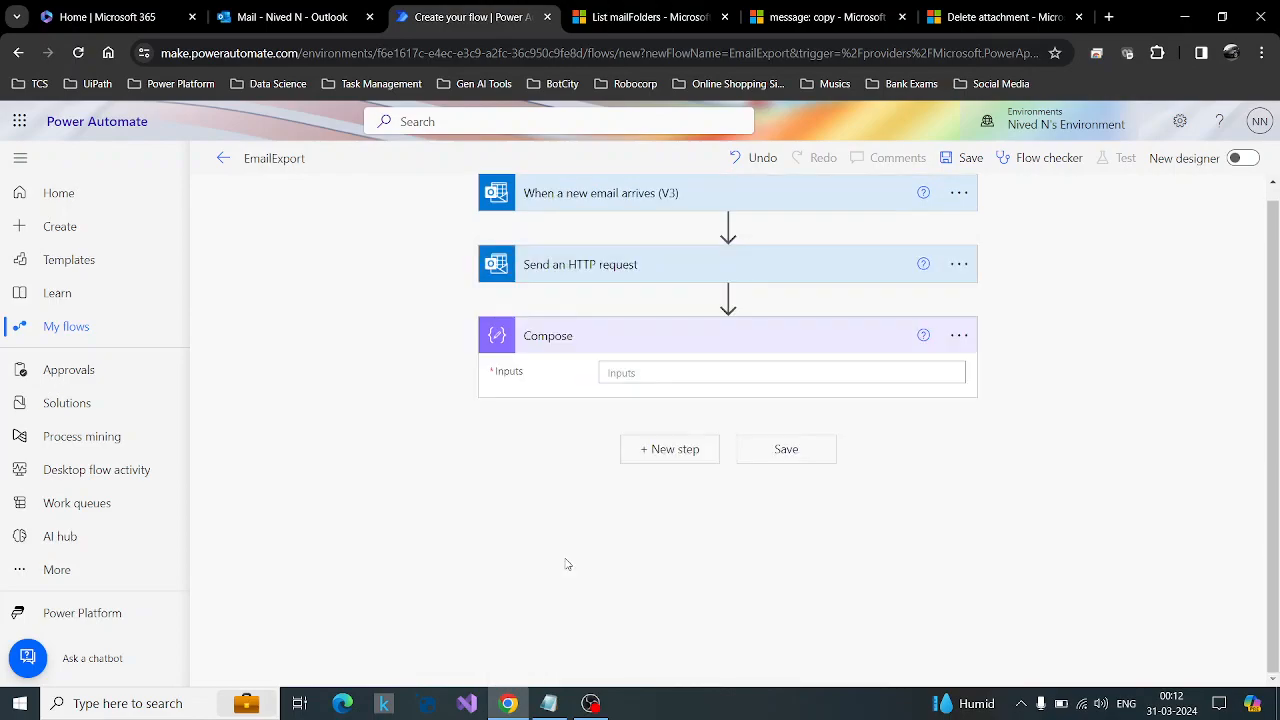
Set the Compose action's input to the HTTP request's body output and save the flow.
left_click(639, 370)
left_click(1070, 445)
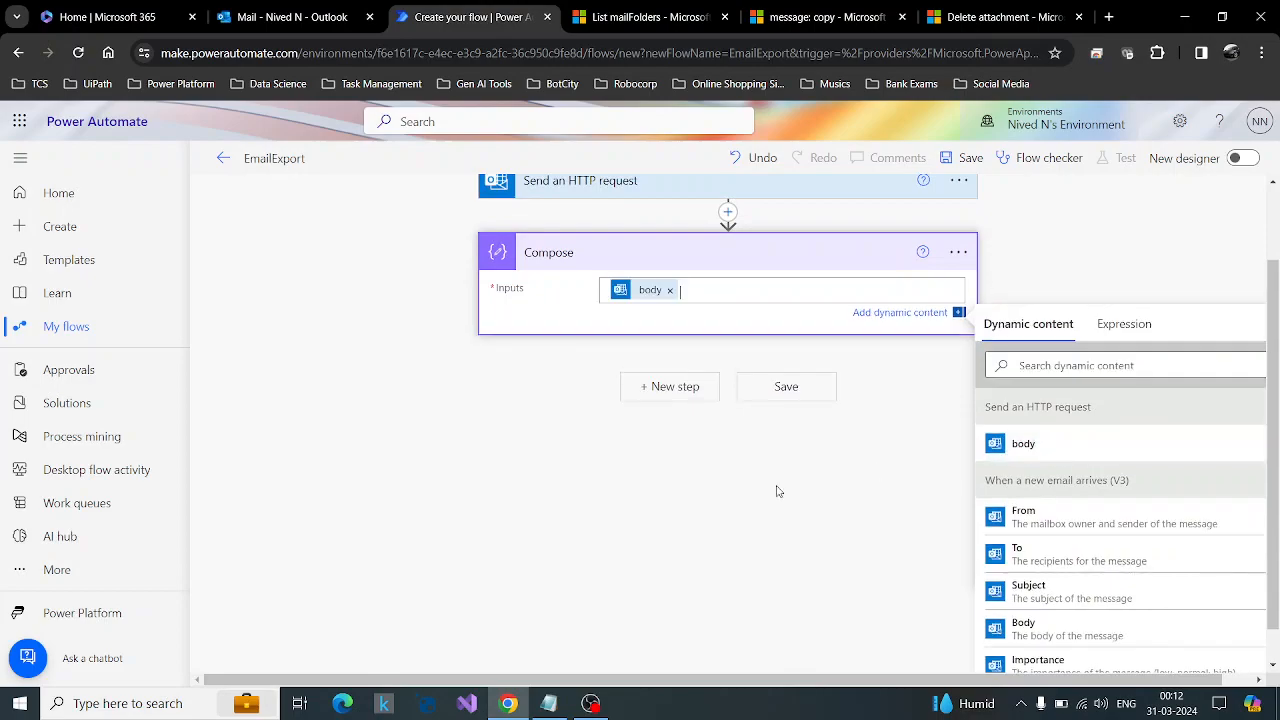
left_click(960, 160)
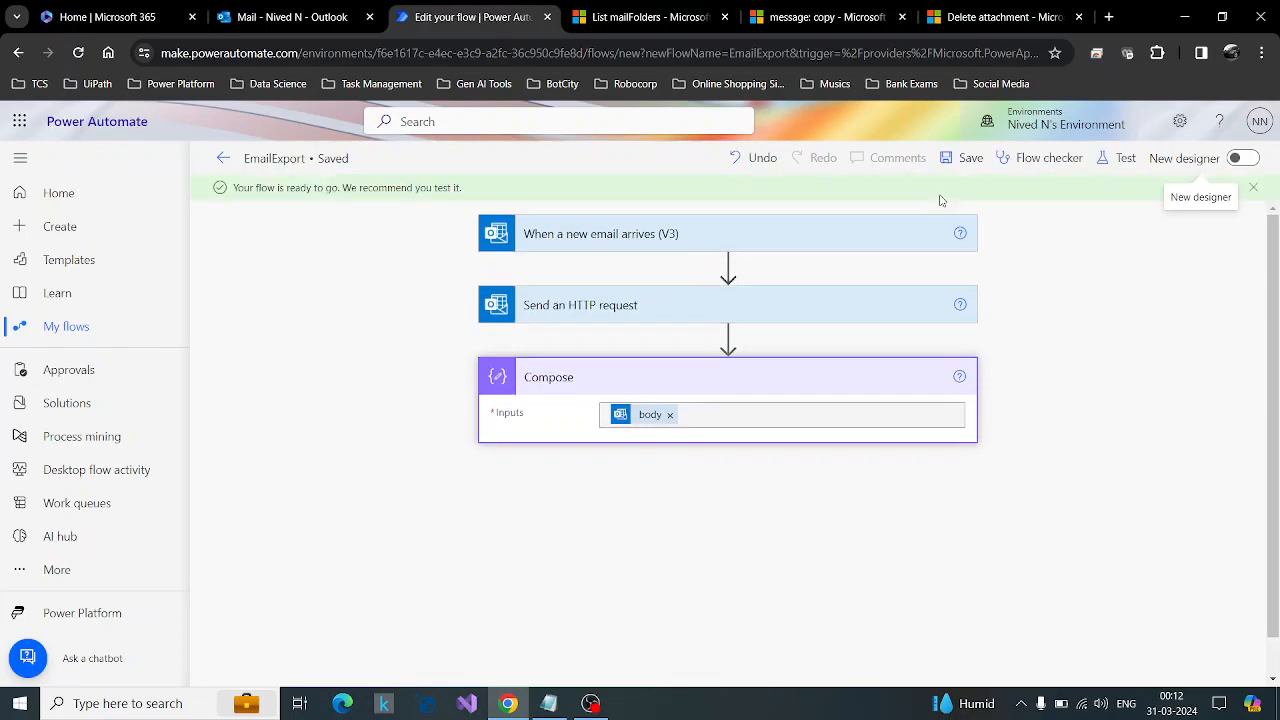
Start a manual test of the EmailExport flow.
left_click(1125, 160)
left_click(968, 199)
left_click(985, 655)
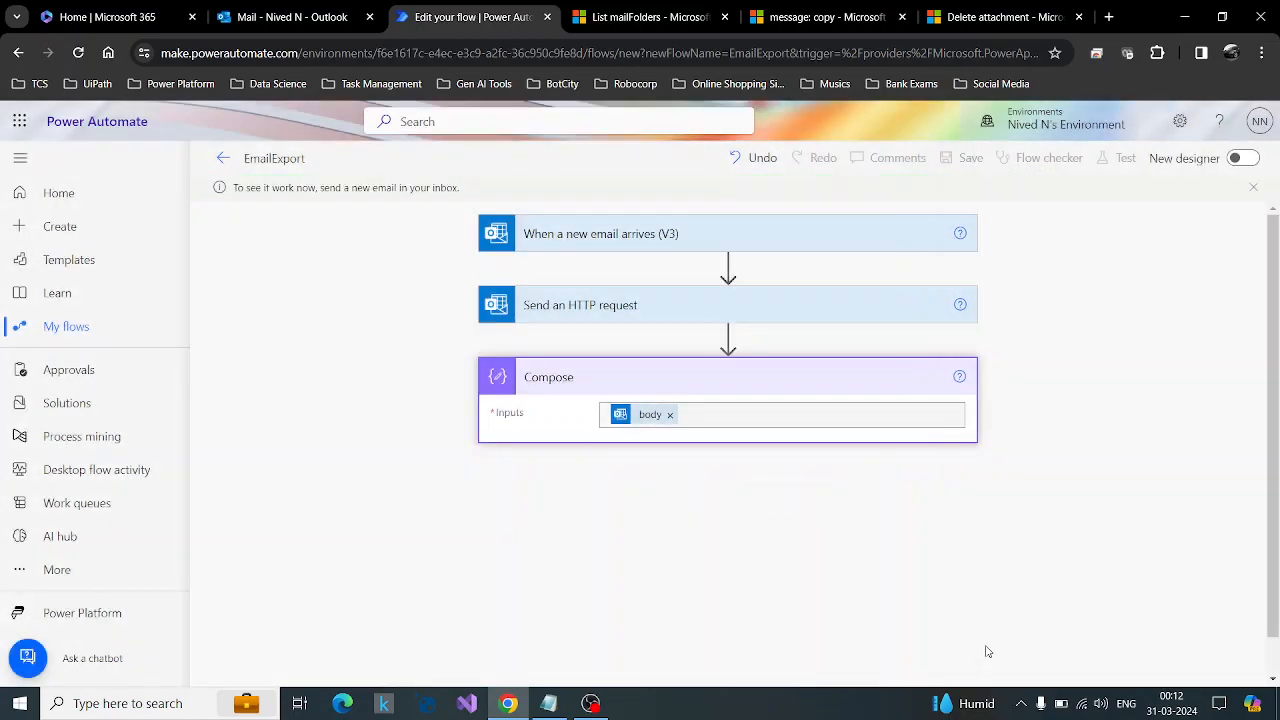
Create a new Outlook email addressed to the mailbox owner, with the trigger's subject filter text Attachment Test Email copied in as its subject.
left_click(709, 236)
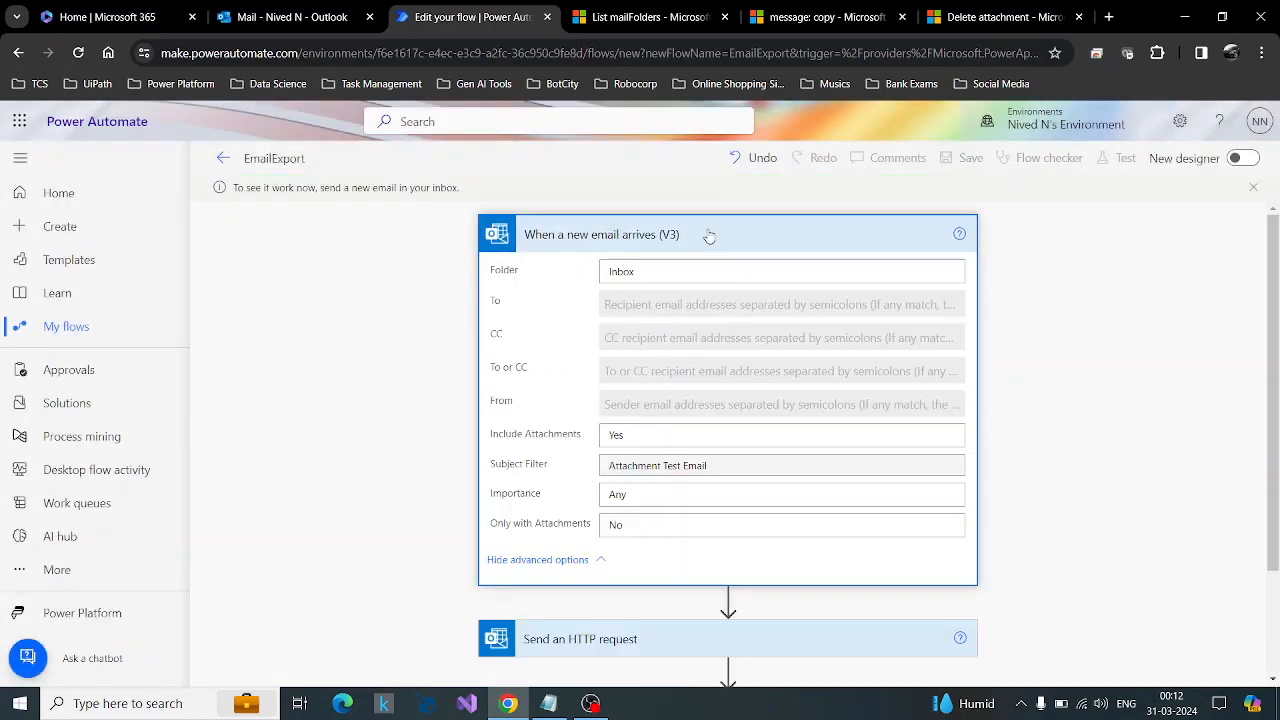
left_click_drag(725, 468, 581, 474)
key("ctrl+c")
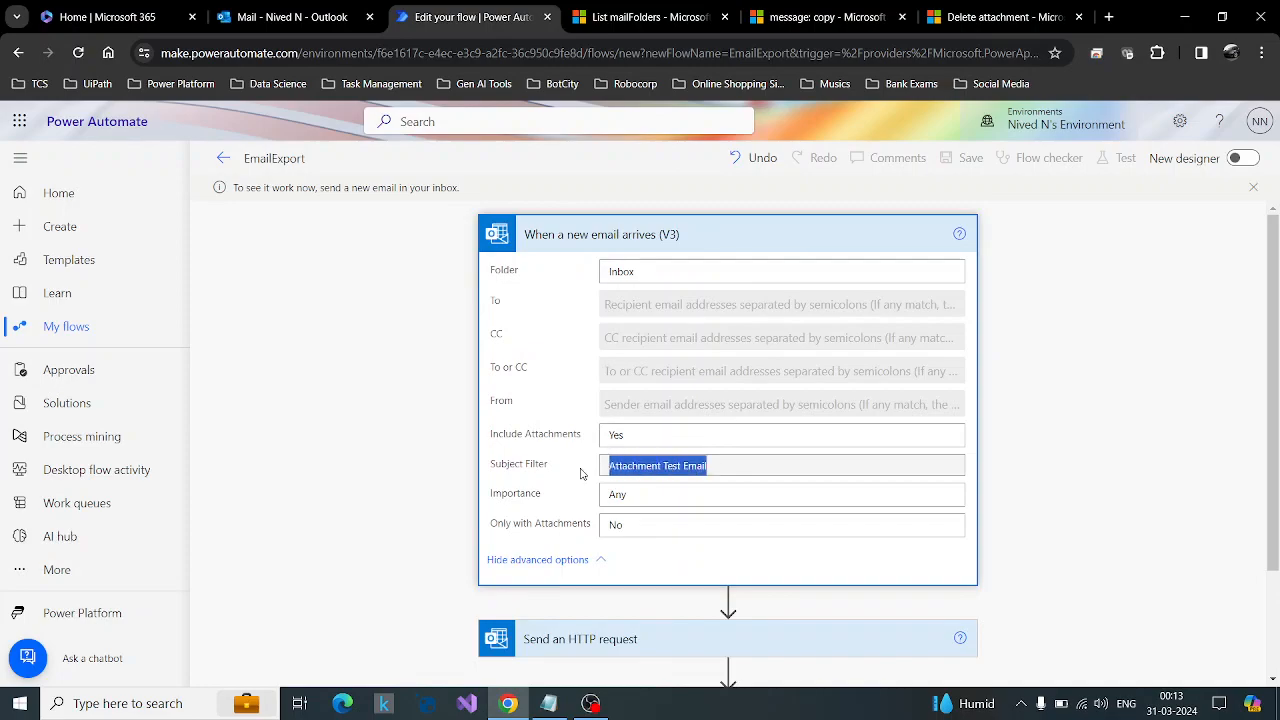
left_click(322, 5)
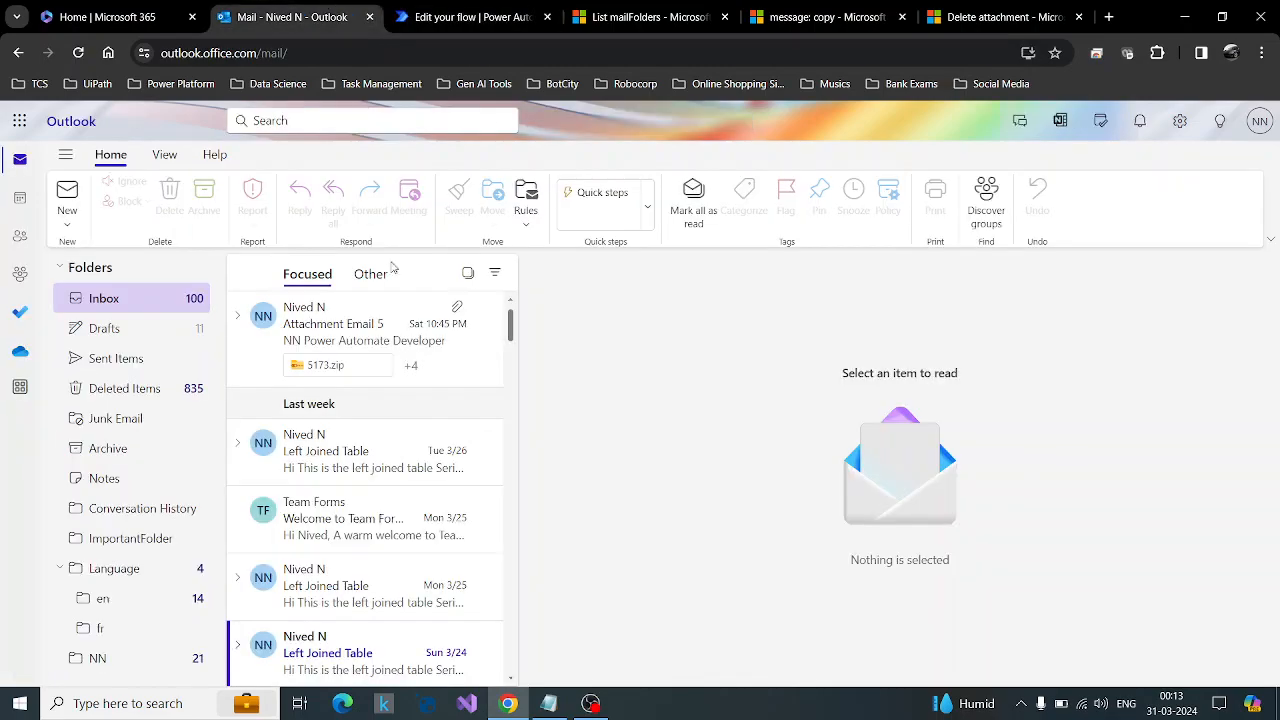
left_click(67, 190)
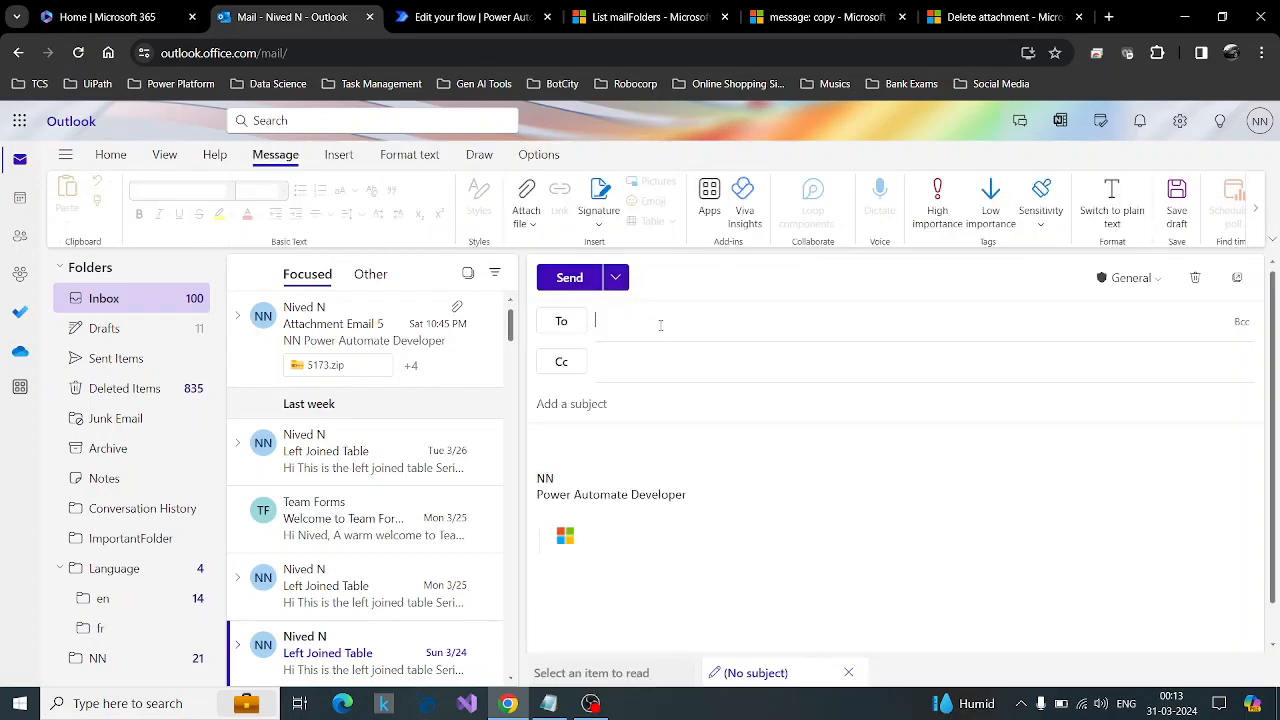
type("nived")
key("Return")
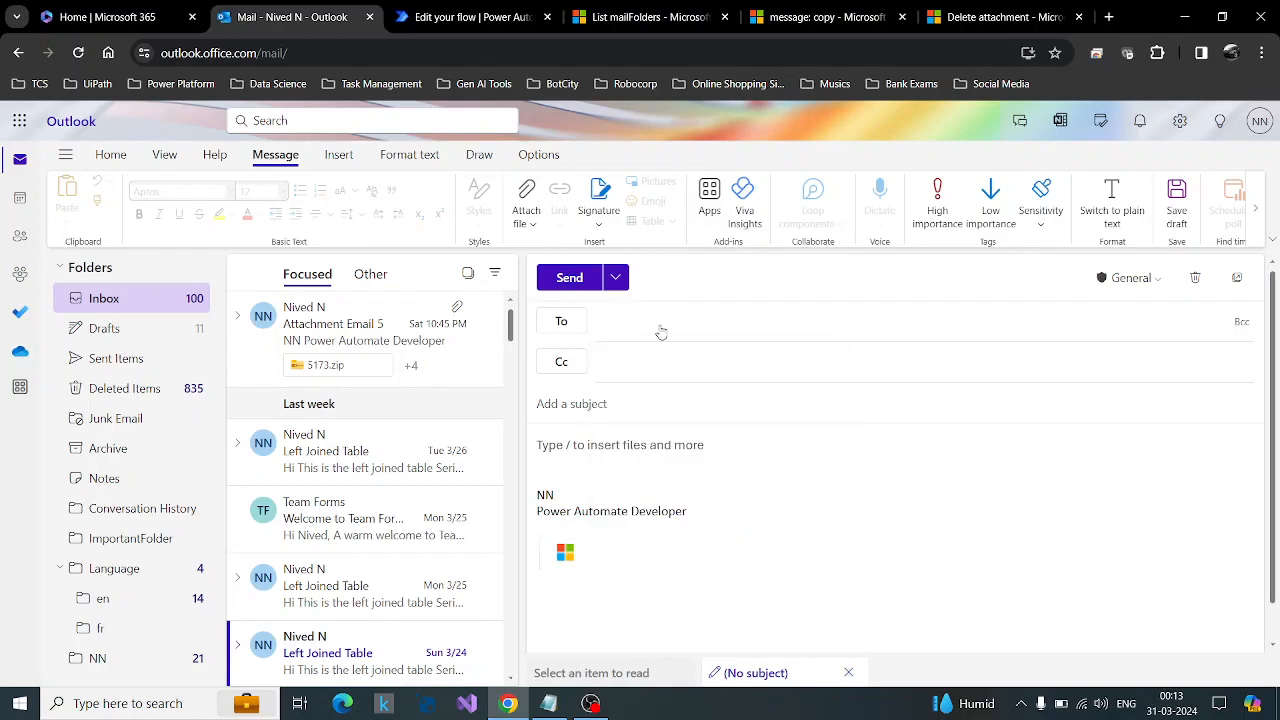
left_click(599, 404)
key("ctrl+v")
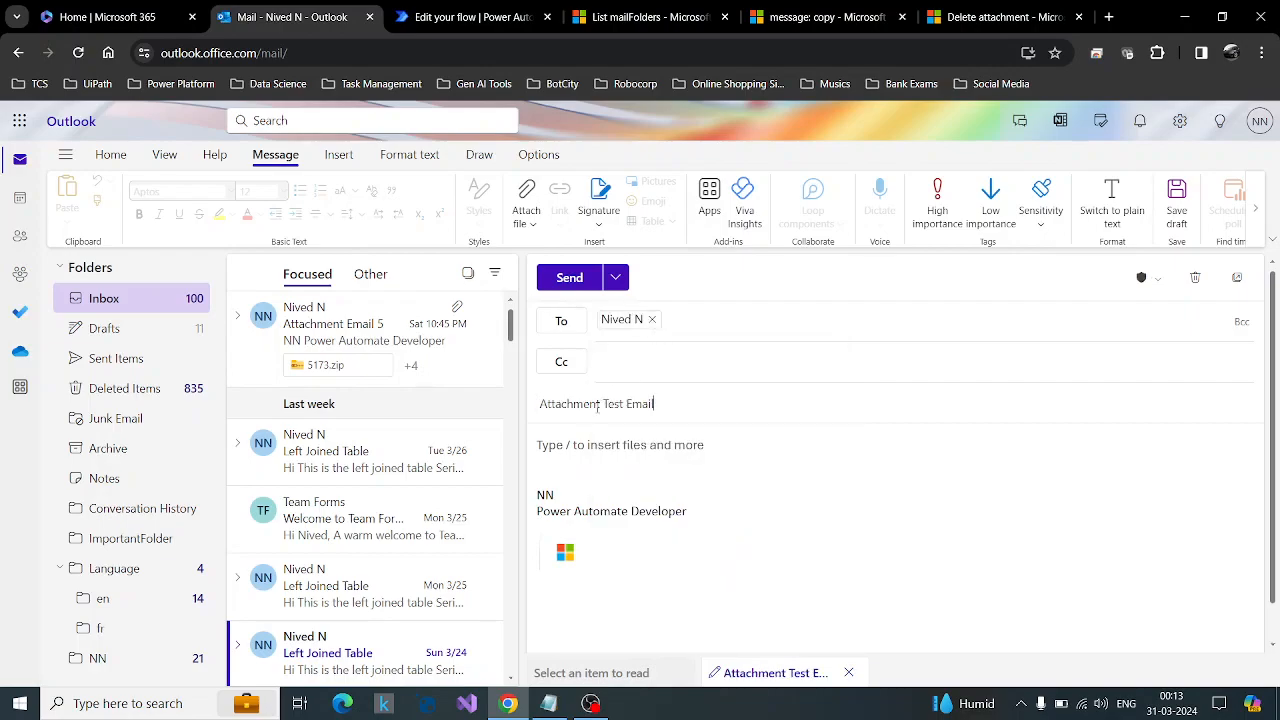
Attach 5325.zip from the computer to the test email and send it.
left_click(526, 198)
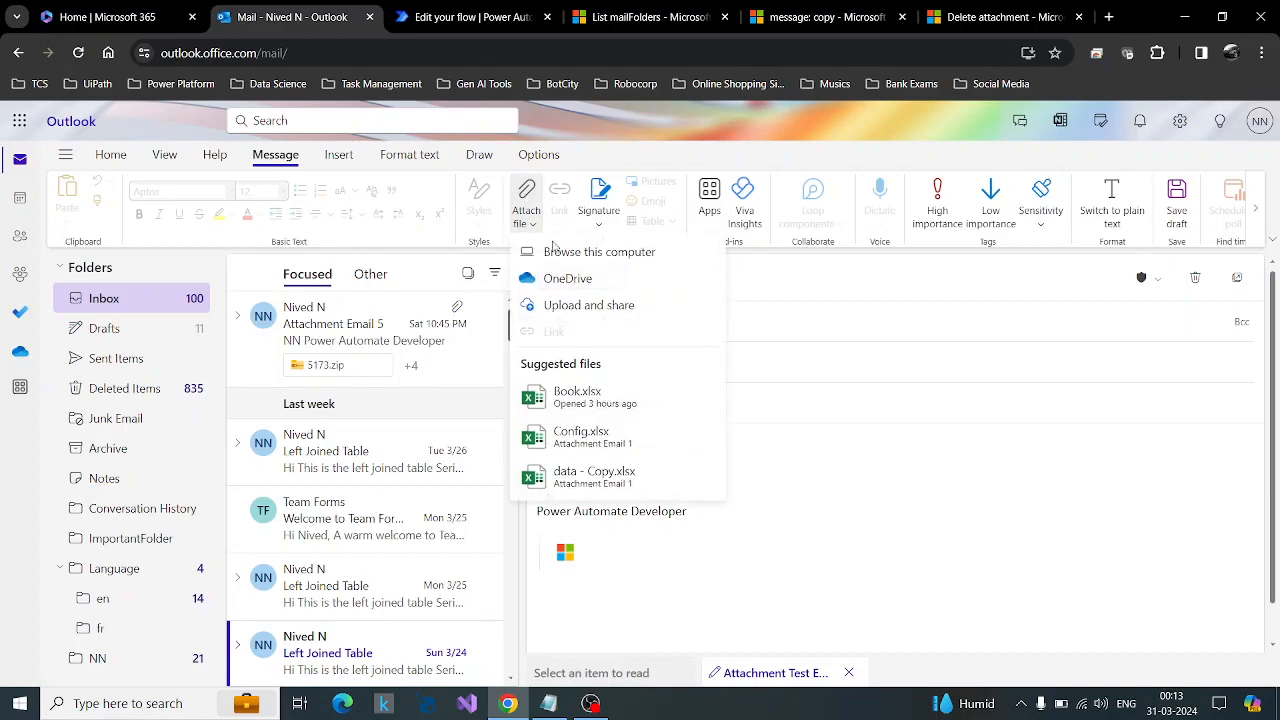
left_click(564, 254)
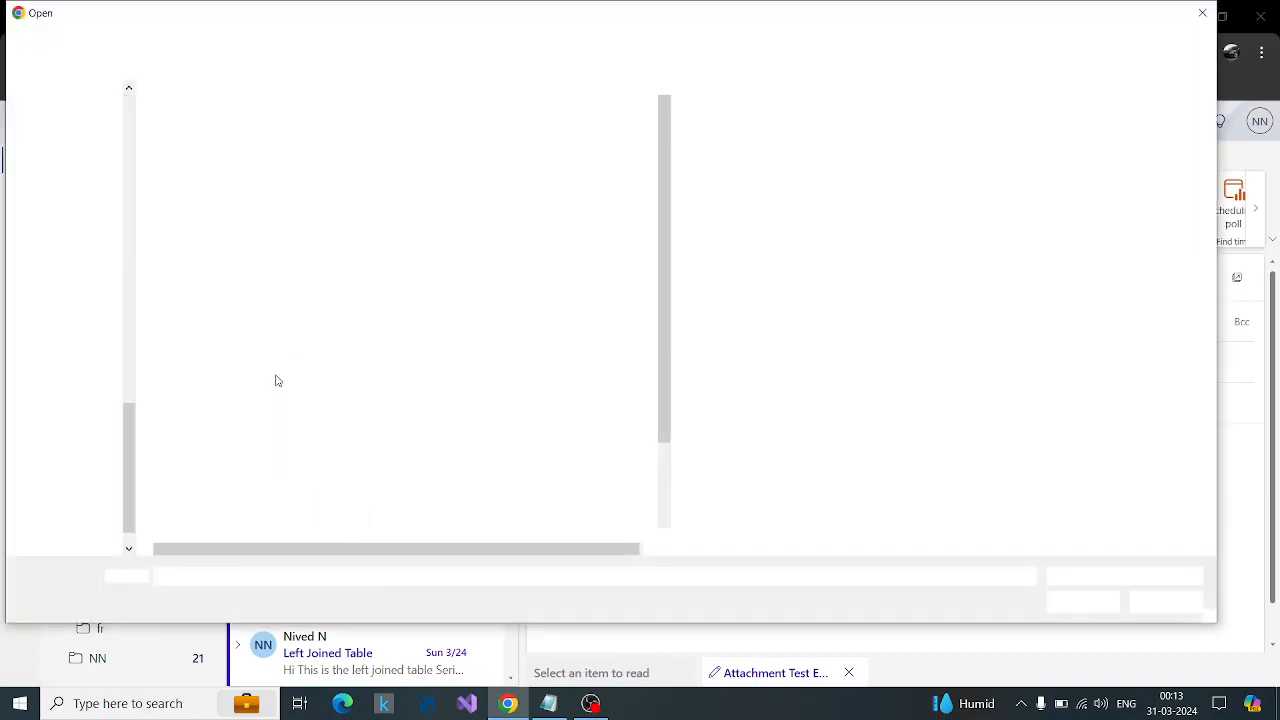
left_click(240, 358)
left_click(1100, 603)
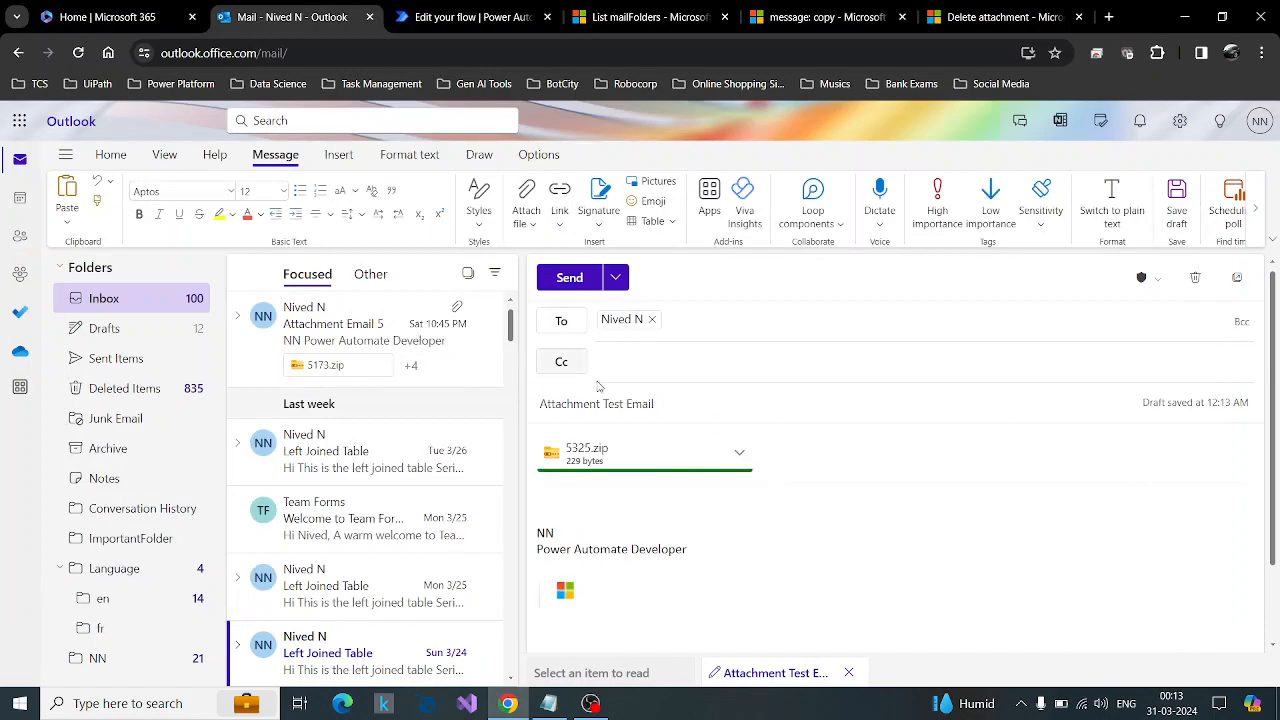
left_click(566, 278)
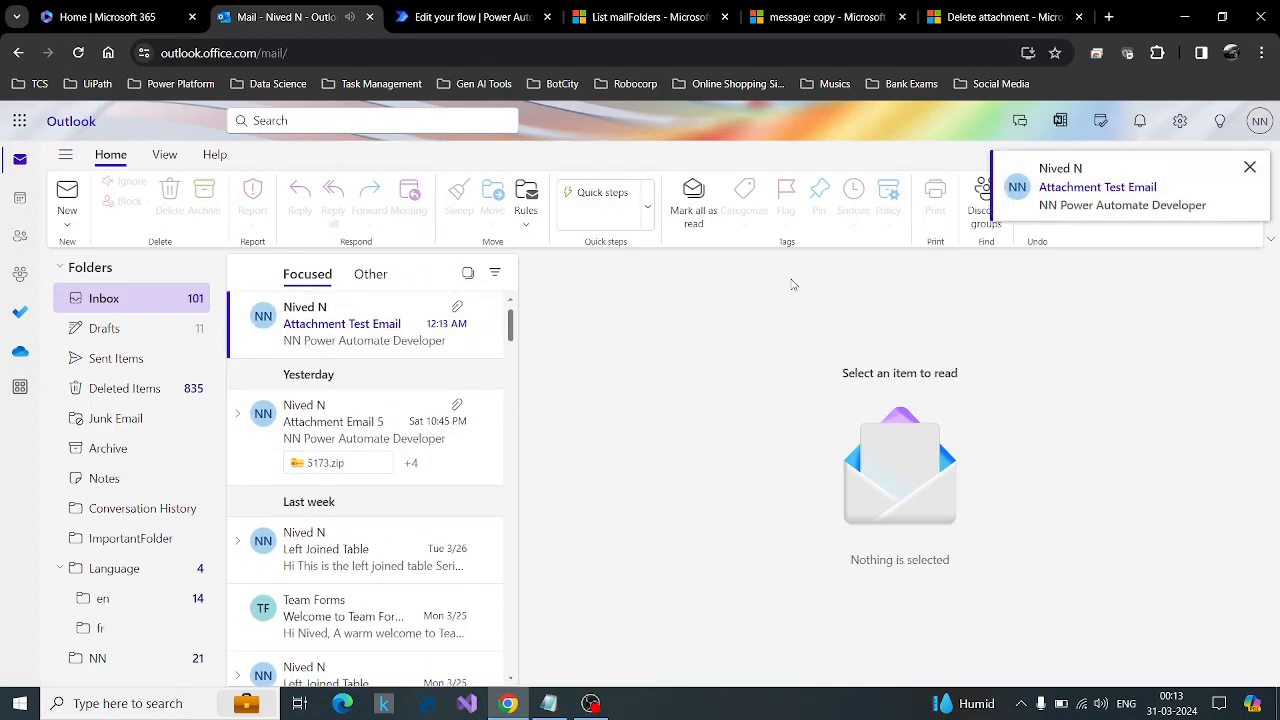
Review the HTTP request and Compose details in the flow's test run and compare the returned folders with Outlook's folder list.
left_click(470, 17)
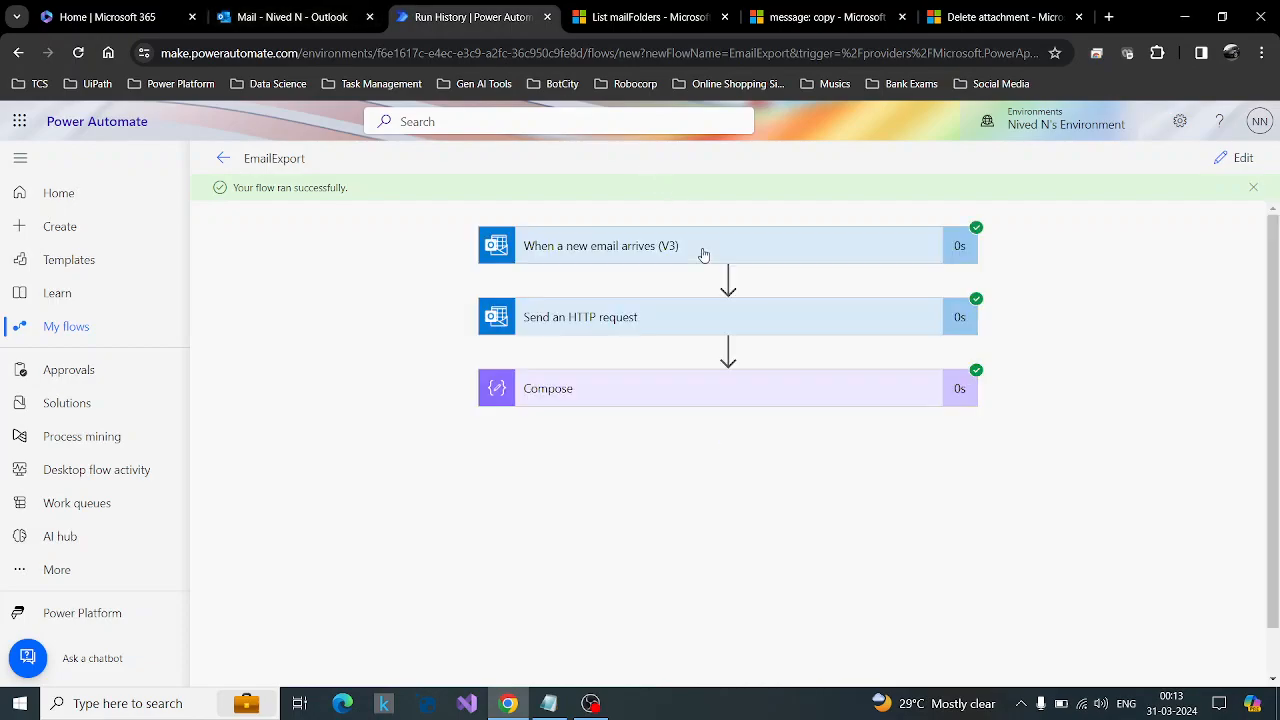
left_click(646, 388)
scroll(1109, 395, "down", 3)
scroll(660, 300, "down", 1)
scroll(670, 308, "up", 5)
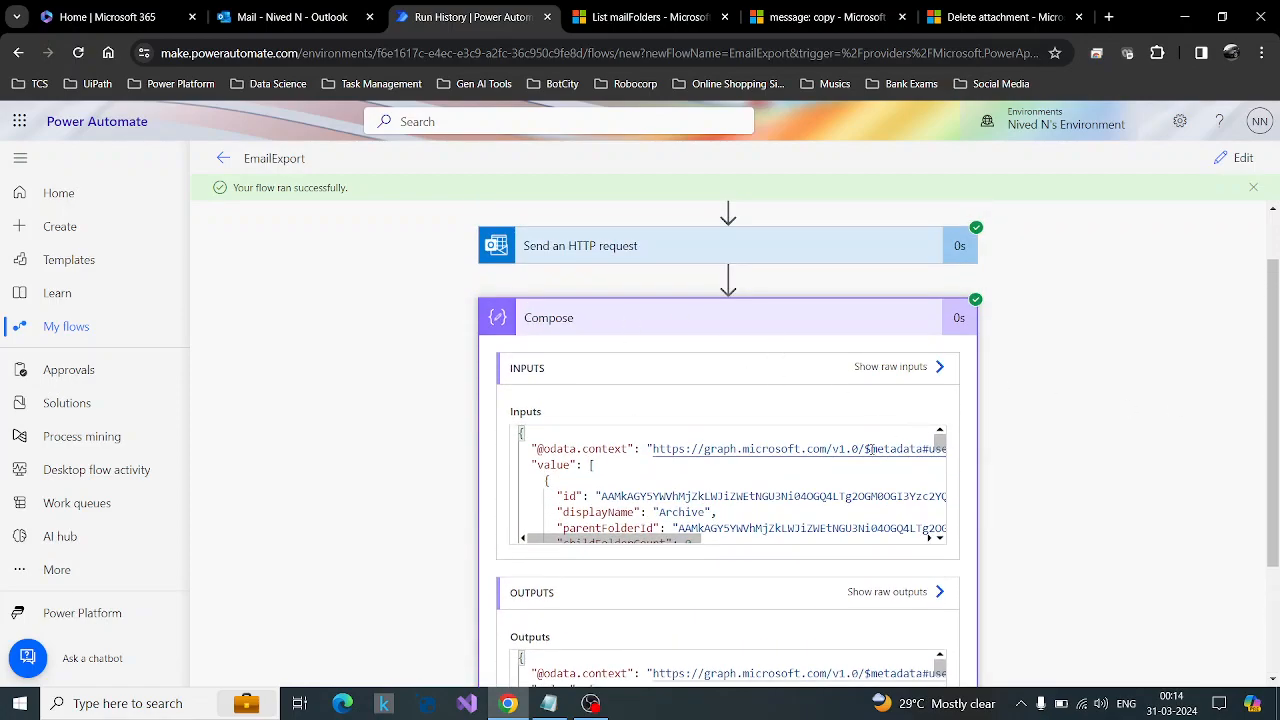
left_click(298, 15)
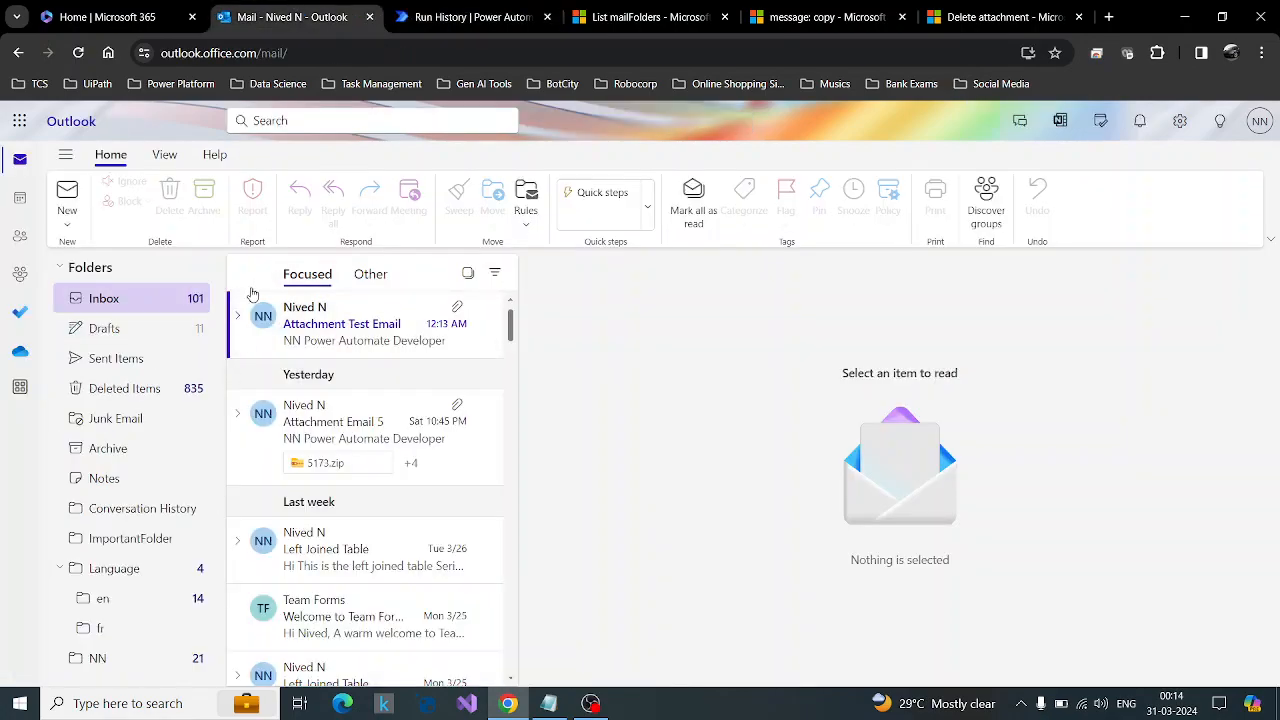
left_click(485, 7)
left_click(686, 249)
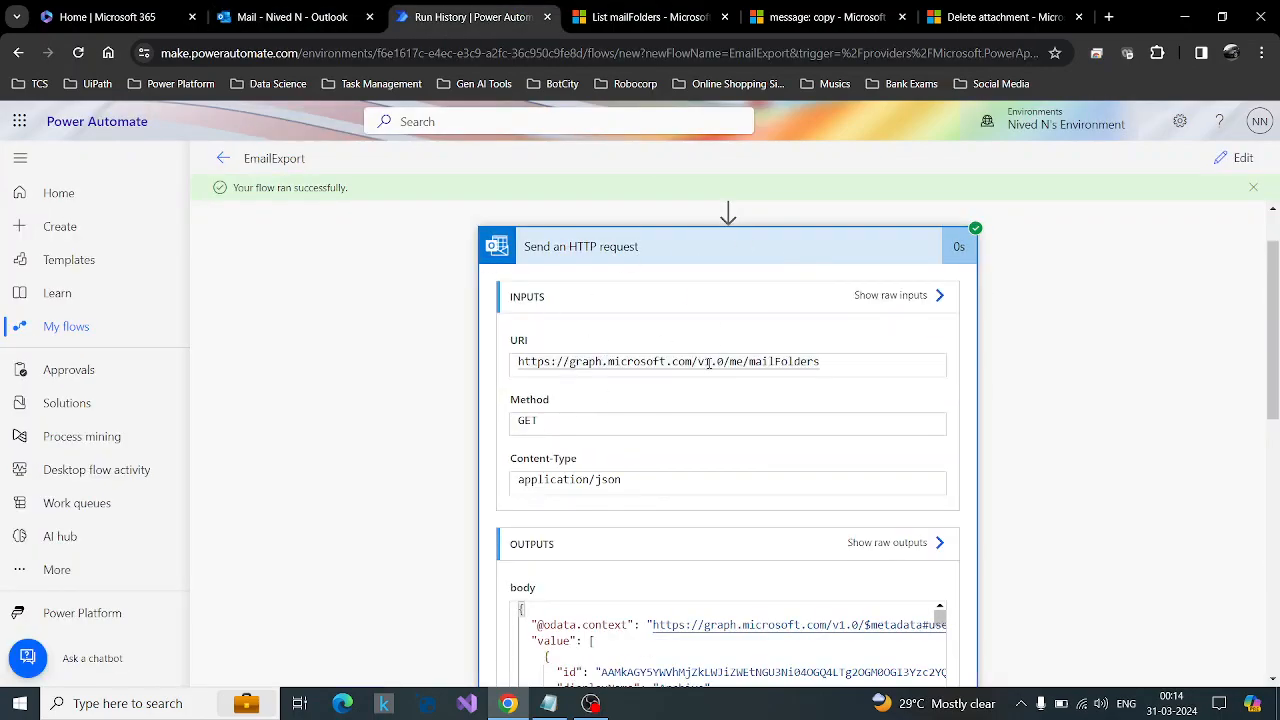
left_click(684, 252)
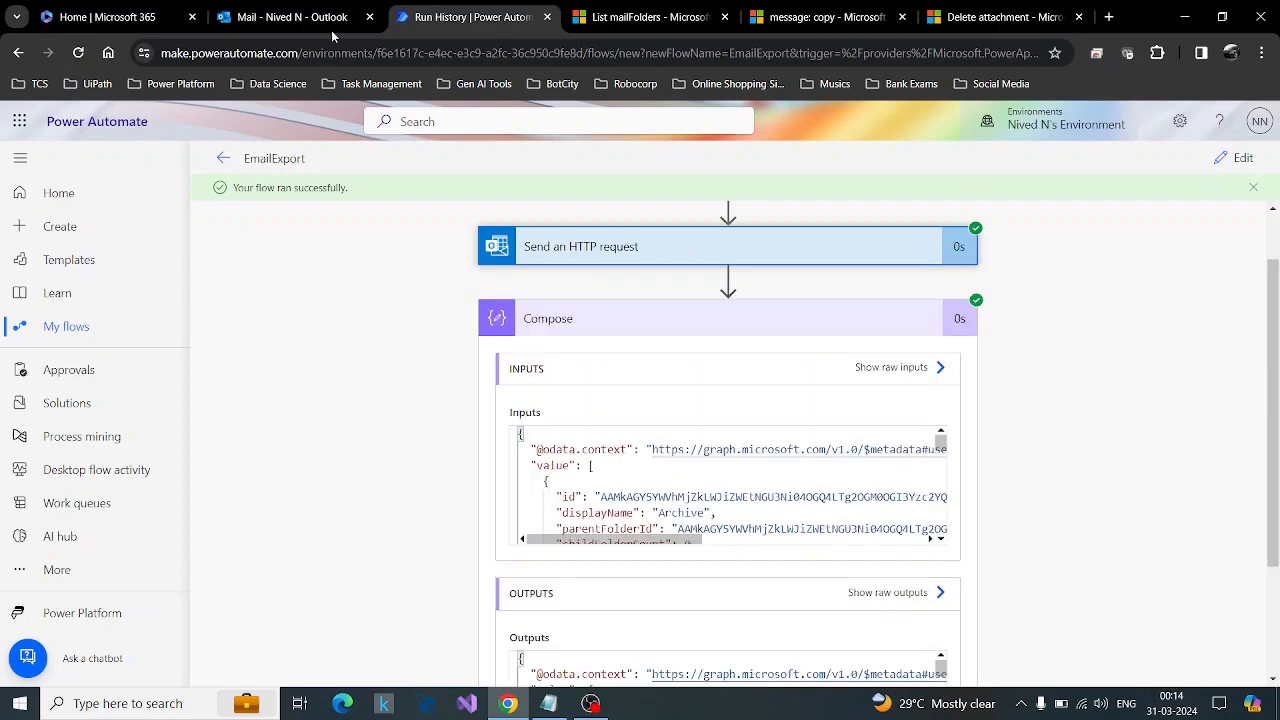
left_click(288, 7)
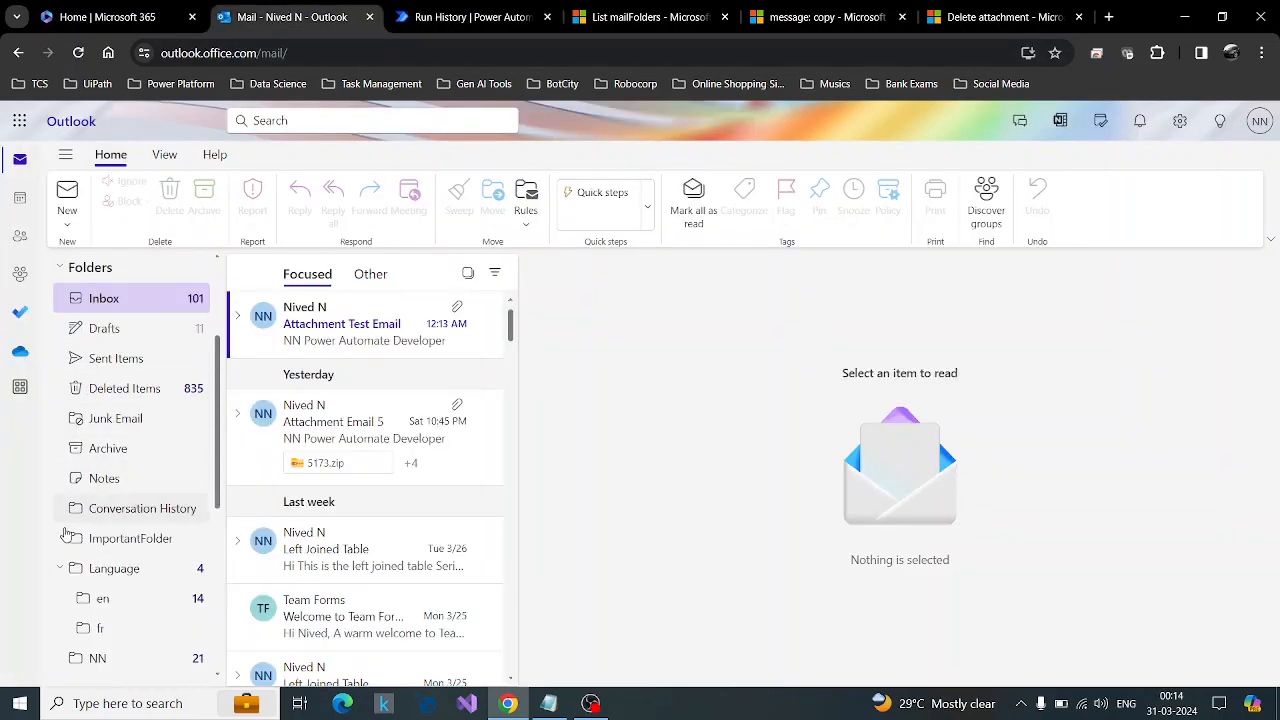
left_click(441, 7)
Examine the folder ids and display names in the Compose action's inputs and outputs.
scroll(826, 310, "down", 3)
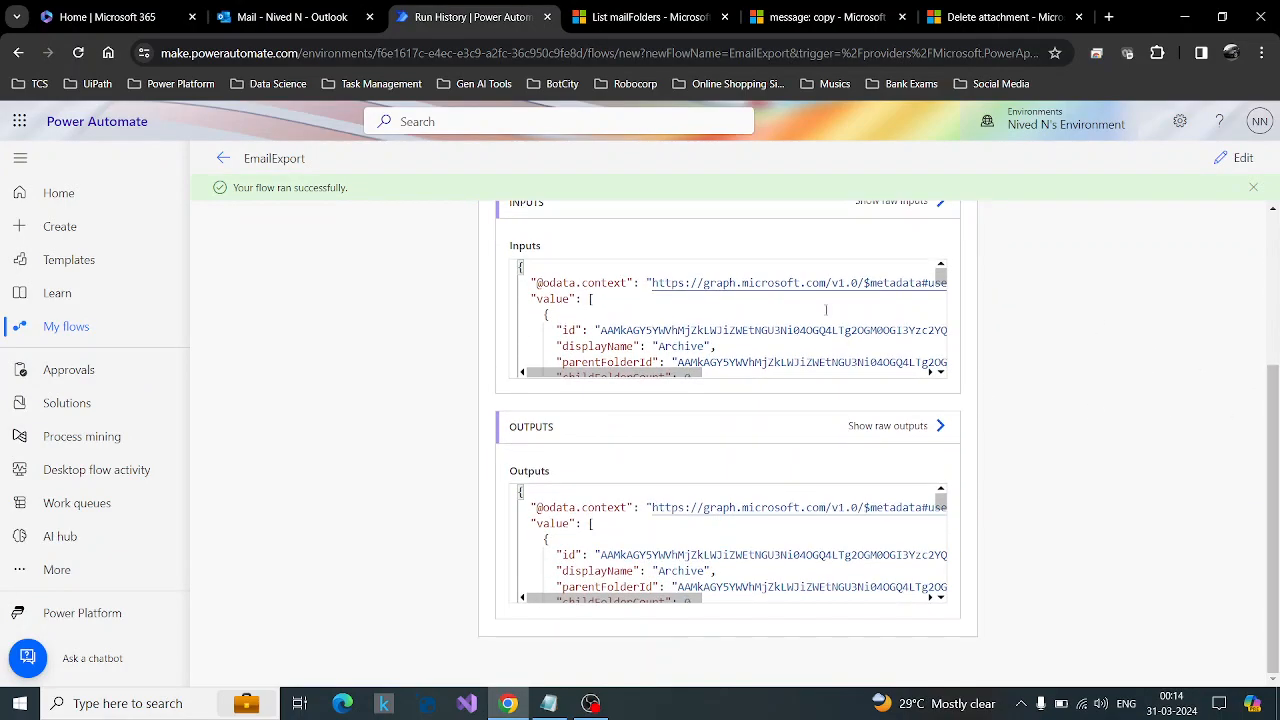
scroll(826, 310, "down", 1)
scroll(1046, 397, "up", 2)
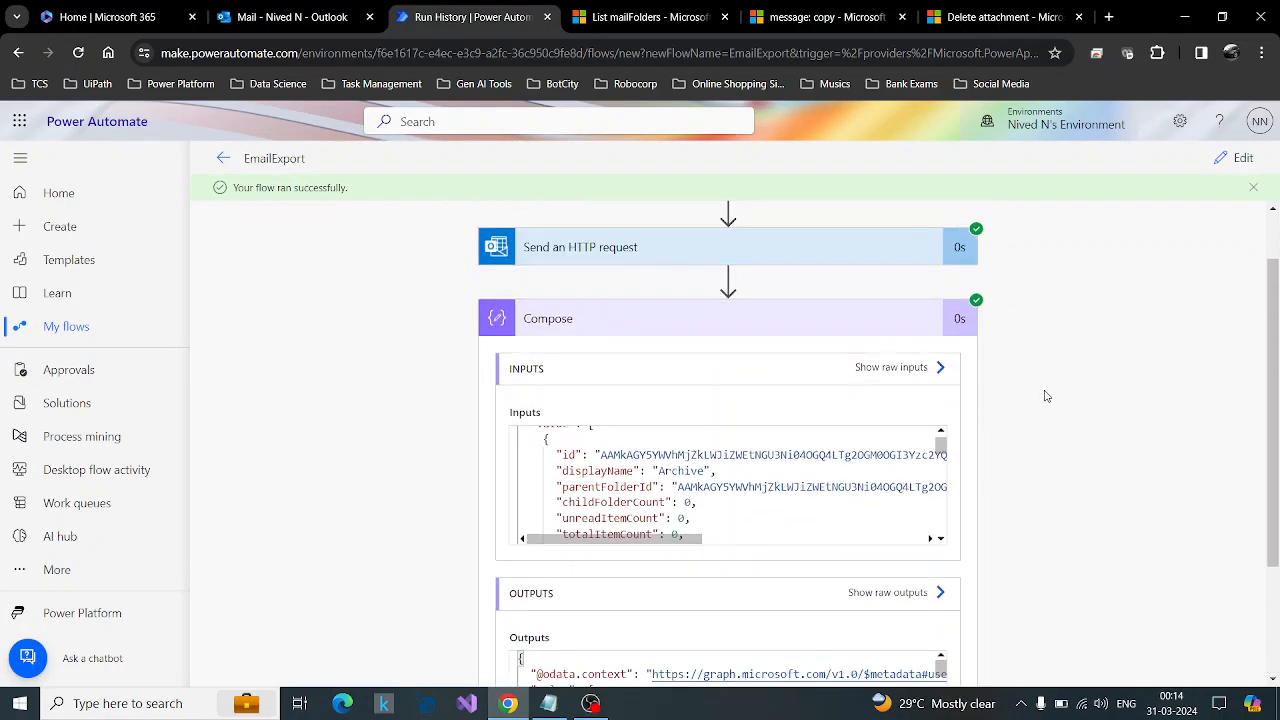
scroll(1046, 397, "up", 1)
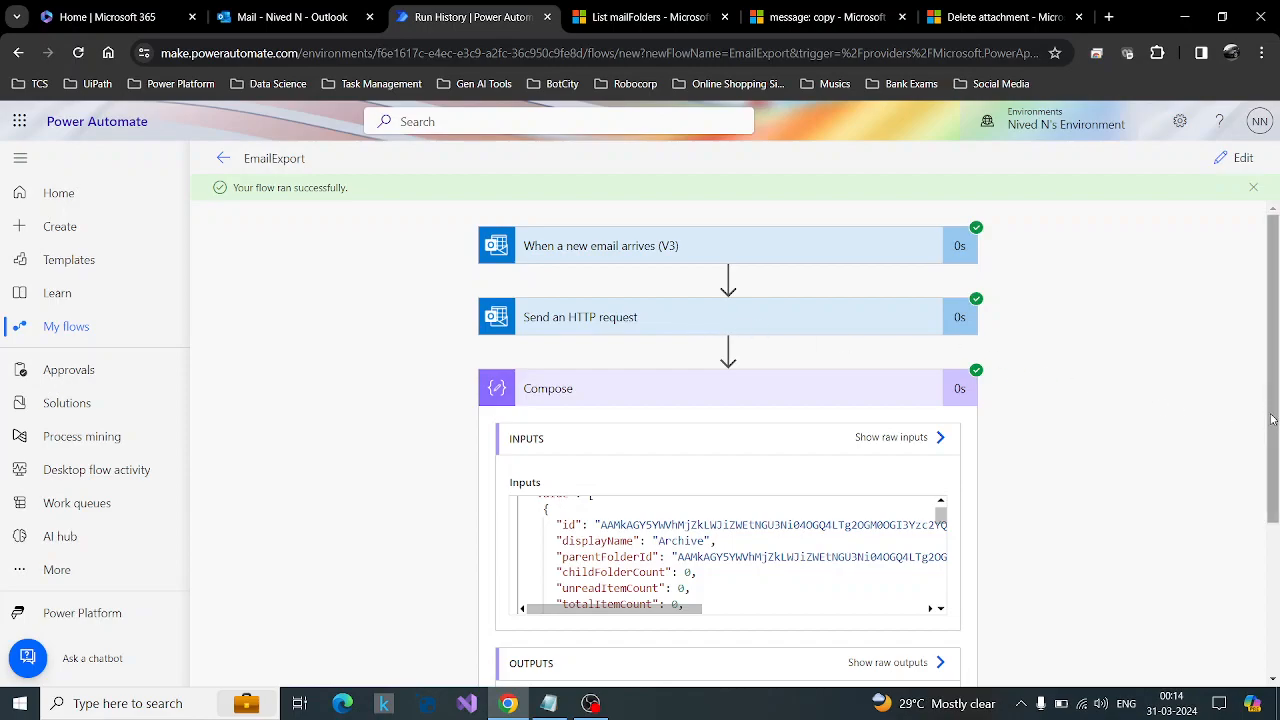
scroll(1271, 420, "down", 1)
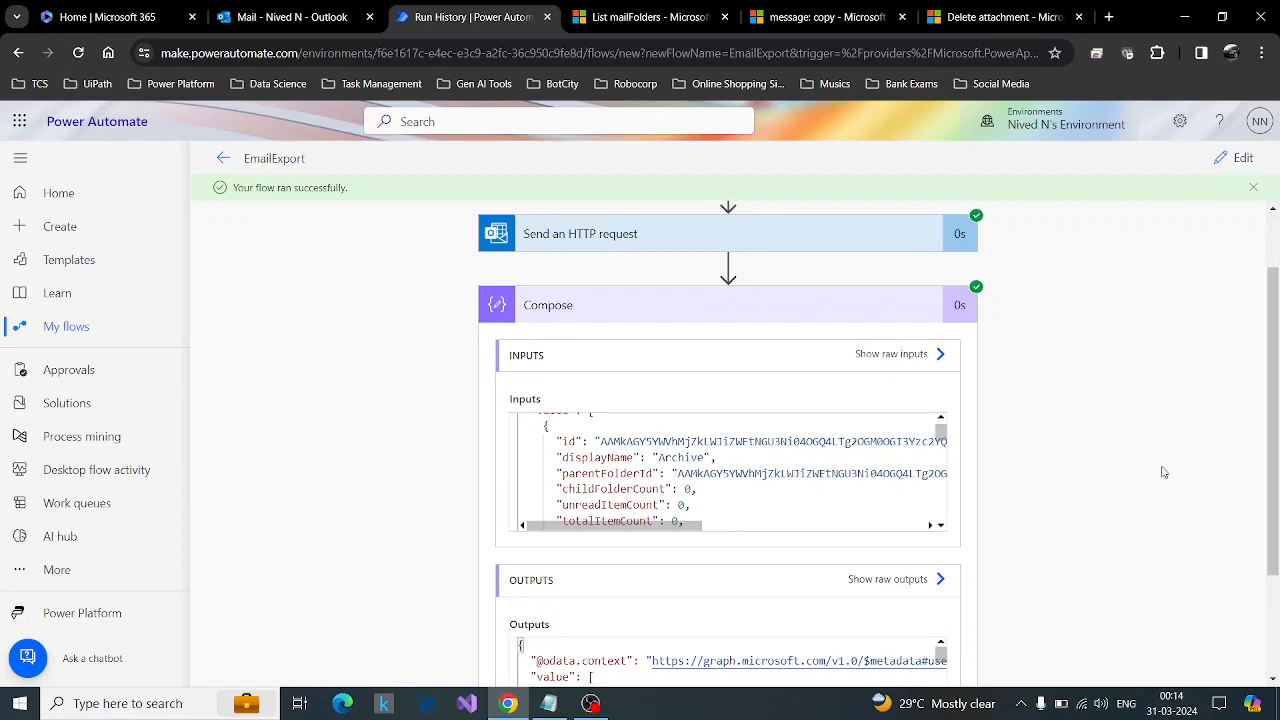
scroll(1095, 490, "down", 1)
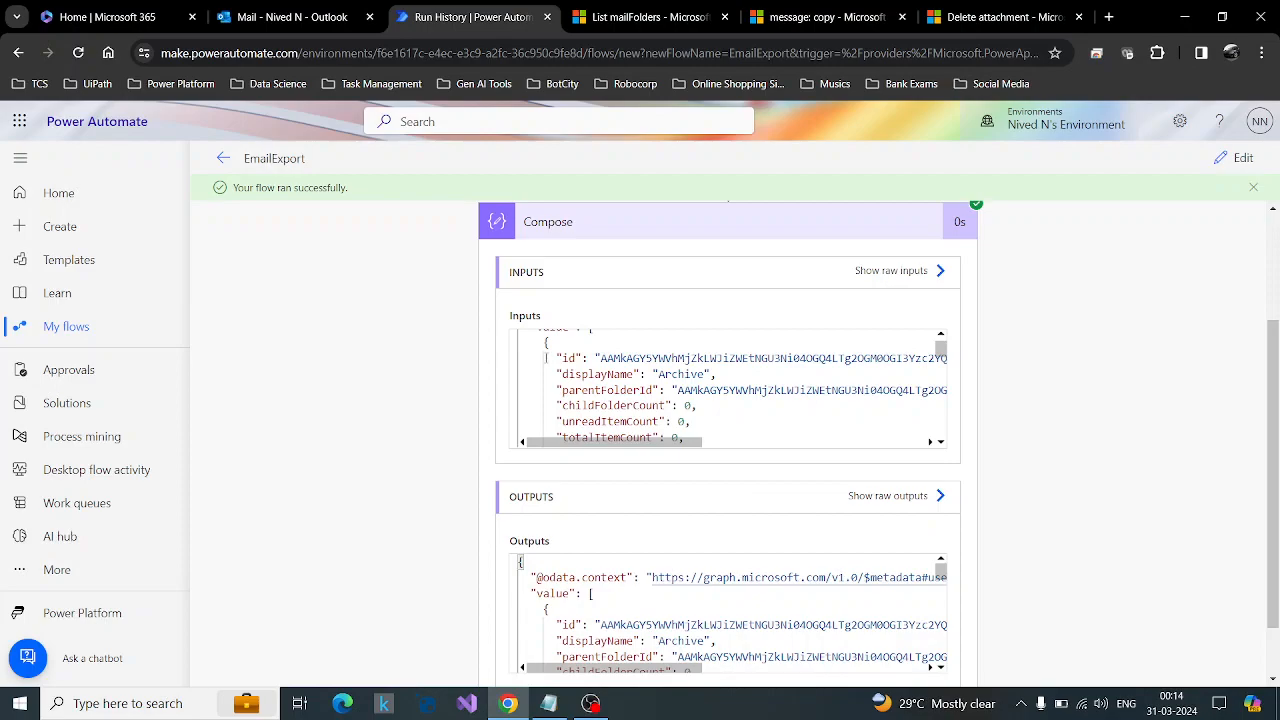
scroll(655, 388, "up", 4)
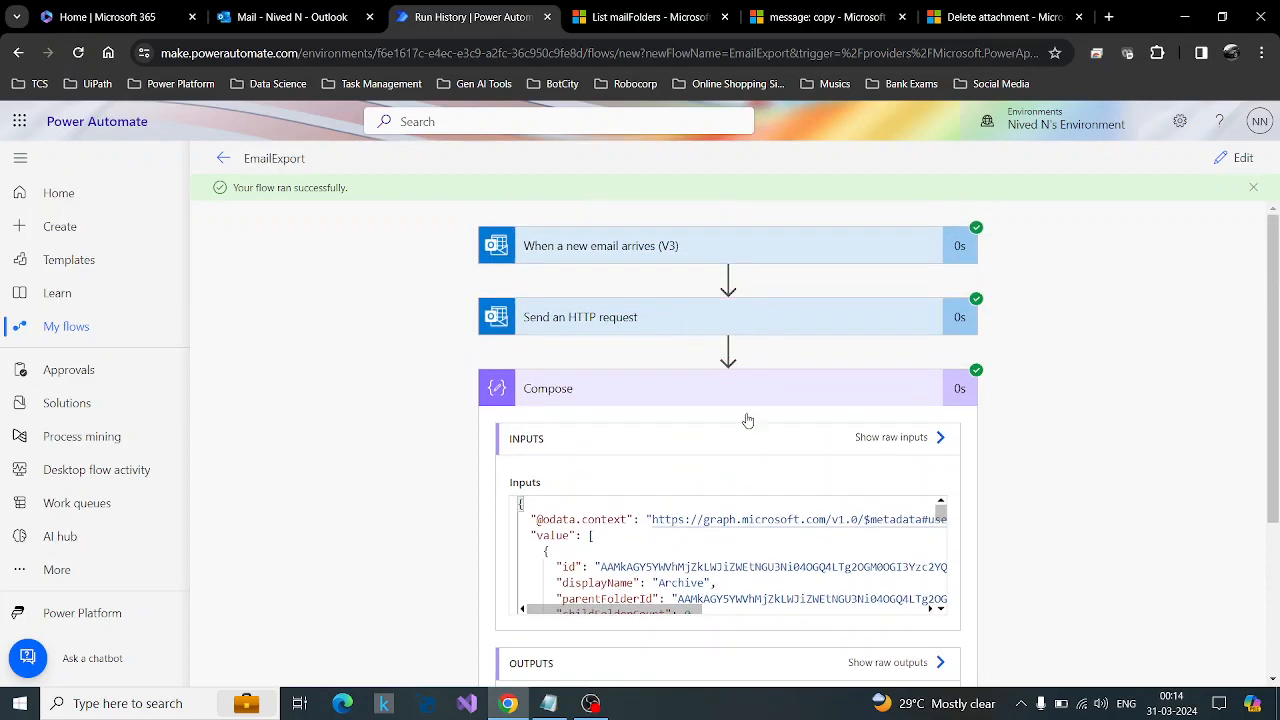
Examine the Send an HTTP request action's output body for the displayName property of the mail folders.
left_click(700, 317)
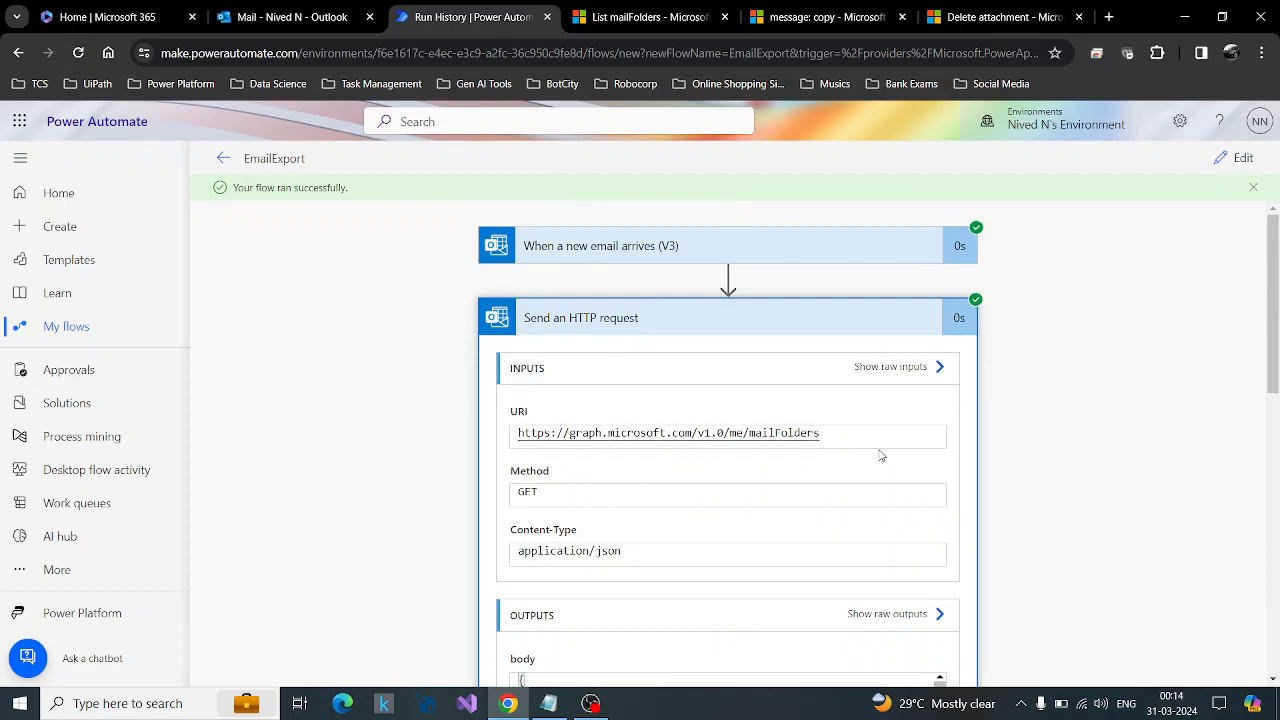
scroll(825, 461, "down", 5)
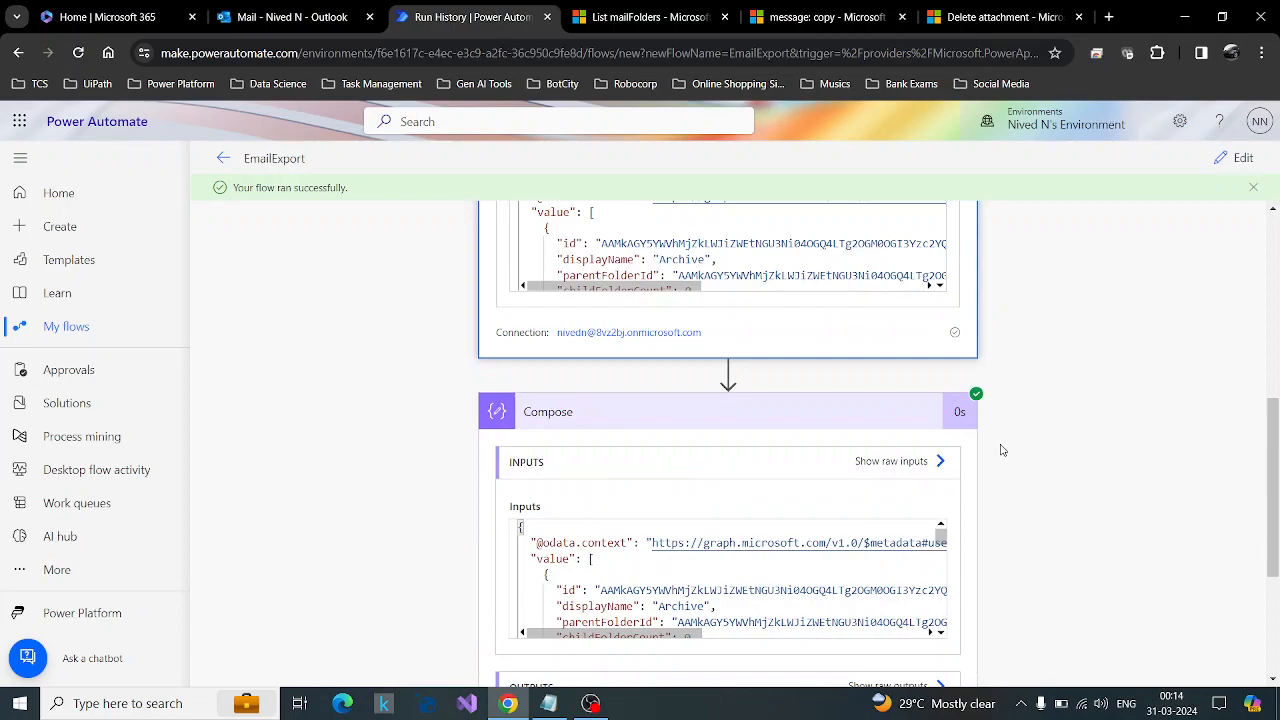
scroll(828, 300, "up", 2)
scroll(678, 385, "down", 1)
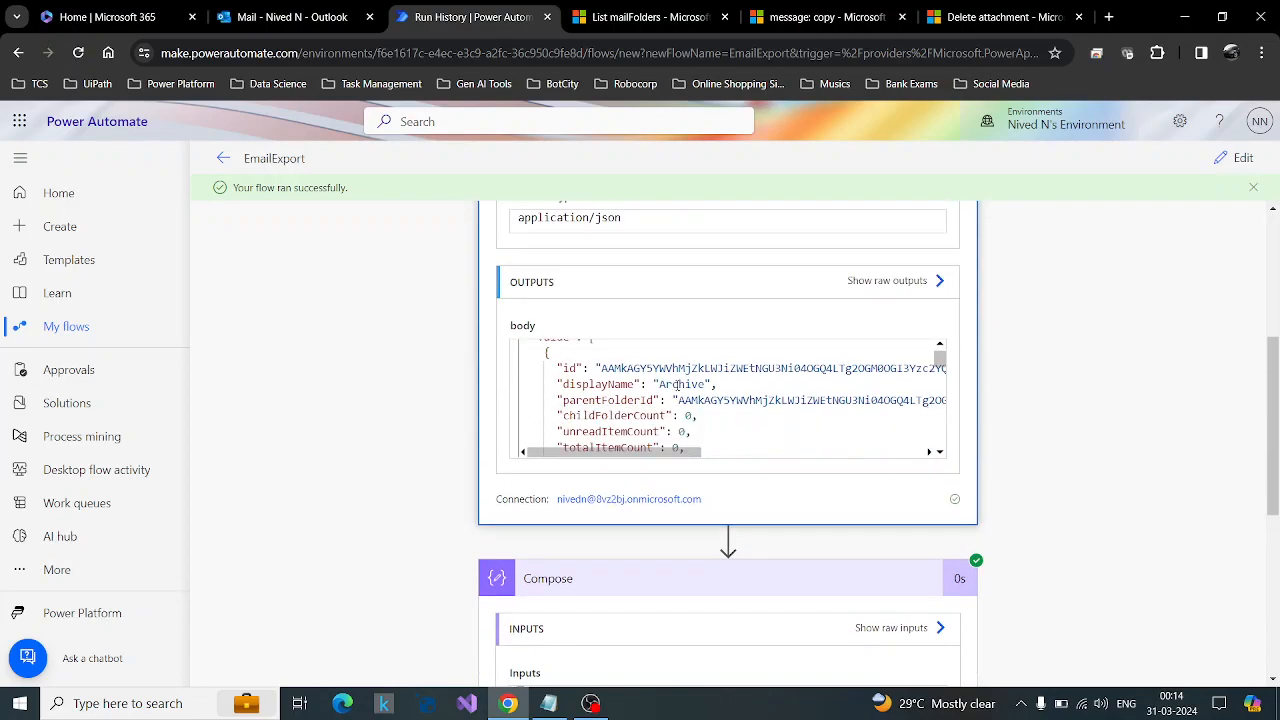
left_click_drag(634, 384, 563, 384)
left_click(635, 384)
double_click(588, 385)
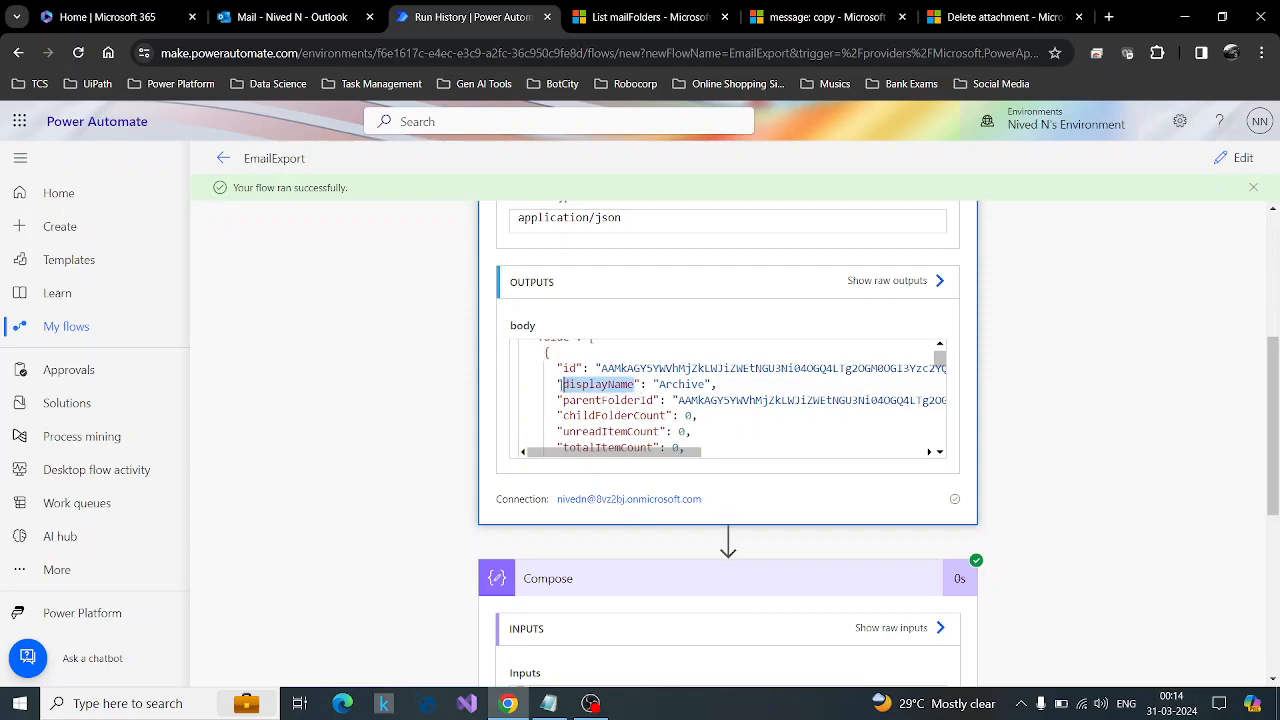
scroll(866, 426, "up", 2)
Reopen the flow for editing and append ?$filter= displayName eq 'NN' to the mailFolders URI of the HTTP request.
left_click(1238, 158)
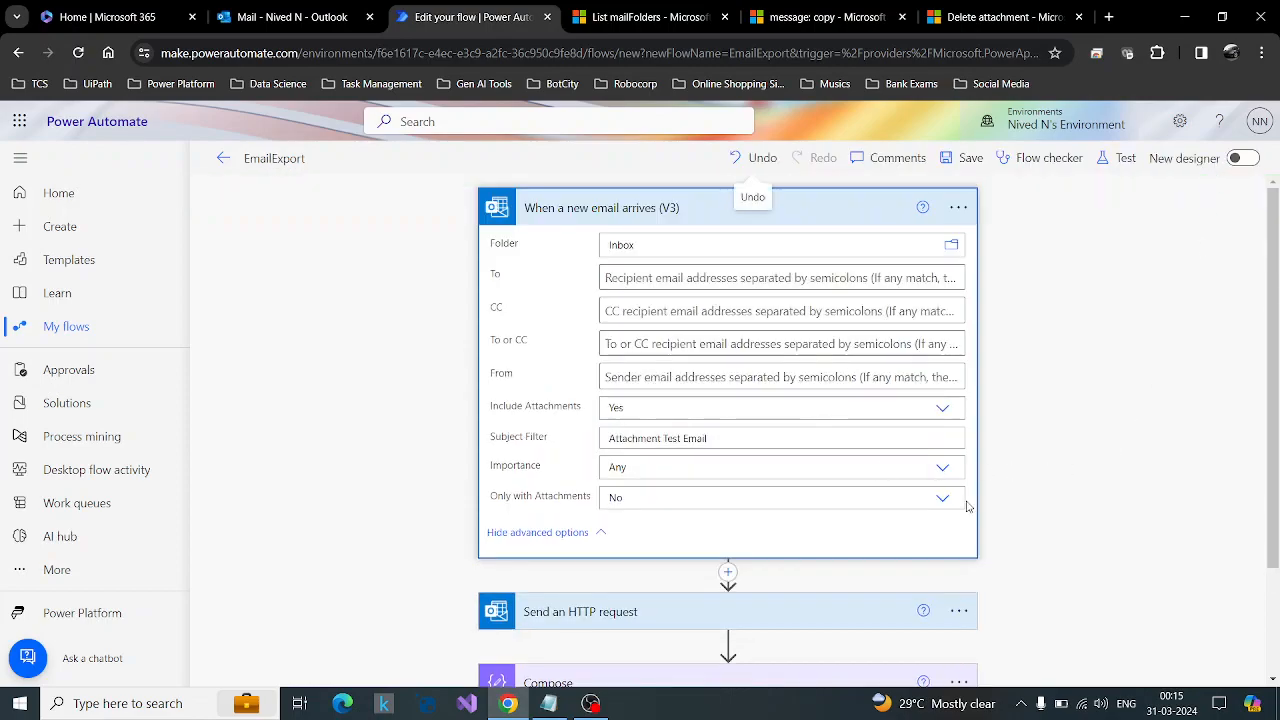
scroll(968, 507, "down", 1)
left_click(766, 466)
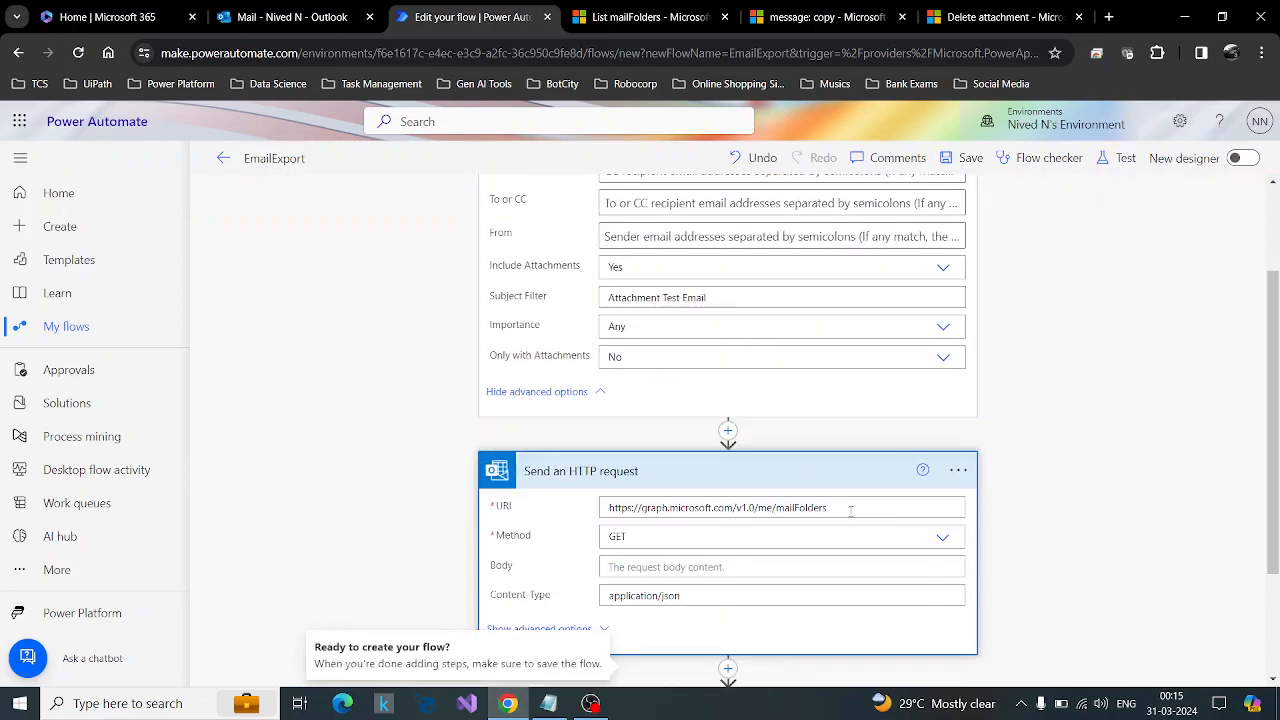
left_click(860, 505)
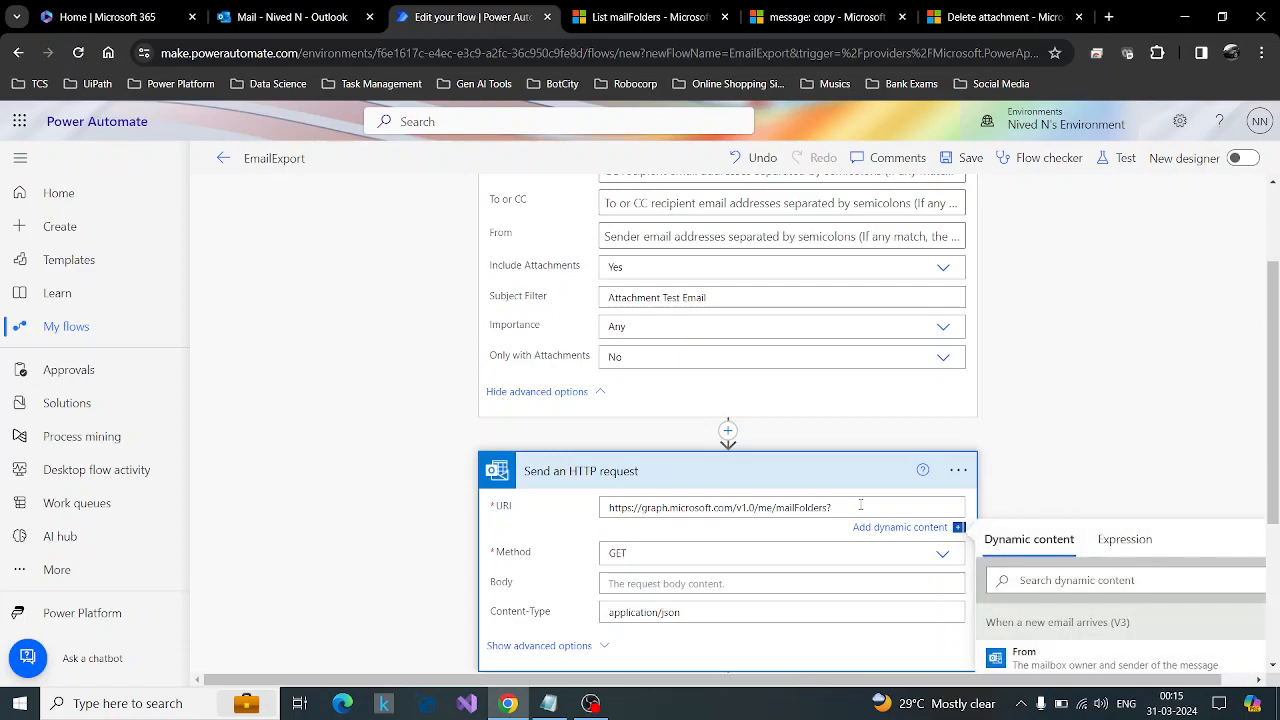
type("?$filter= displayName eq 'NN'")
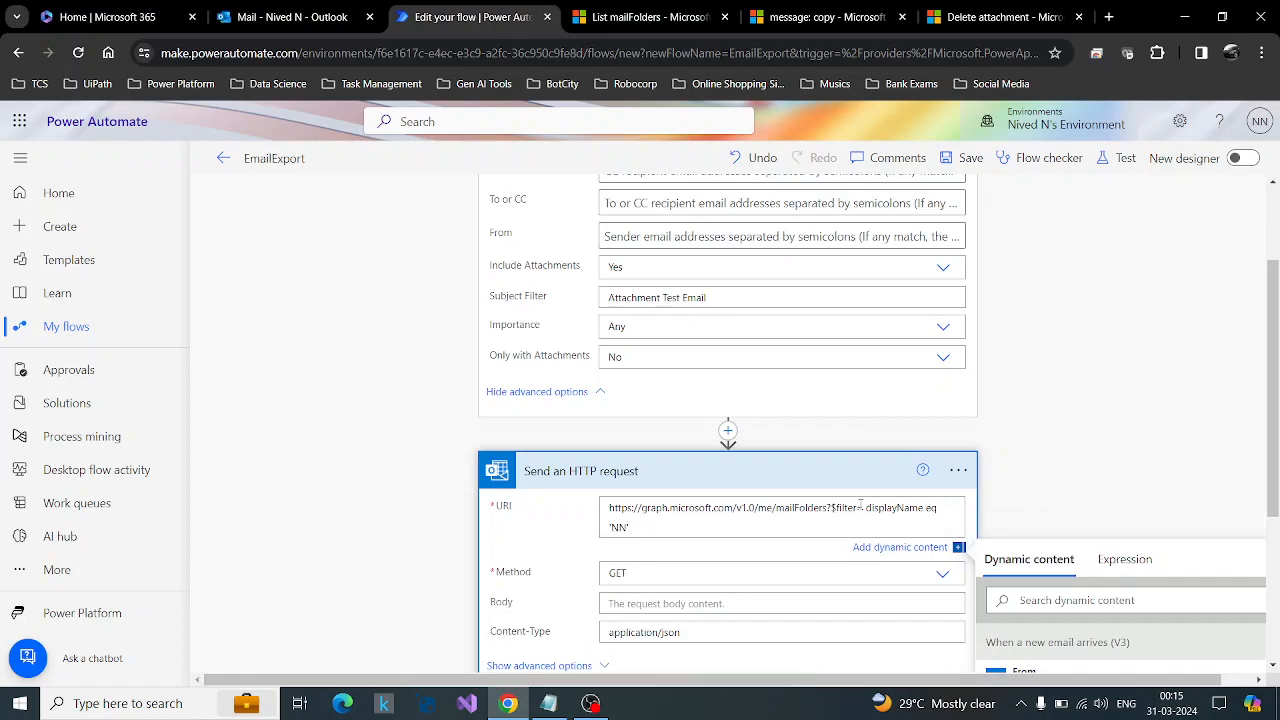
Find the optional query parameters section in the List mailFolders reference and open its OData query parameters page in a new tab.
left_click(806, 10)
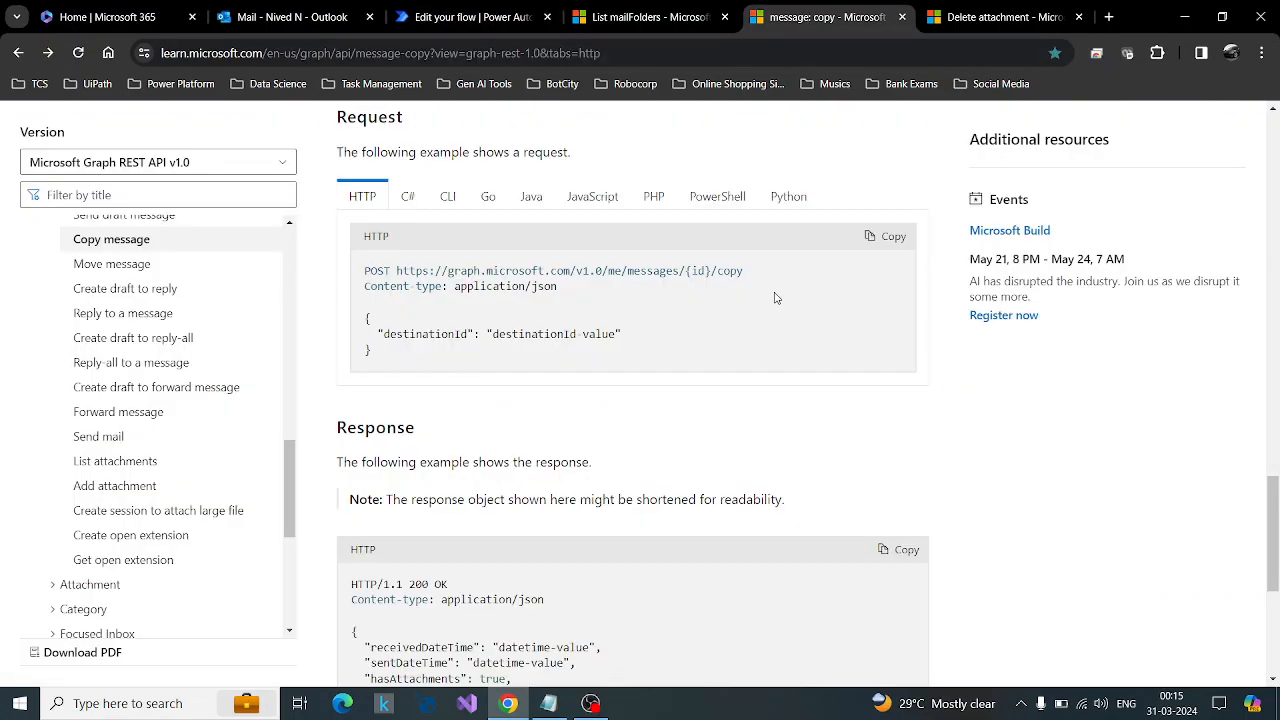
scroll(801, 335, "up", 4)
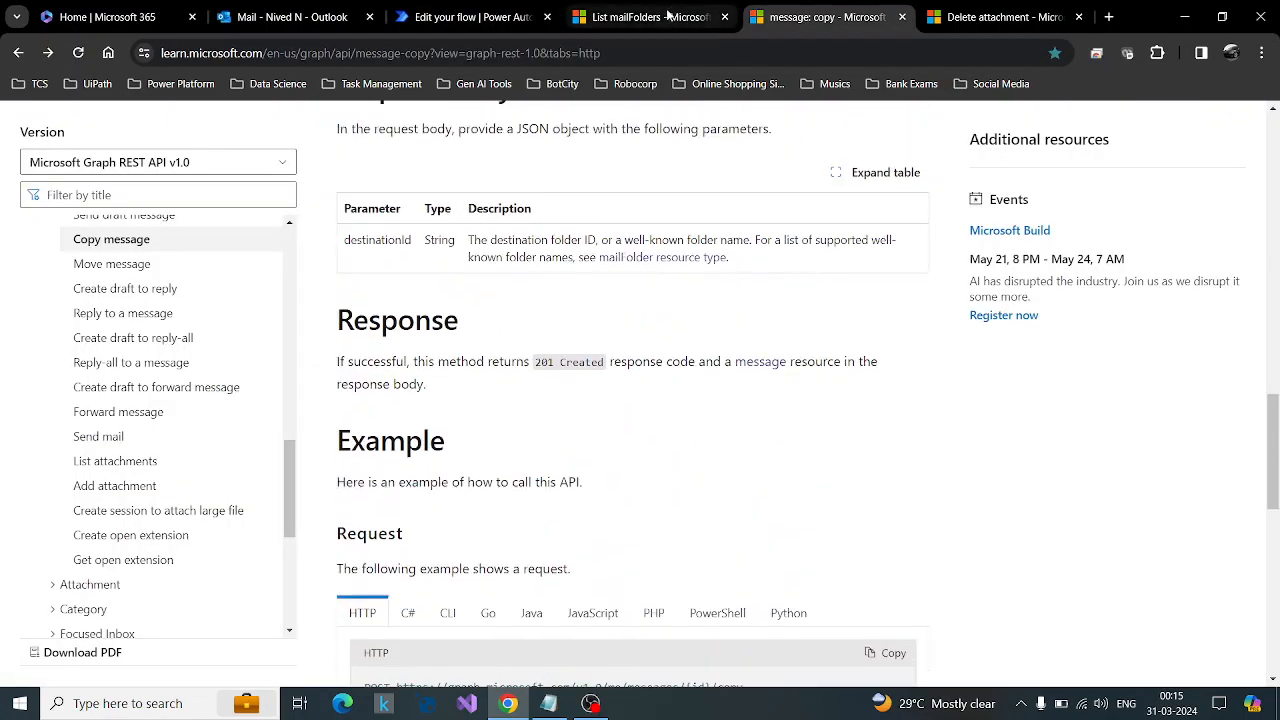
key("ctrl+shift+Tab")
scroll(811, 363, "down", 3)
scroll(813, 364, "down", 5)
scroll(813, 364, "up", 10)
scroll(813, 358, "up", 1)
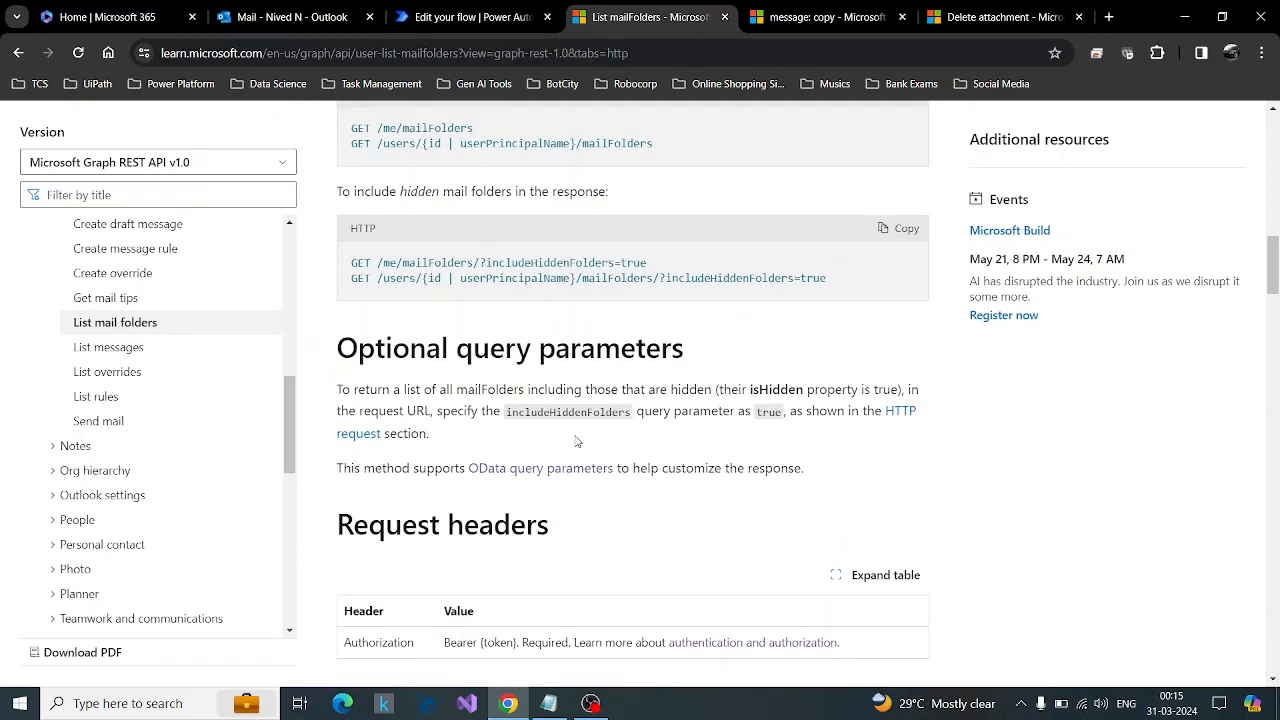
right_click(515, 468)
left_click(565, 484)
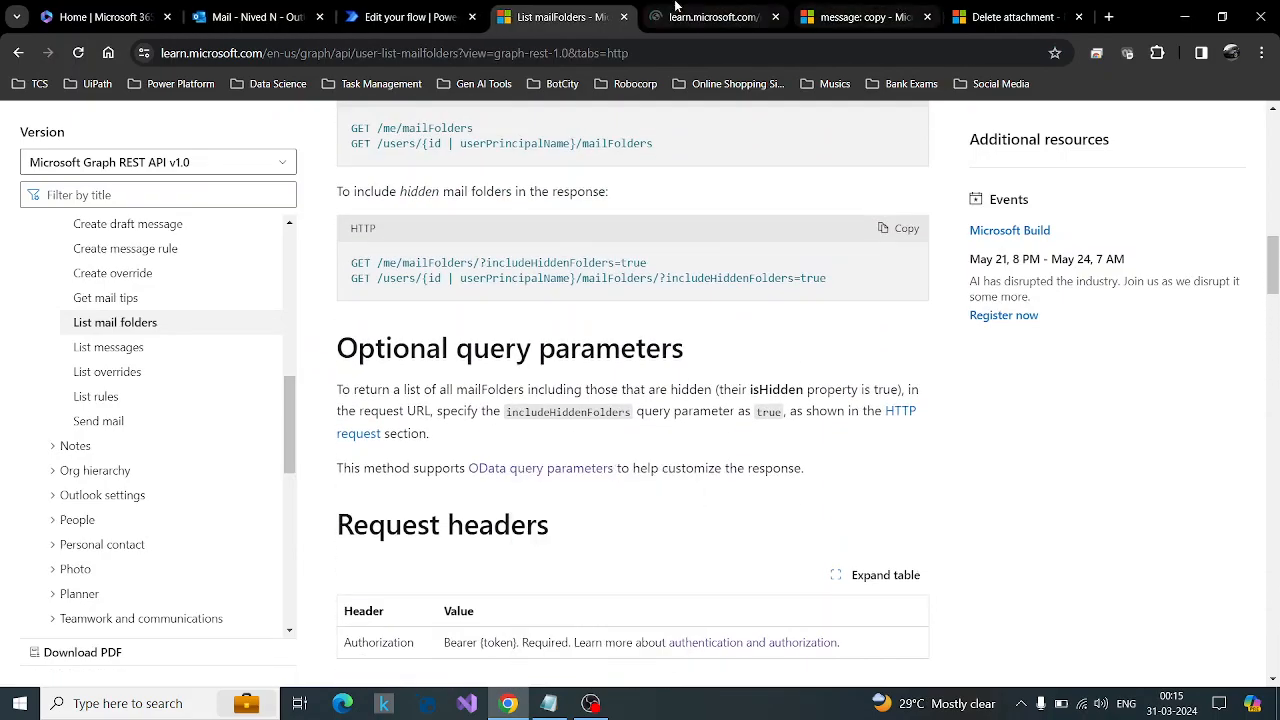
left_click(676, 14)
Follow the $filter entry to its guidance article, examine the supported operators and the any operator's syntax, and close the page.
scroll(812, 331, "down", 10)
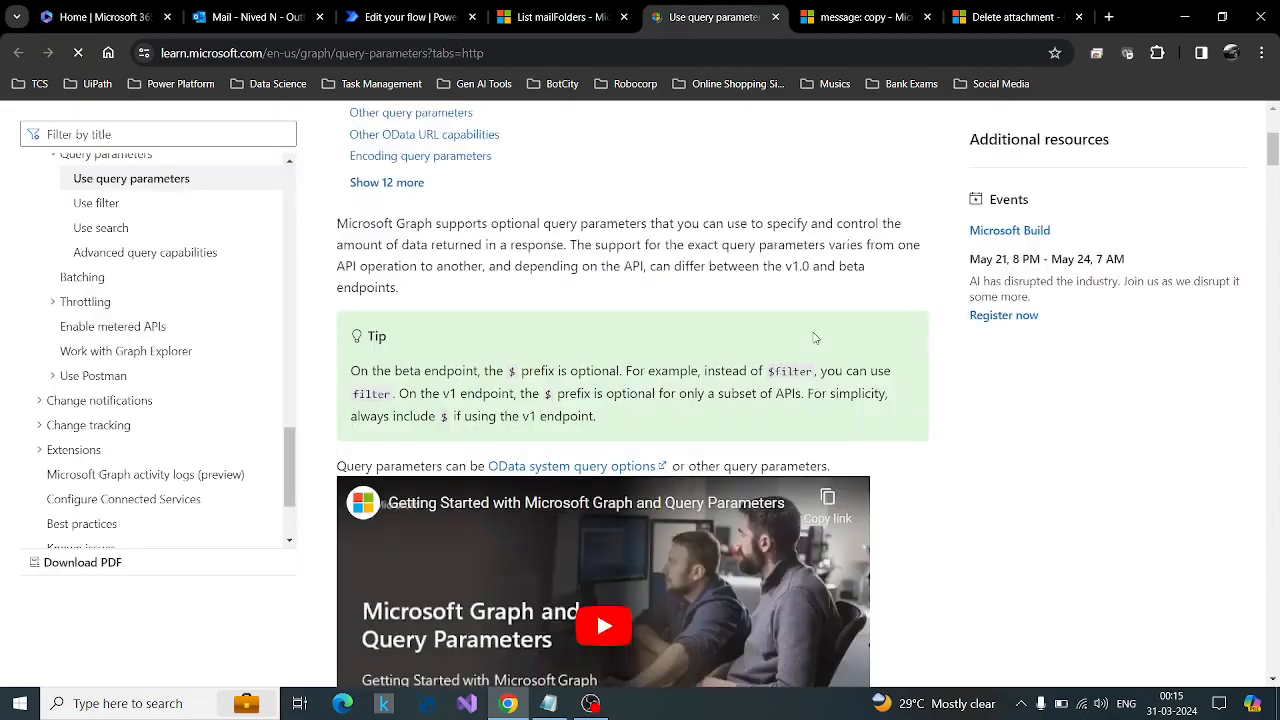
scroll(515, 370, "up", 2)
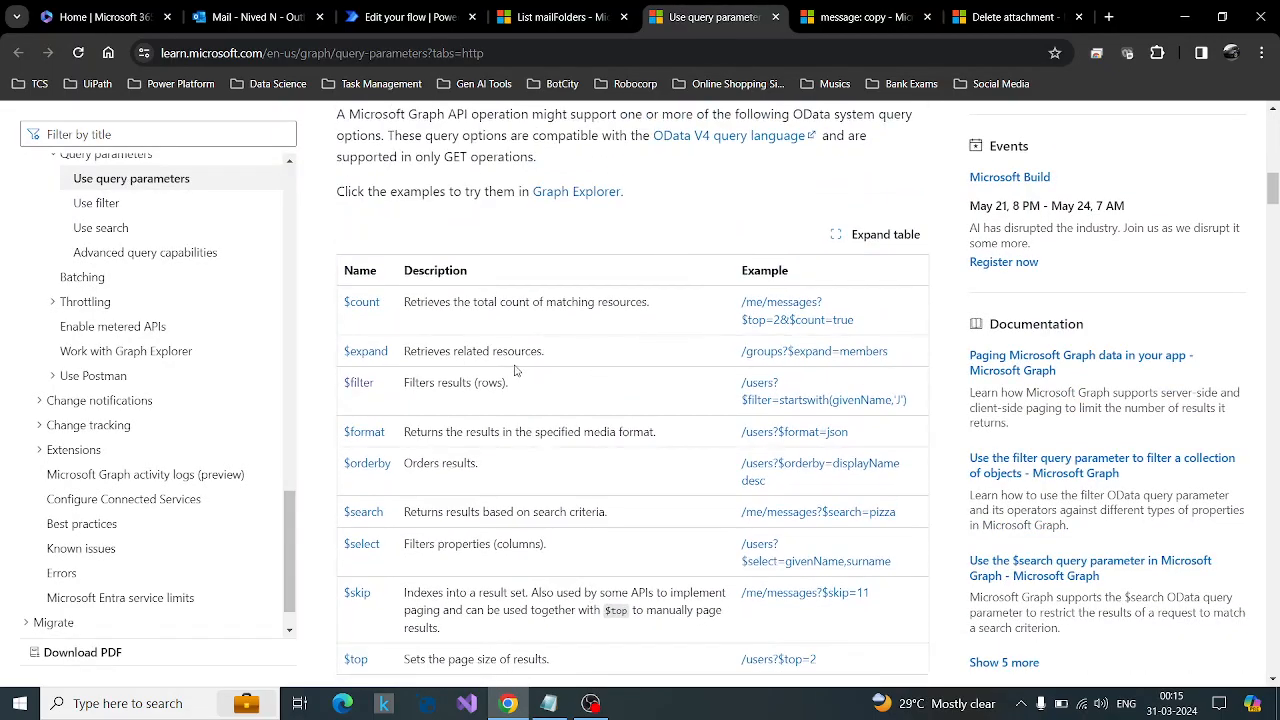
left_click(362, 385)
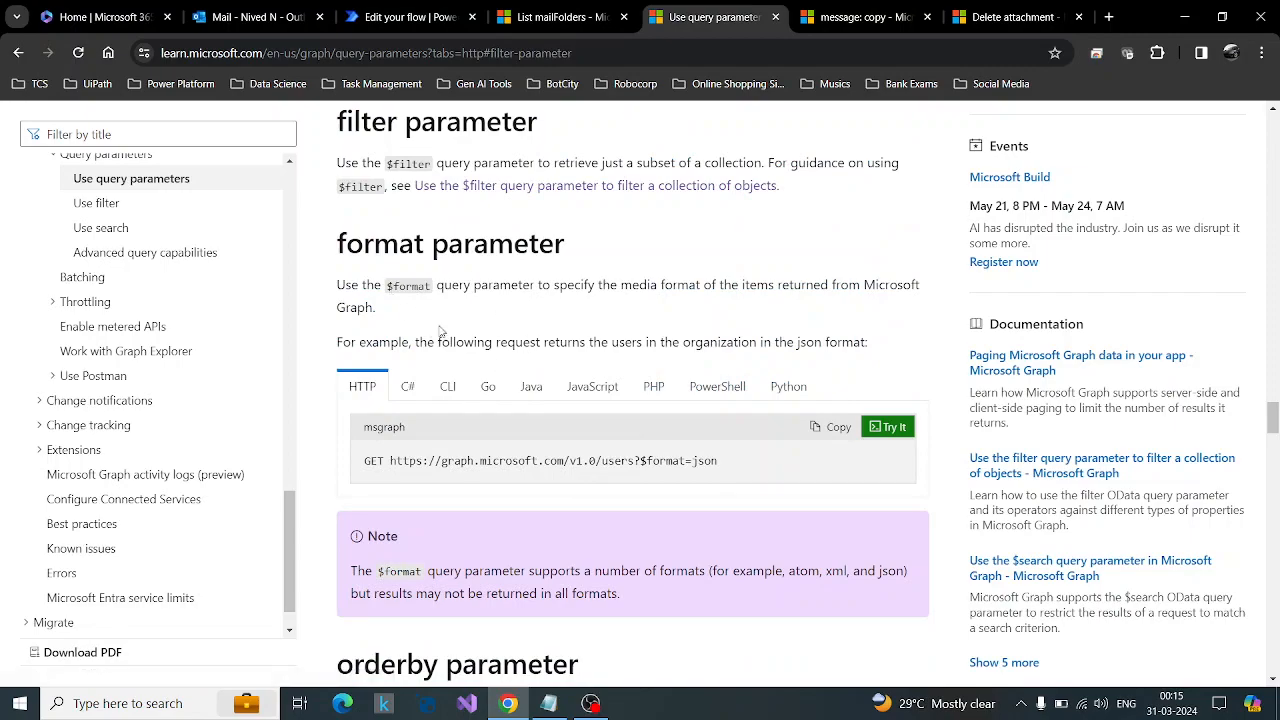
scroll(462, 202, "up", 1)
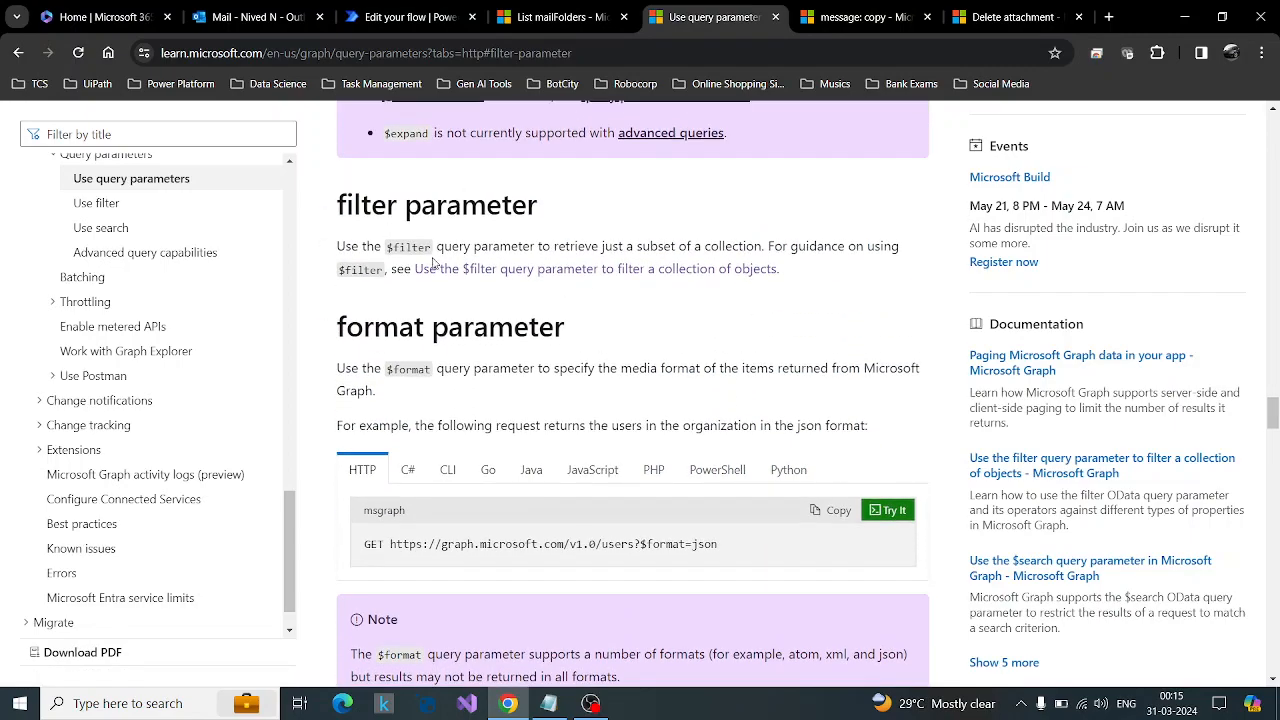
left_click(494, 278)
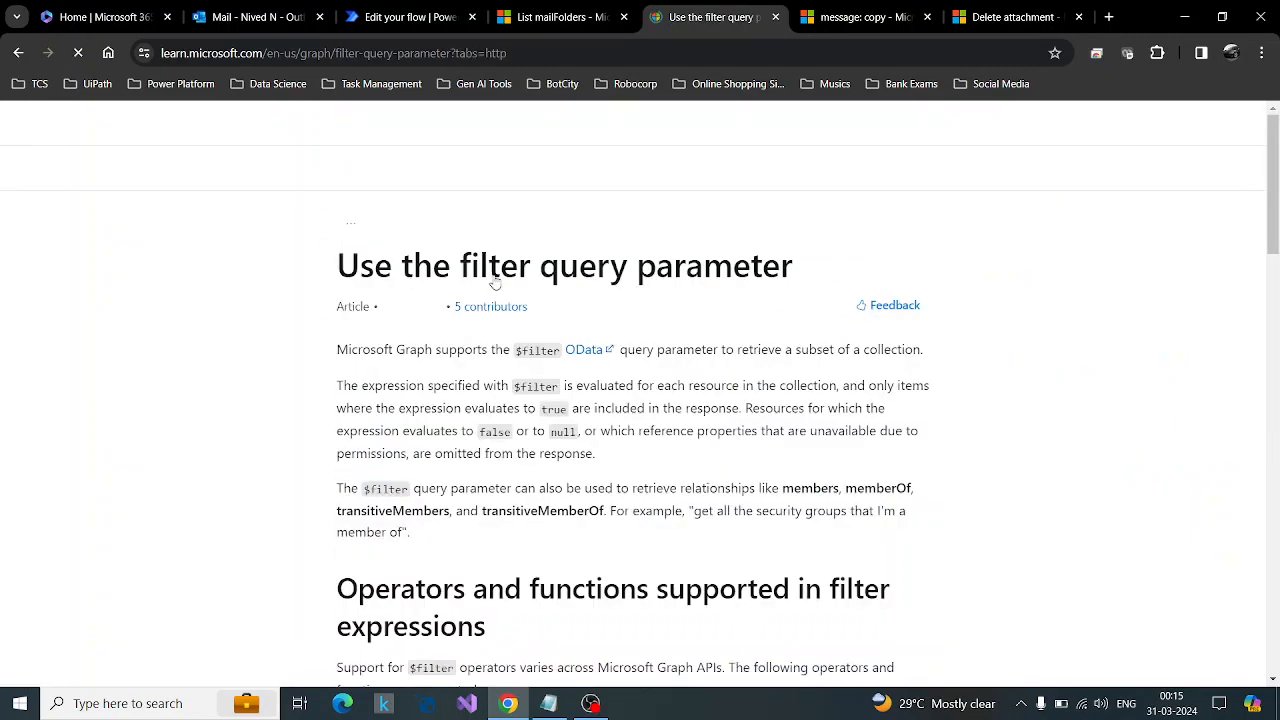
scroll(580, 330, "down", 5)
scroll(578, 333, "down", 1)
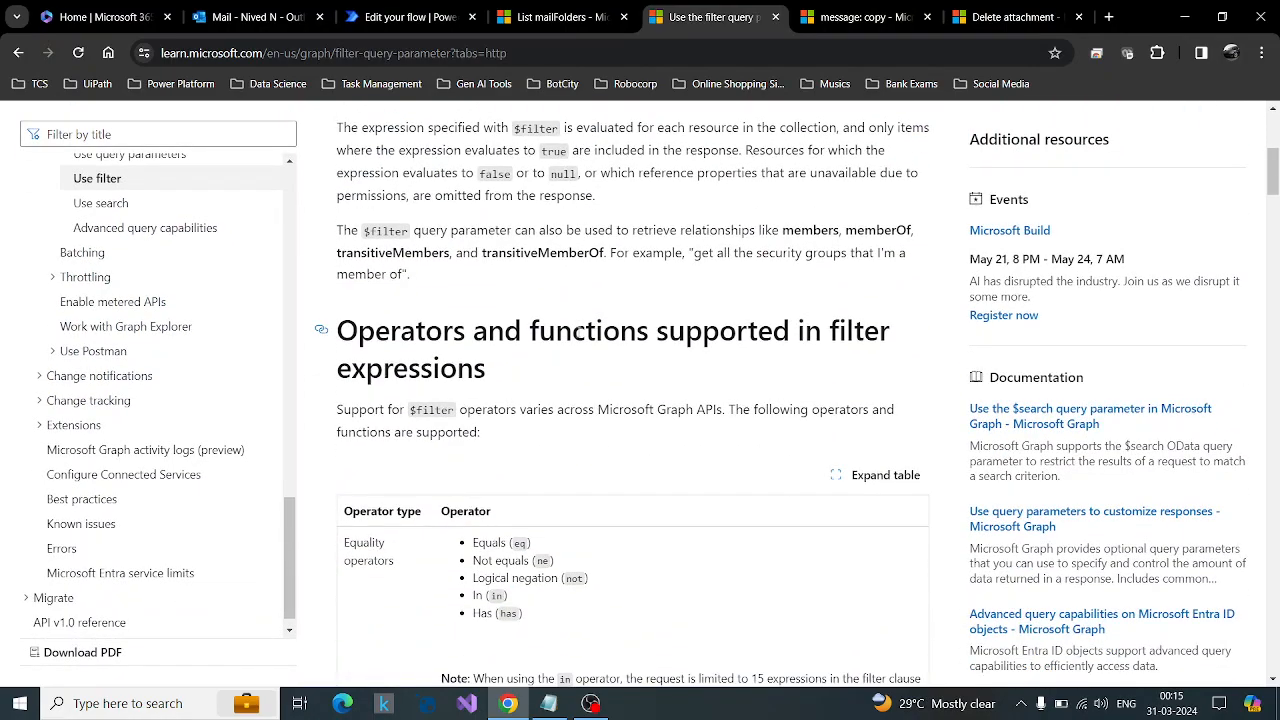
scroll(577, 330, "down", 12)
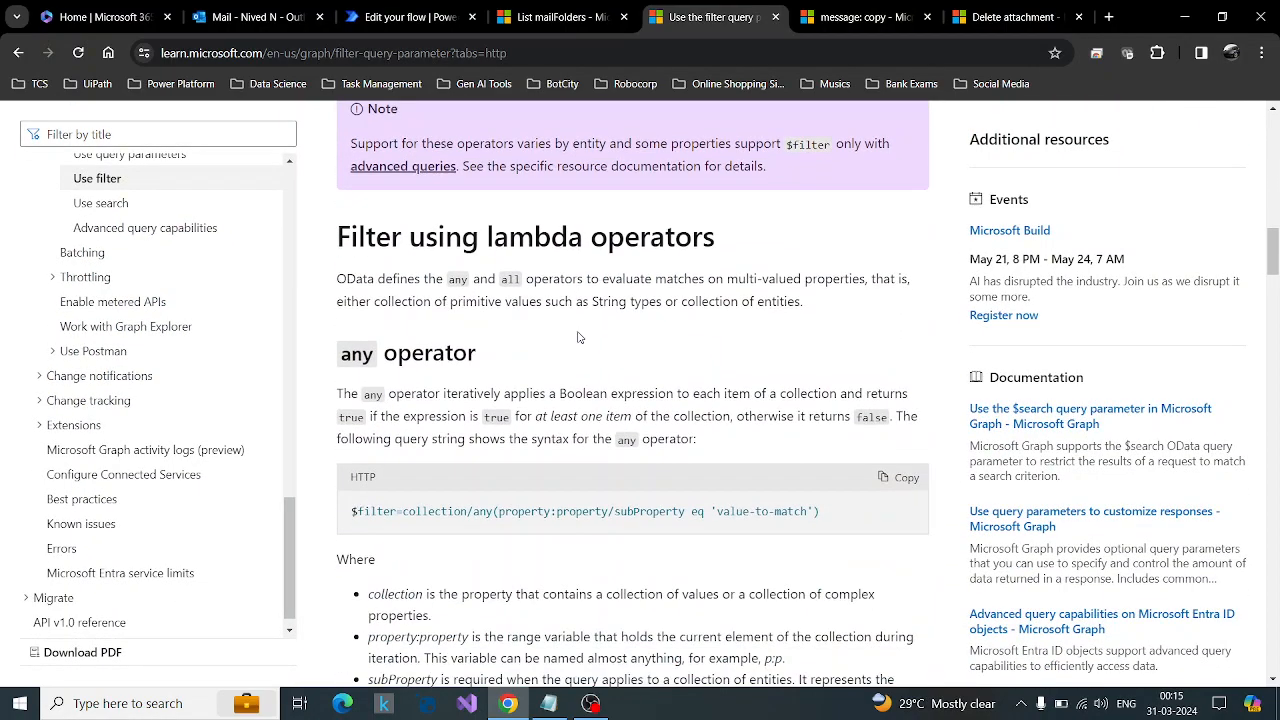
scroll(577, 337, "down", 3)
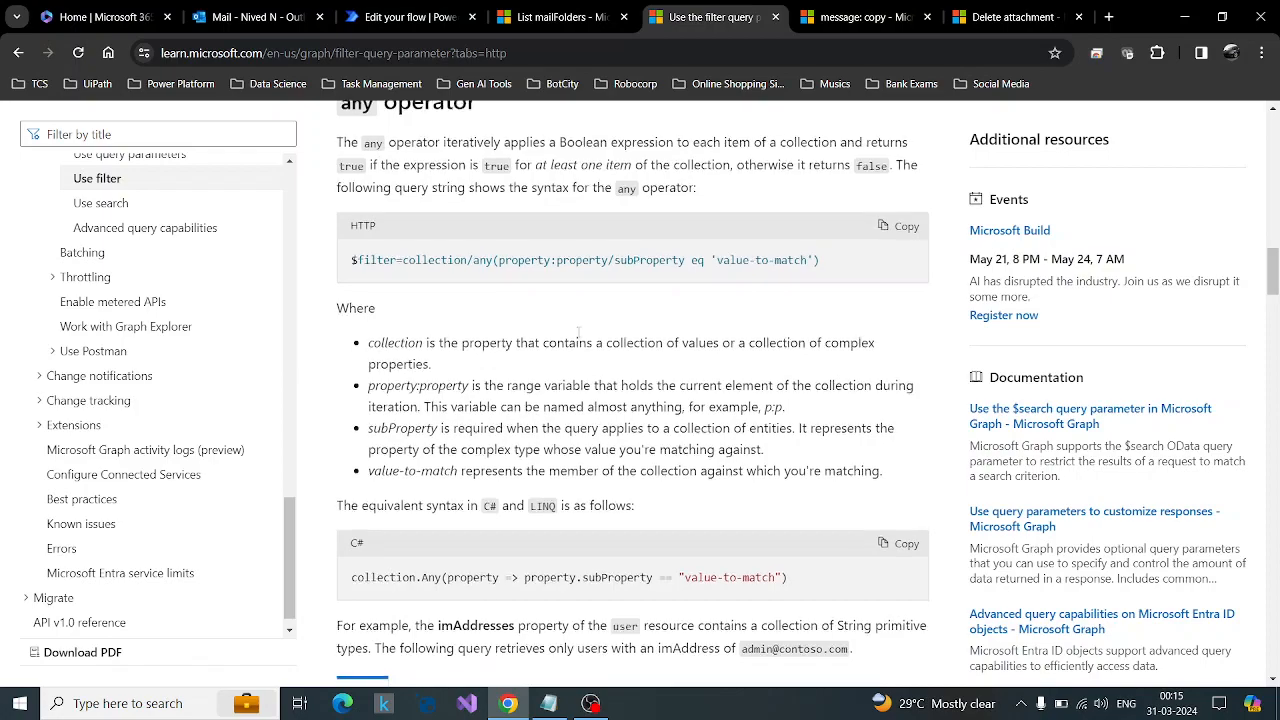
scroll(578, 337, "down", 3)
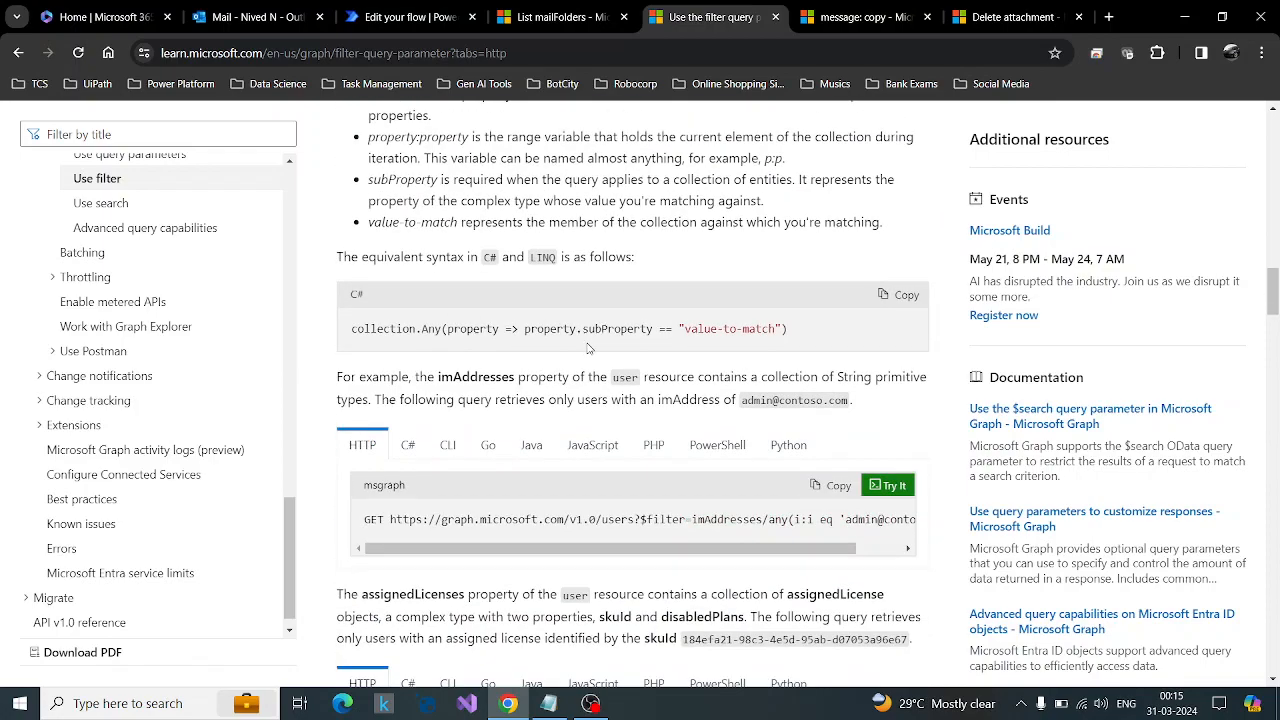
left_click(773, 17)
Save the EmailExport flow and test it automatically with the recently used trigger from the succeeded run.
left_click(408, 17)
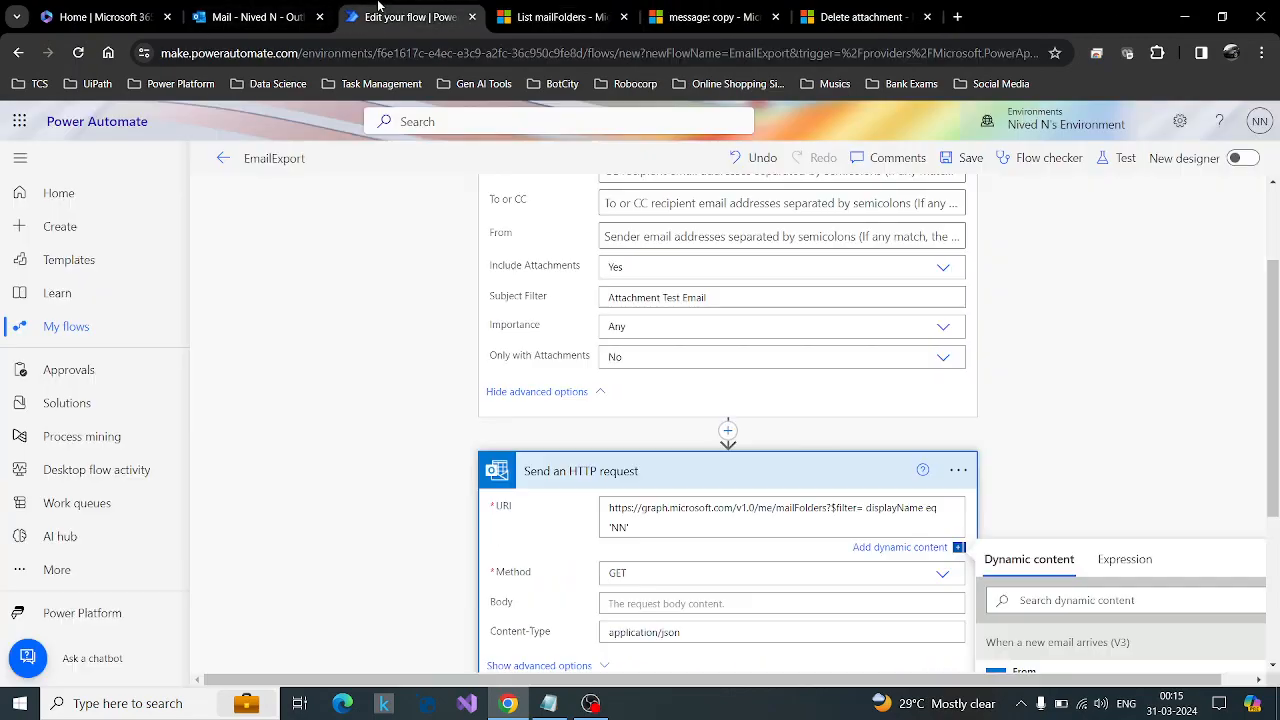
scroll(857, 230, "down", 5)
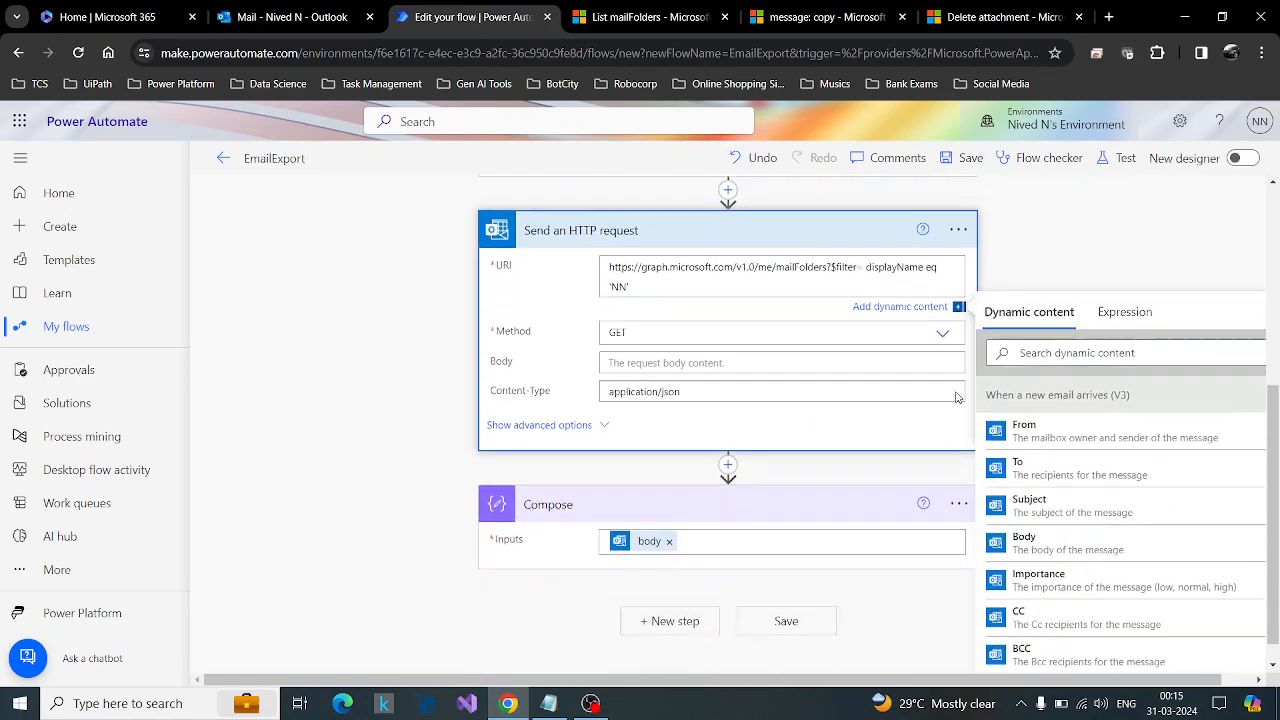
left_click(1120, 158)
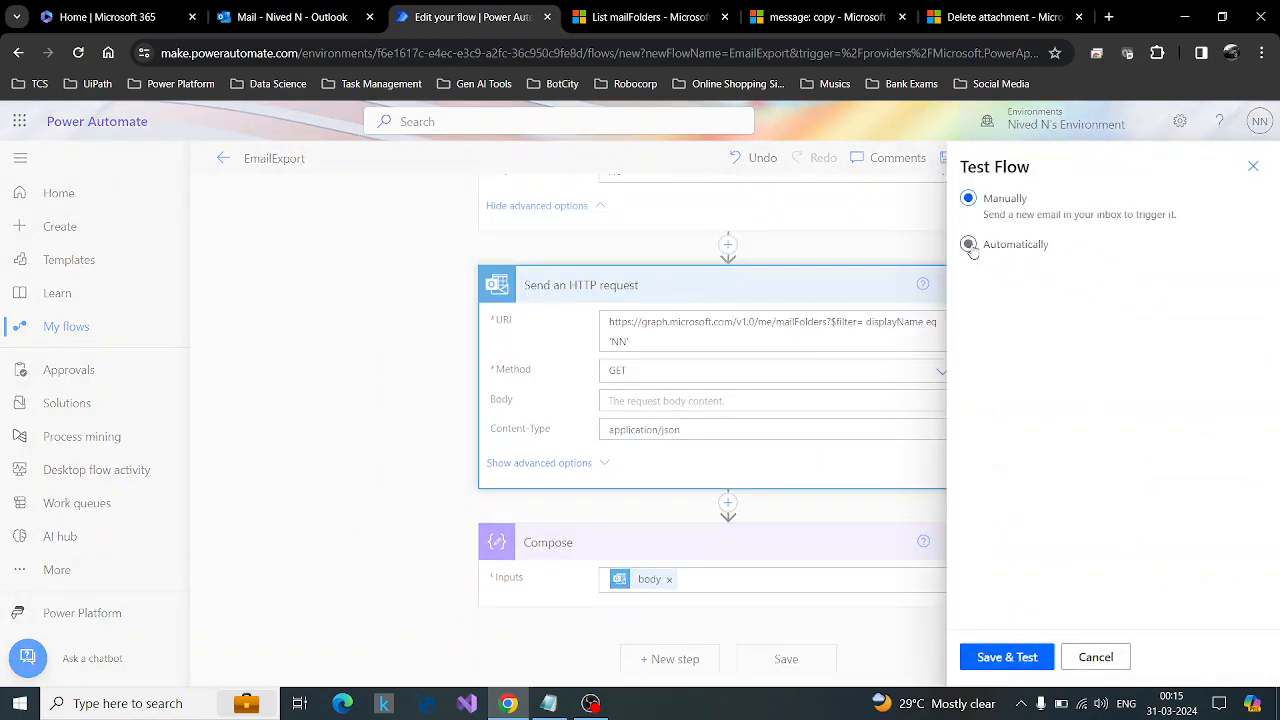
left_click(969, 246)
left_click(995, 273)
left_click(975, 305)
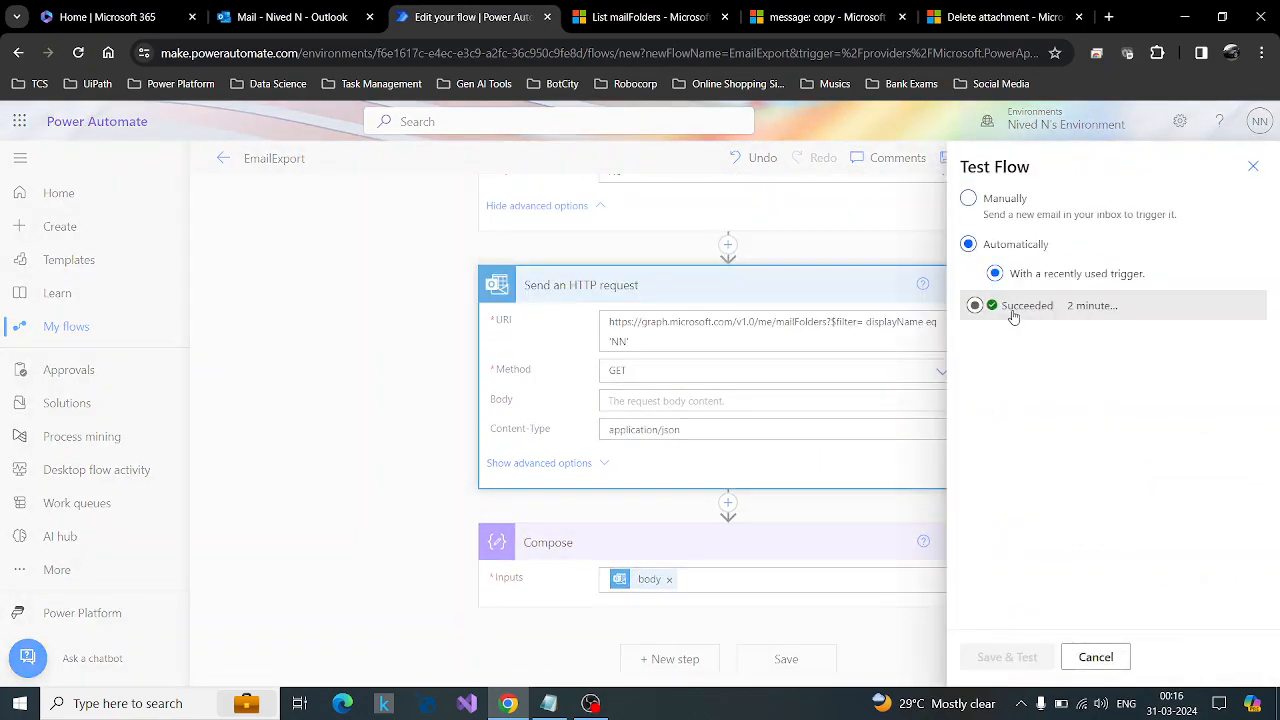
left_click(995, 668)
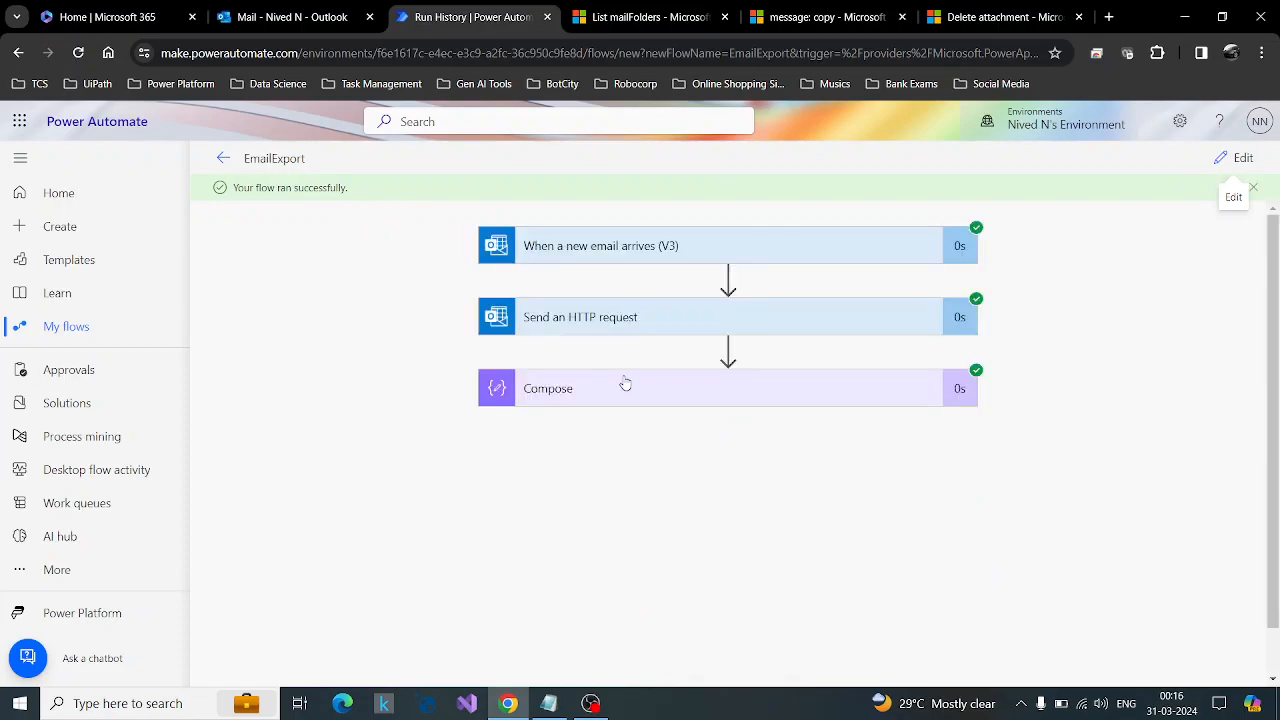
Examine the filtered mail folder data in the Compose action's inputs and outputs of the test run.
left_click(649, 391)
scroll(981, 405, "down", 2)
scroll(776, 387, "down", 2)
scroll(776, 387, "up", 1)
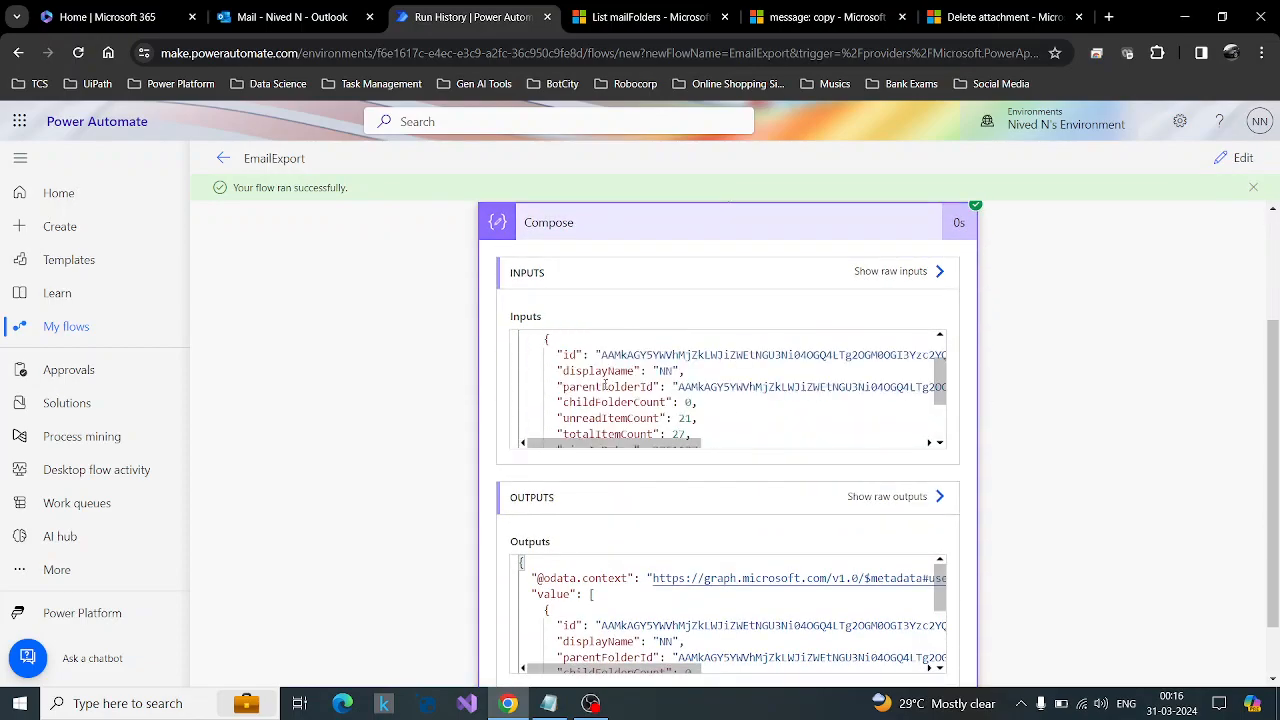
scroll(735, 412, "down", 1)
scroll(735, 412, "up", 2)
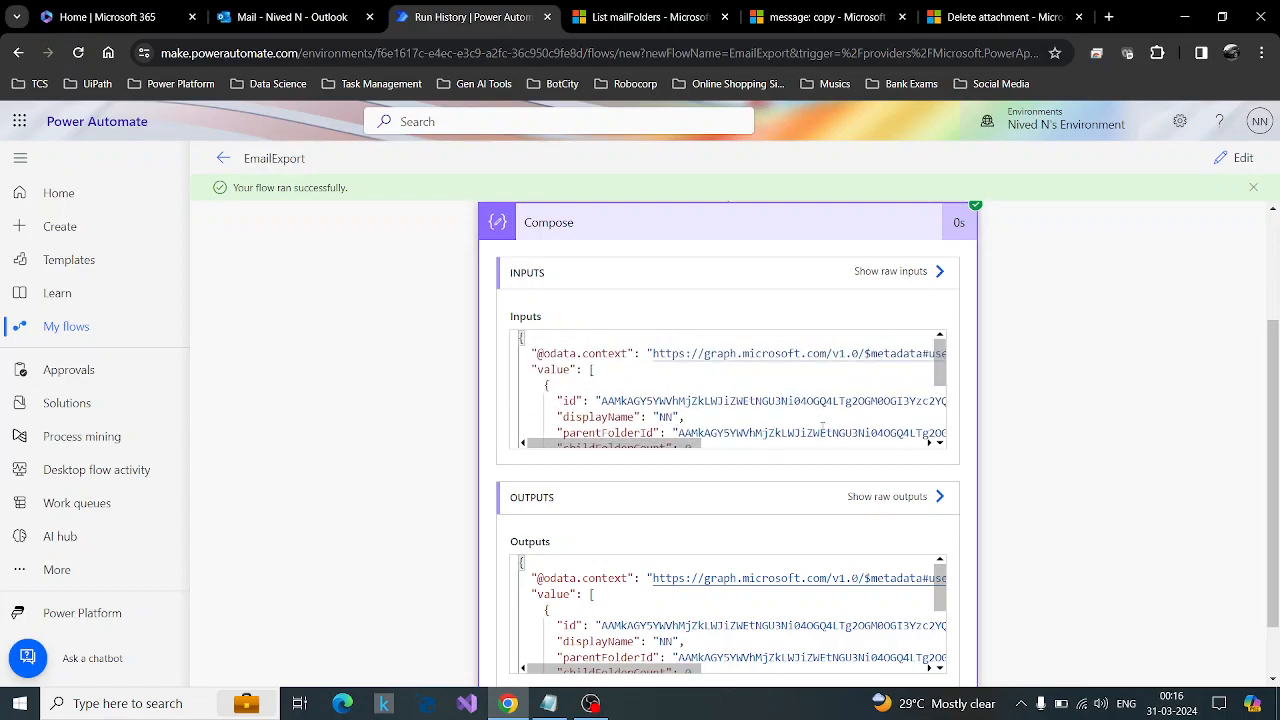
Check the Send an HTTP request action's full URI and output body, and locate the folder's id property in the Compose inputs.
scroll(1054, 423, "up", 2)
left_click(817, 326)
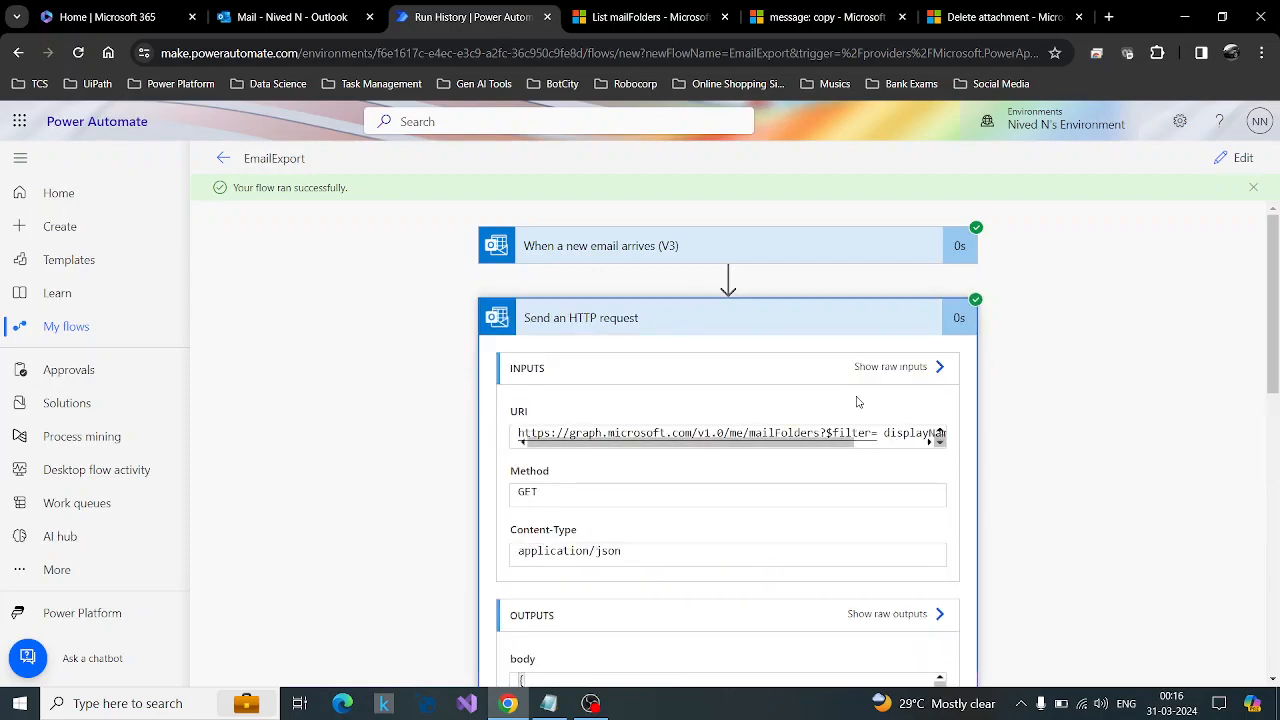
left_click_drag(732, 447, 884, 450)
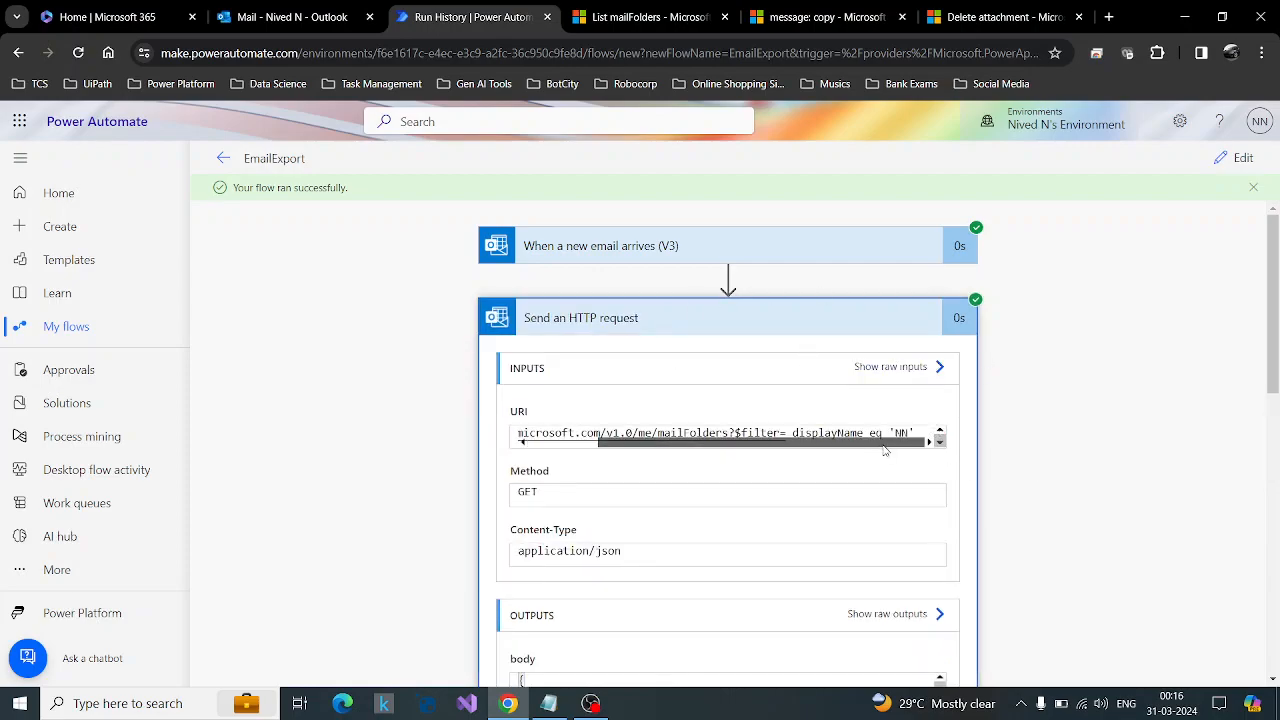
scroll(1083, 497, "down", 5)
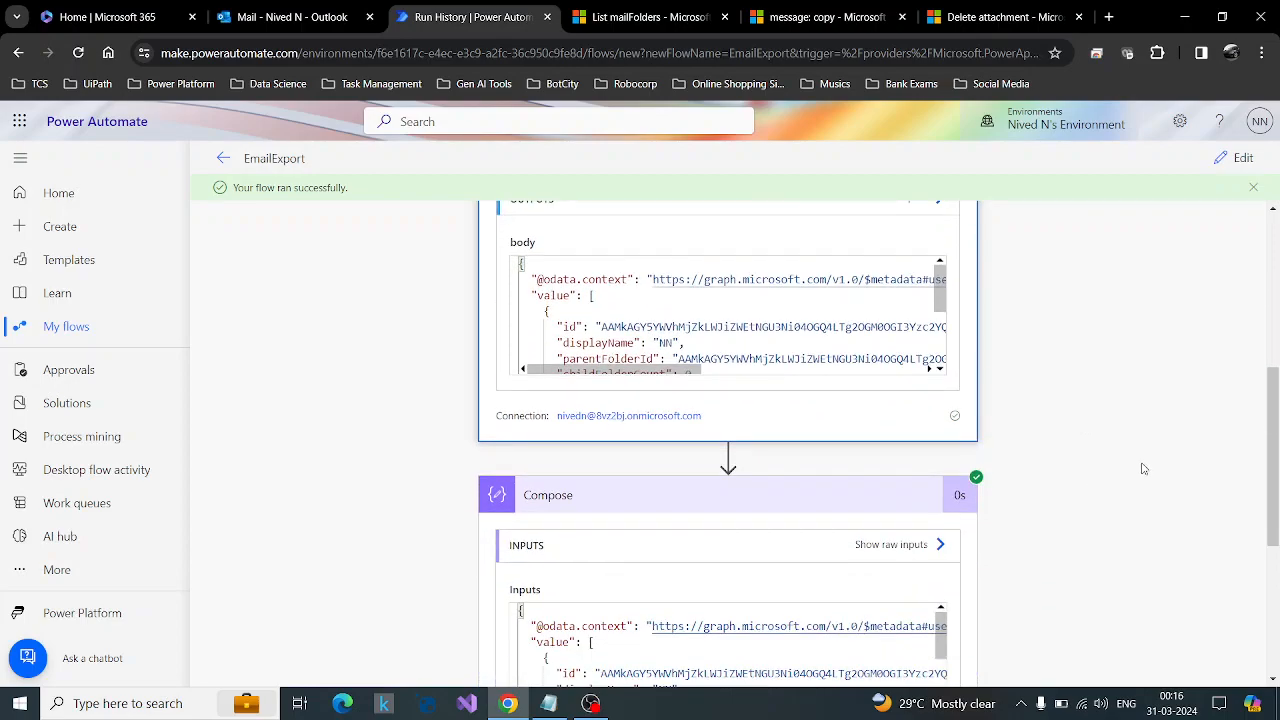
scroll(1140, 468, "down", 2)
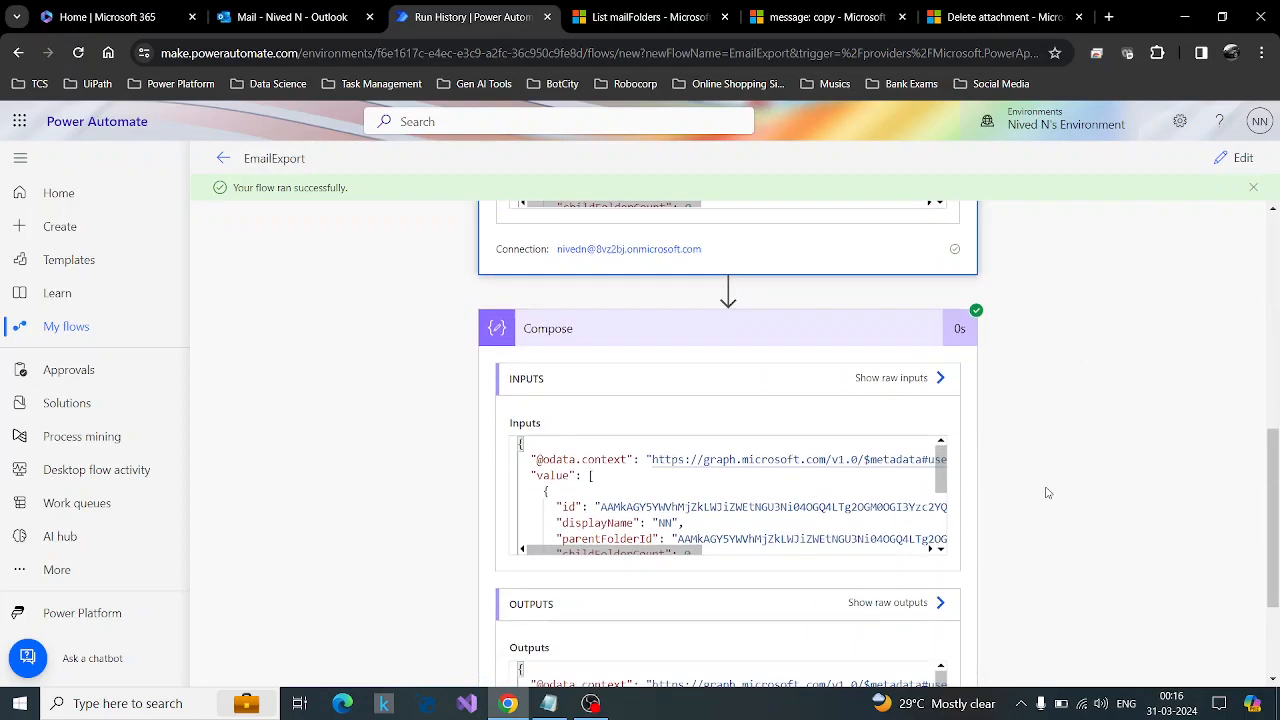
scroll(1100, 480, "down", 1)
double_click(566, 424)
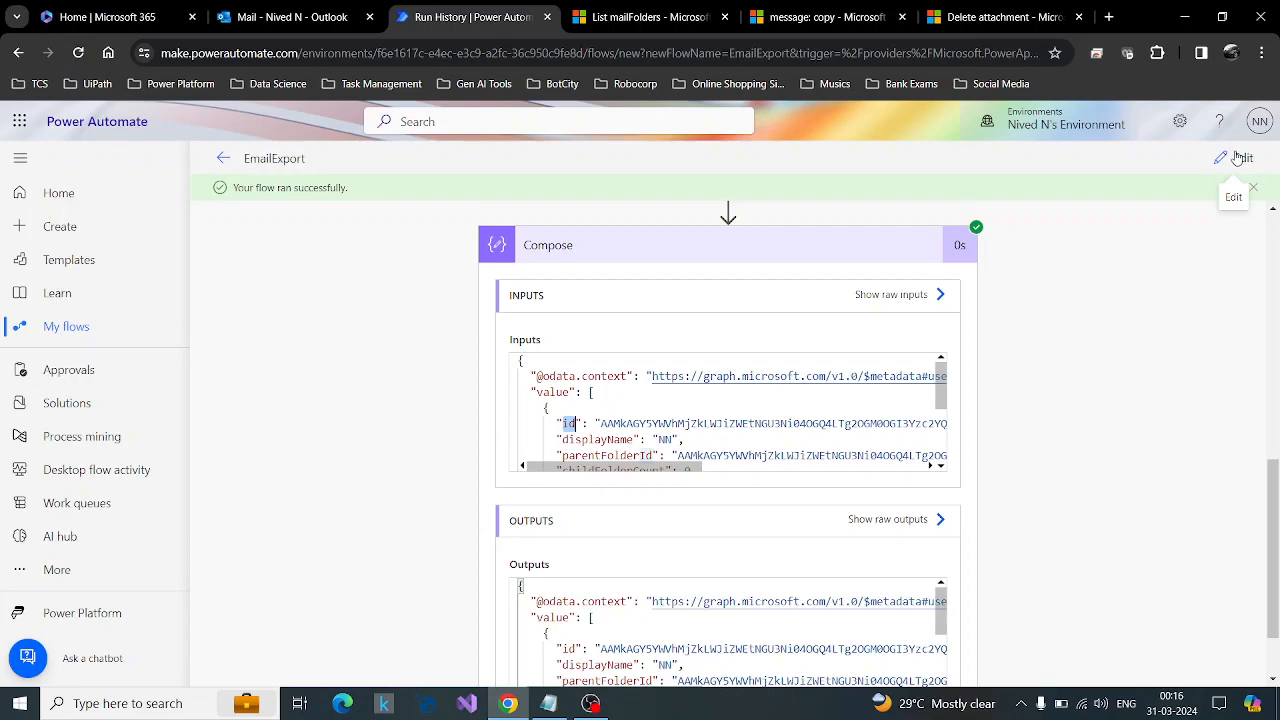
left_click(590, 423)
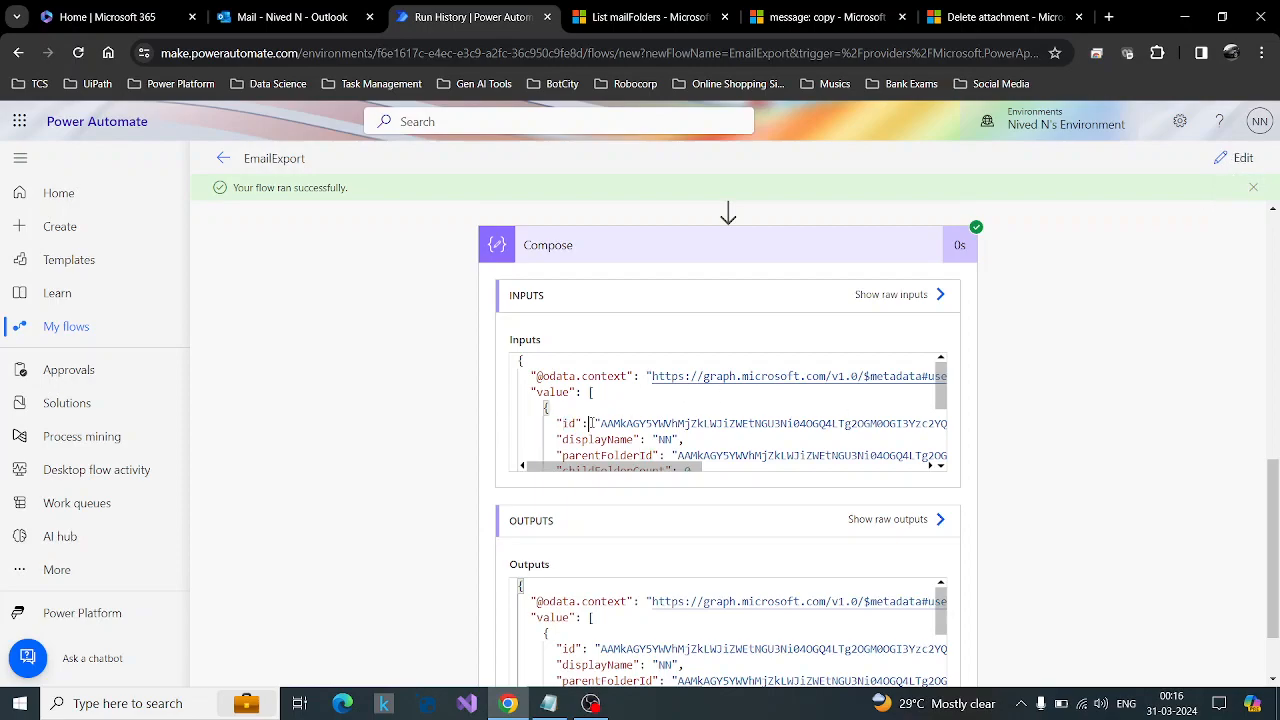
Reopen the flow for editing, delete the Compose action, and search for a Send operation for the new step.
left_click(1238, 158)
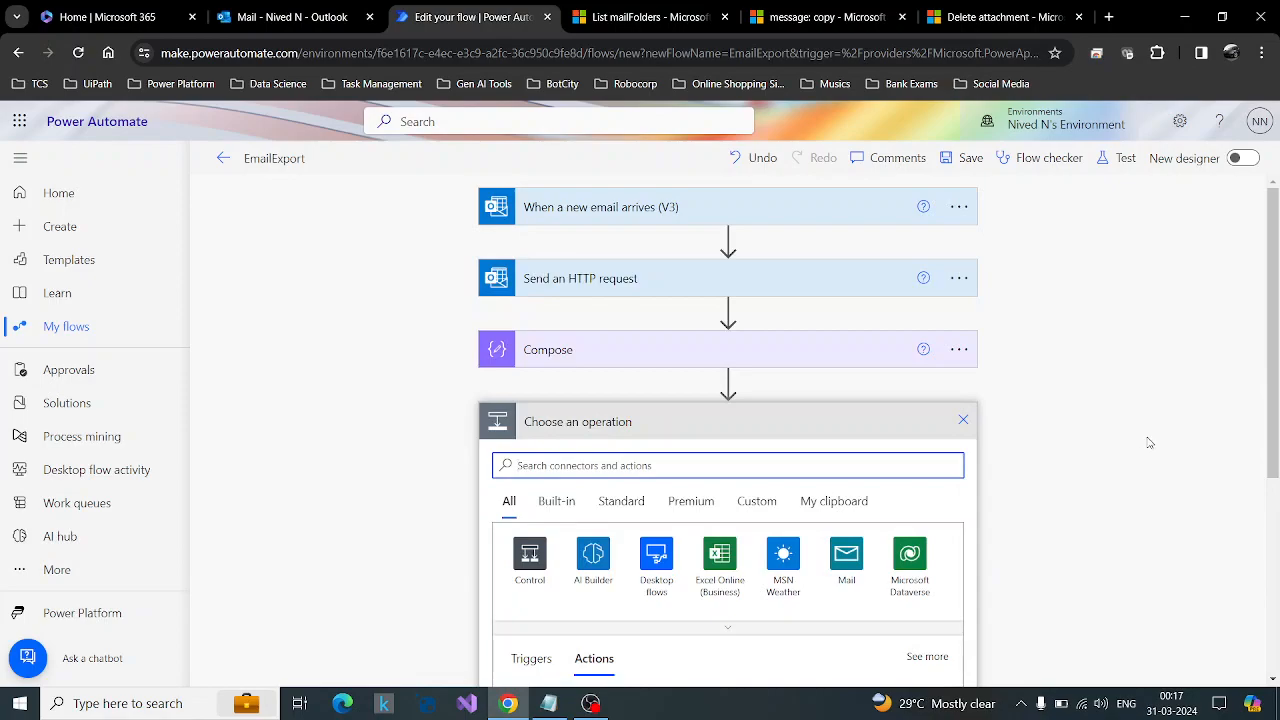
left_click(958, 349)
left_click(1026, 588)
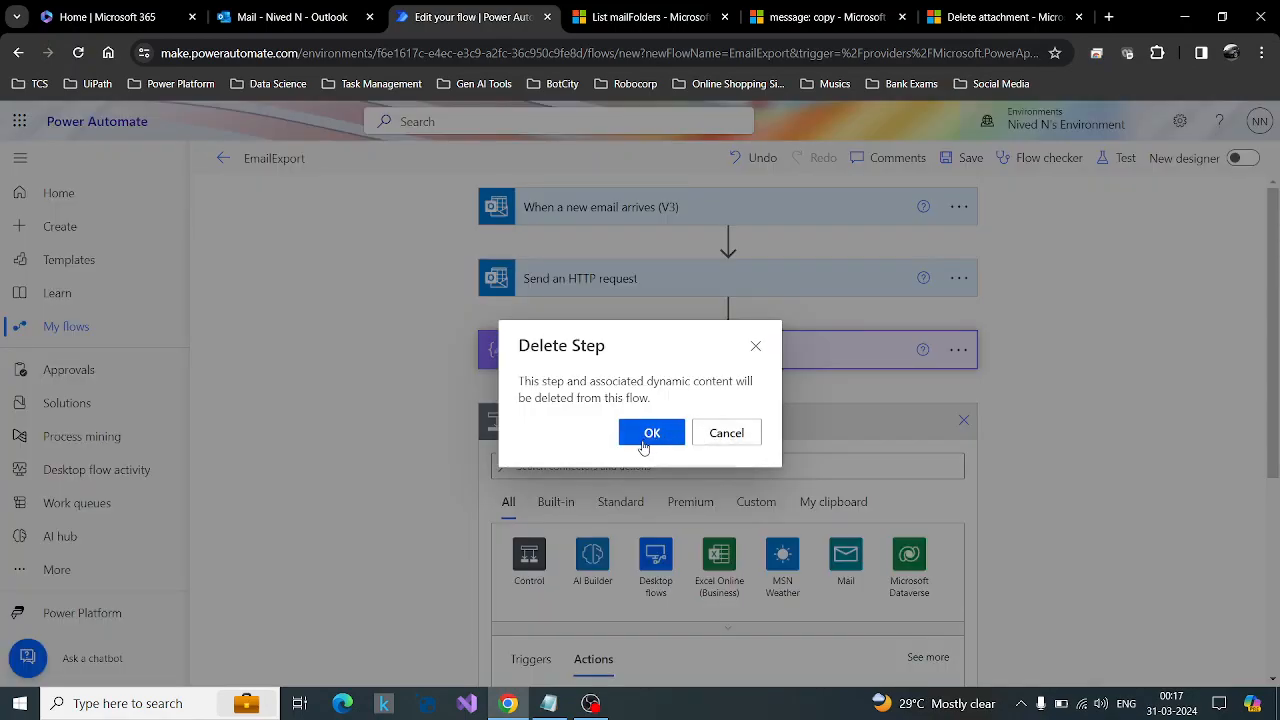
left_click(651, 433)
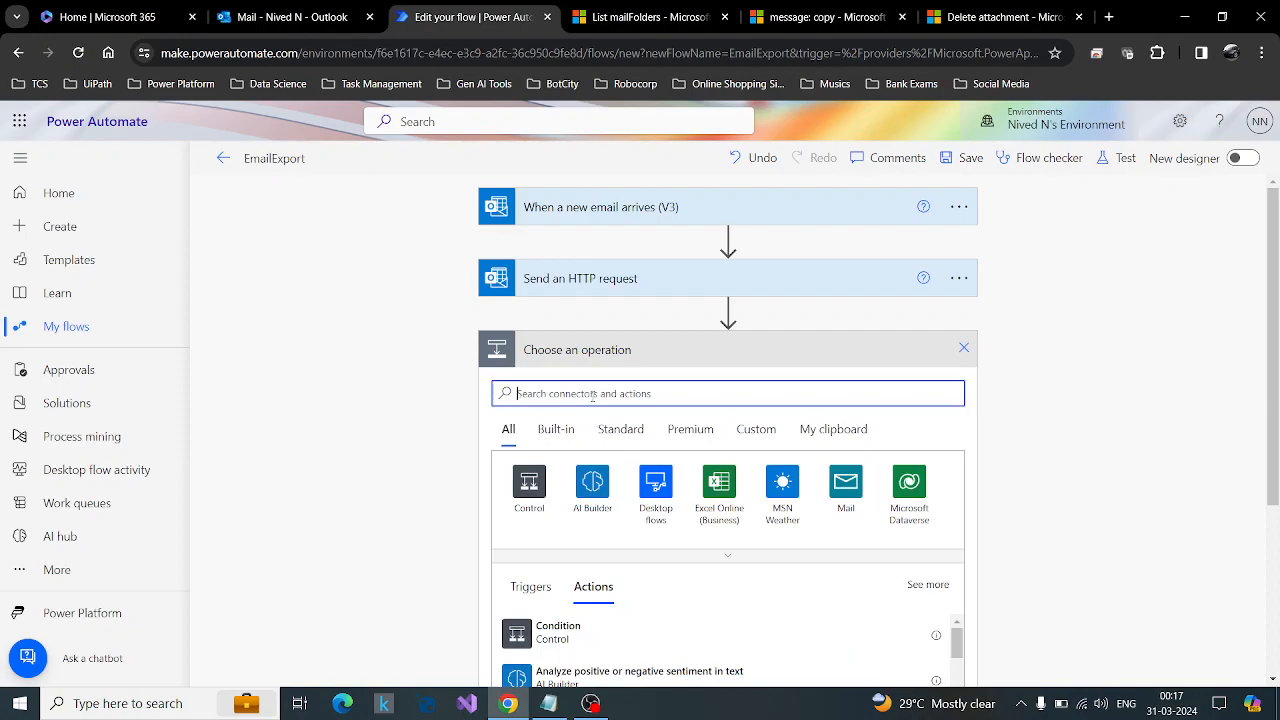
type("SEnd")
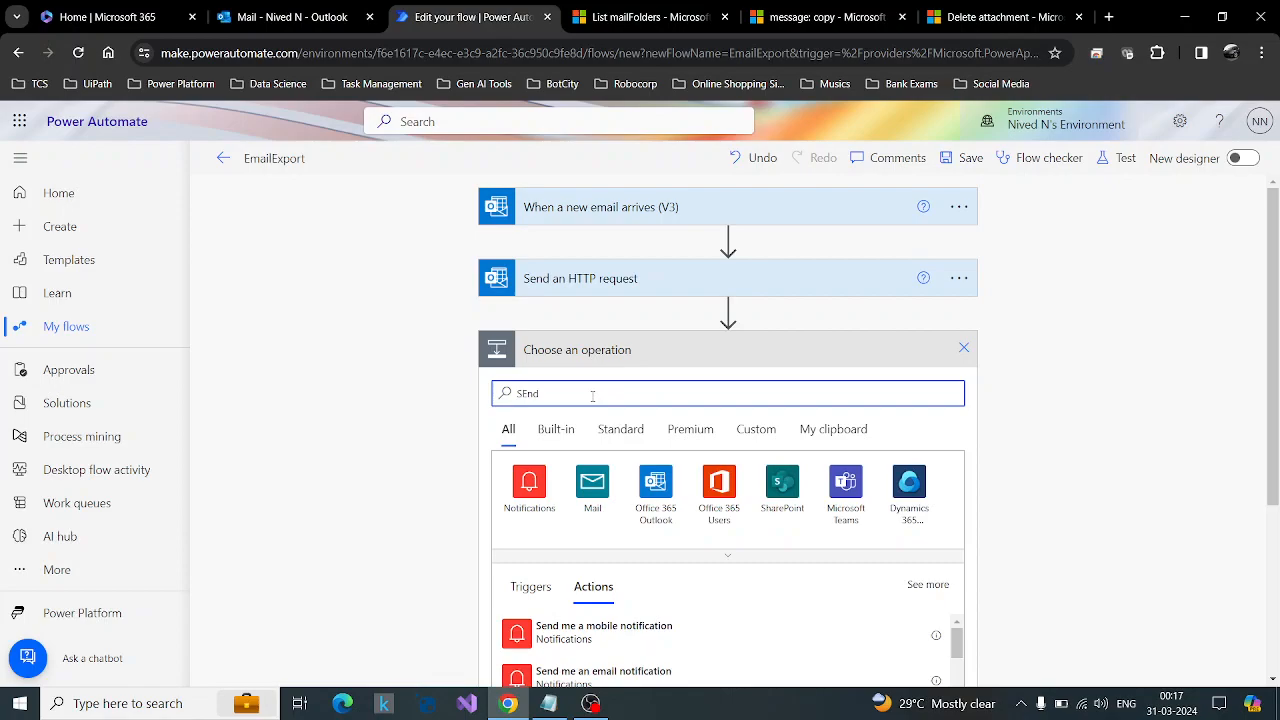
Review the introduction of the Microsoft Graph message: copy reference and return to the flow's operation search results.
left_click(883, 8)
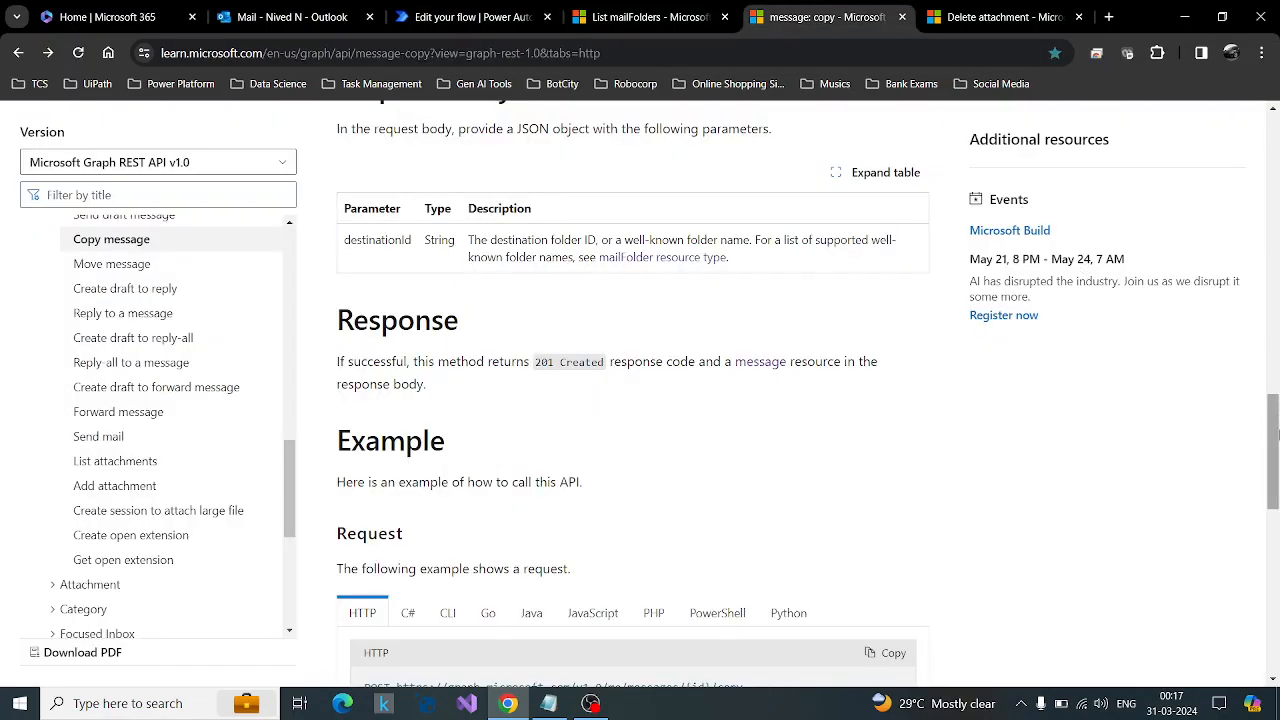
left_click_drag(1273, 450, 1278, 150)
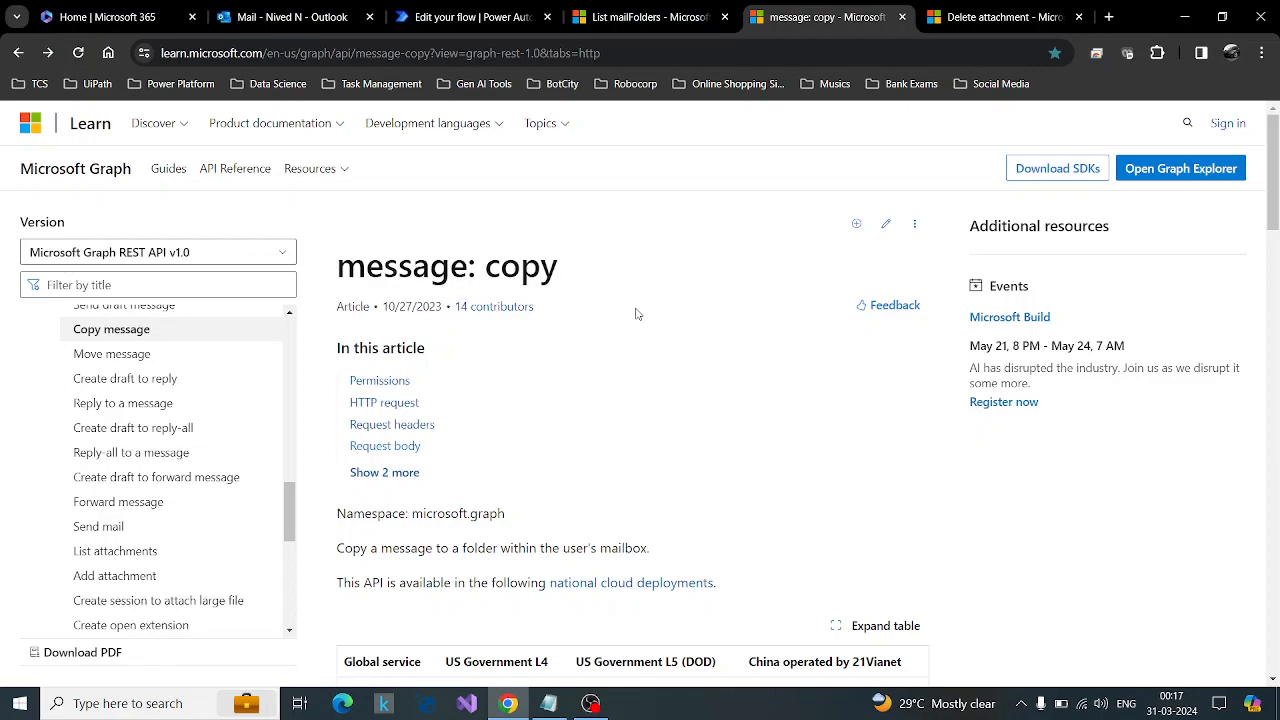
scroll(636, 314, "down", 3)
scroll(480, 168, "up", 2)
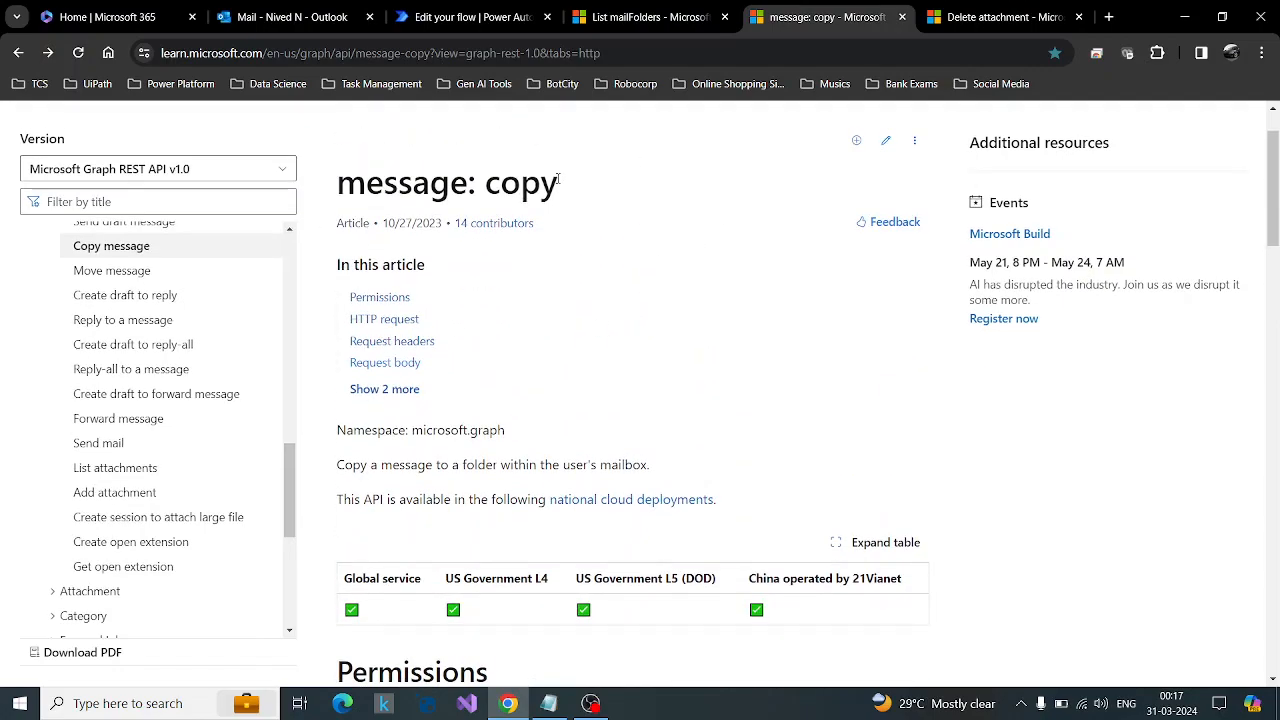
left_click(470, 17)
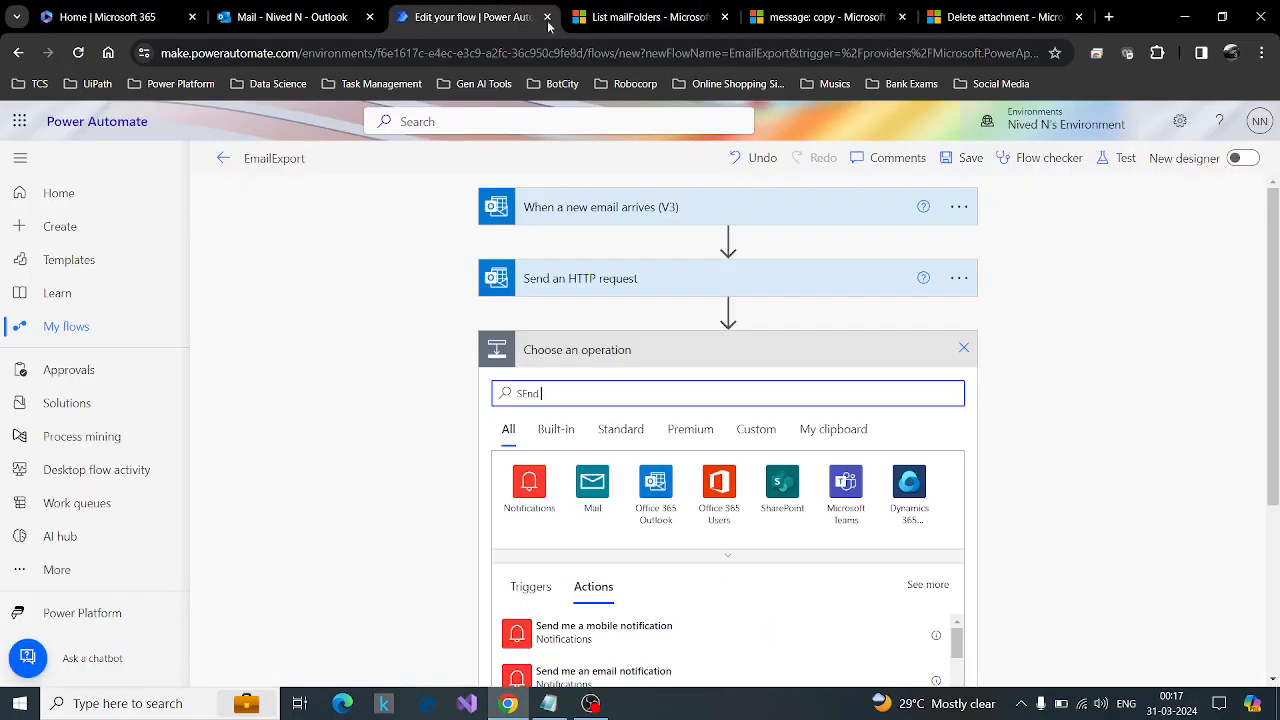
scroll(1003, 437, "down", 3)
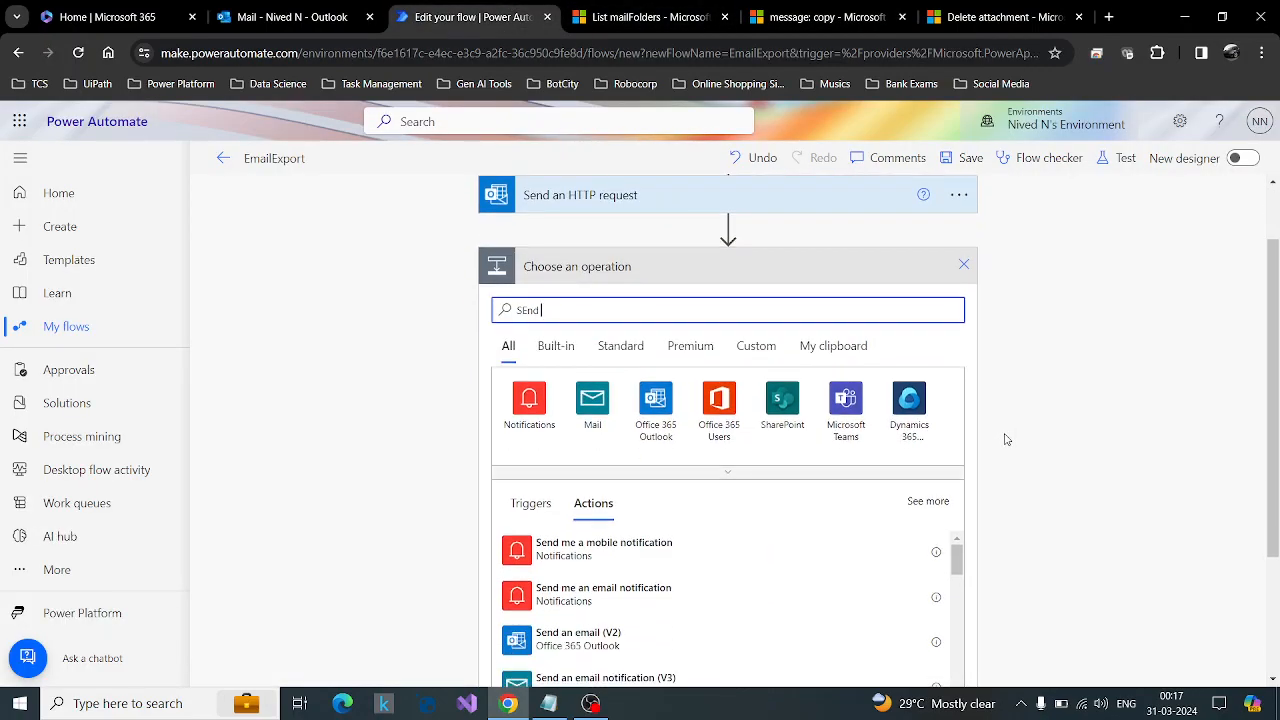
Add the Office 365 Outlook Send an HTTP request action as the flow's new last step.
scroll(1038, 518, "down", 2)
scroll(871, 517, "down", 3)
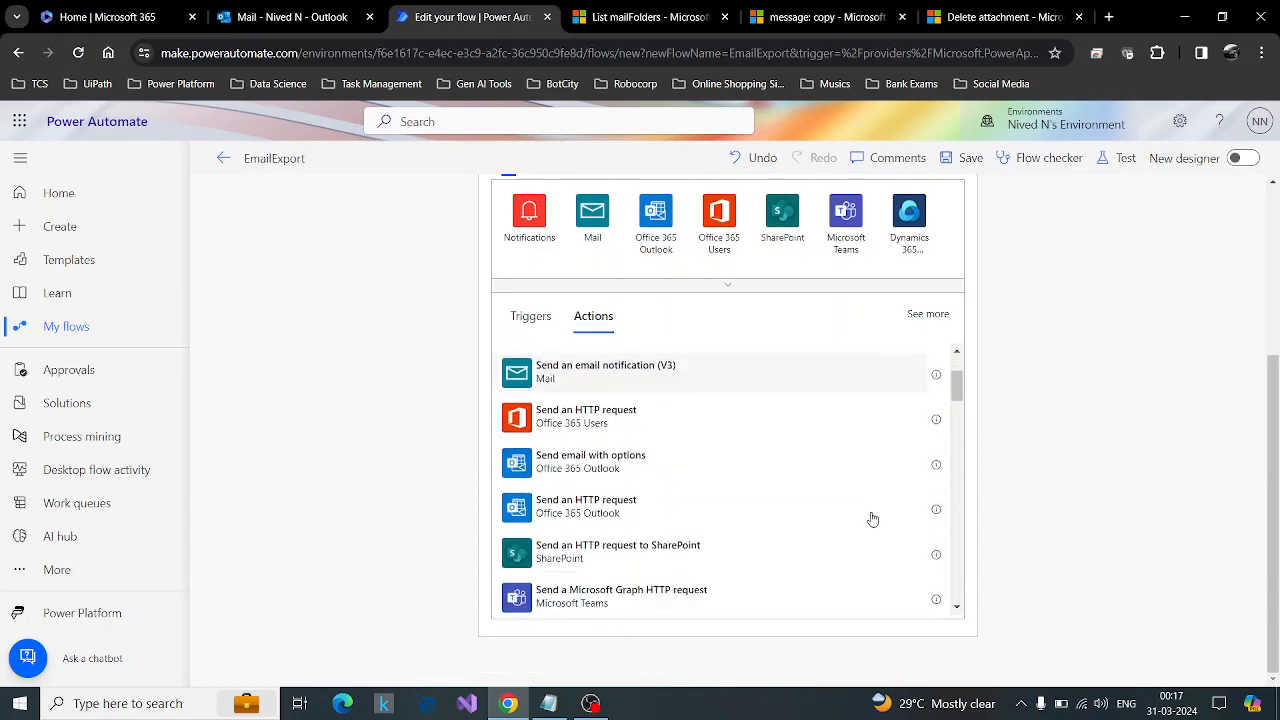
left_click(672, 472)
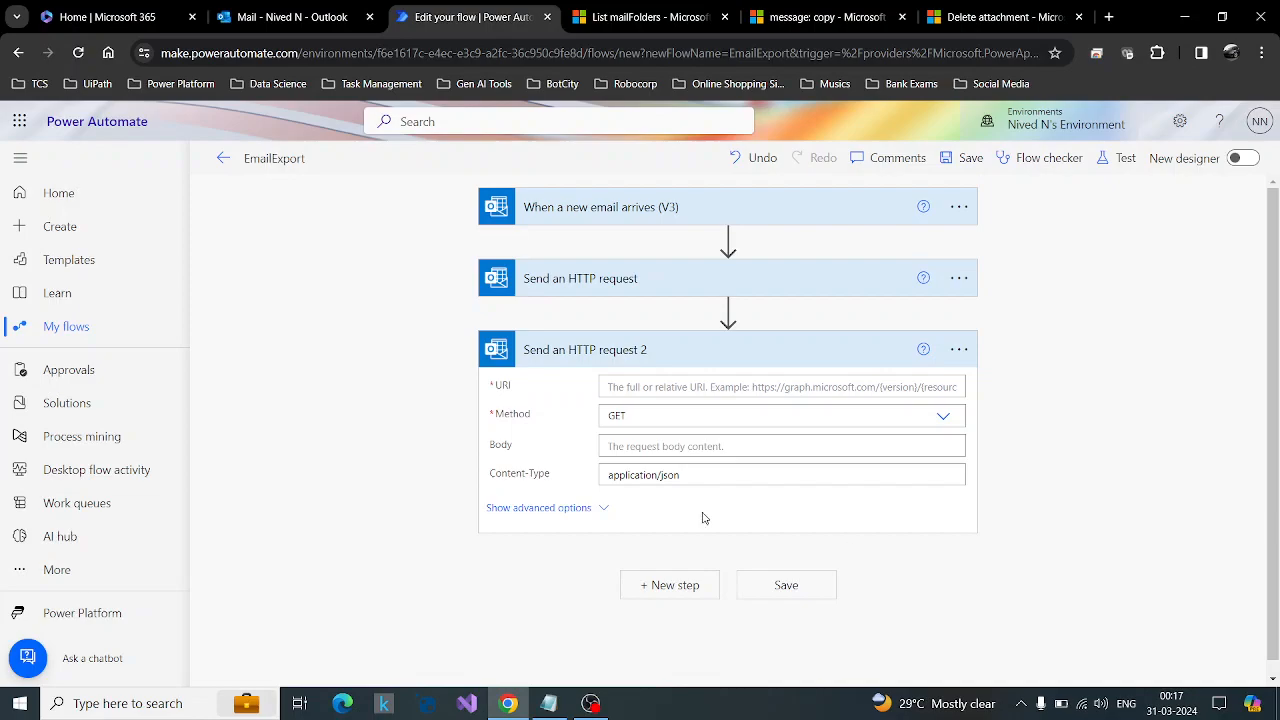
Rename the new action to "Send an HTTP request copy email".
left_click(959, 349)
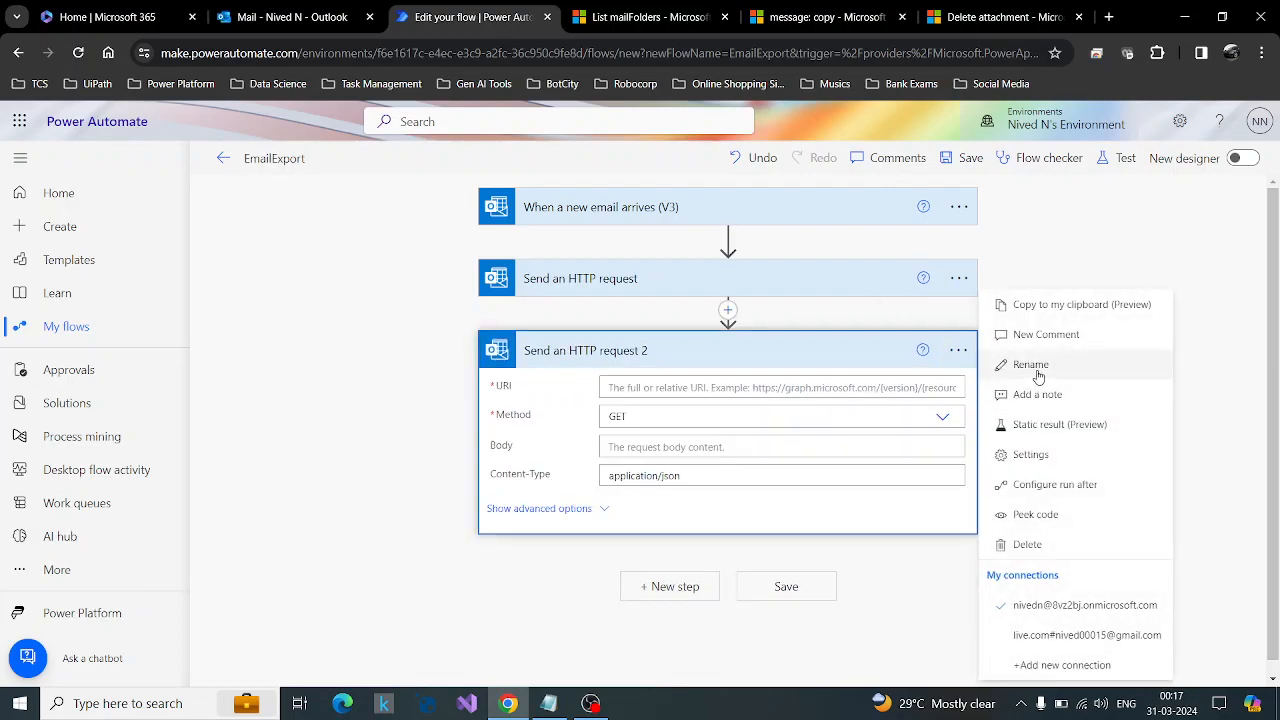
left_click(1035, 365)
left_click(714, 358)
type("copy email")
key("Return")
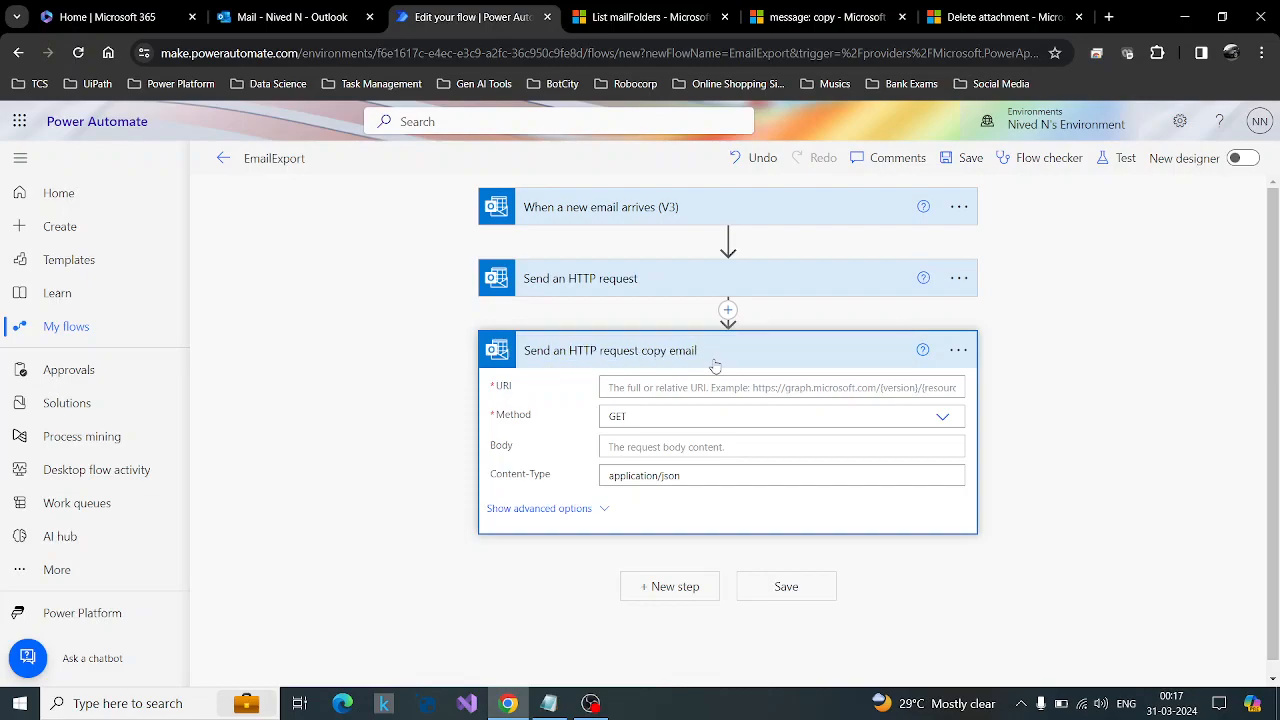
left_click(676, 387)
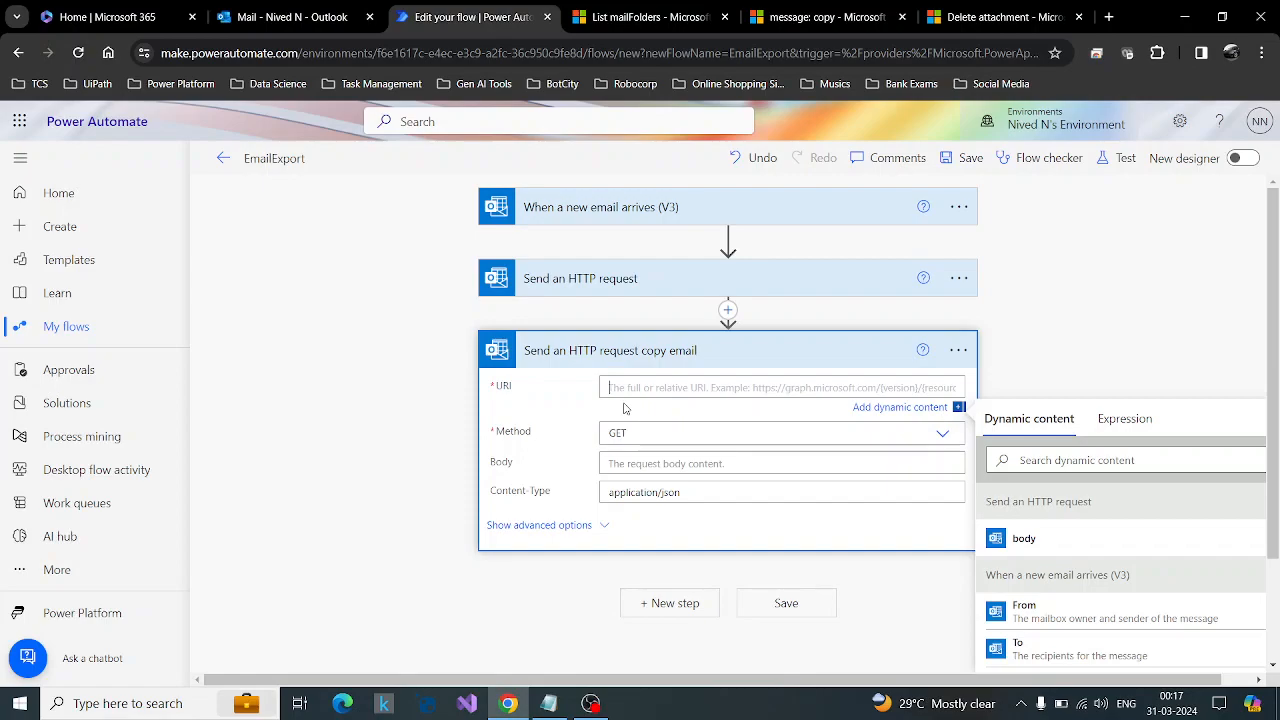
left_click(775, 12)
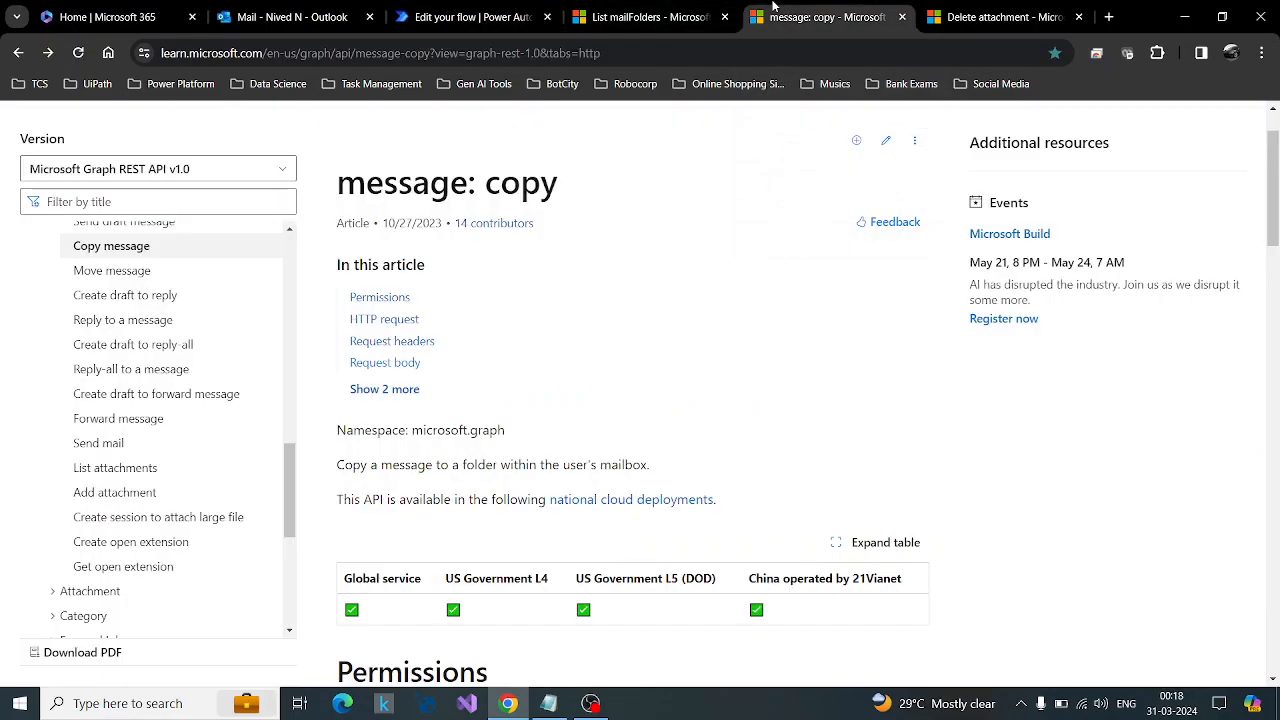
left_click_drag(1275, 147, 1275, 288)
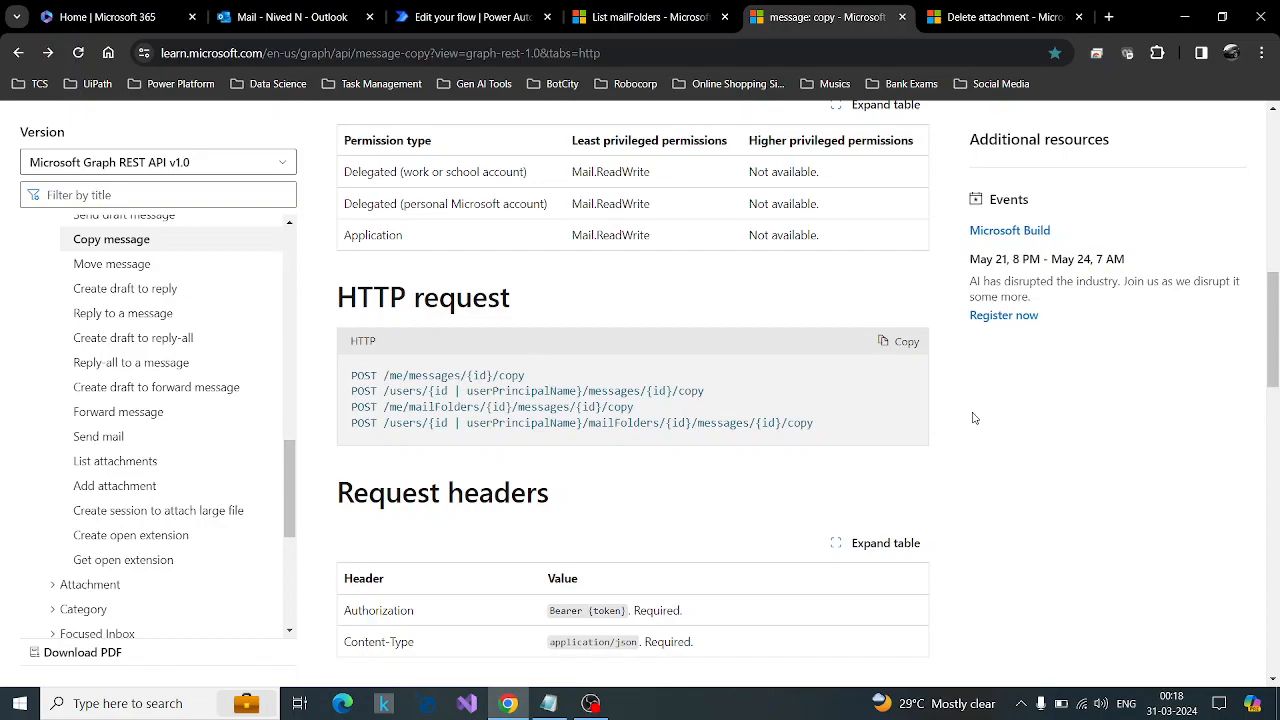
scroll(976, 420, "down", 8)
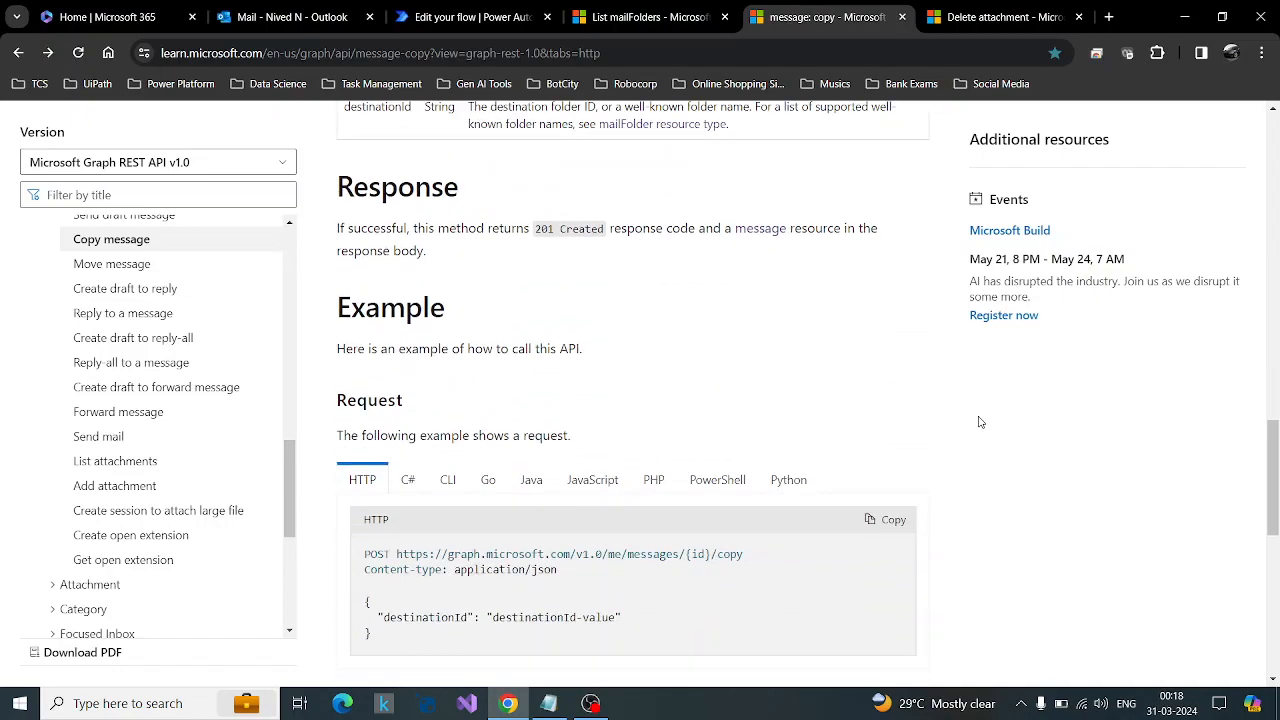
scroll(980, 422, "down", 2)
left_click_drag(497, 451, 616, 451)
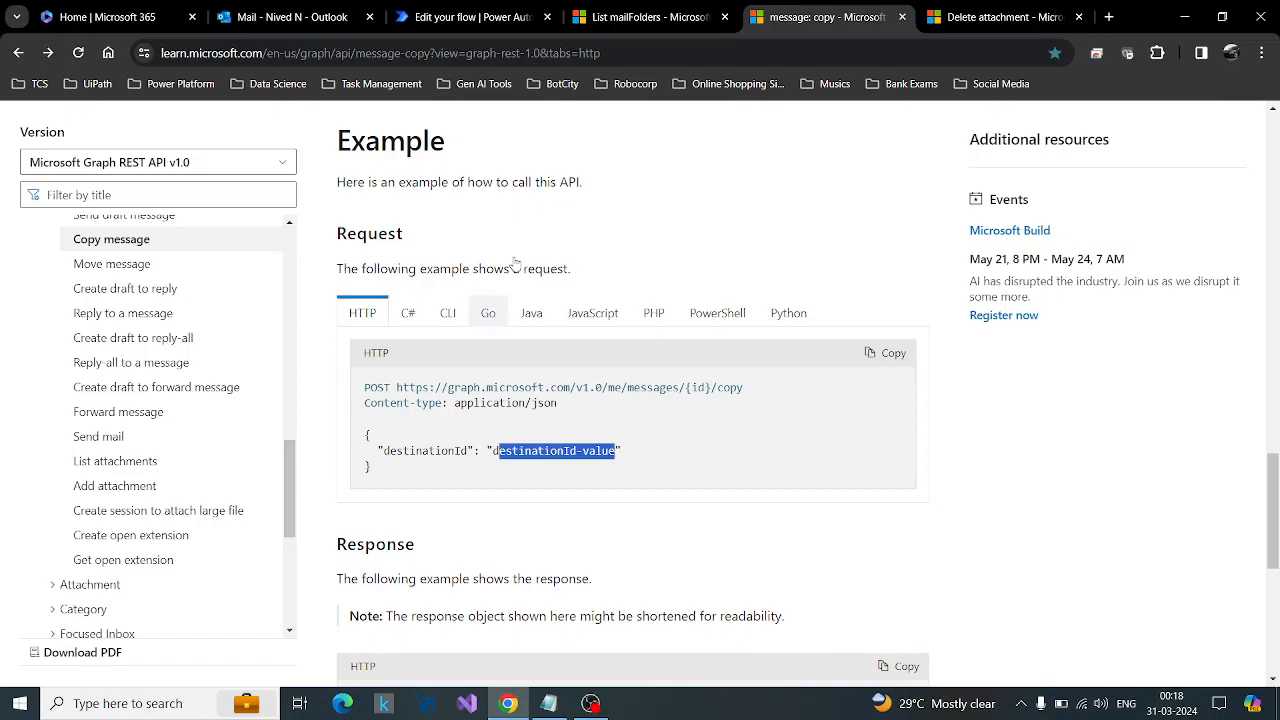
left_click(470, 17)
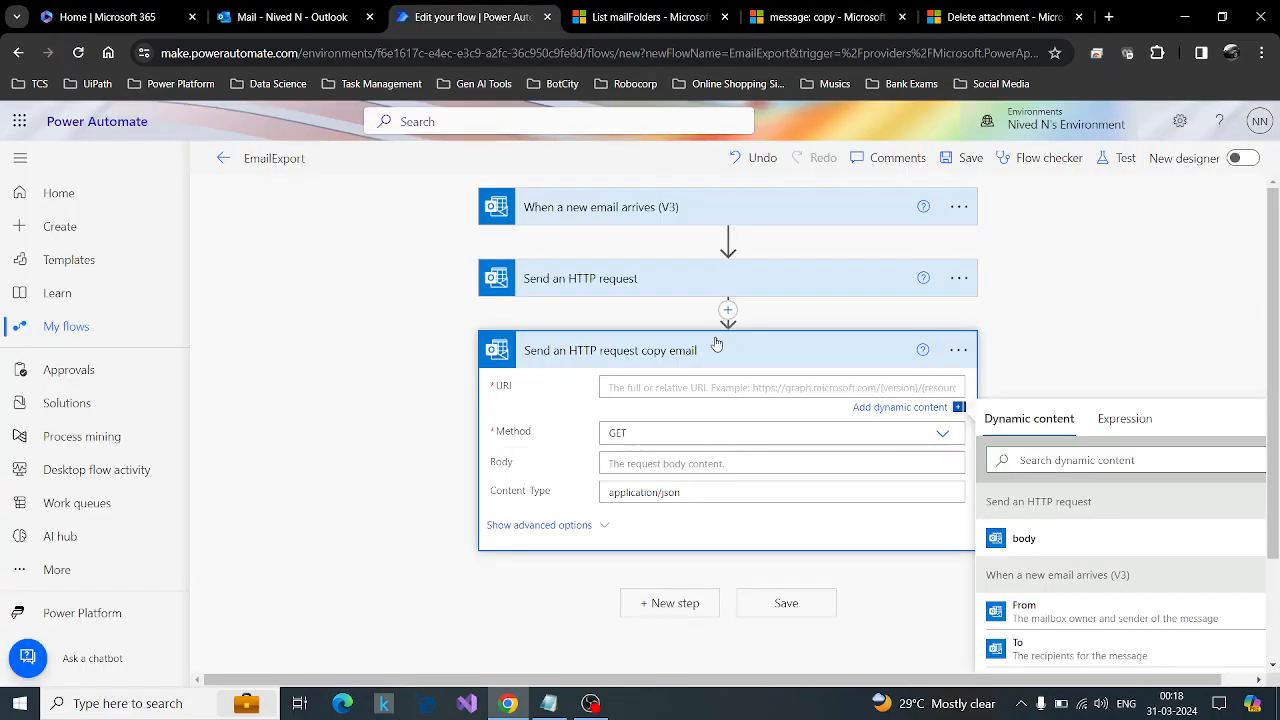
left_click(815, 17)
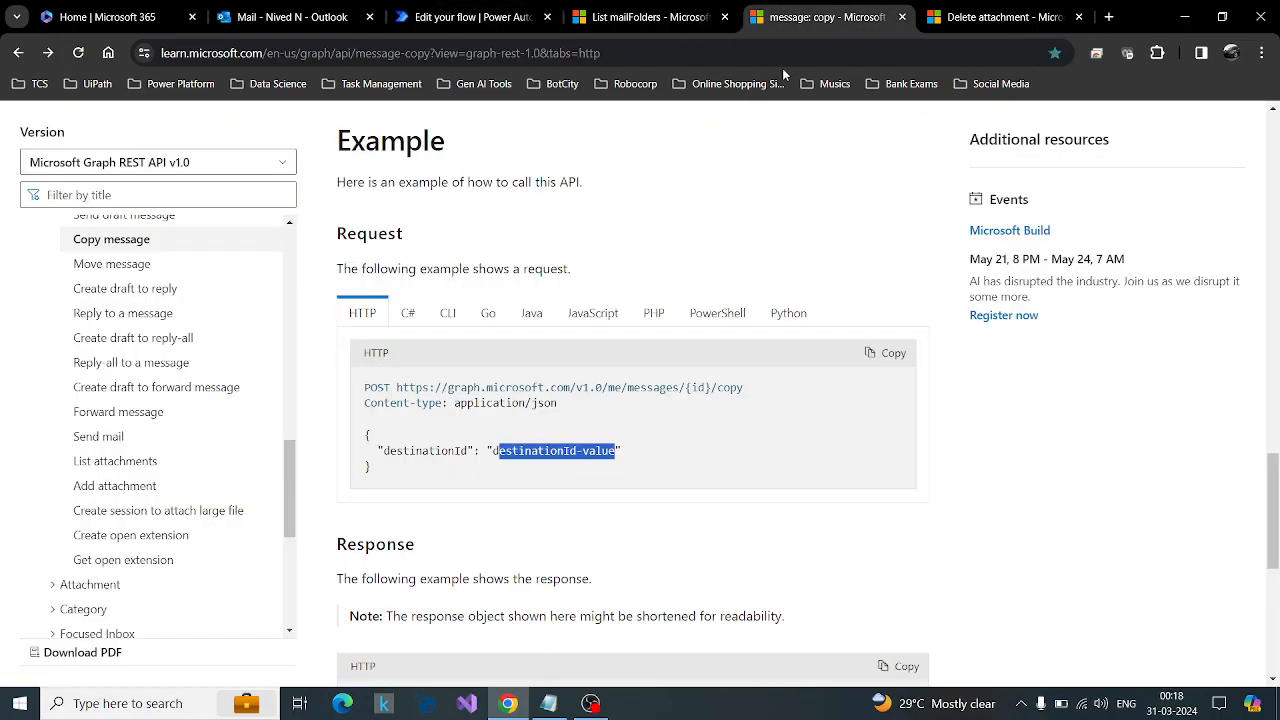
left_click_drag(397, 388, 758, 391)
key("ctrl+c")
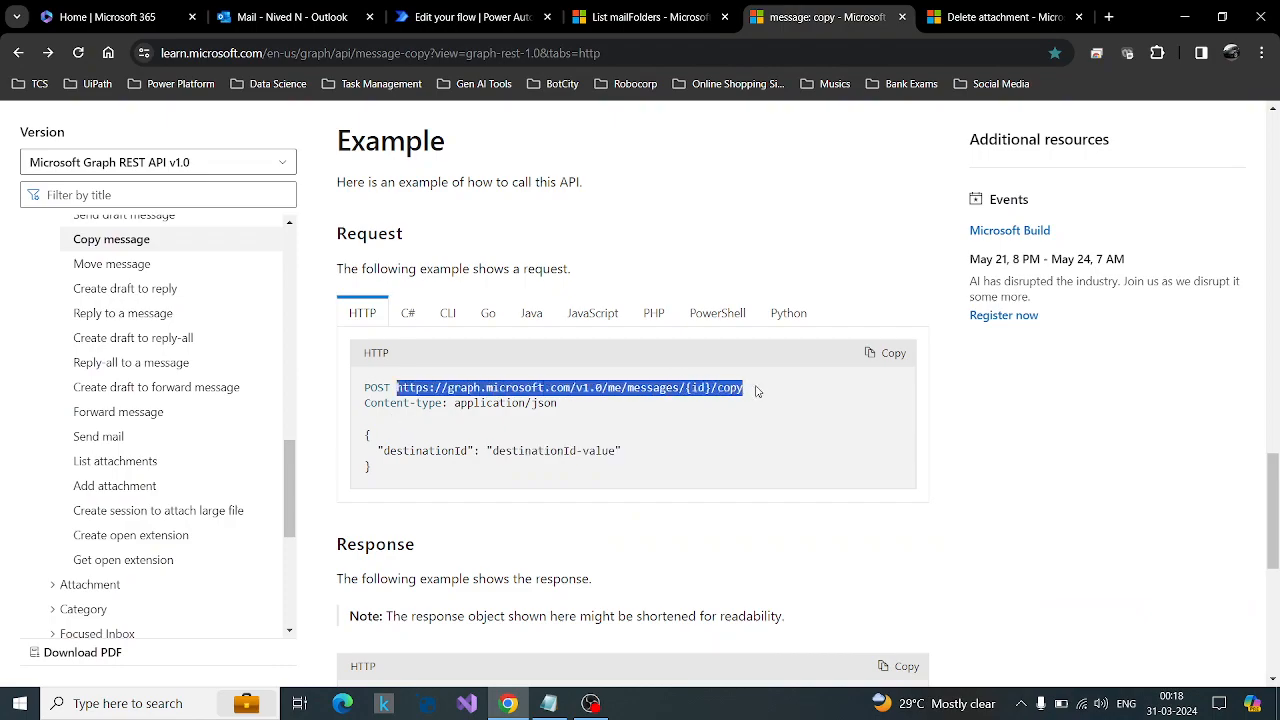
left_click(470, 17)
left_click(670, 390)
key("ctrl+v")
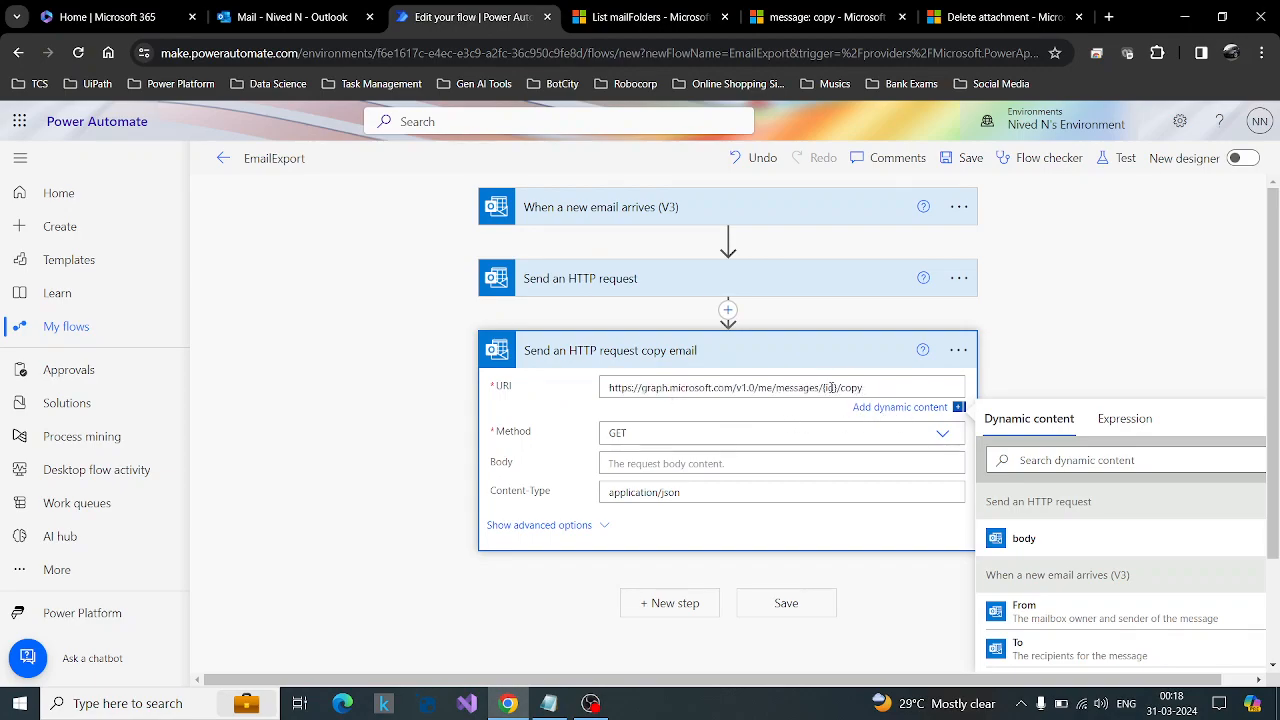
Replace the {id} placeholder in the copy email action's URI with the trigger's Message Id dynamic content.
key("BackSpace")
key("BackSpace")
key("BackSpace")
key("BackSpace")
scroll(1080, 340, "down", 2)
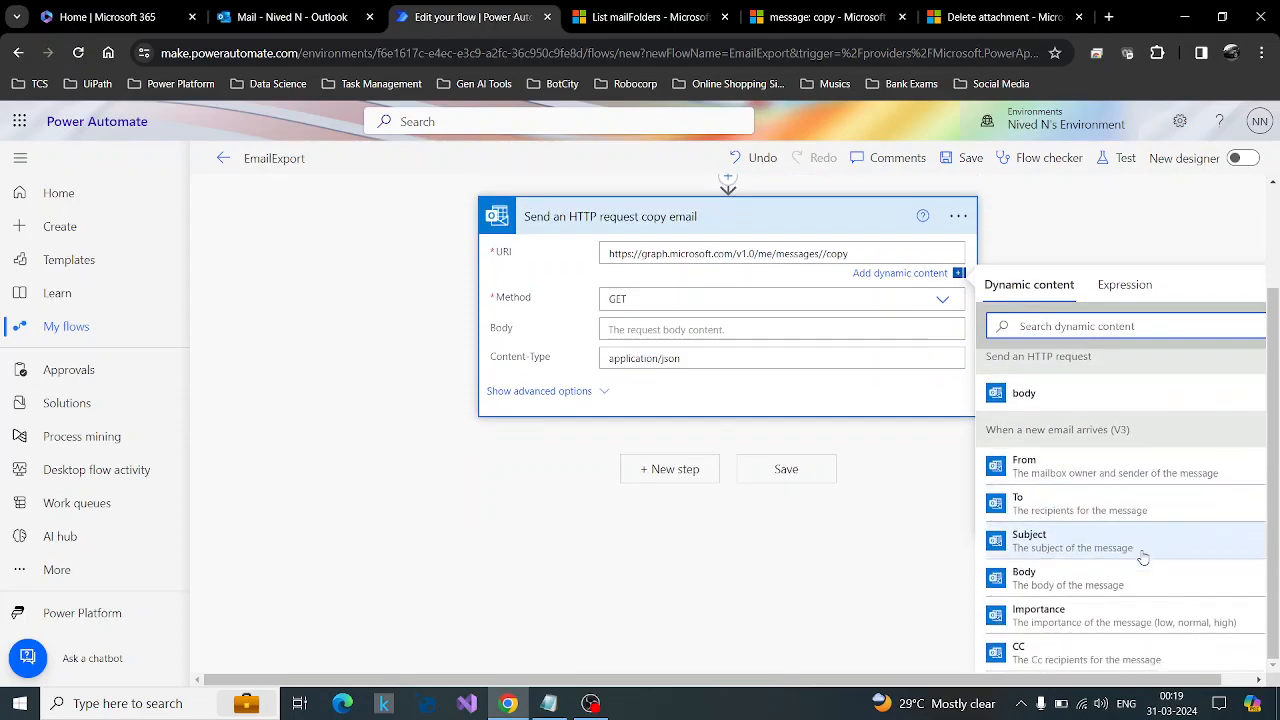
scroll(1143, 557, "down", 3)
scroll(1143, 557, "down", 1)
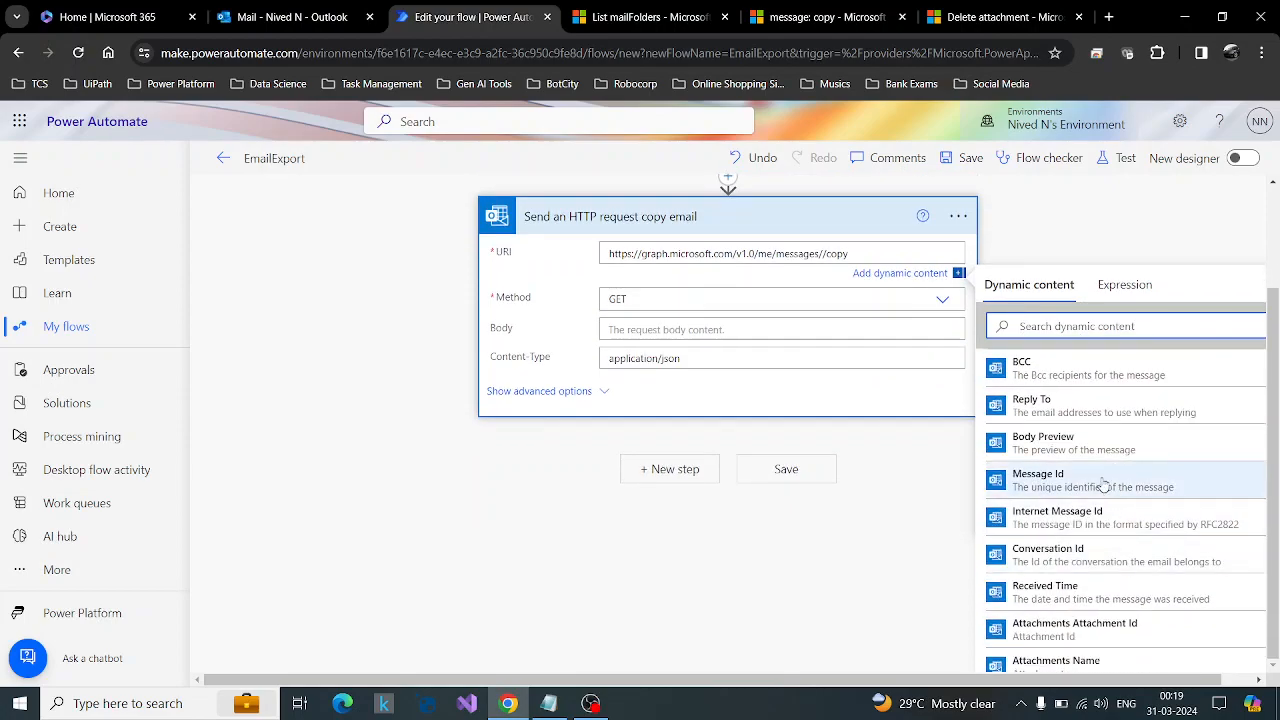
left_click(1038, 480)
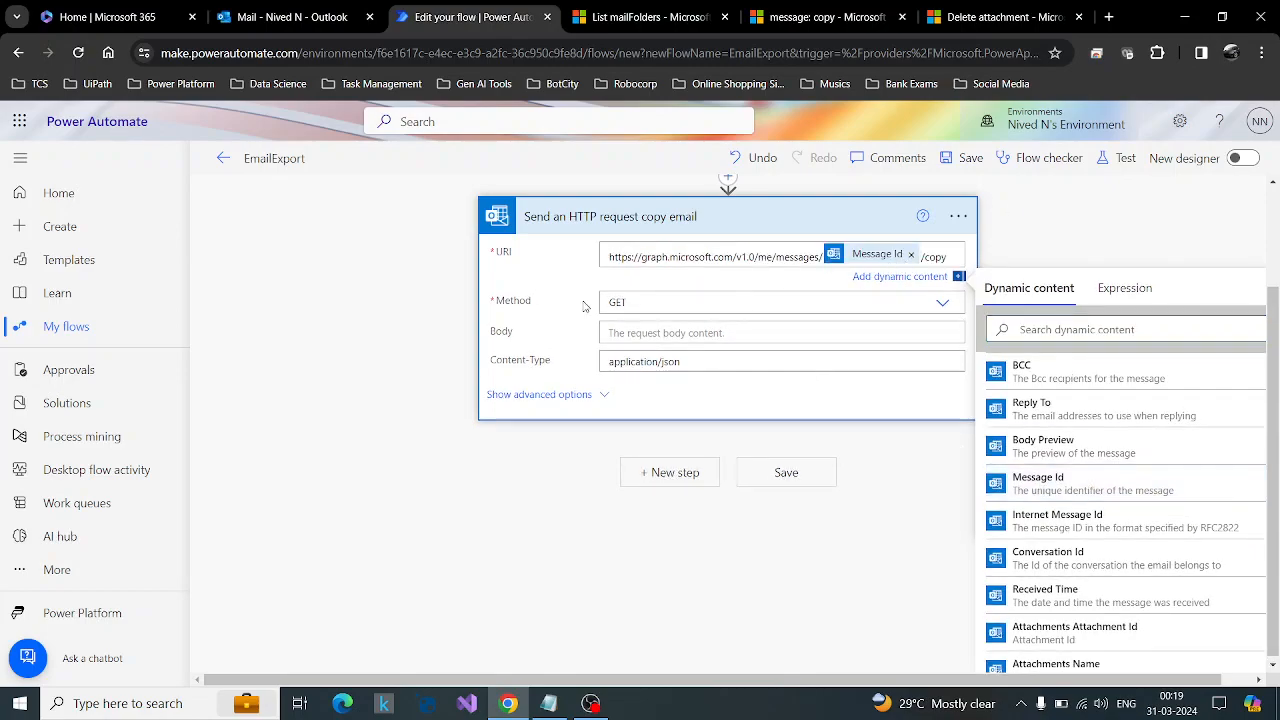
Set the copy email action's method to POST and its body to the reference's destinationId JSON with an empty value.
left_click(948, 304)
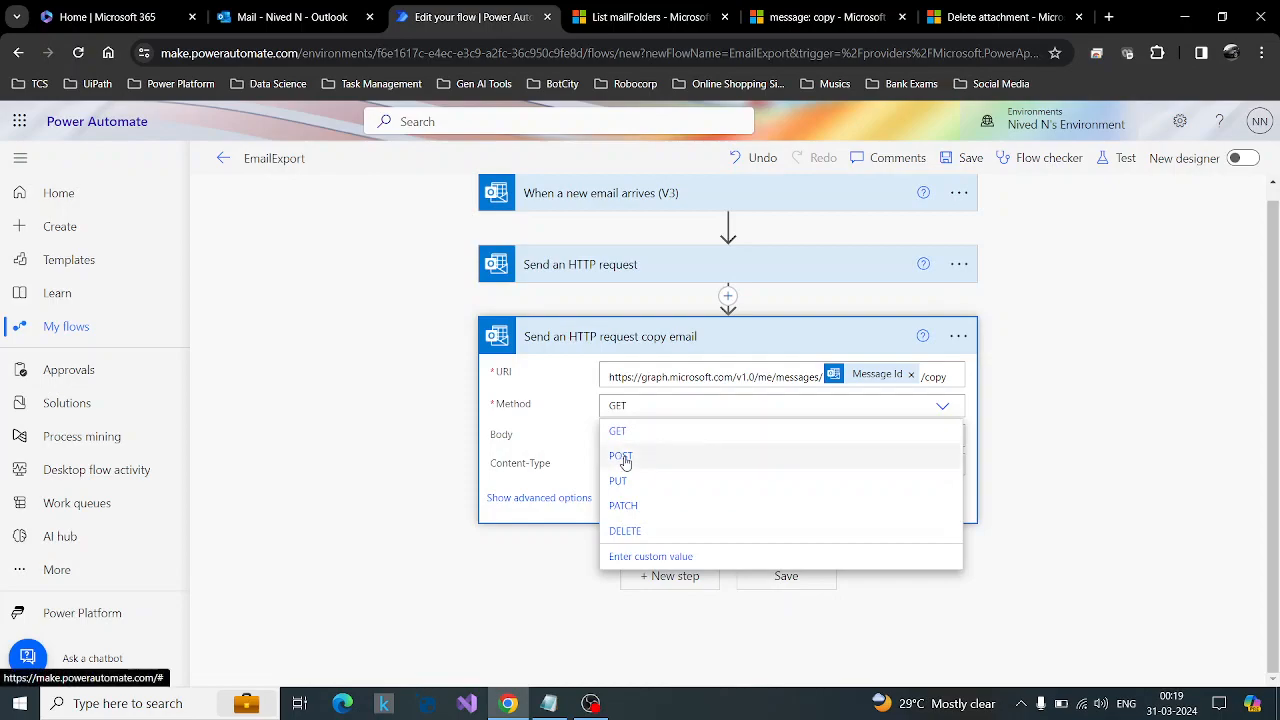
left_click(622, 457)
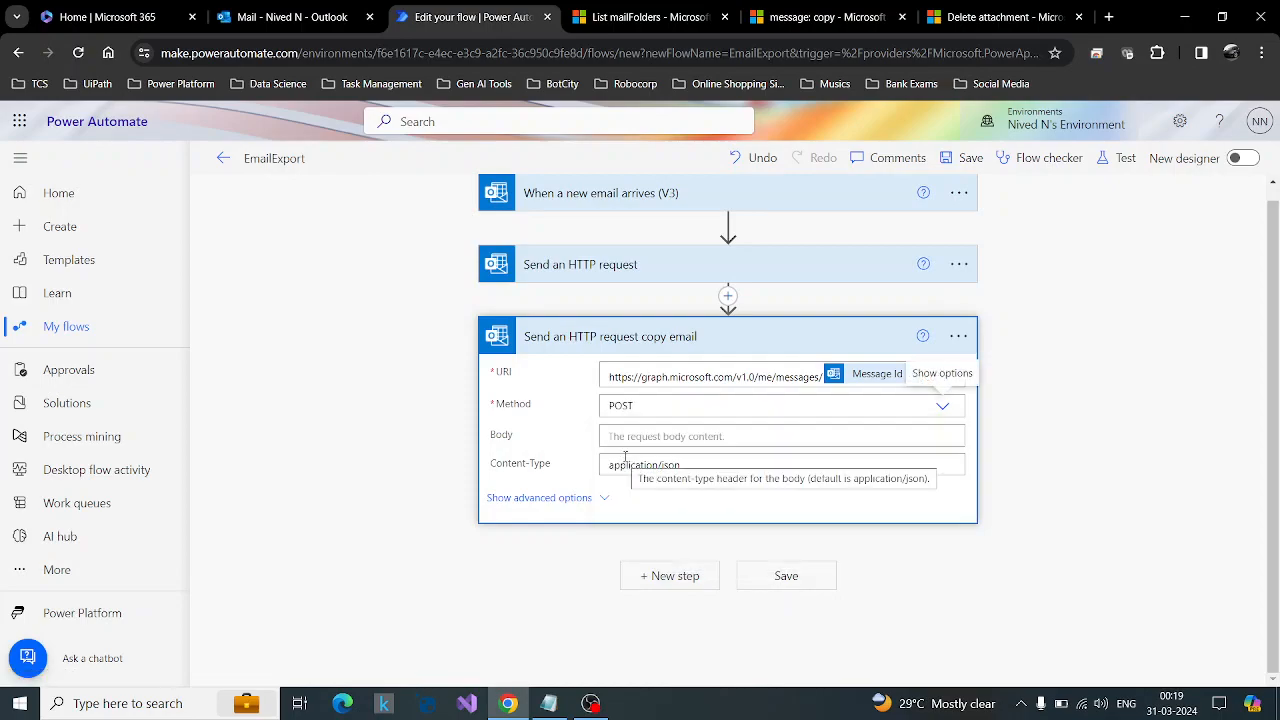
left_click(635, 440)
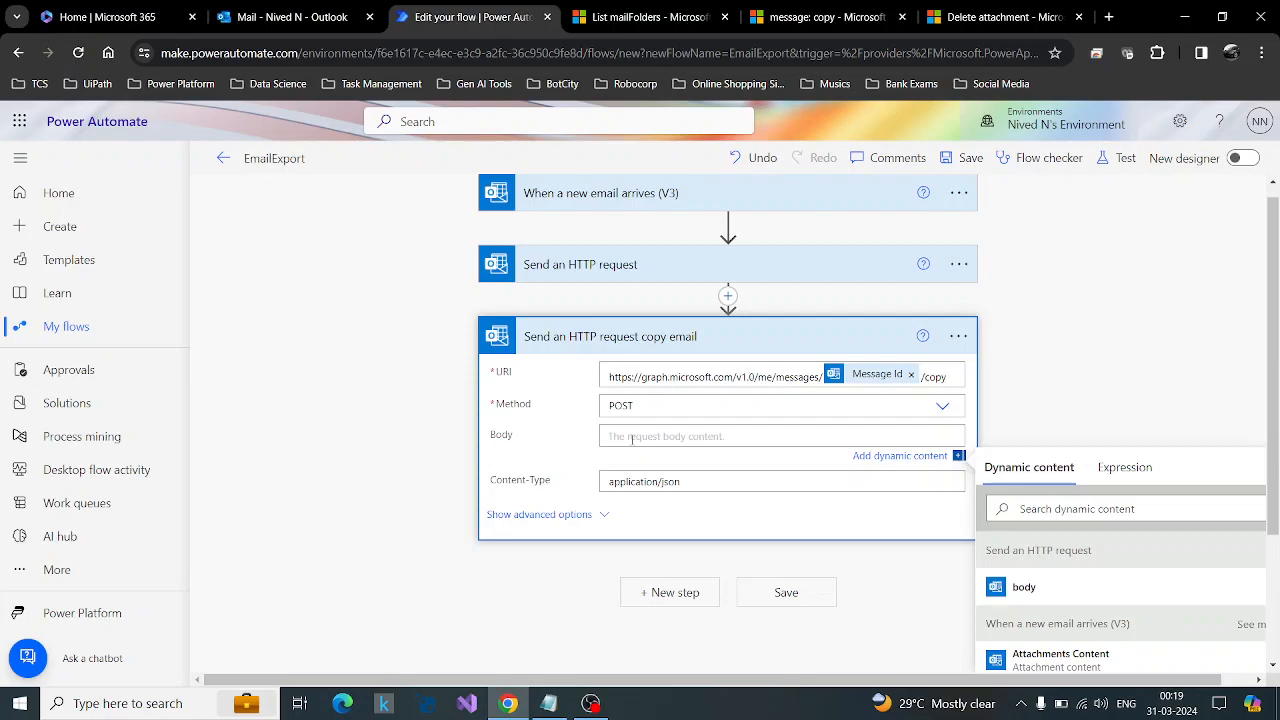
left_click(830, 17)
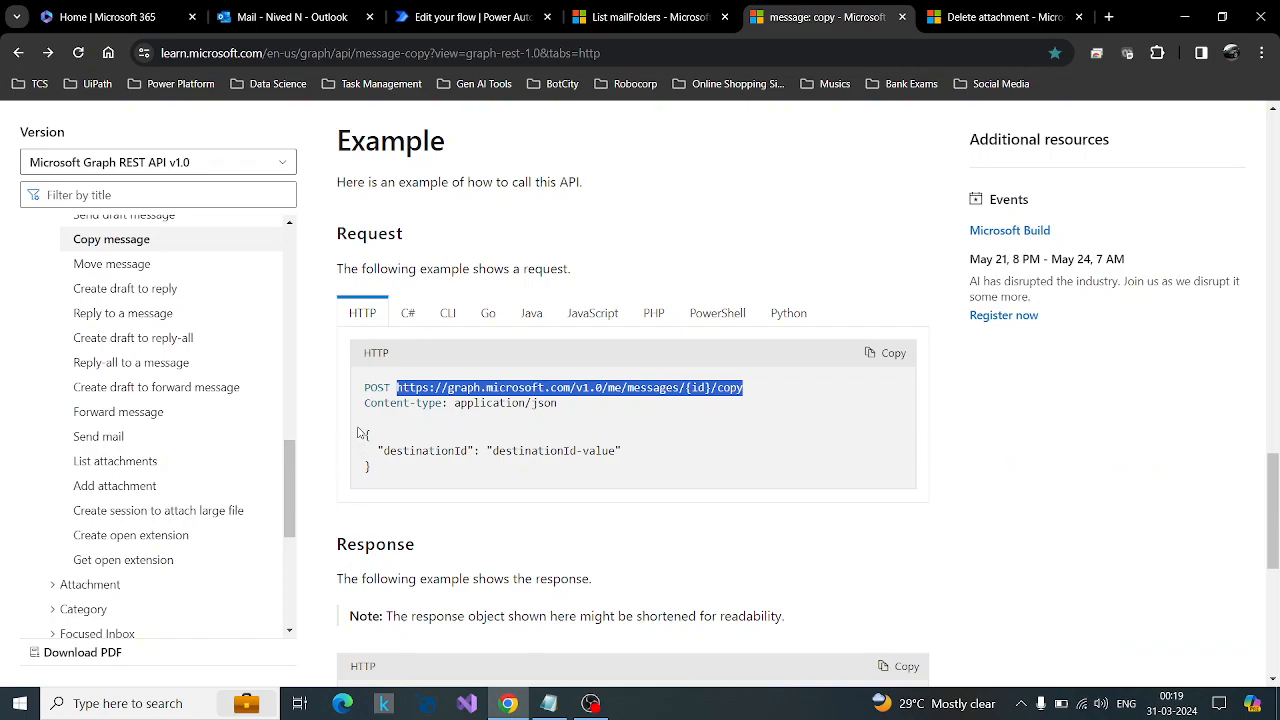
left_click_drag(366, 434, 385, 484)
key("ctrl+c")
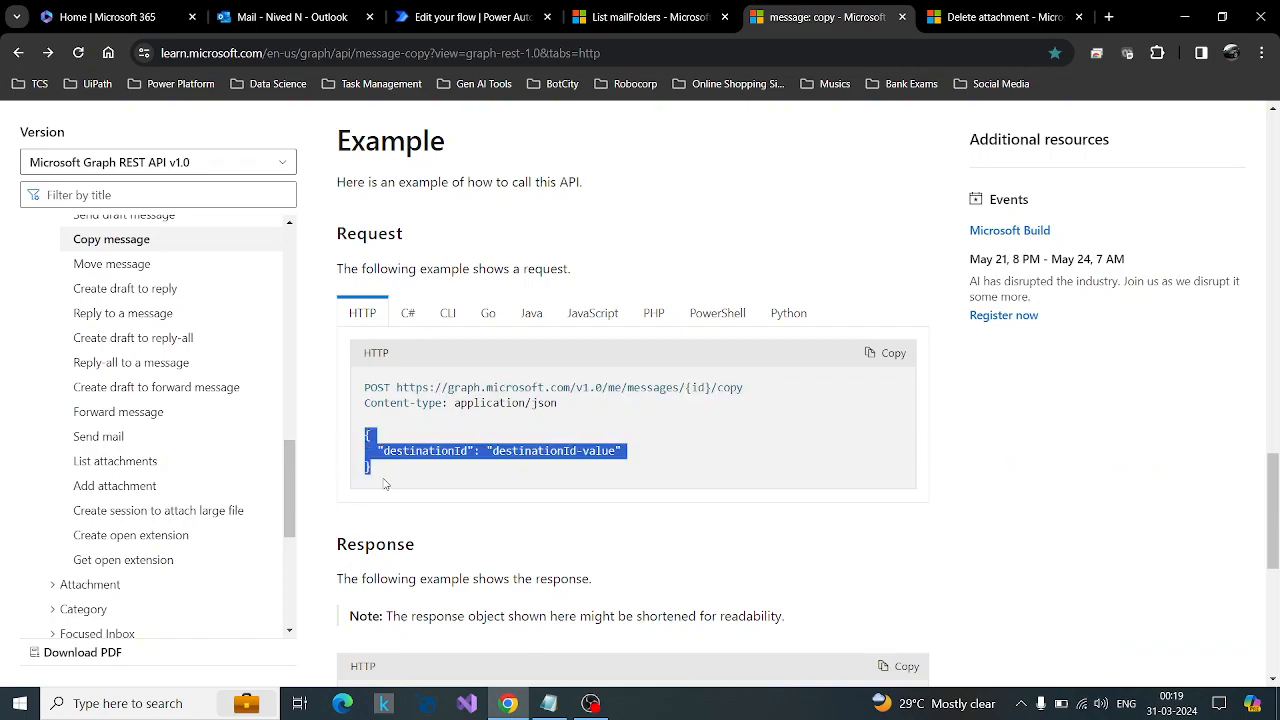
left_click(472, 17)
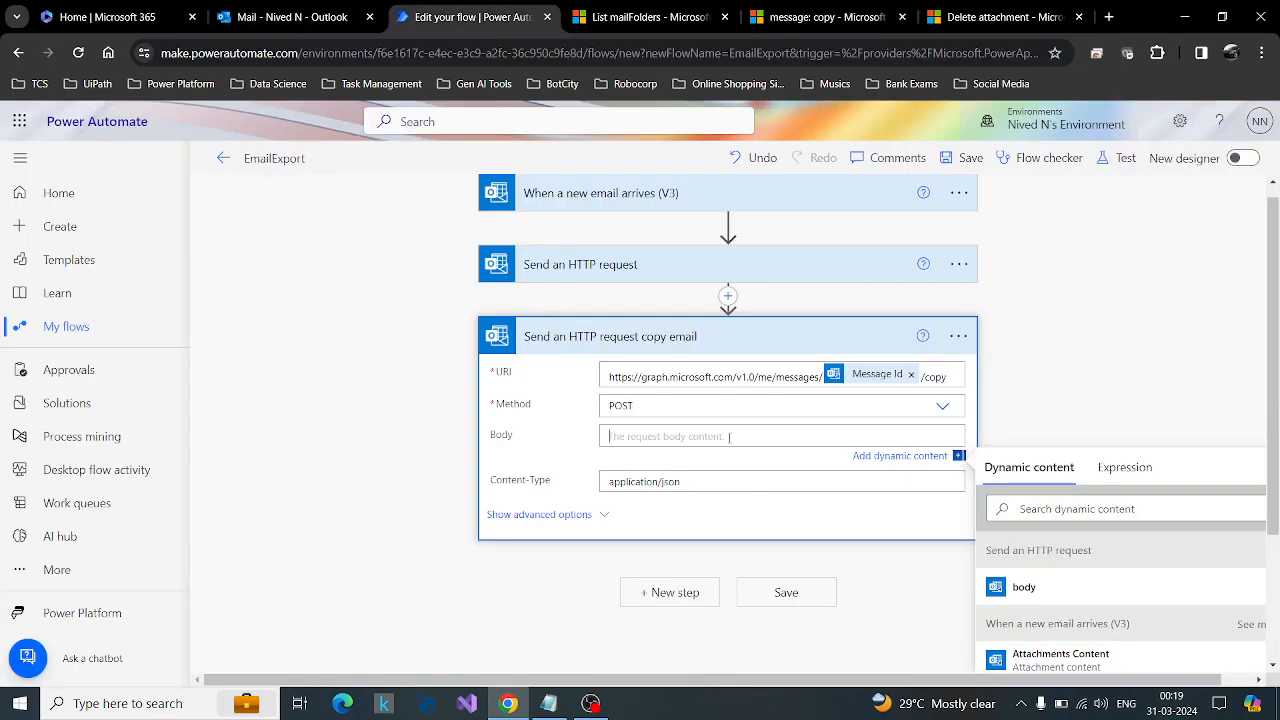
key("ctrl+v")
left_click_drag(688, 456, 776, 456)
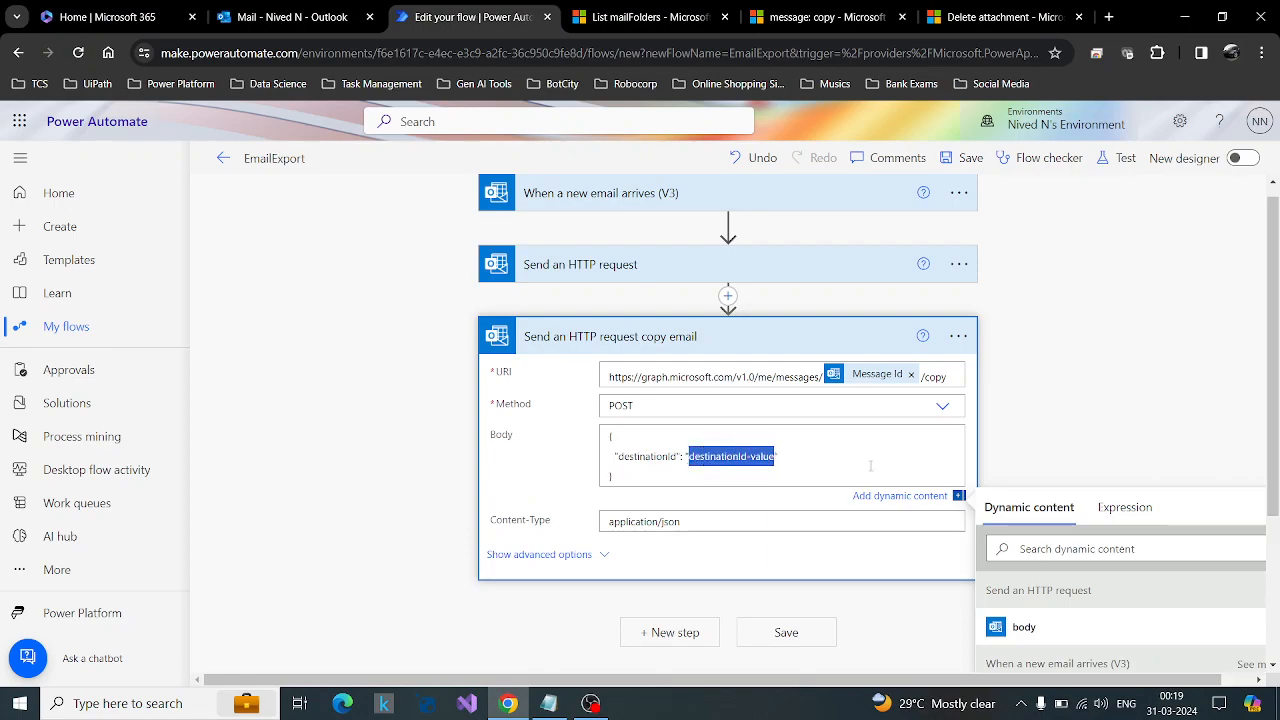
key("BackSpace")
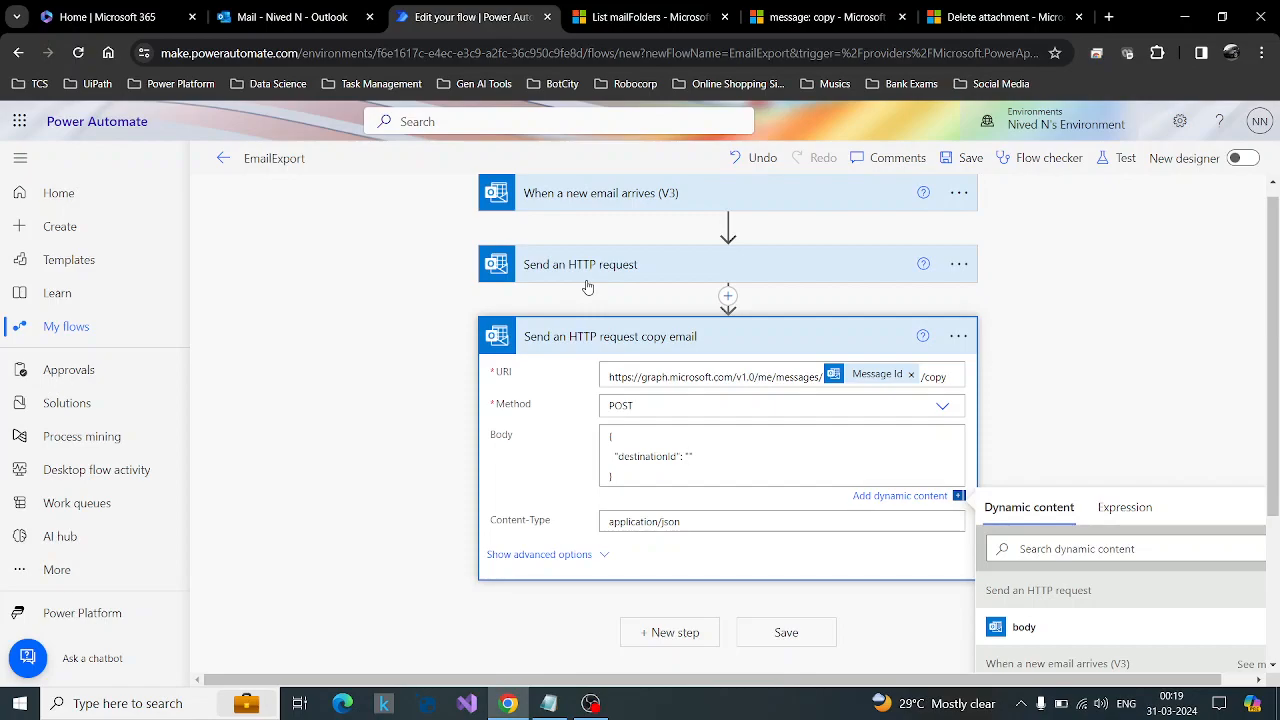
left_click(1125, 508)
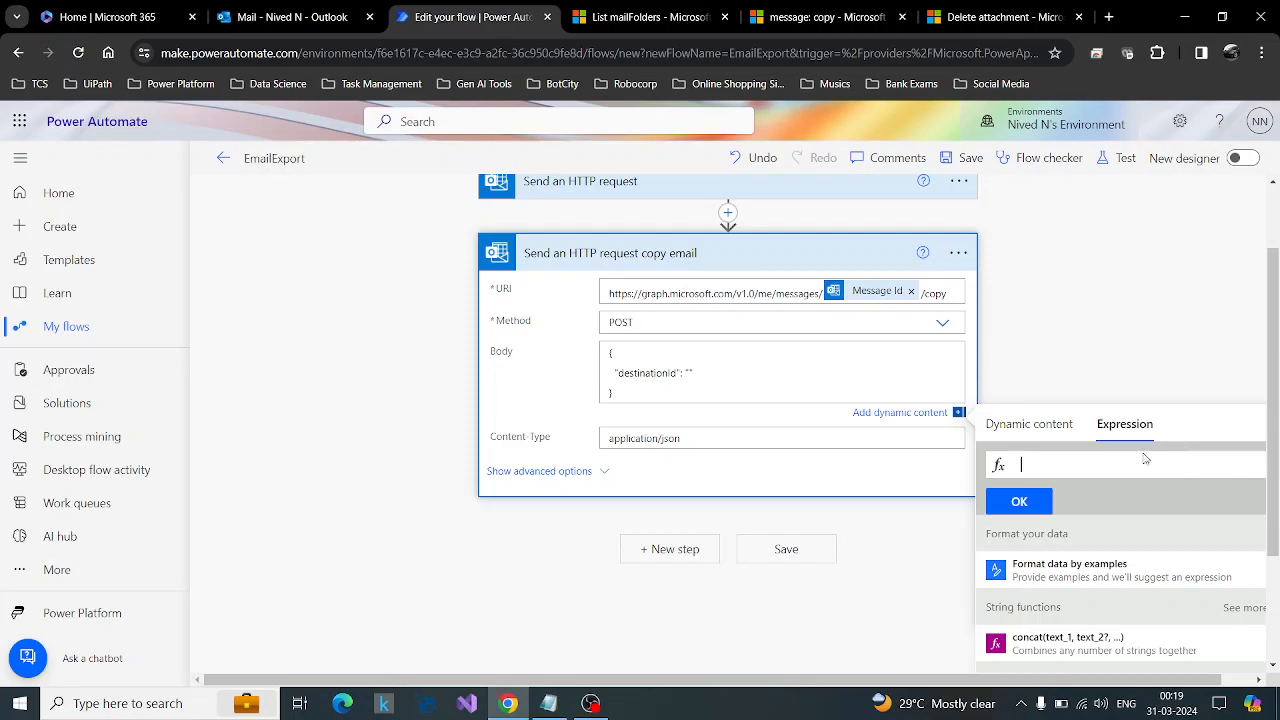
left_click(1030, 430)
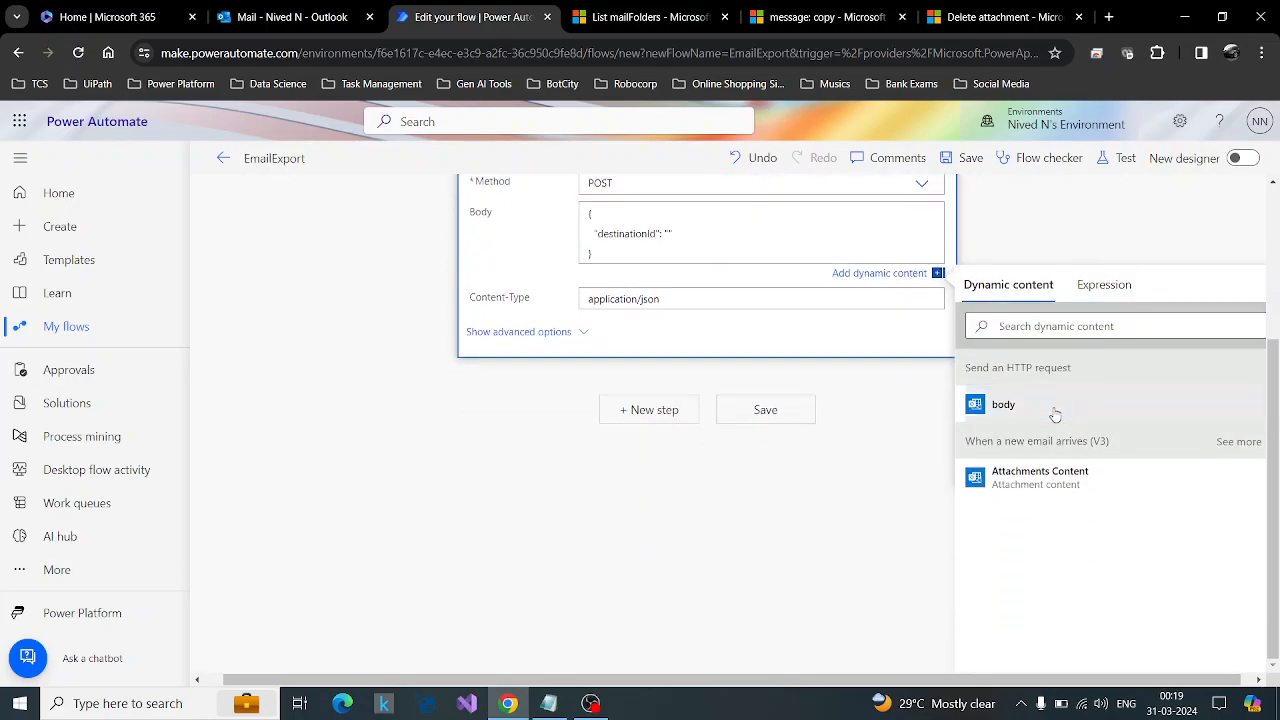
left_click(1054, 410)
left_click(706, 319)
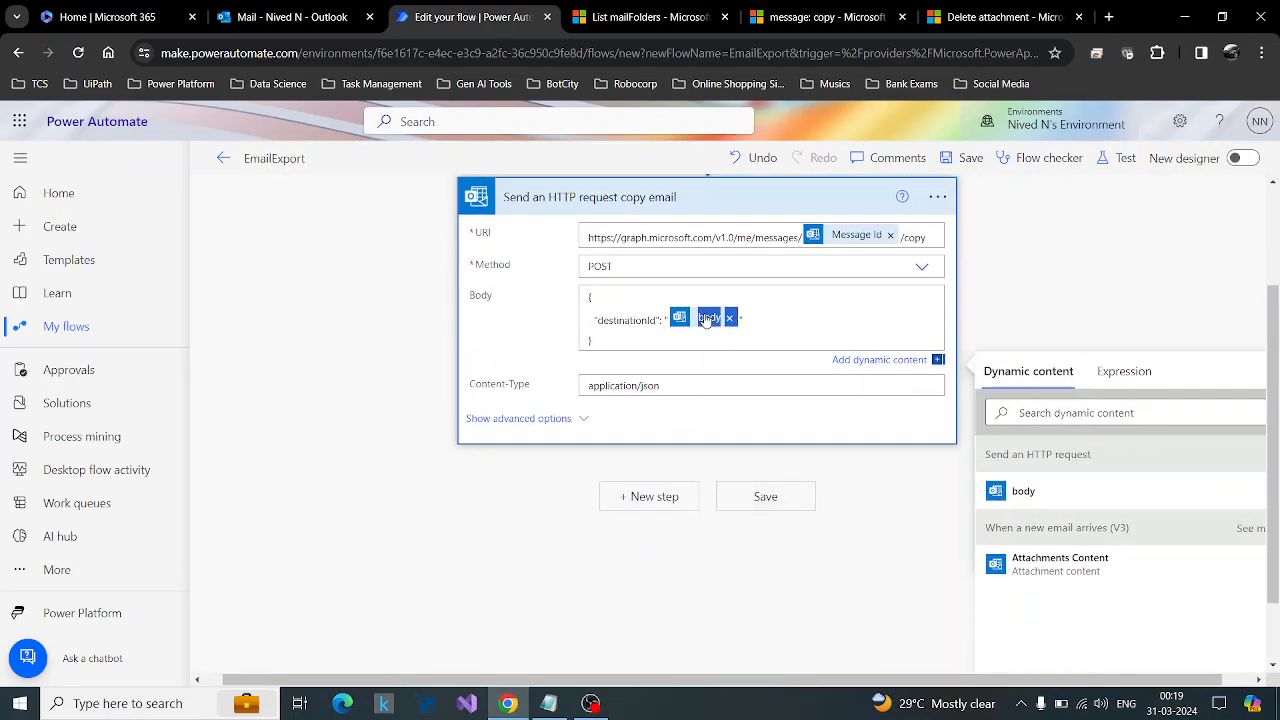
left_click(729, 318)
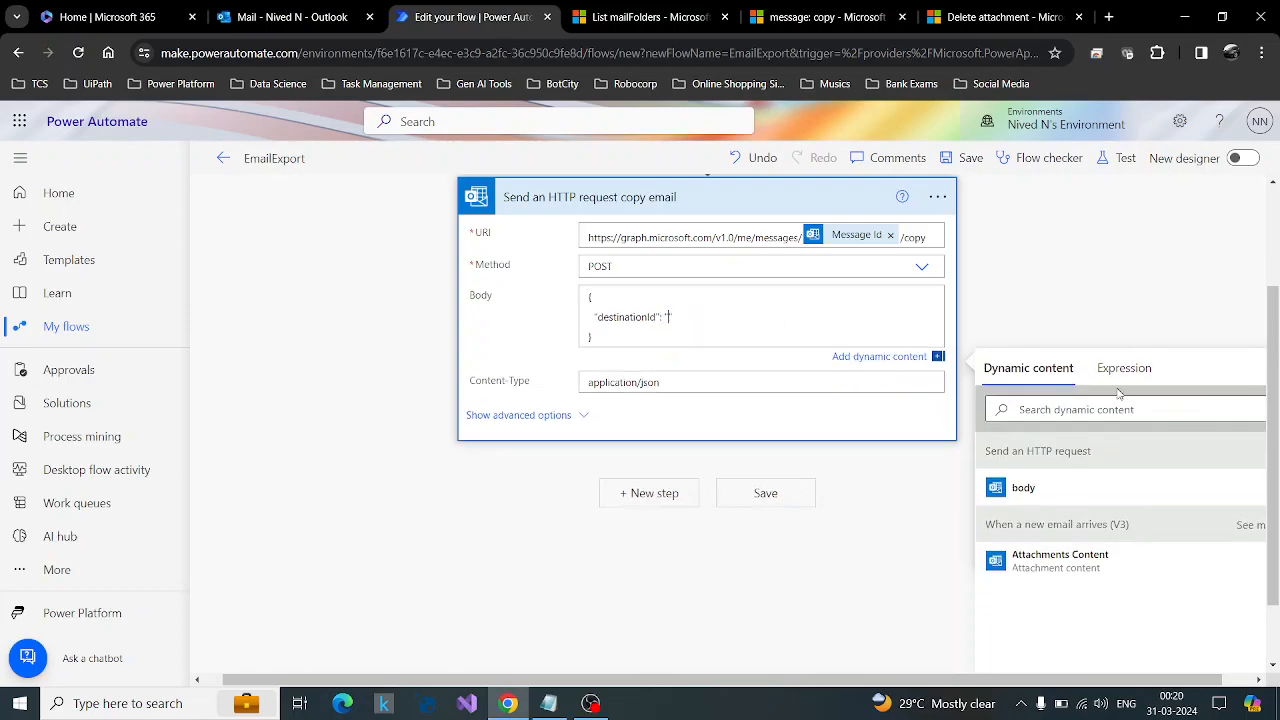
left_click(1125, 368)
type("@{body('send_an_HTTP_request')}")
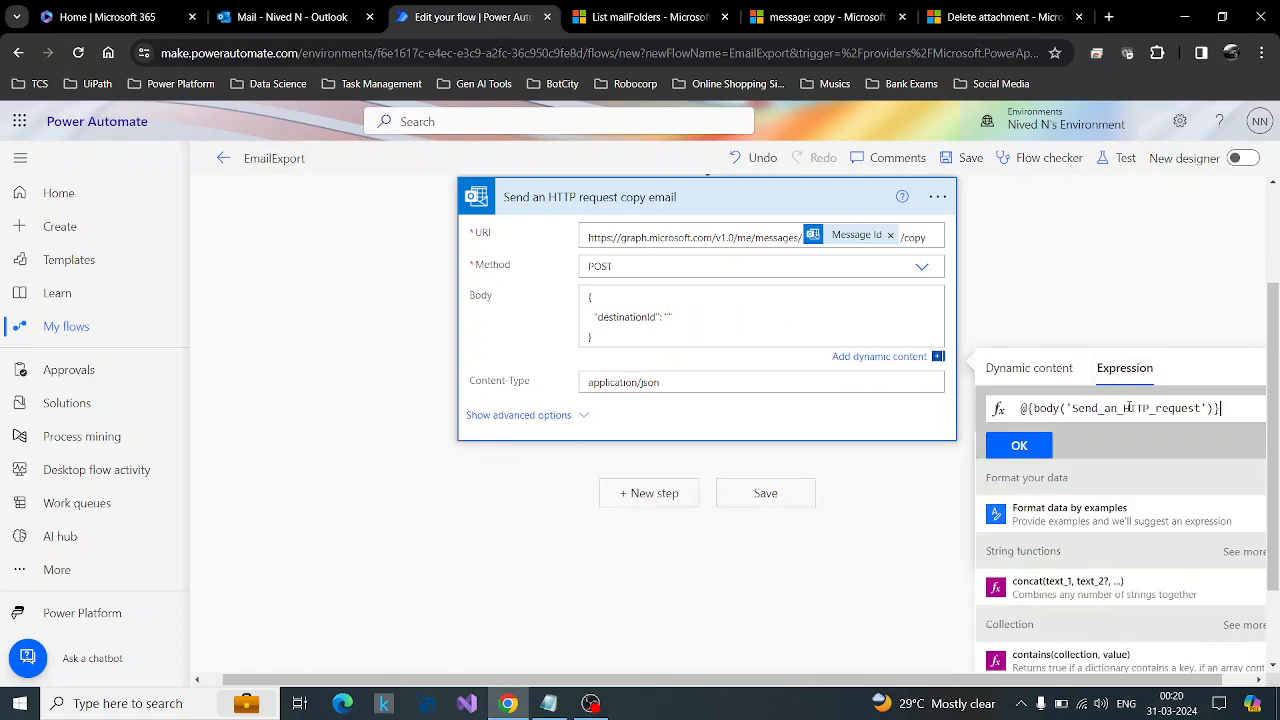
key("BackSpace")
left_click(1030, 408)
key("BackSpace")
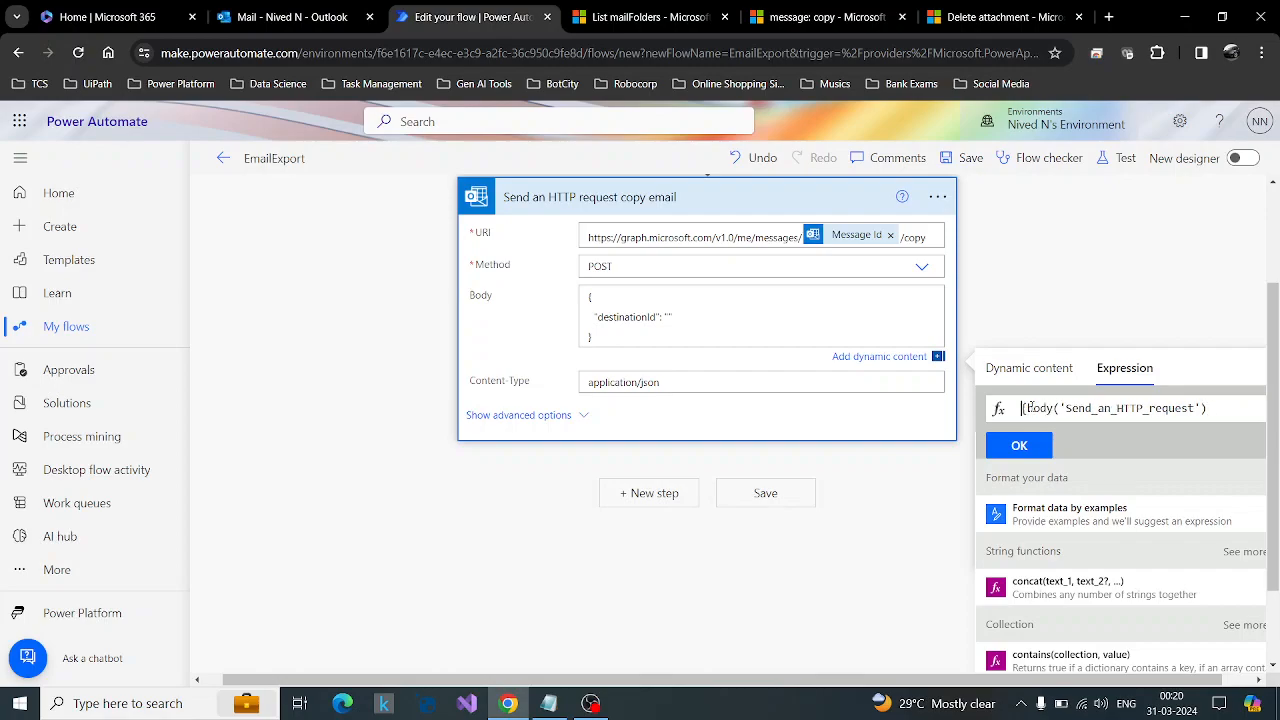
scroll(389, 296, "up", 2)
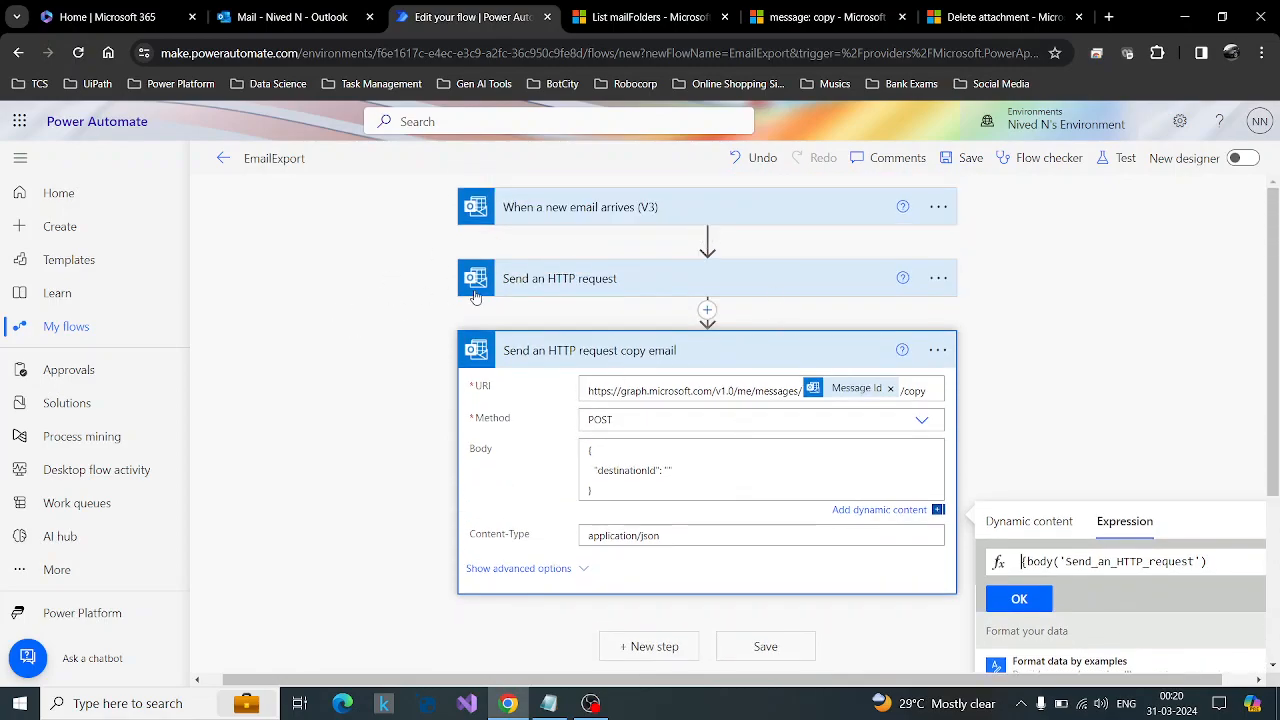
scroll(1143, 408, "down", 1)
left_click(1225, 477)
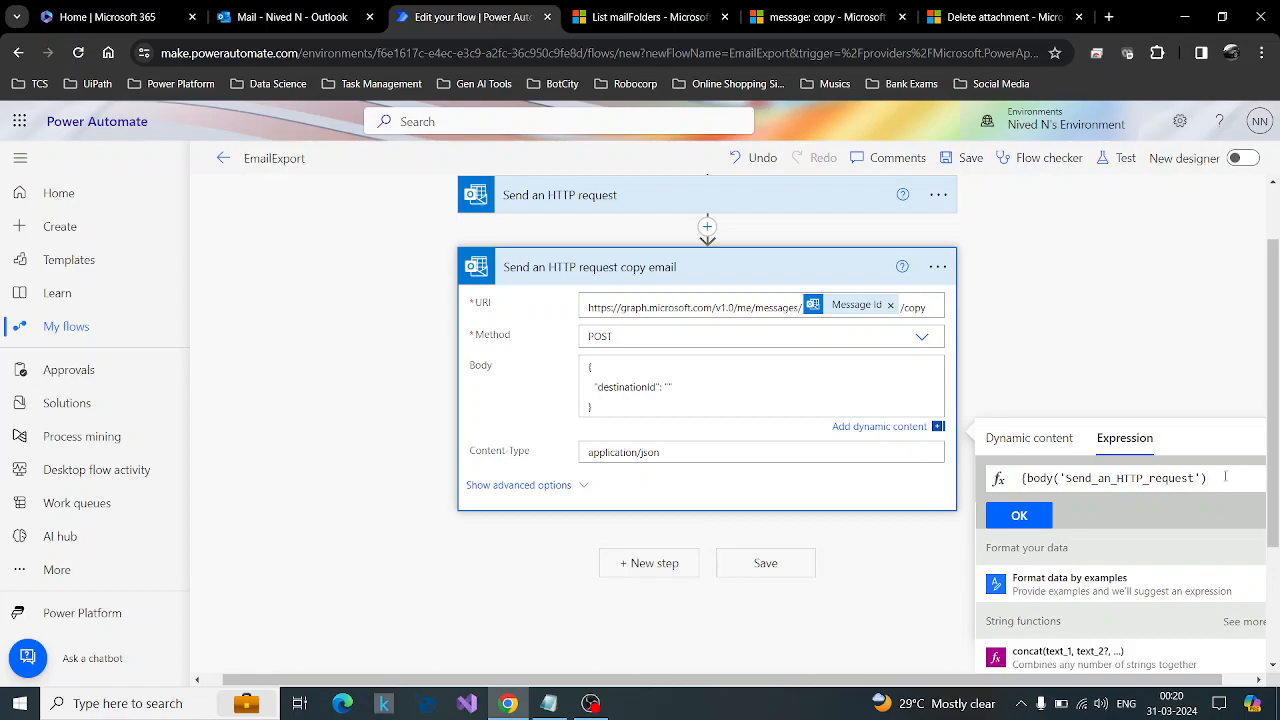
left_click_drag(1225, 477, 979, 483)
key("BackSpace")
left_click(1087, 308)
Rename the first Send an HTTP request action to "Send an HTTP request-list mailfolders".
left_click(959, 278)
left_click(1049, 334)
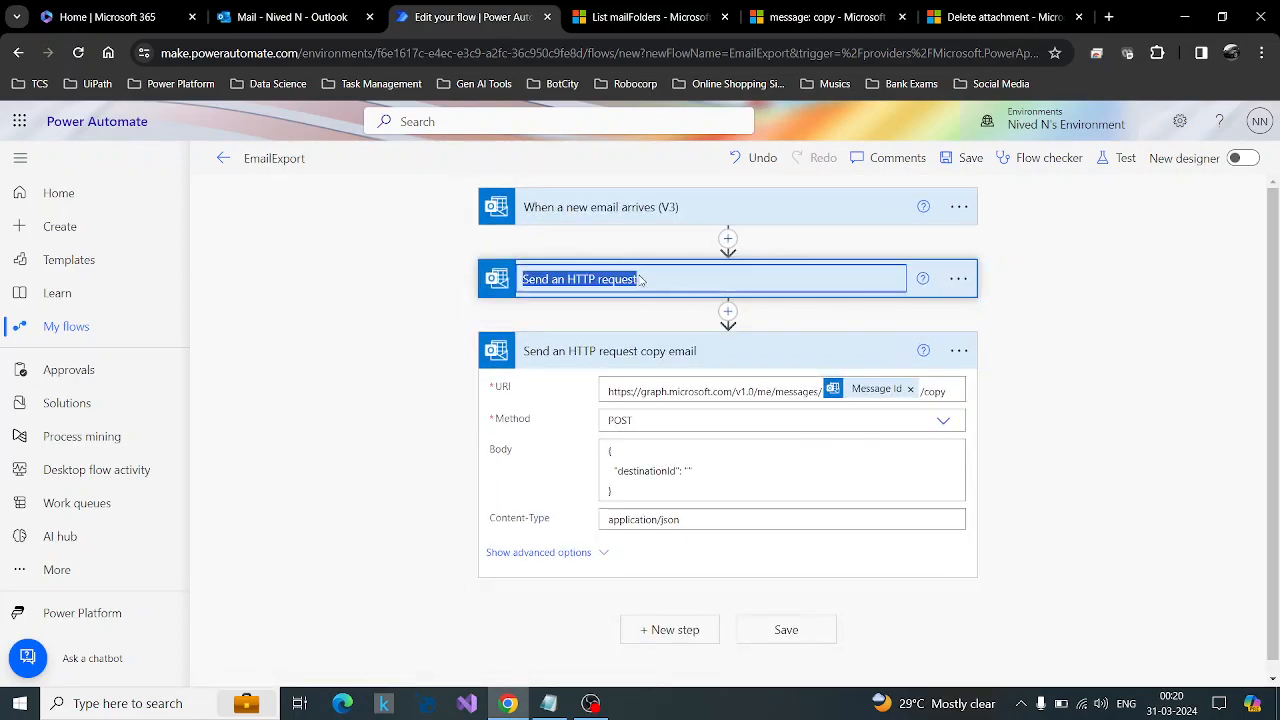
left_click(650, 278)
type("-")
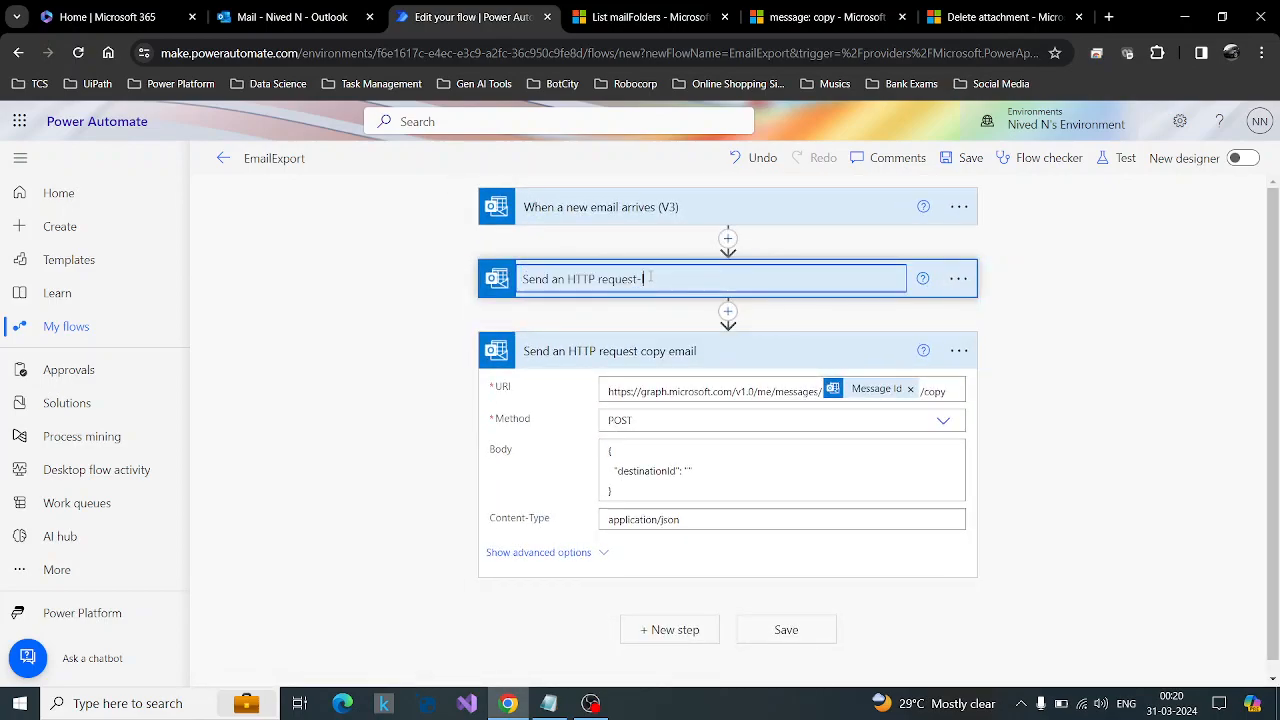
type("list mailfolders")
key("Return")
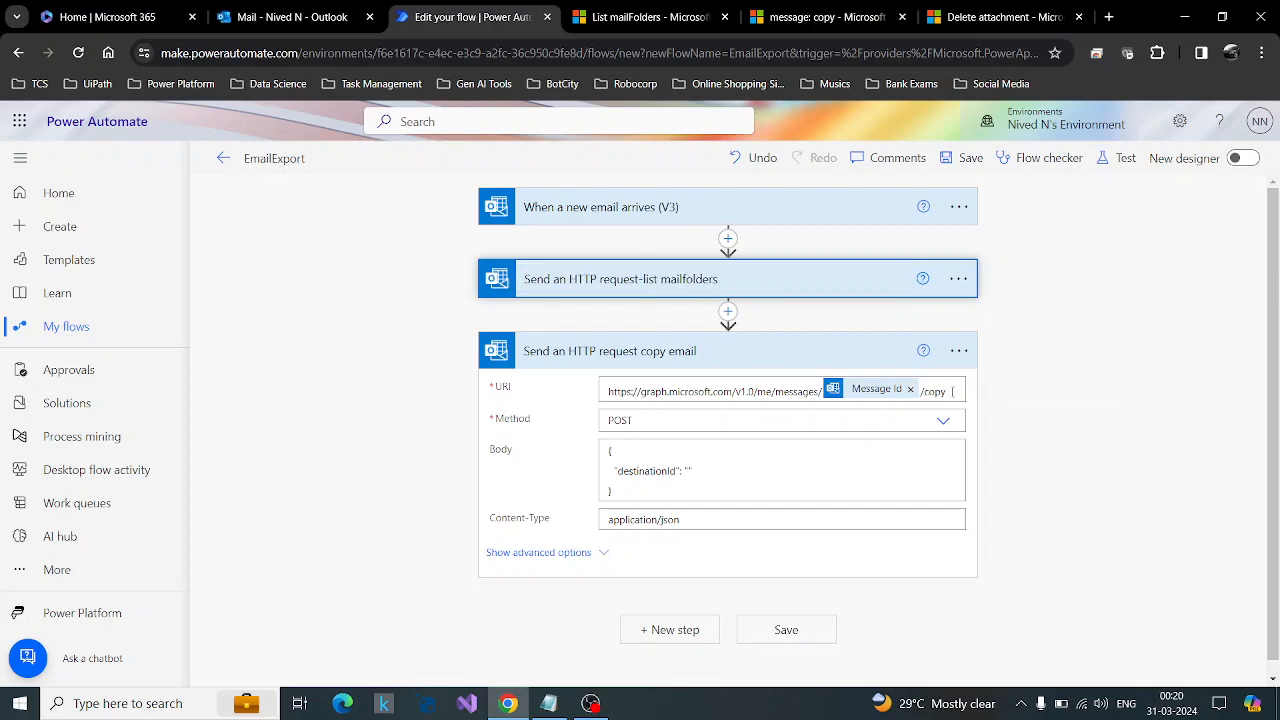
Insert the list mailfolders body as dynamic content between the destinationId quotes and cut it out for reuse in an expression.
scroll(1002, 418, "down", 1)
left_click(688, 458)
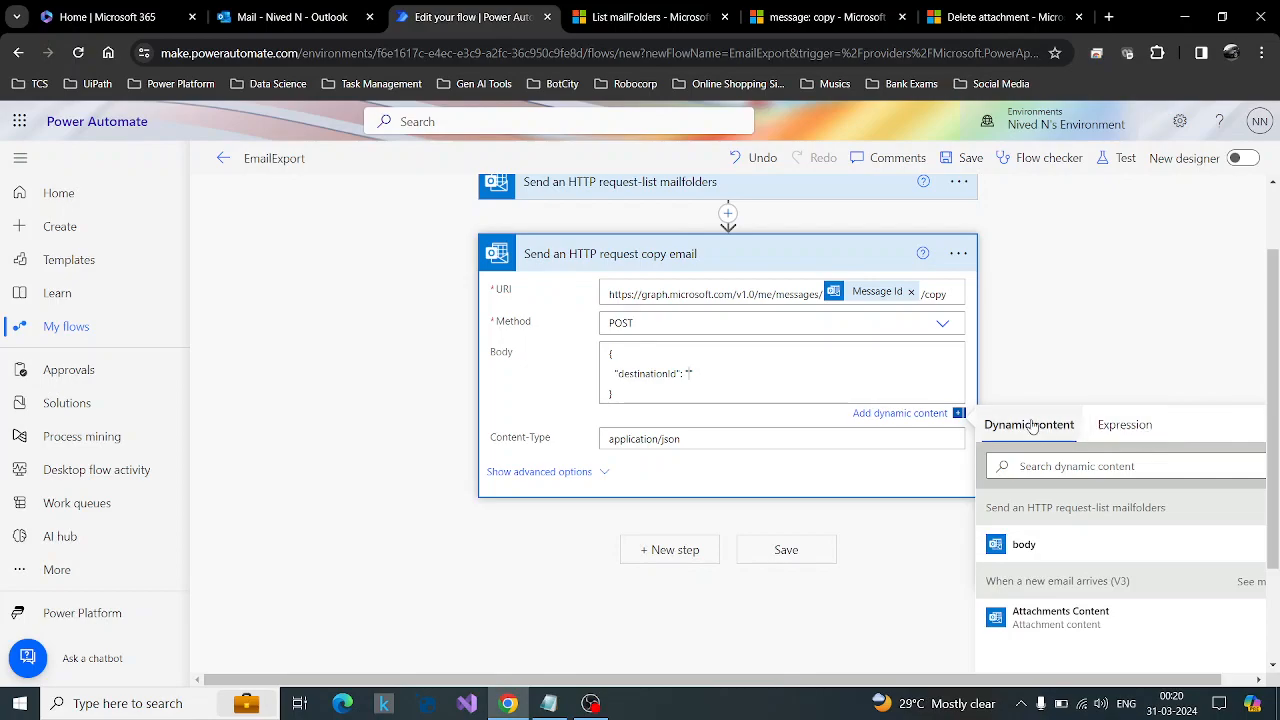
left_click(1080, 545)
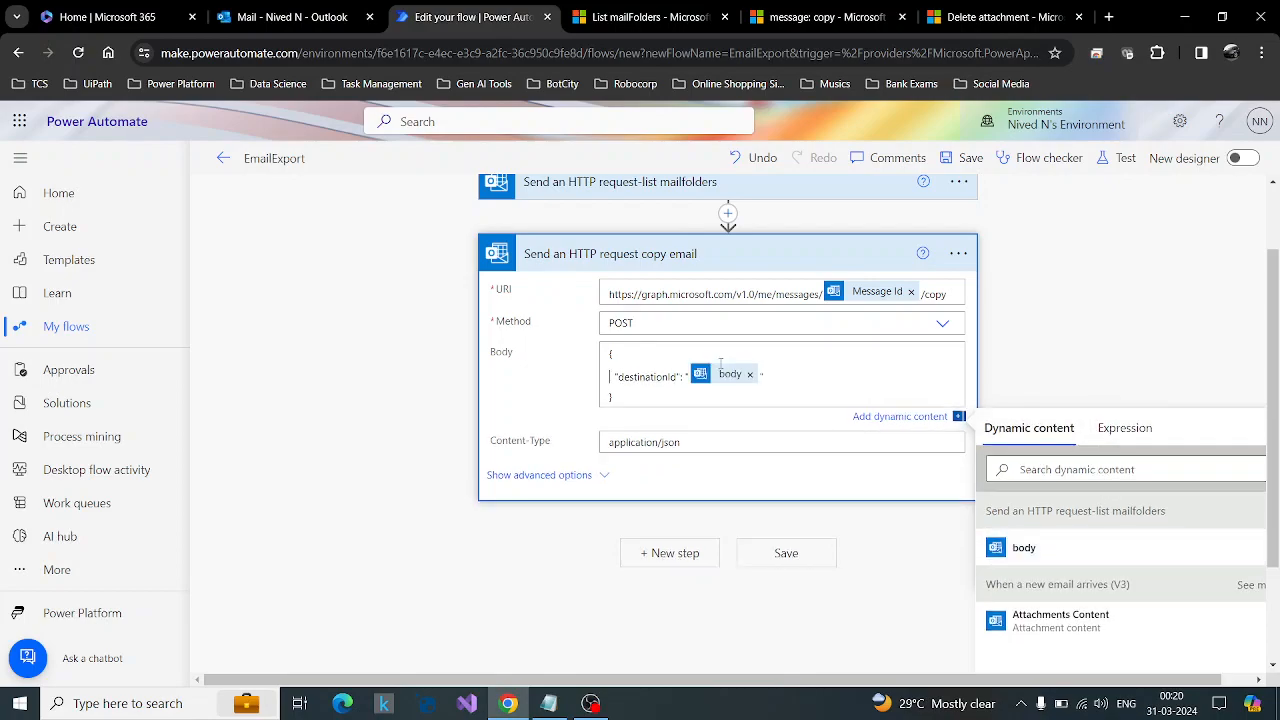
left_click(727, 378)
left_click(749, 376)
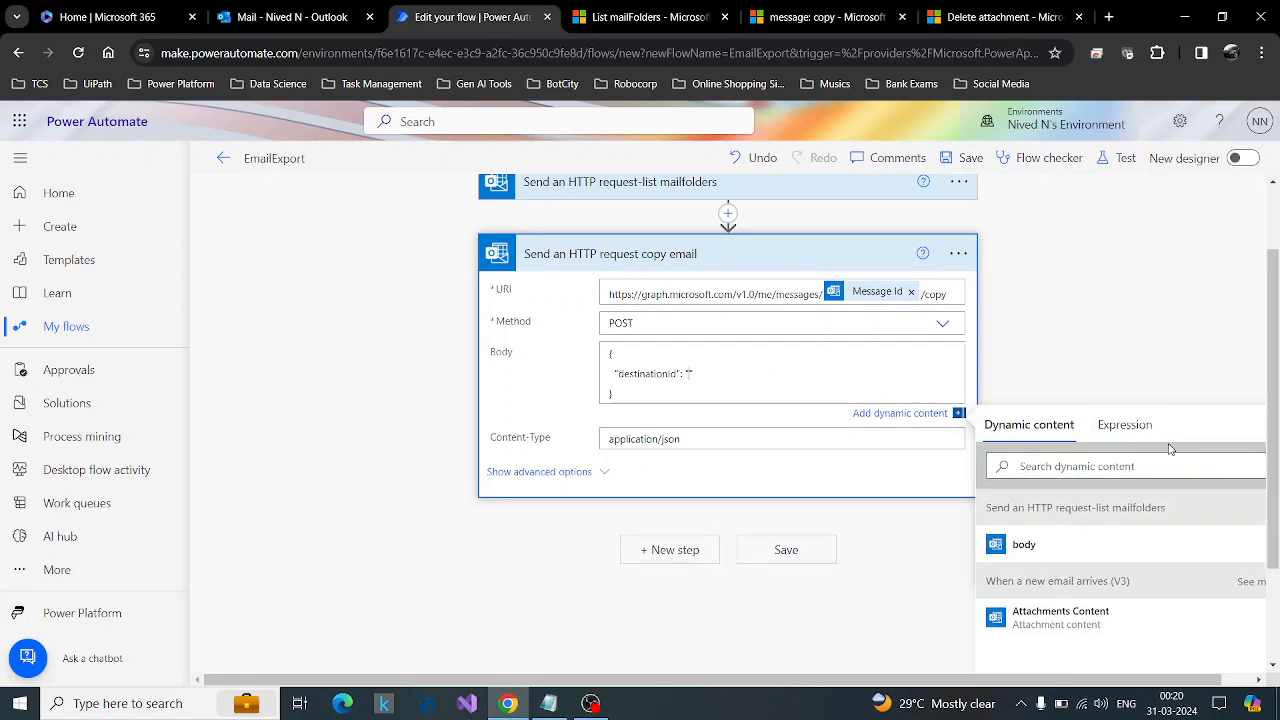
Start a destinationId expression from the pasted reference, stripping its wrapper to leave body('Send_an_HTTP_request-list_mailfolders').
left_click(1130, 430)
key("ctrl+v")
key("BackSpace")
key("Left")
key("Left")
key("Left")
key("Left")
key("Left")
key("Left")
key("Left")
key("Left")
key("Left")
key("Left")
key("Left")
key("Left")
key("Left")
key("Left")
key("Left")
key("Left")
key("Left")
key("Left")
key("Left")
key("Left")
key("Left")
key("Left")
key("Left")
key("Left")
key("Left")
key("Left")
key("Left")
key("Left")
key("Left")
key("Left")
key("Left")
key("Left")
key("Left")
key("Left")
key("Left")
key("Left")
key("Left")
key("Left")
key("Left")
key("Left")
key("Right")
key("Right")
key("BackSpace")
key("BackSpace")
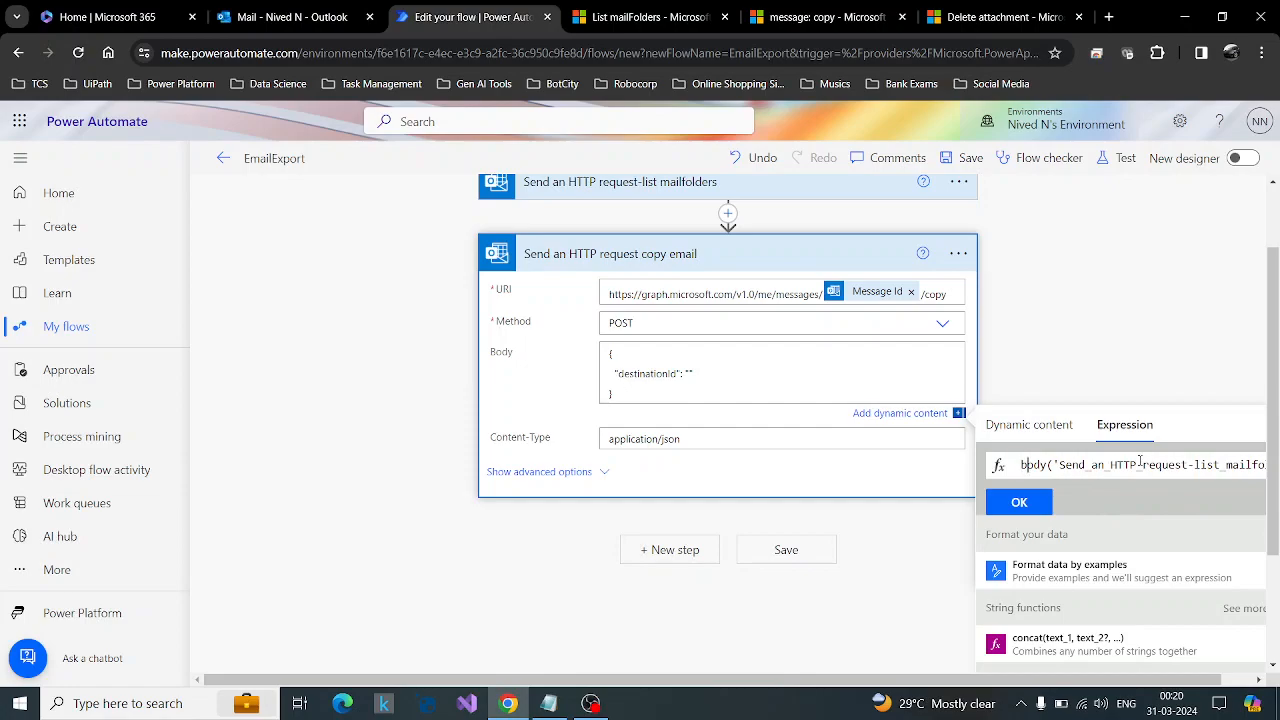
Append ?['value'] and a closing parenthesis to the body reference in the expression.
key("Right")
key("Right")
key("Right")
key("Right")
key("Right")
key("Right")
key("Right")
key("Right")
key("Right")
key("Right")
key("Right")
key("Right")
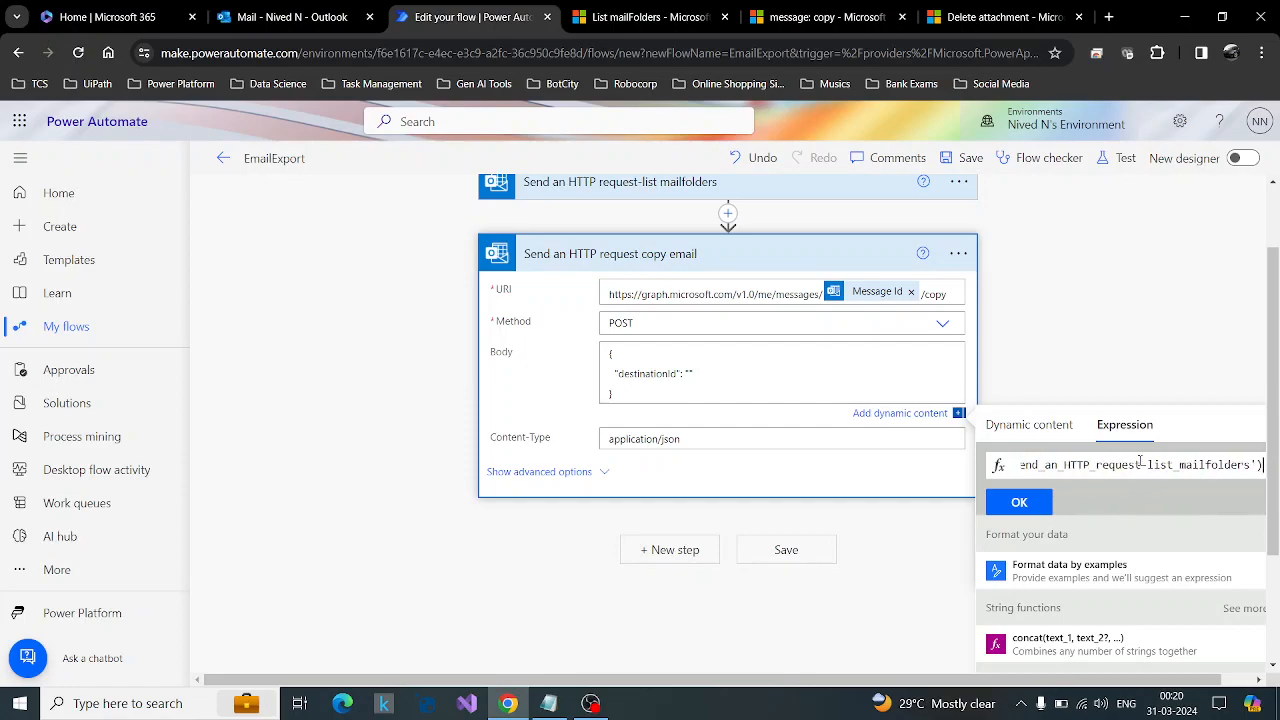
type("?")
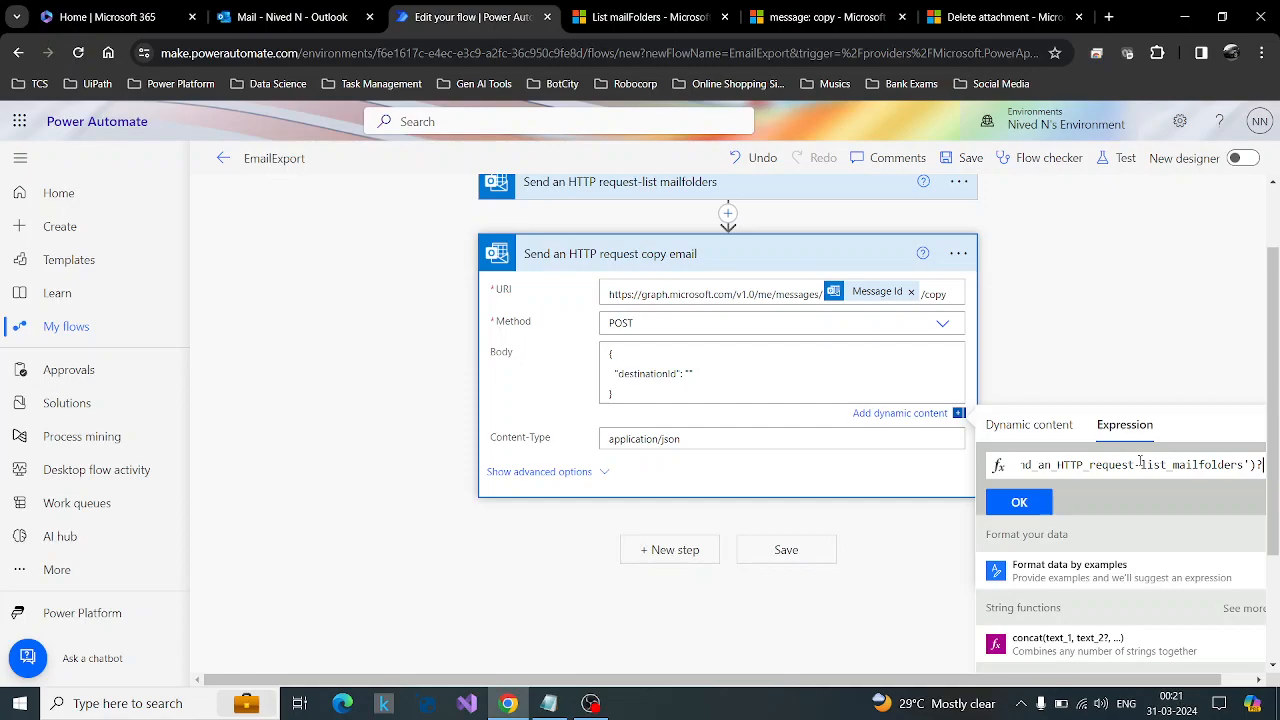
type("[")
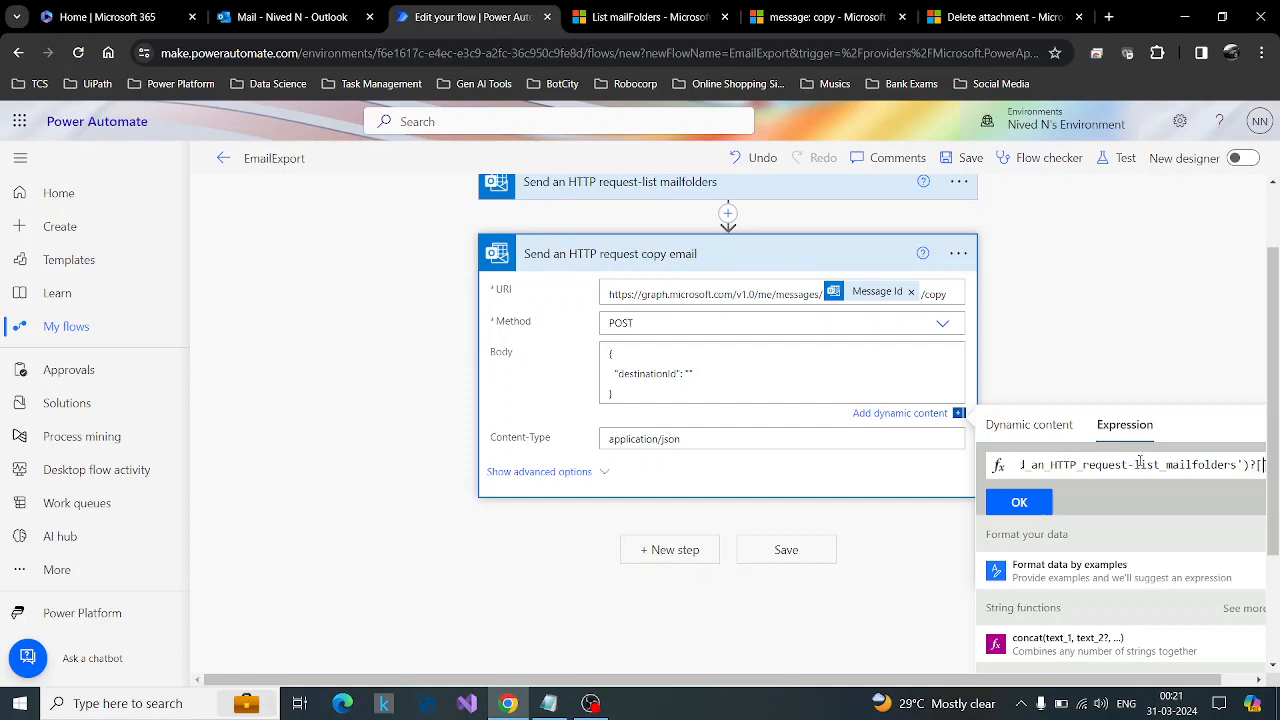
type("'values")
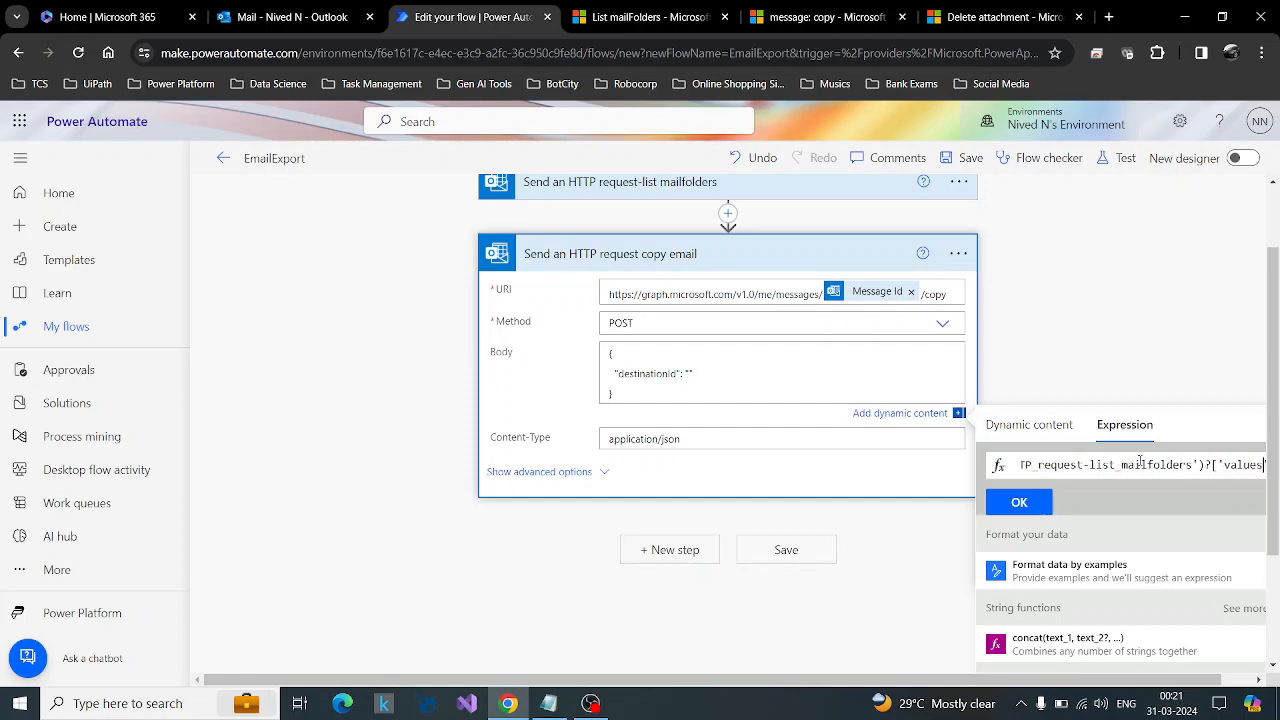
key("BackSpace")
key("Right")
key("Right")
type(")")
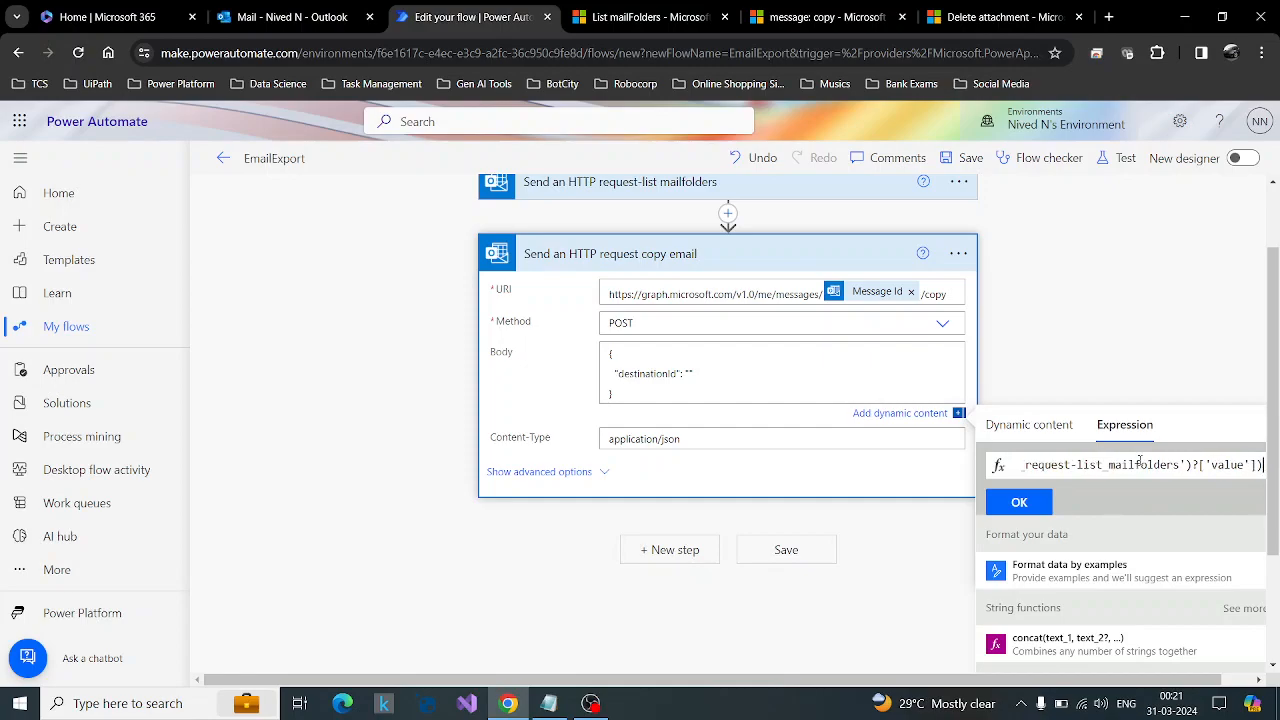
Put first( in front of the body reference so the expression takes the first mail folder.
key("Left")
key("Left")
key("Left")
key("Left")
key("Left")
key("Left")
key("Left")
key("Left")
key("Left")
key("Left")
key("Left")
key("Left")
key("Left")
key("Left")
key("Left")
key("Left")
key("Left")
key("Left")
key("Left")
key("Left")
key("Left")
key("Left")
key("Left")
key("Left")
key("Left")
key("Left")
key("Left")
key("Left")
key("Left")
key("Left")
key("Left")
key("Left")
key("Left")
key("Left")
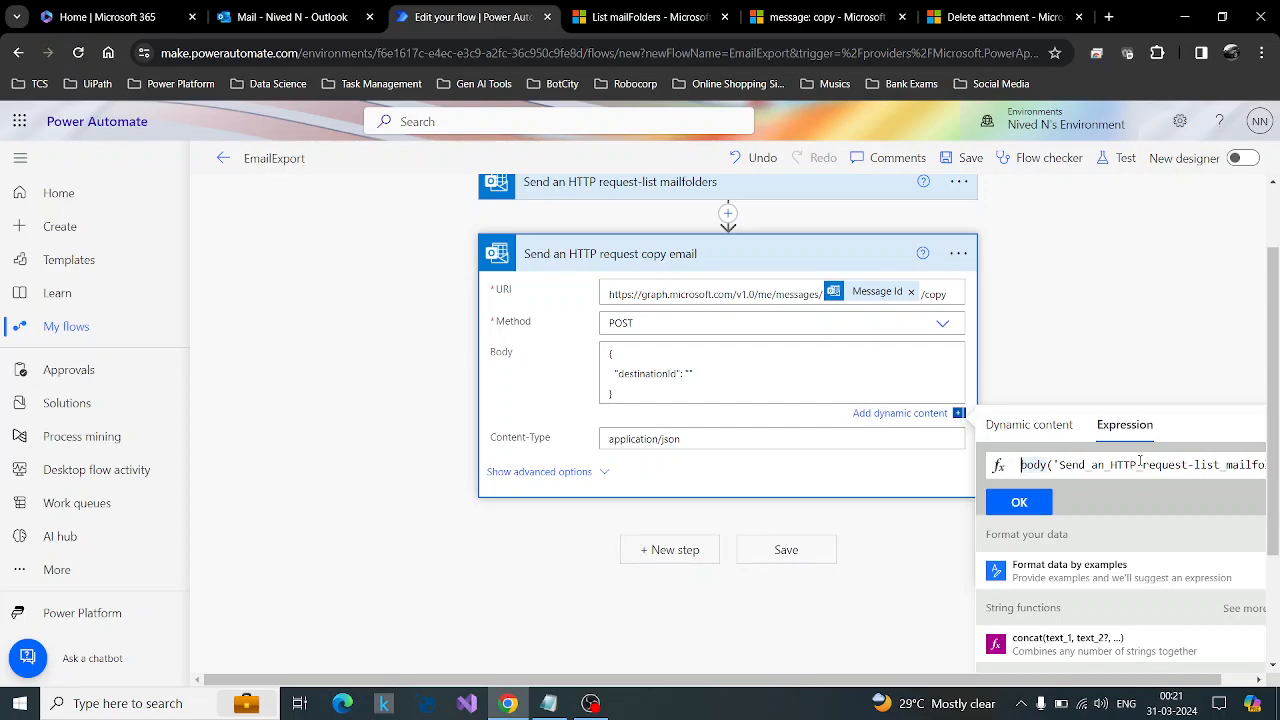
type("first(")
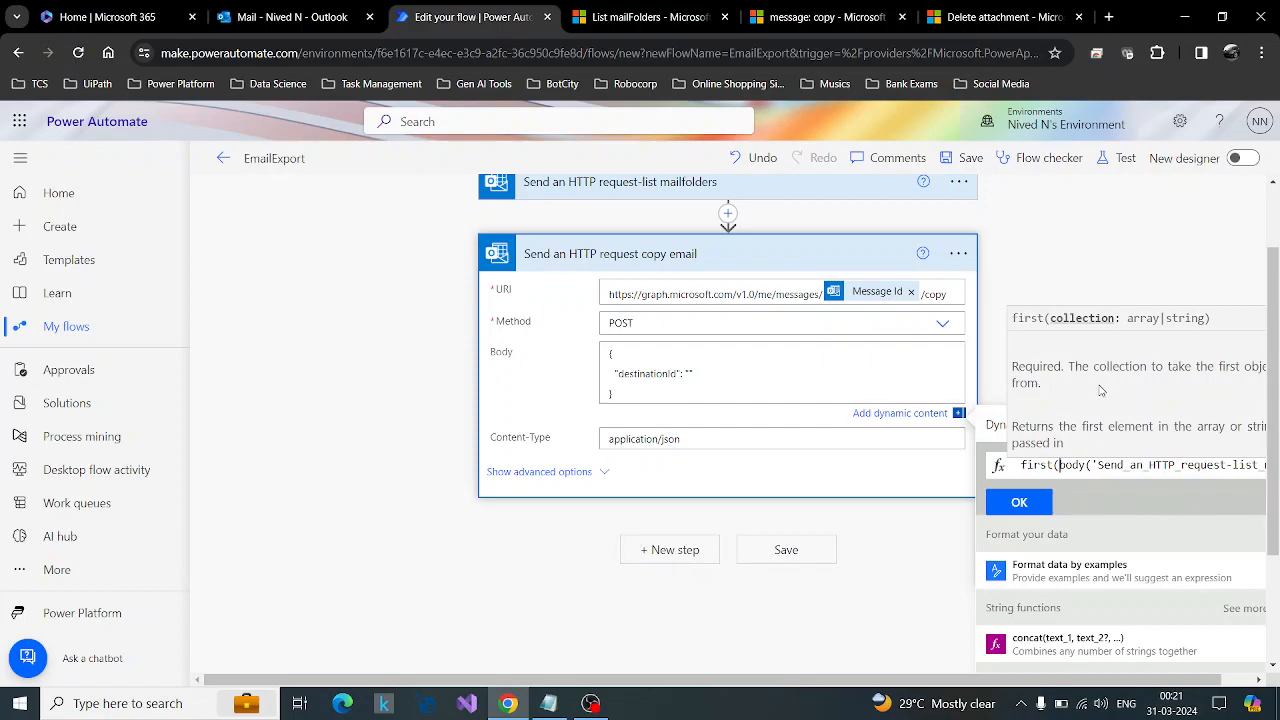
Add the ?['id' property reference after the first() call and try to insert the expression.
key("Right")
key("Right")
key("Right")
key("Right")
key("Right")
key("Right")
key("Right")
key("Right")
key("Right")
key("Right")
key("Right")
key("Right")
key("Right")
key("Right")
key("Right")
key("Right")
key("Right")
key("Right")
key("Right")
key("Right")
key("Right")
key("Right")
key("Right")
key("Right")
key("Right")
key("Right")
key("Right")
key("Right")
key("Right")
key("Right")
key("Right")
key("Right")
key("Right")
key("Right")
key("Right")
key("Right")
key("Right")
key("Right")
key("Right")
key("Right")
type("?['id")
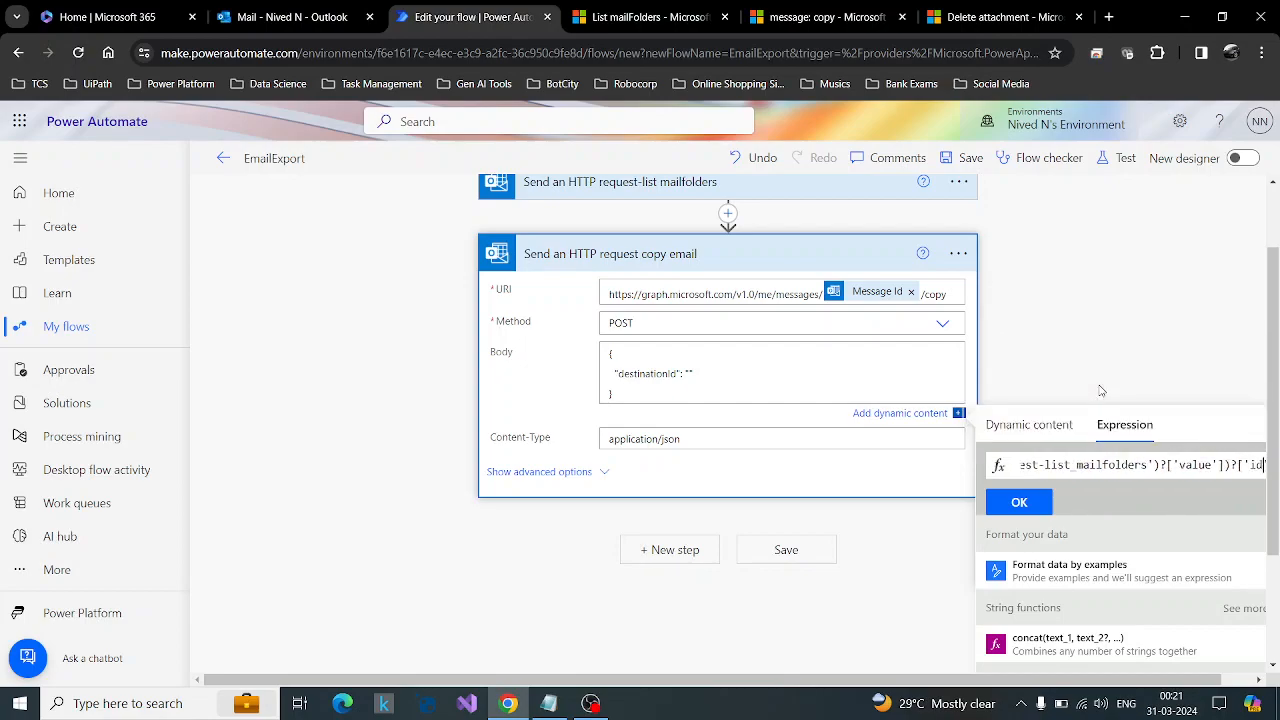
left_click(1030, 512)
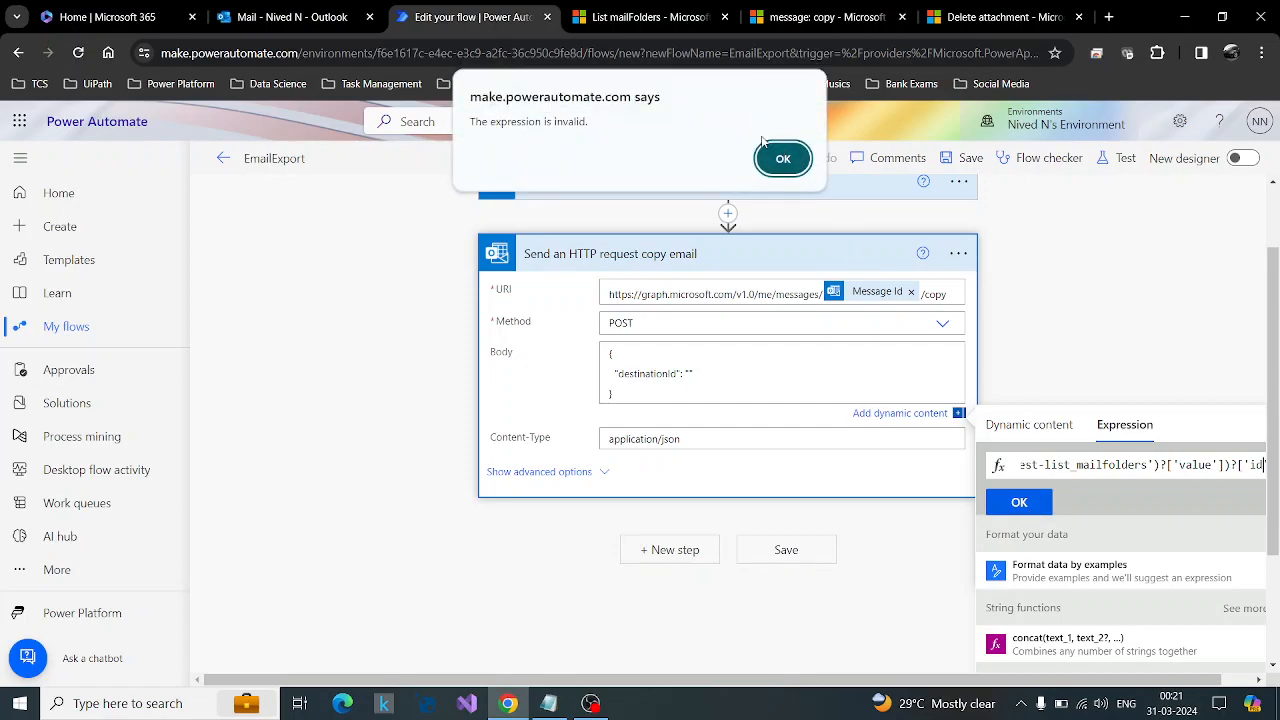
key("Return")
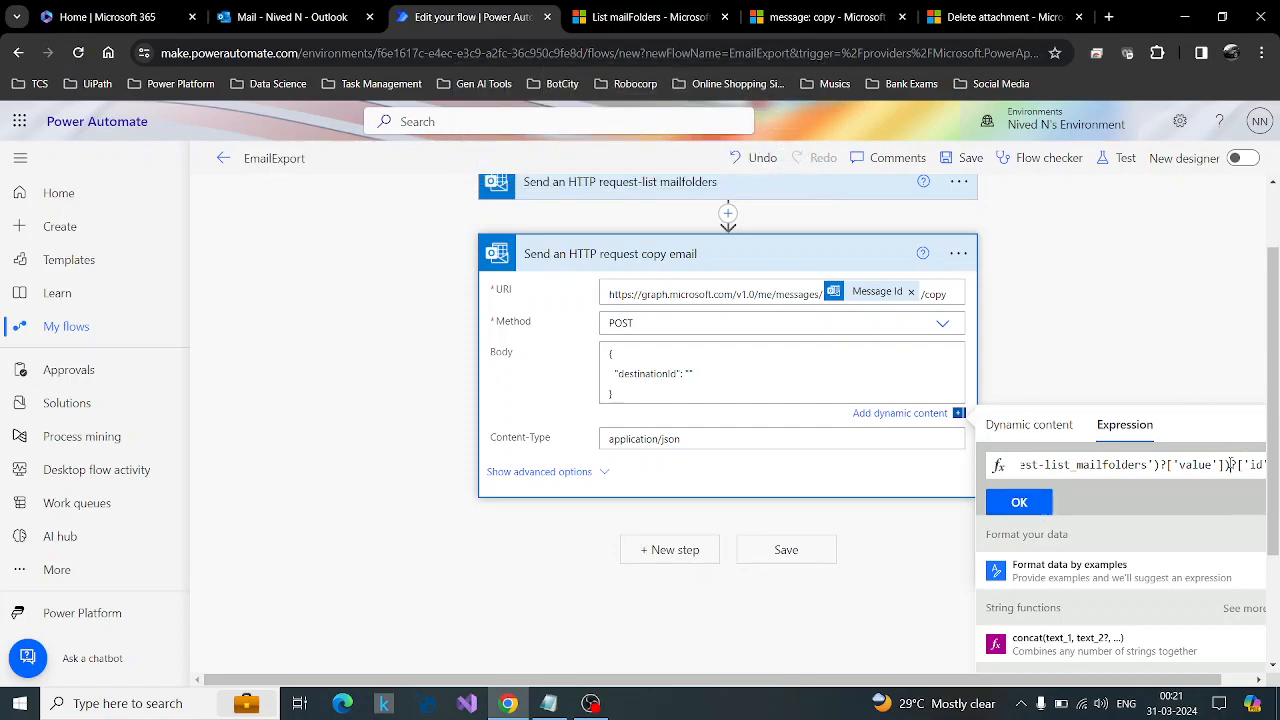
Close the id reference with ] and check the expression's brackets from first( onward.
key("End")
type("]")
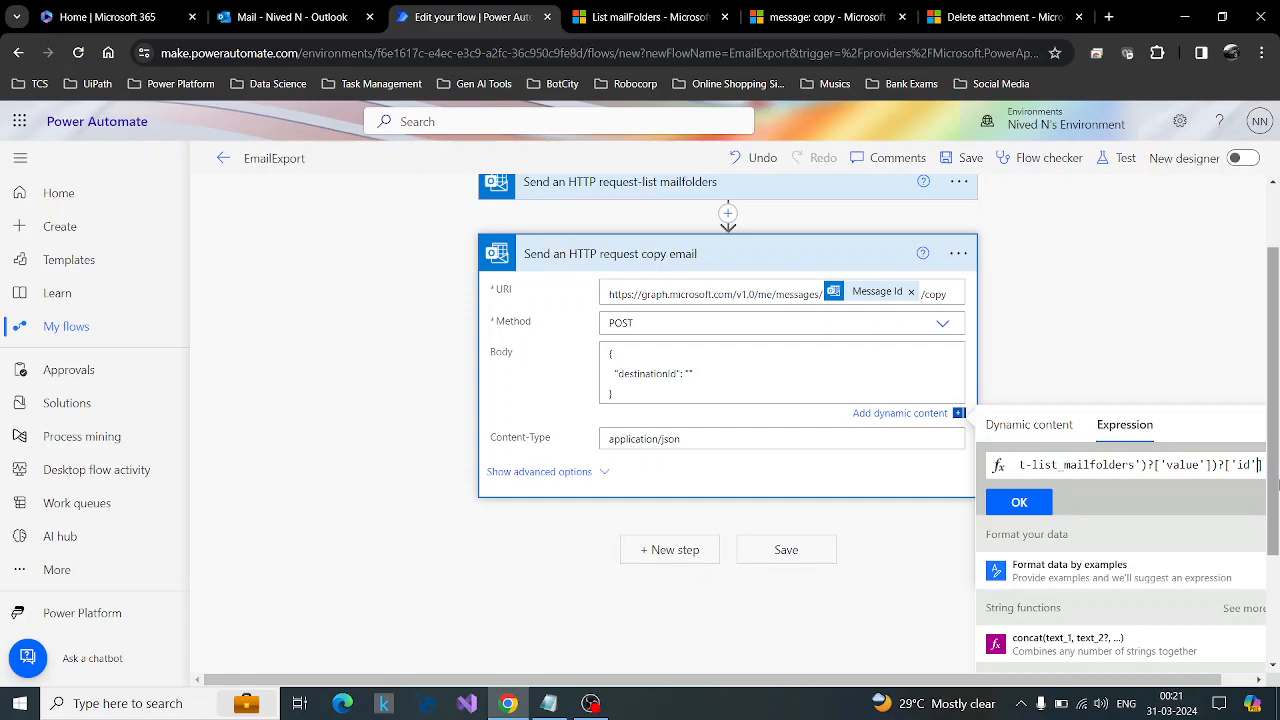
key("Left")
key("Left")
key("Left")
key("Left")
key("Left")
key("Left")
key("Left")
key("Left")
key("Left")
key("Left")
key("Left")
key("Left")
key("Left")
key("Left")
key("Left")
key("Left")
key("Left")
key("Left")
key("Left")
key("Left")
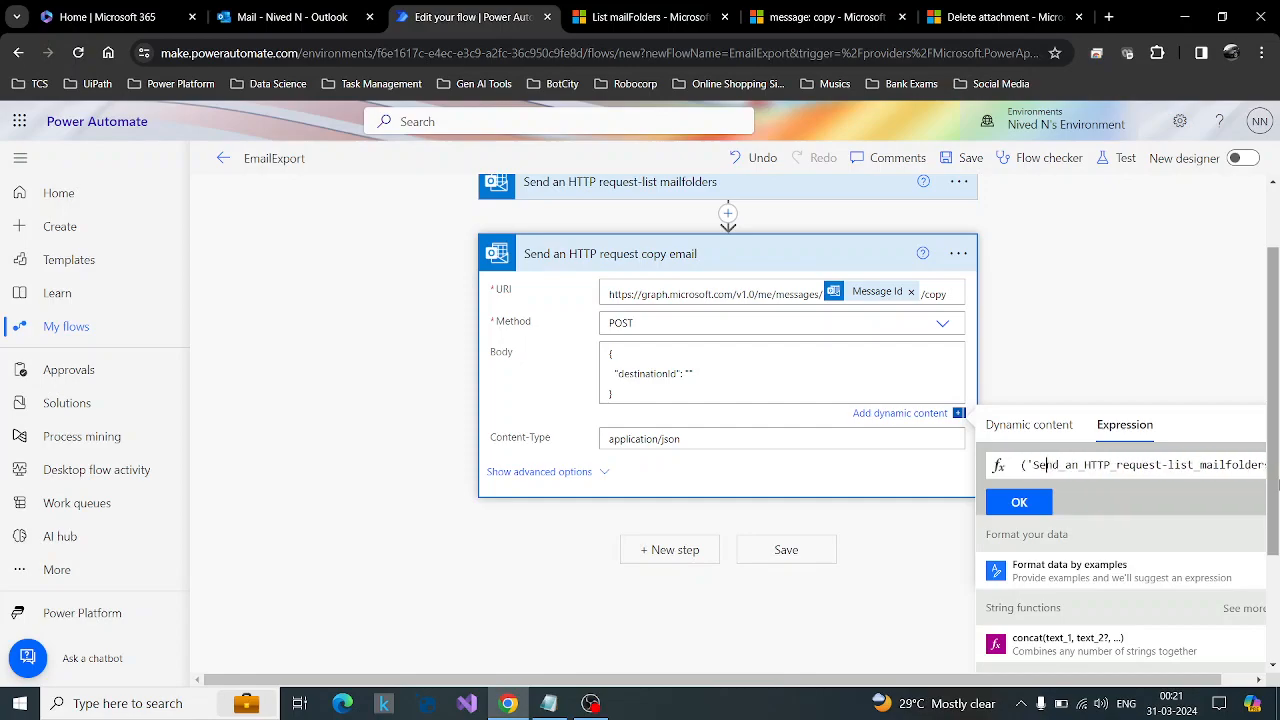
key("Right")
key("Right")
key("Right")
key("Right")
key("Right")
key("Right")
key("Right")
key("Right")
key("Right")
key("Right")
key("Right")
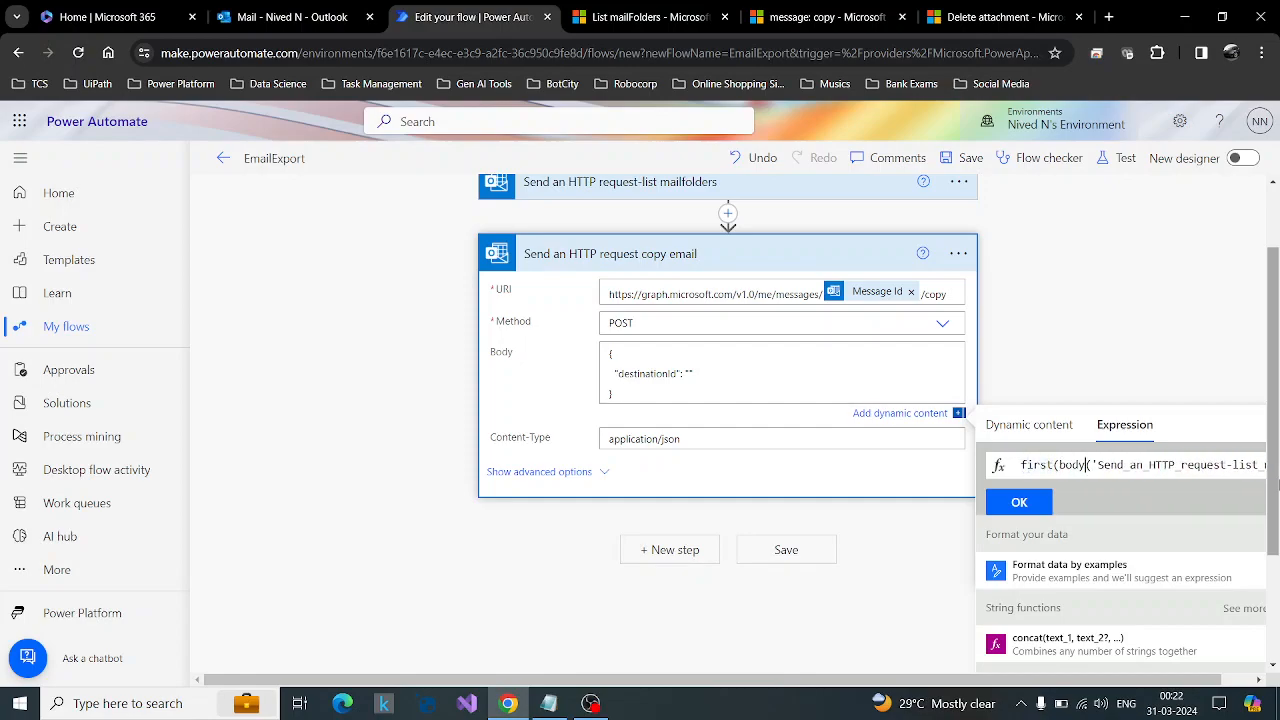
key("Right")
key("Right")
key("Right")
key("Right")
key("Right")
key("Right")
key("Right")
key("Right")
key("Right")
key("Right")
key("Right")
key("Right")
key("Right")
key("Right")
key("Right")
key("Right")
key("Right")
key("Right")
key("Right")
key("Right")
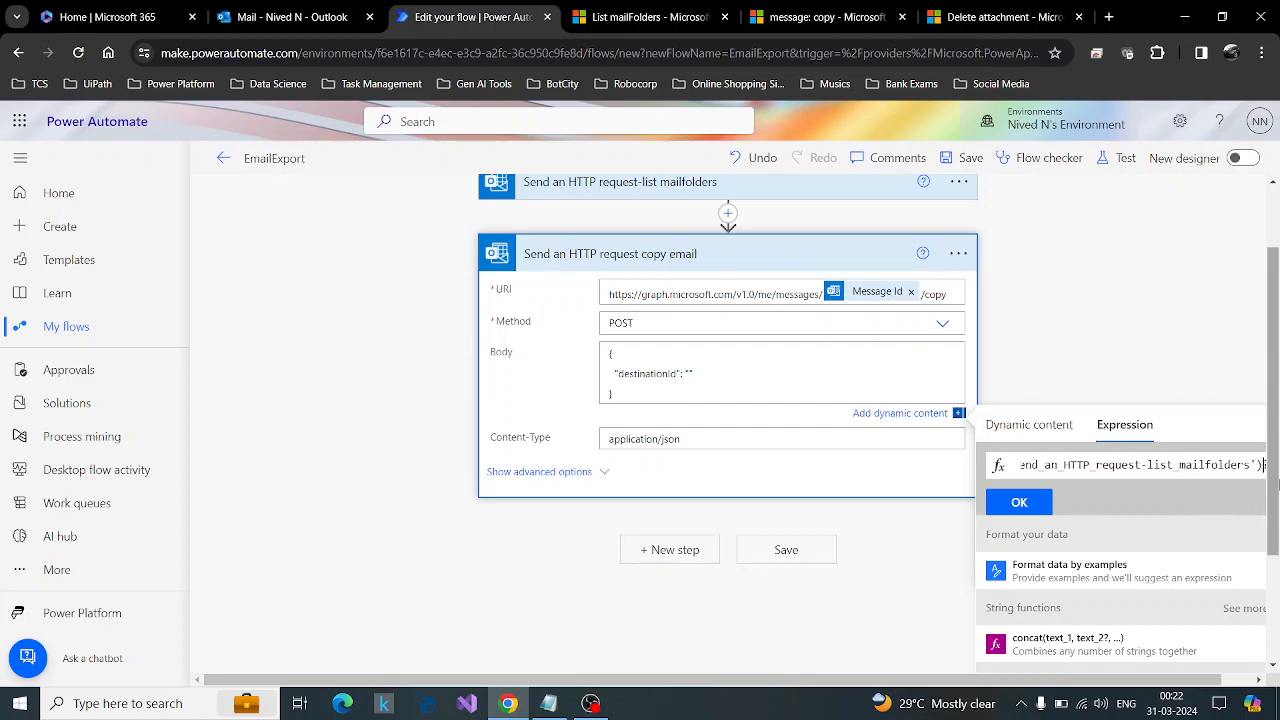
Rewrite the expression's ending as ?['id'] and insert first(body('Send_an_HTTP_request-list_mailfolders')?['value'])?['id'] as the destinationId value.
type("?['id']")
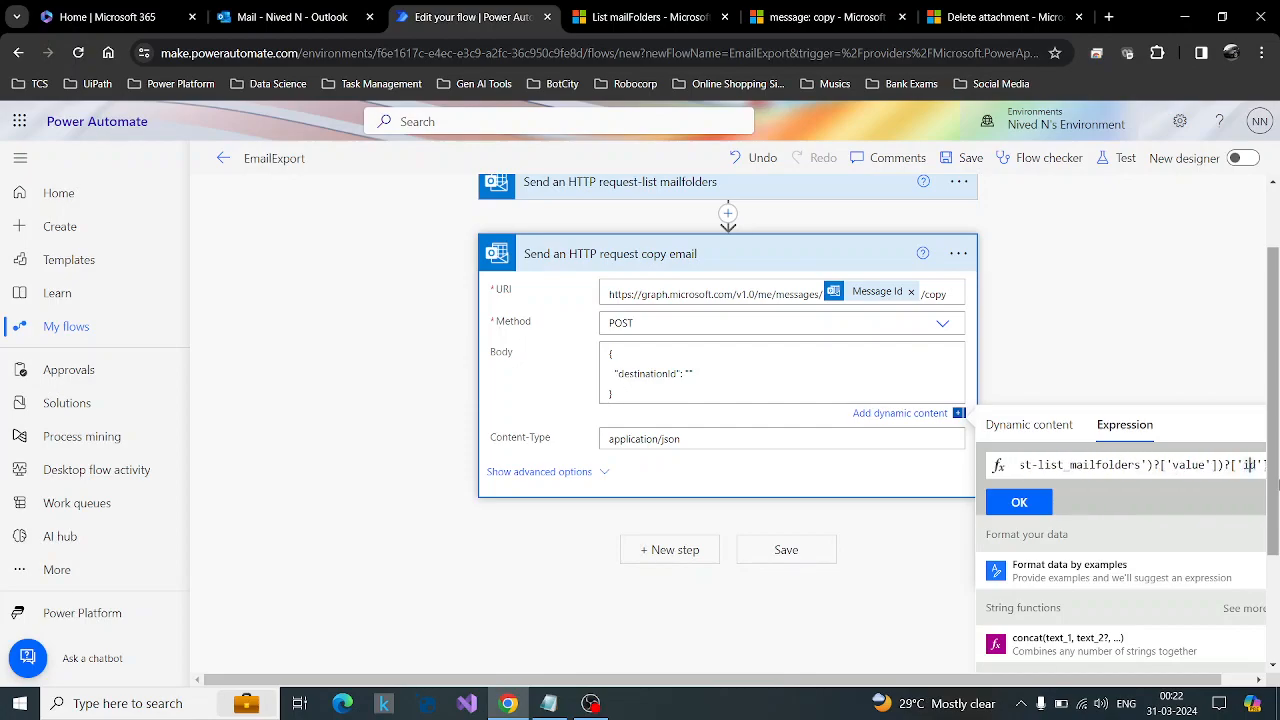
key("Left")
key("End")
key("BackSpace")
key("BackSpace")
key("BackSpace")
key("BackSpace")
key("BackSpace")
key("BackSpace")
key("BackSpace")
key("BackSpace")
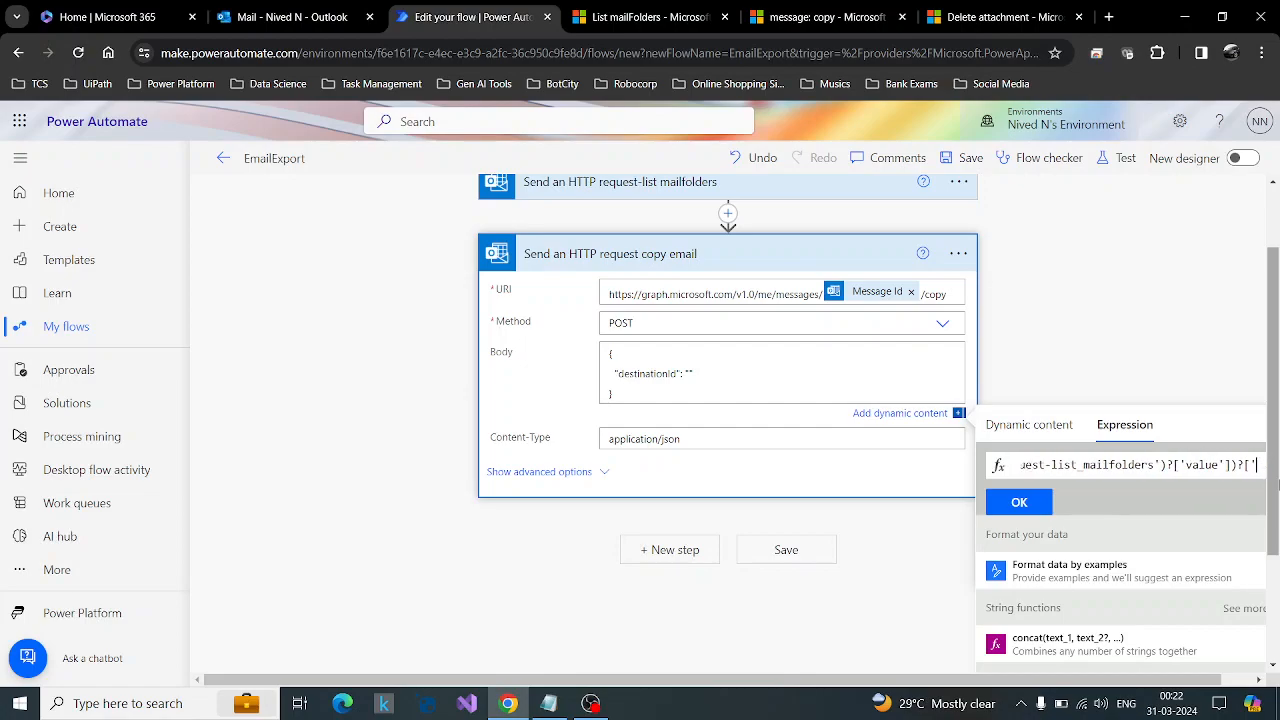
type("])")
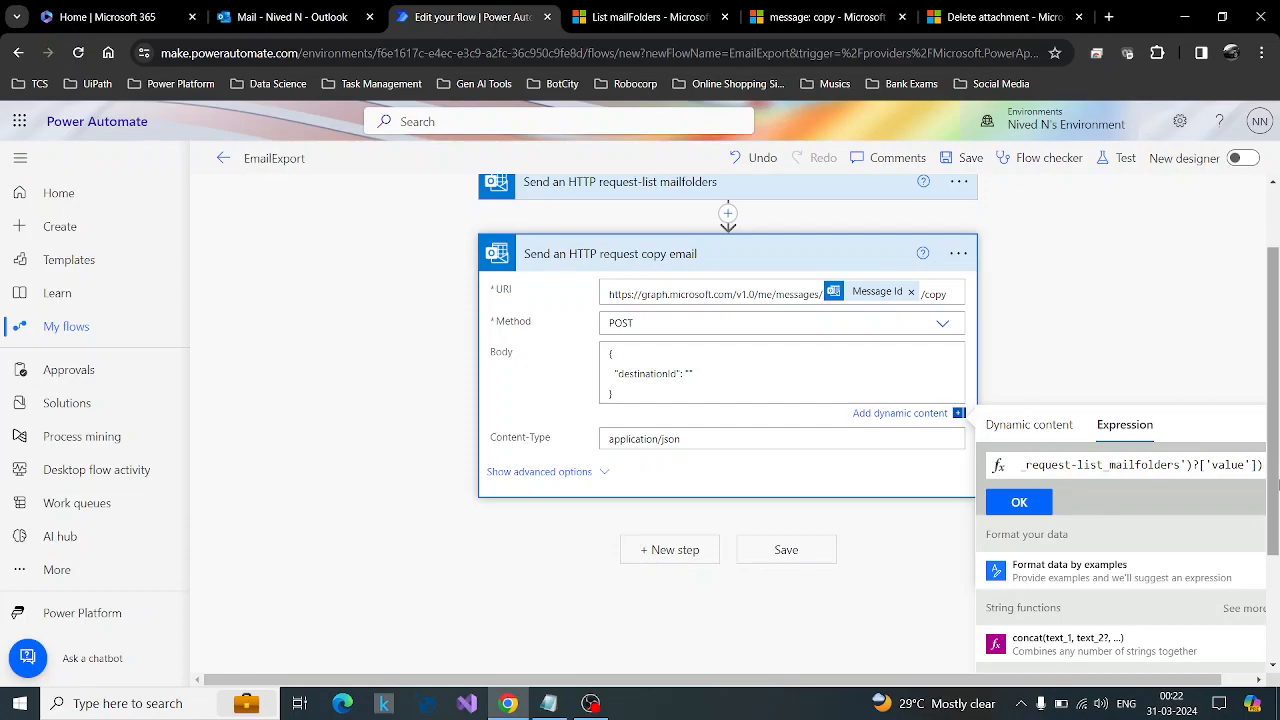
type("?['id'")
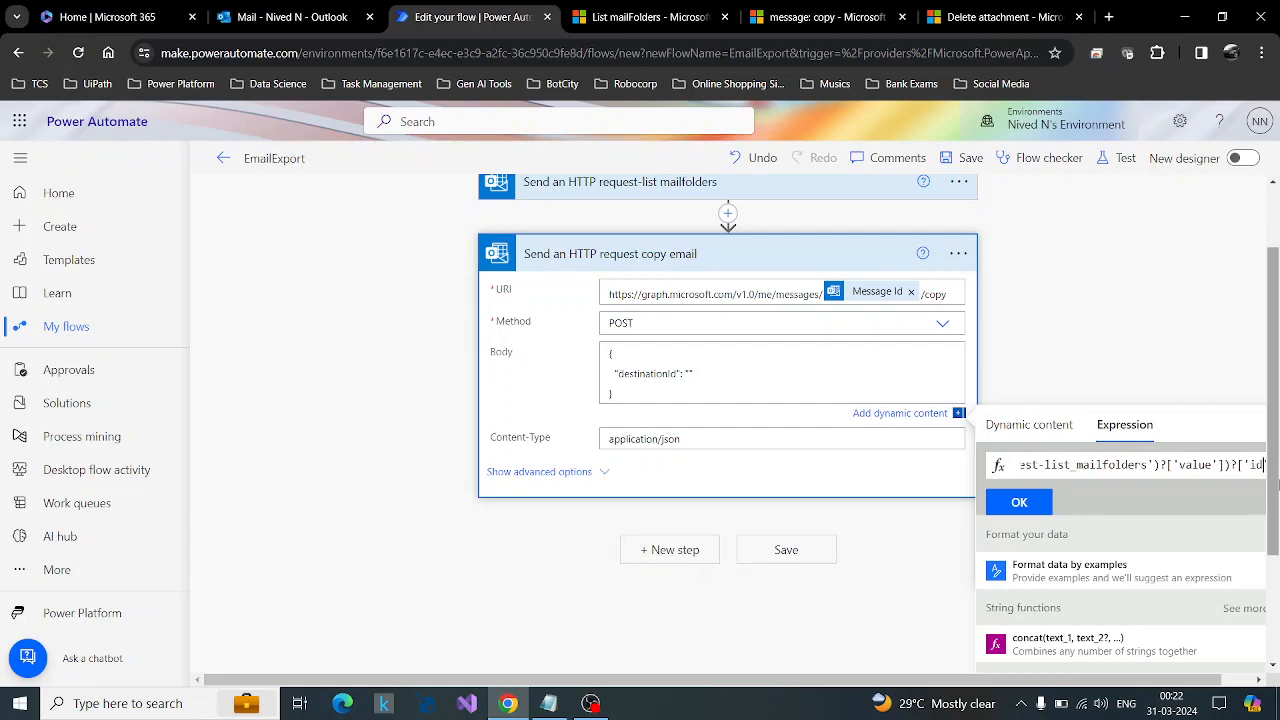
type("]")
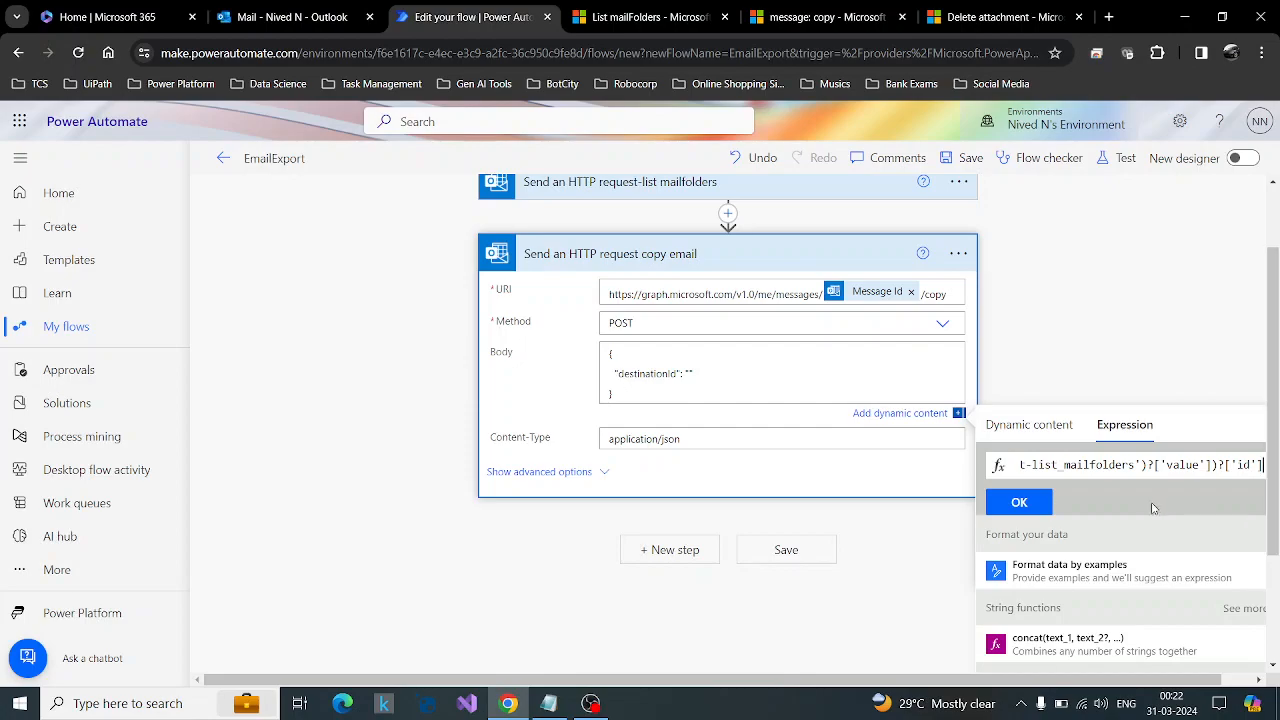
left_click(1019, 502)
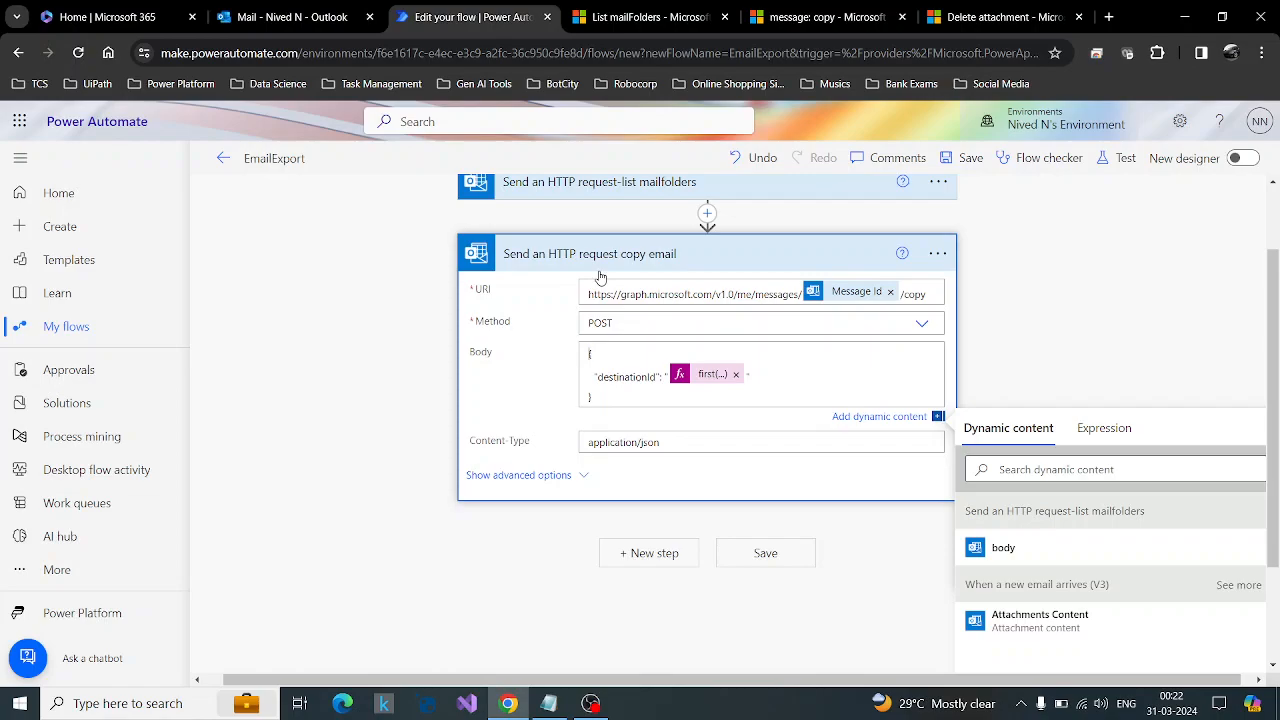
Add a Compose action after the copy email request.
left_click(645, 556)
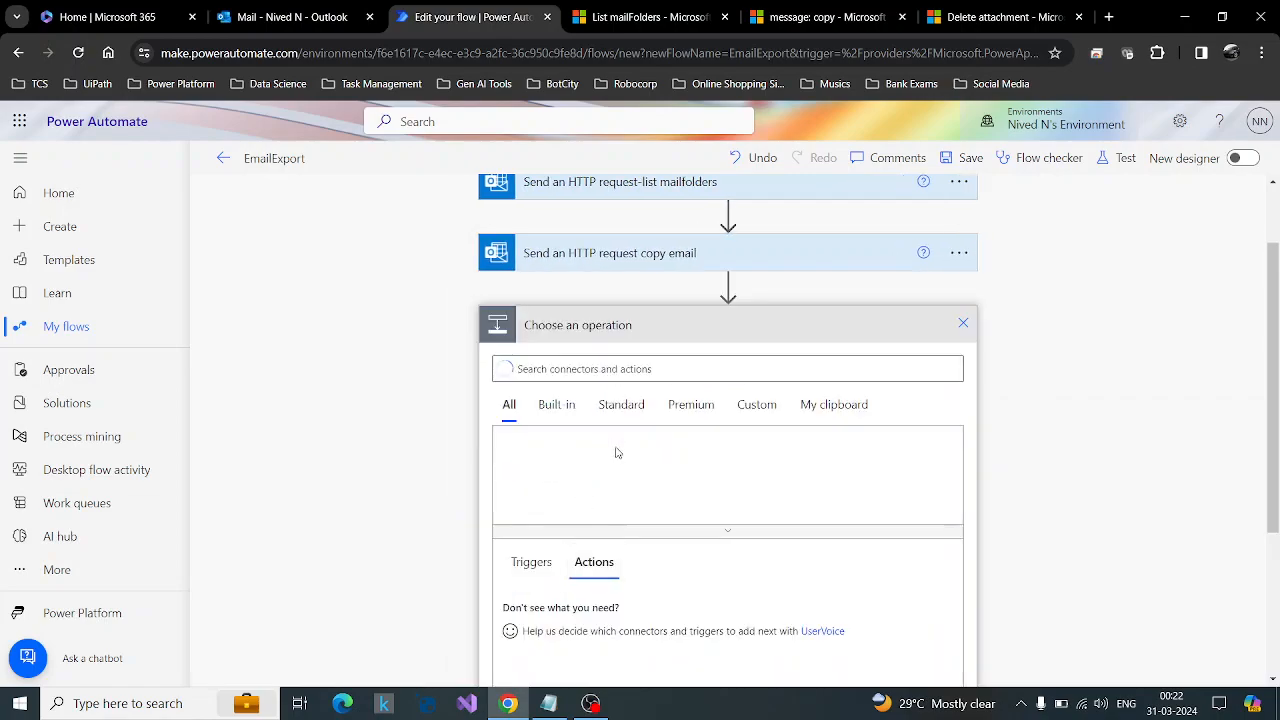
left_click(609, 256)
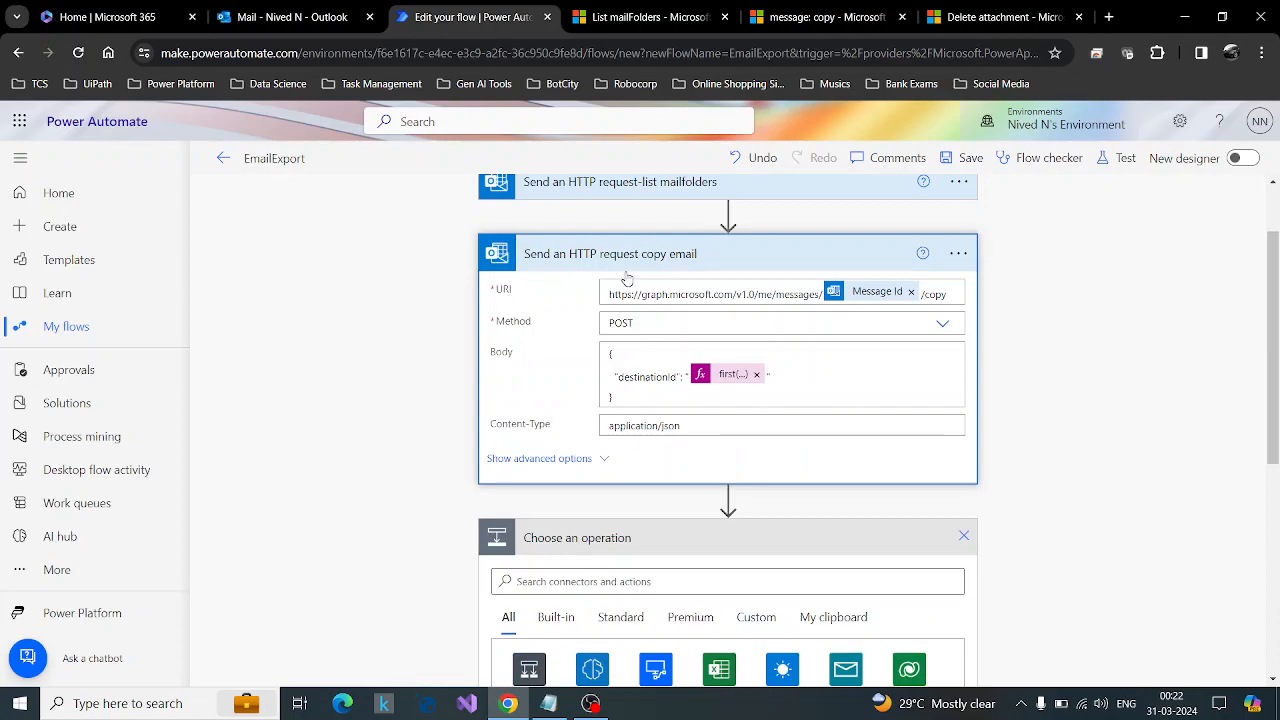
left_click(682, 263)
left_click(600, 366)
type("compose")
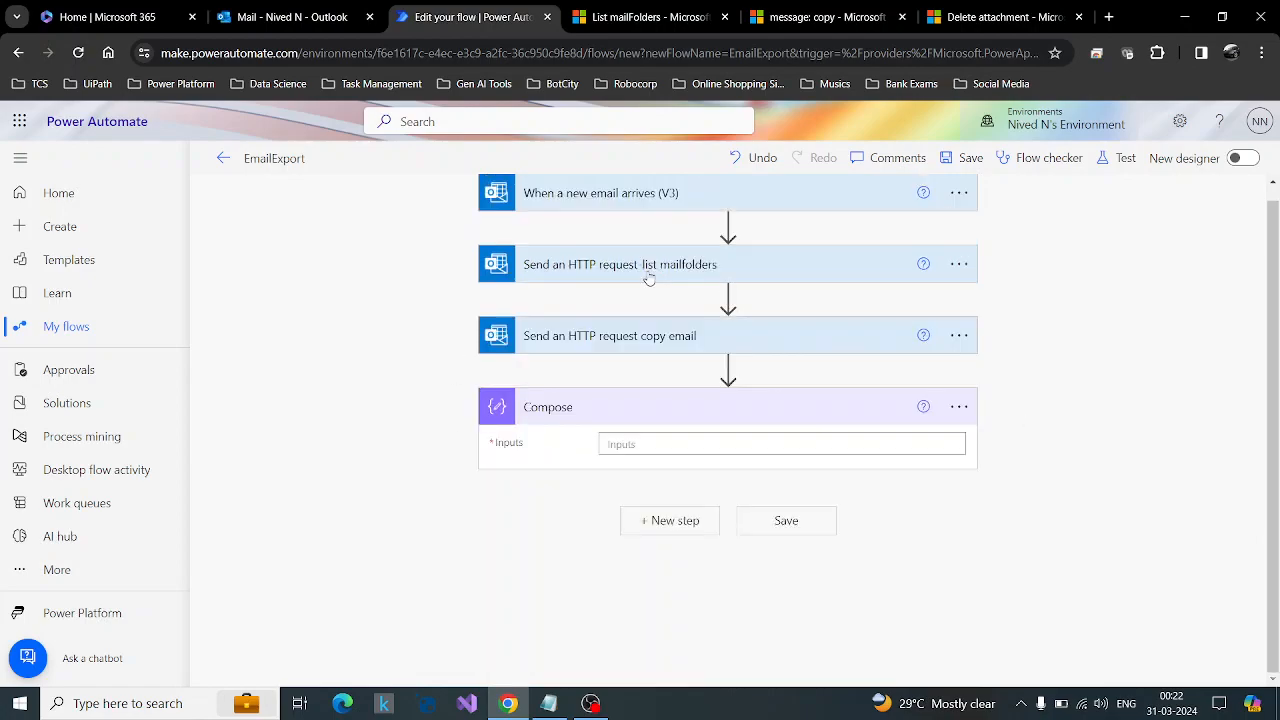
Set the Compose action's inputs to the body dynamic content of the copy email request.
left_click(694, 441)
scroll(1150, 395, "down", 2)
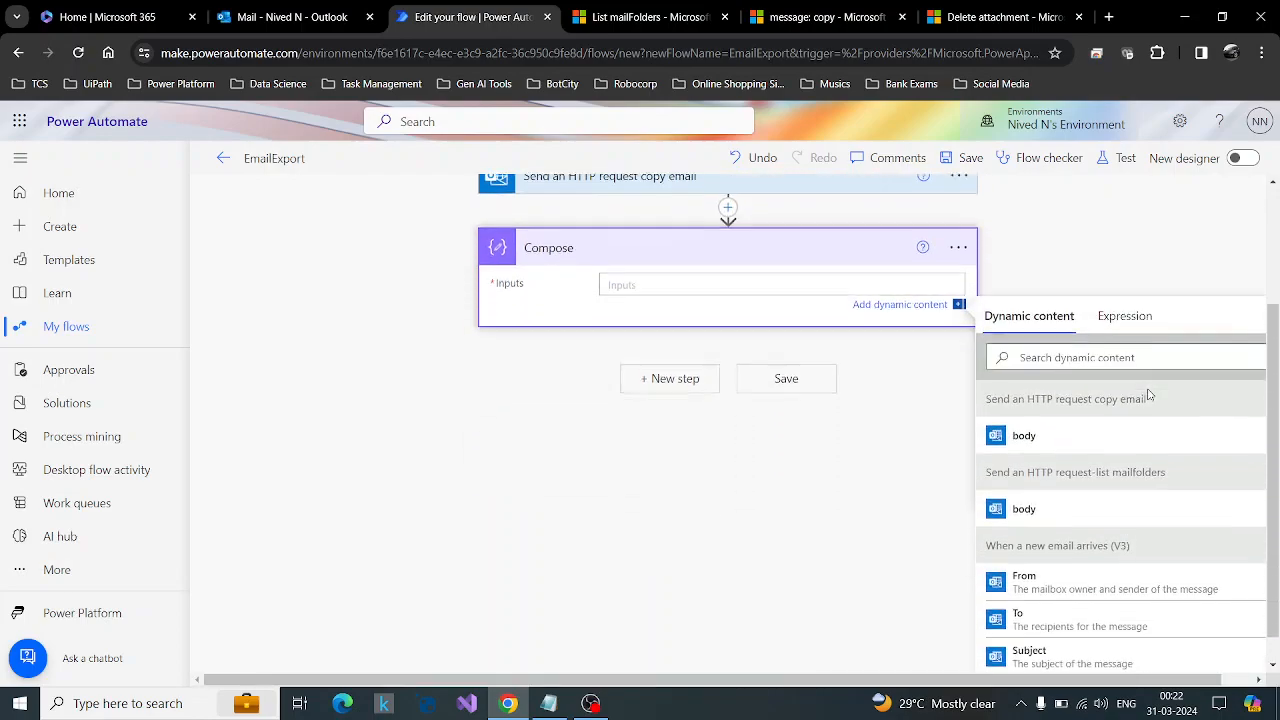
left_click(1020, 426)
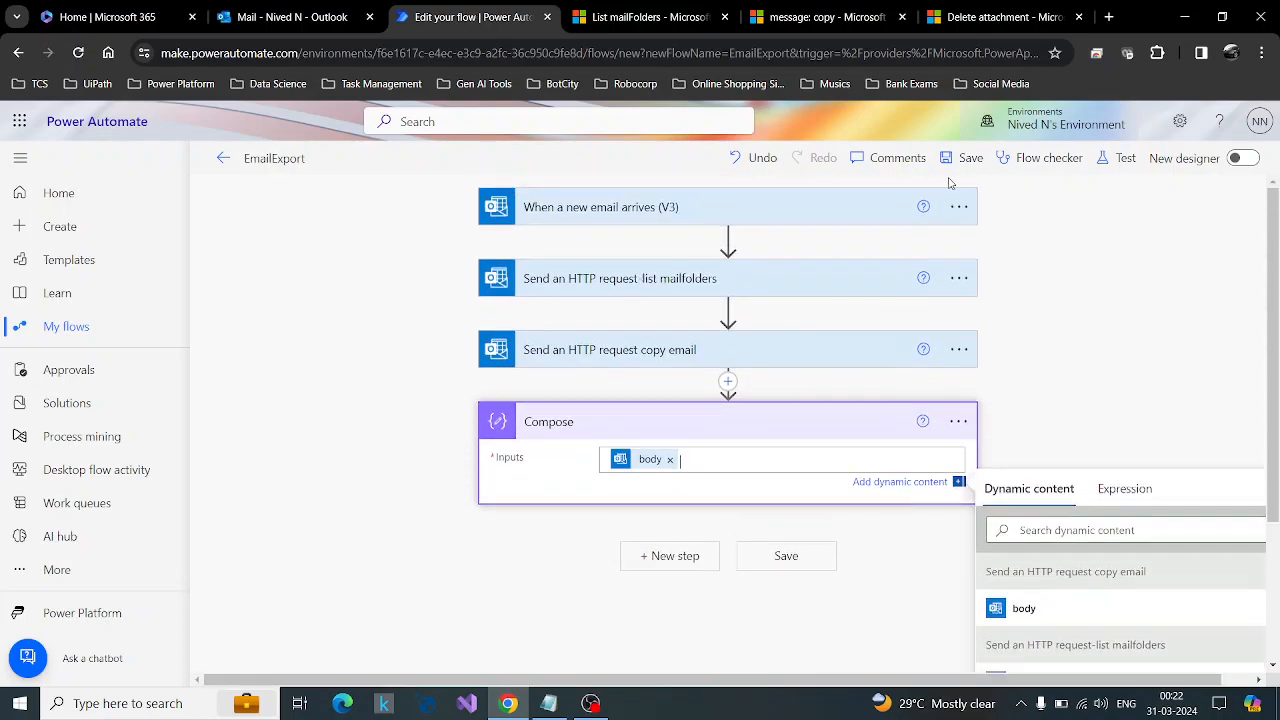
Save the flow and test it automatically with a recently used trigger.
left_click(962, 158)
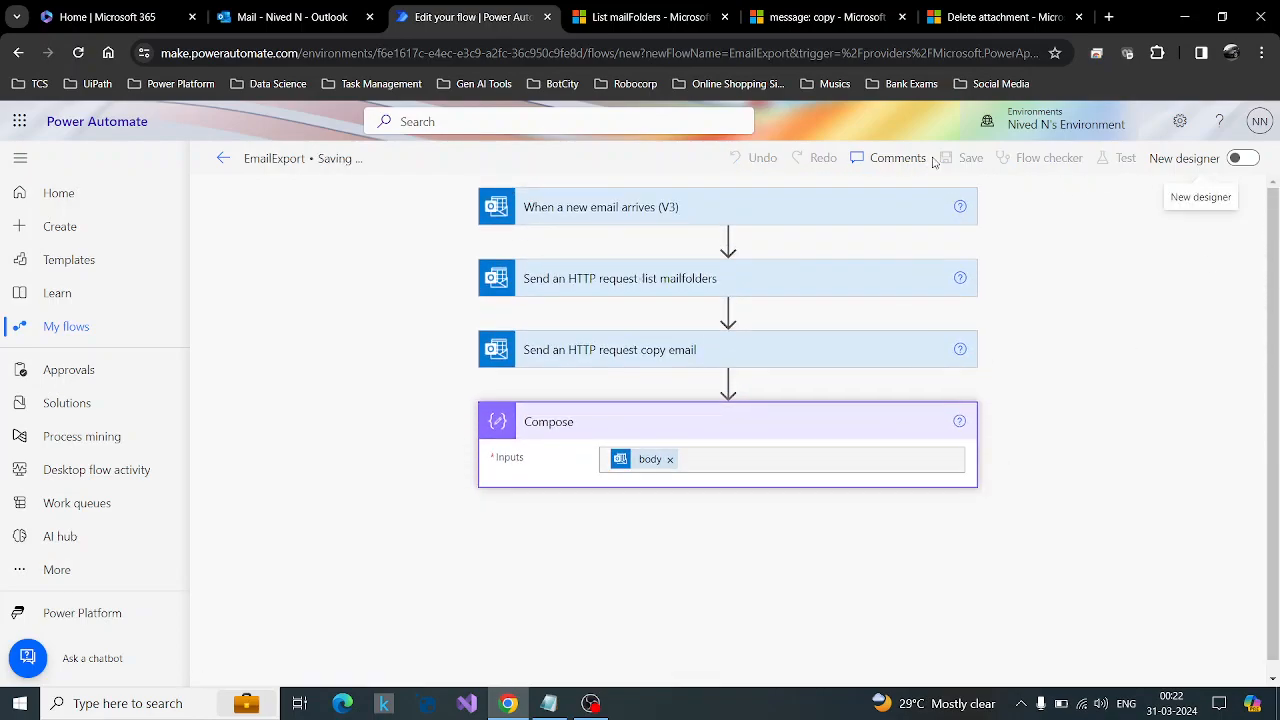
left_click(1110, 160)
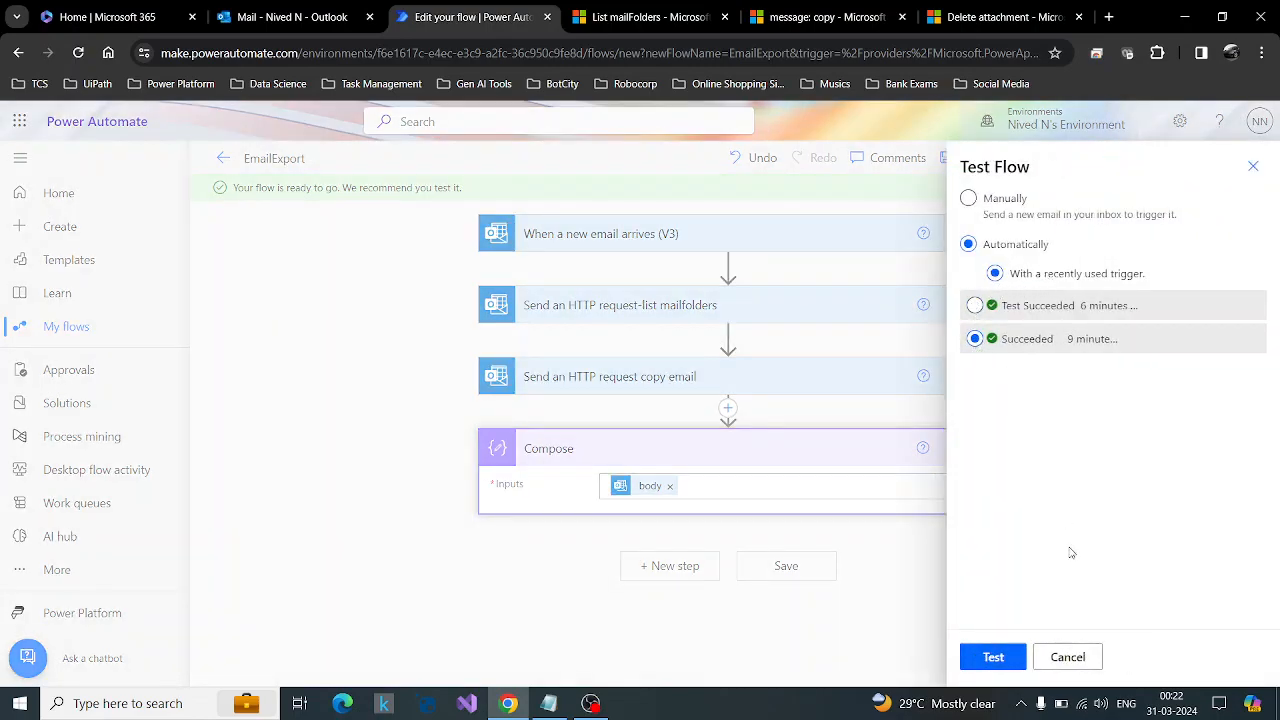
left_click(1003, 667)
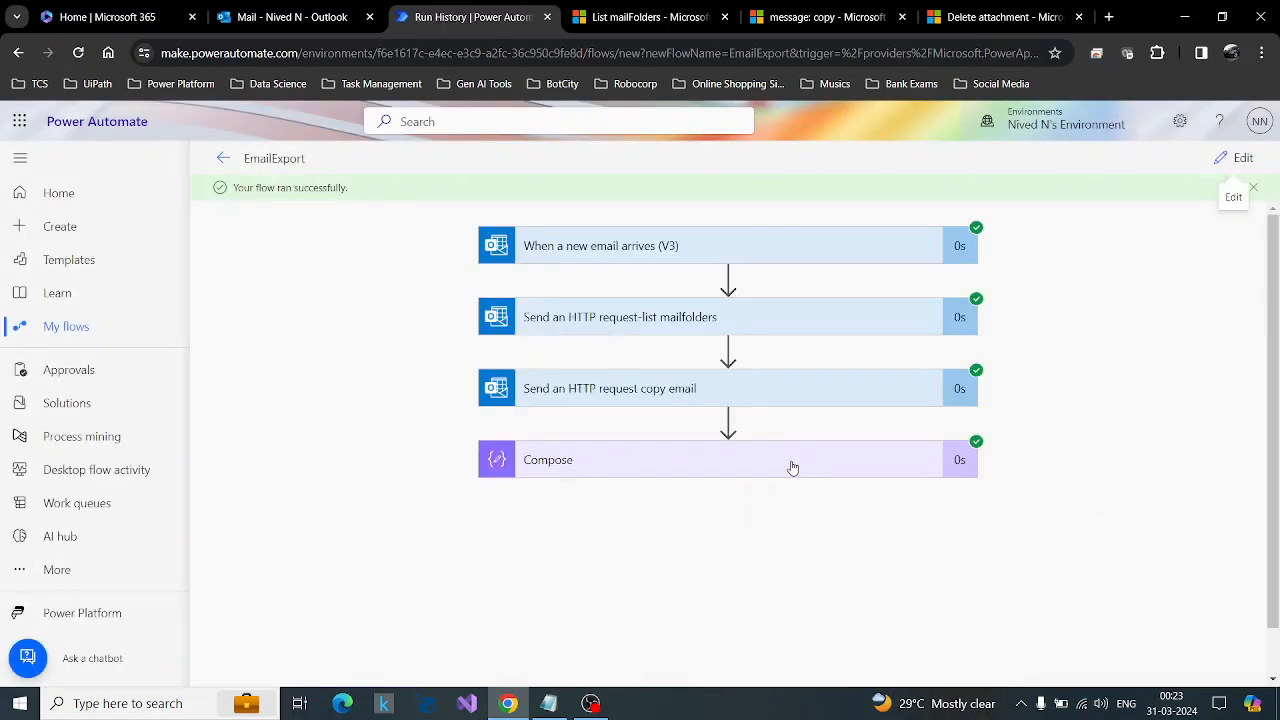
Examine the Compose action's inputs and outputs in the test run.
left_click(791, 470)
scroll(1050, 467, "down", 2)
scroll(878, 460, "down", 1)
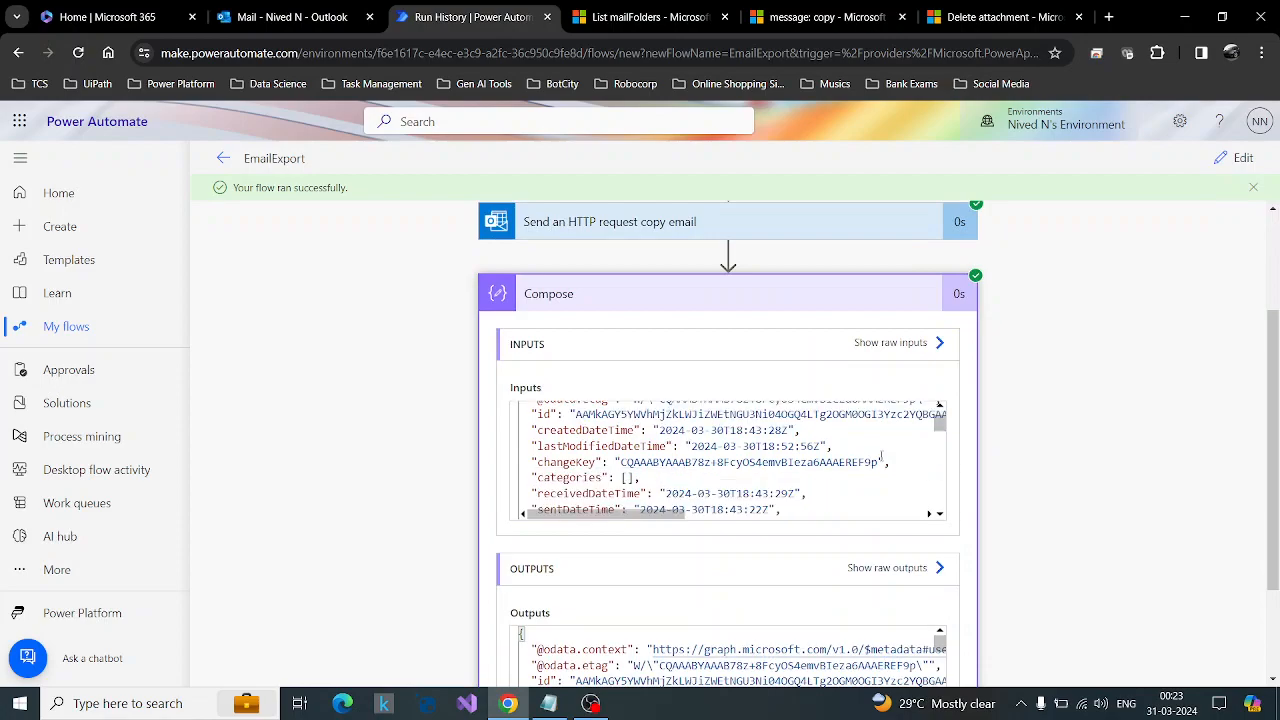
Switch to Outlook, delete the copied Attachment Test Email from the NN folder, and return to the Inbox.
left_click(240, 12)
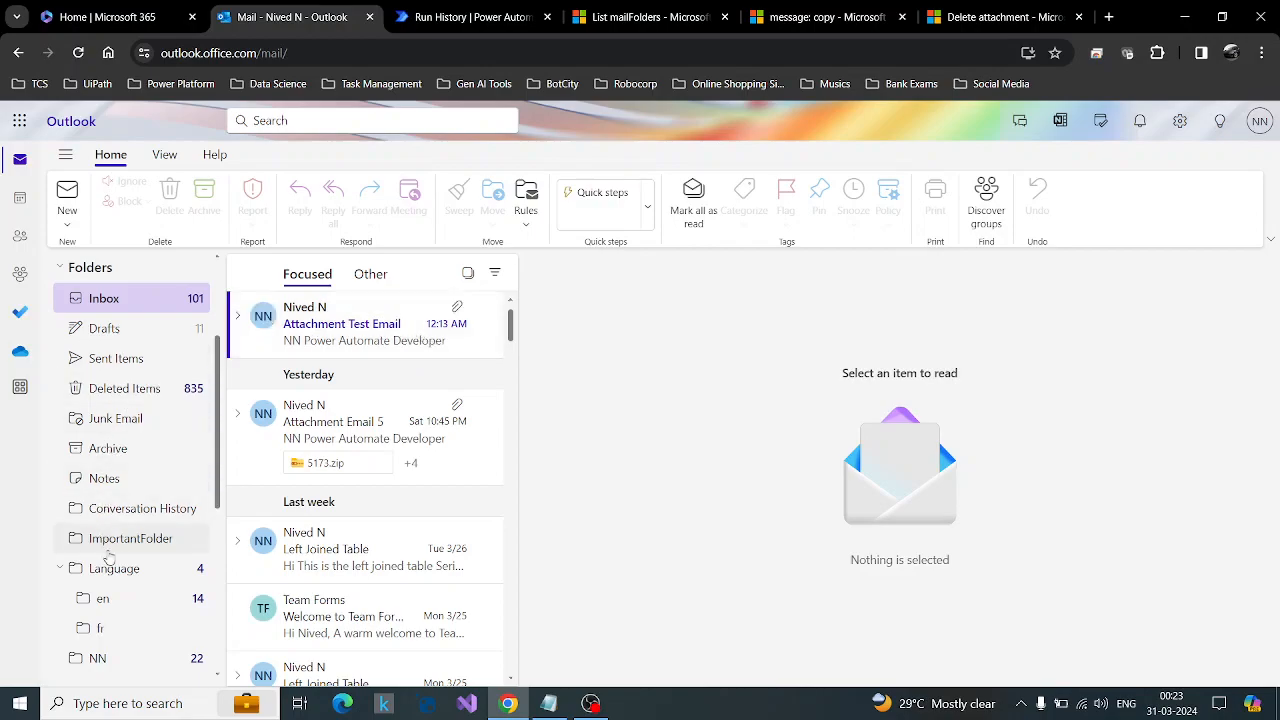
left_click(59, 568)
left_click(84, 605)
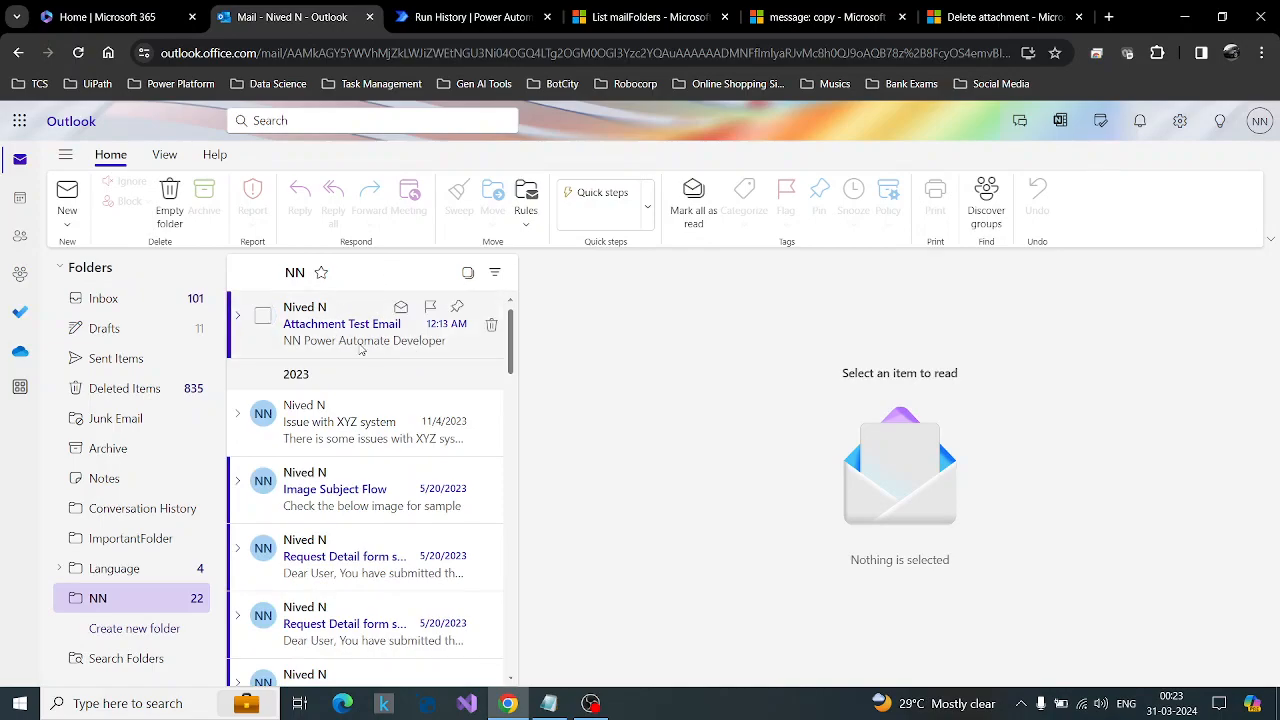
left_click(263, 316)
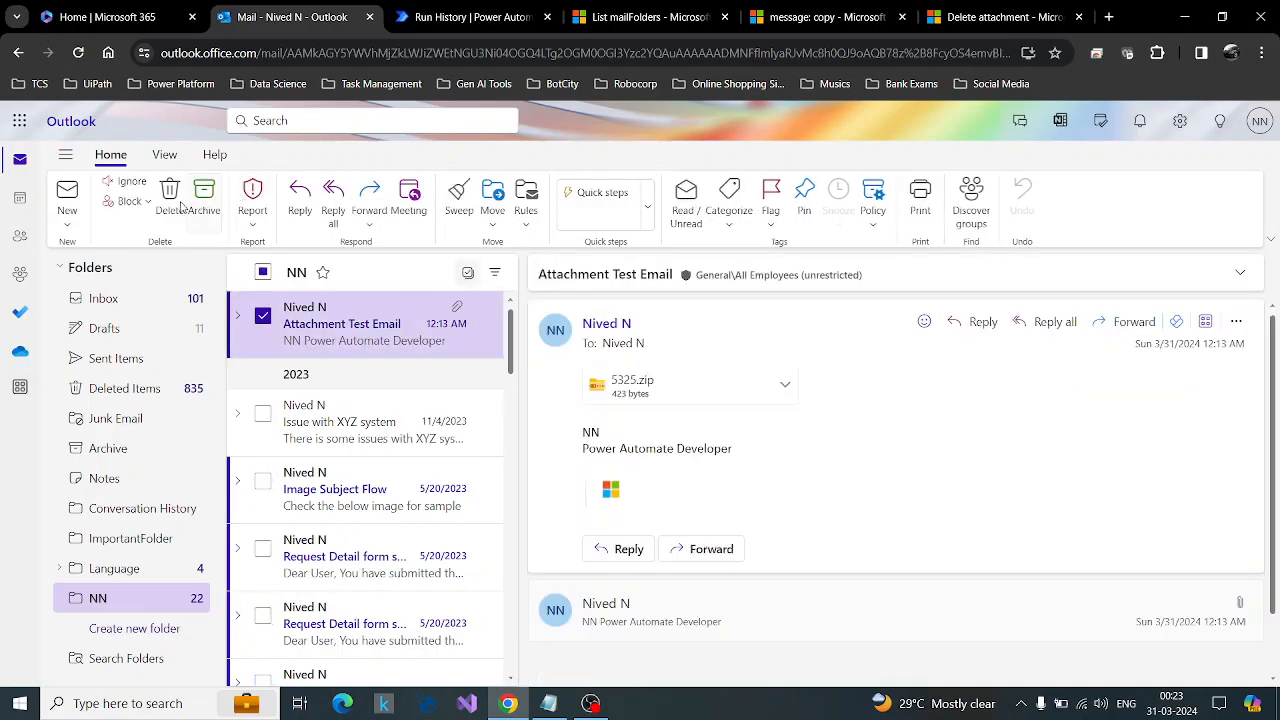
left_click(170, 205)
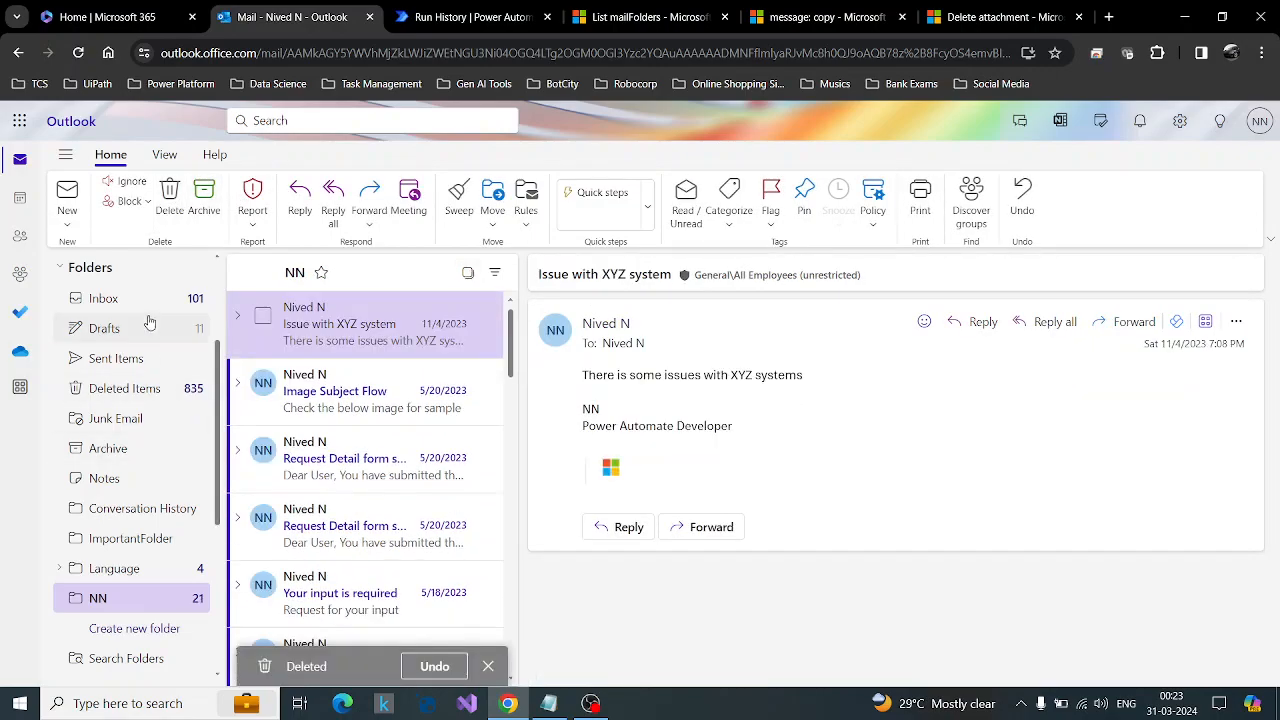
left_click(150, 306)
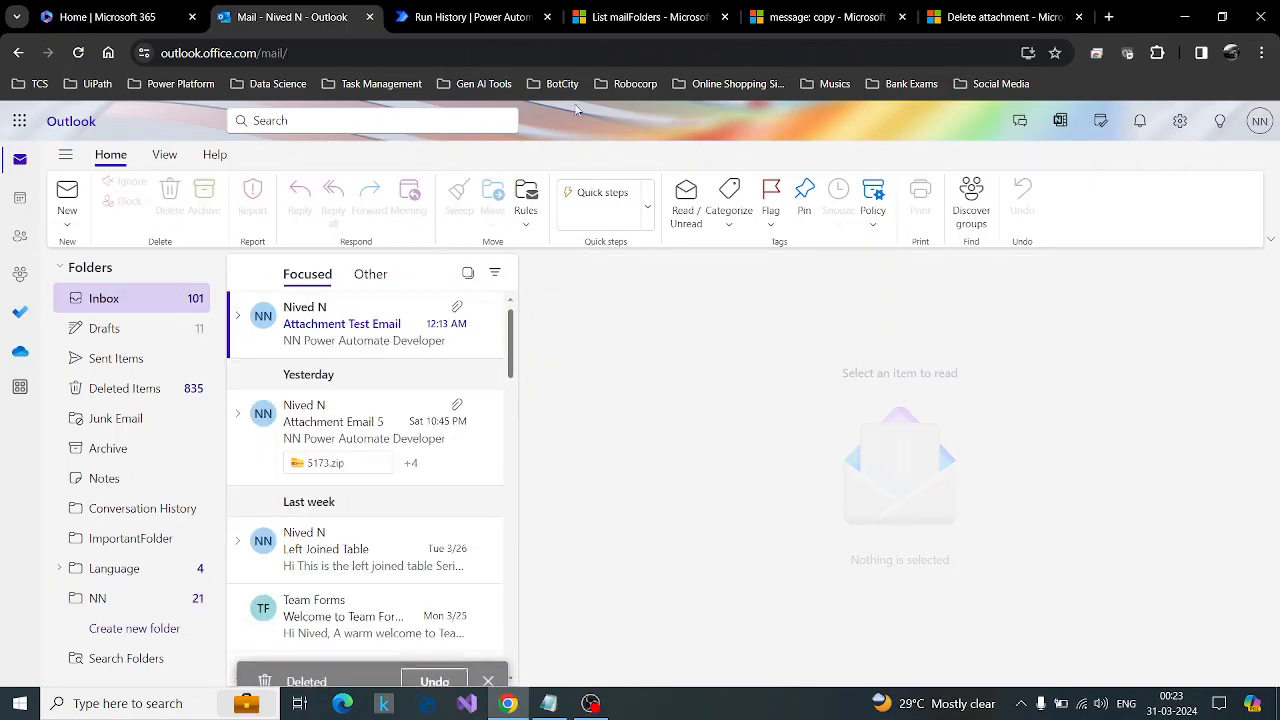
Switch back to the Power Automate test run and examine the copied email's id, attachment flag, subject and sender in the Compose inputs.
left_click(447, 16)
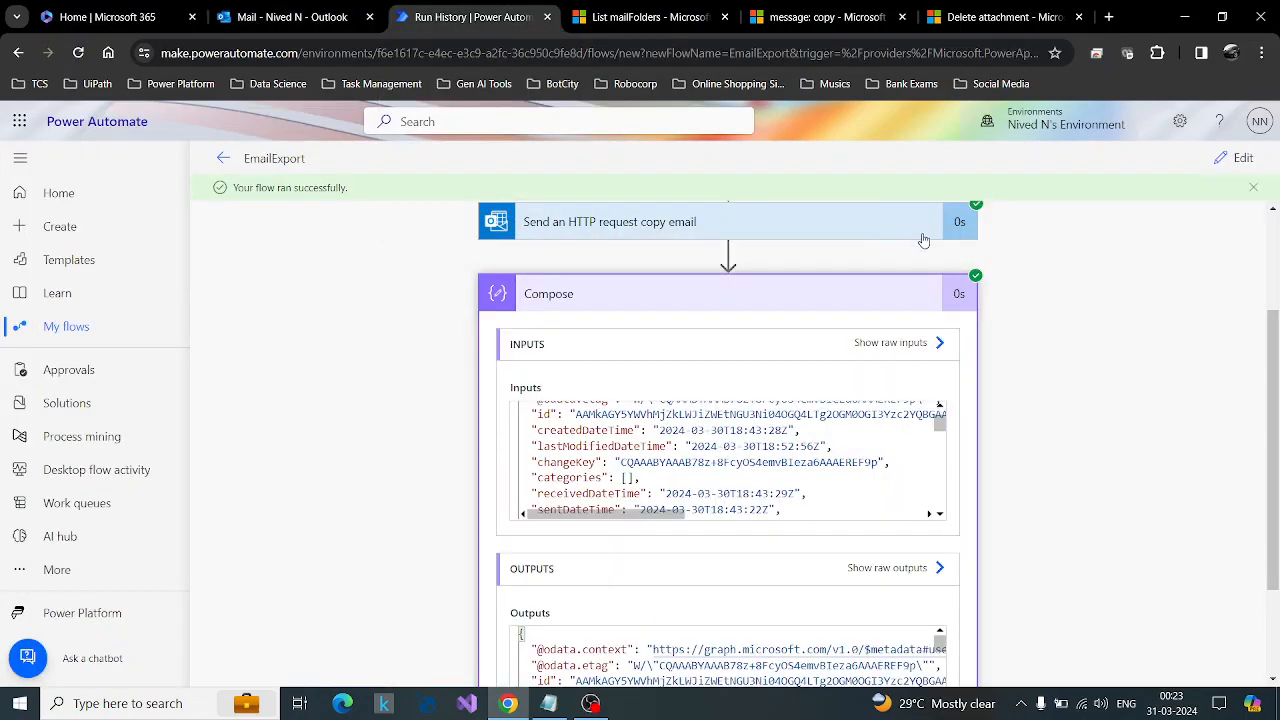
left_click_drag(1278, 378, 1278, 401)
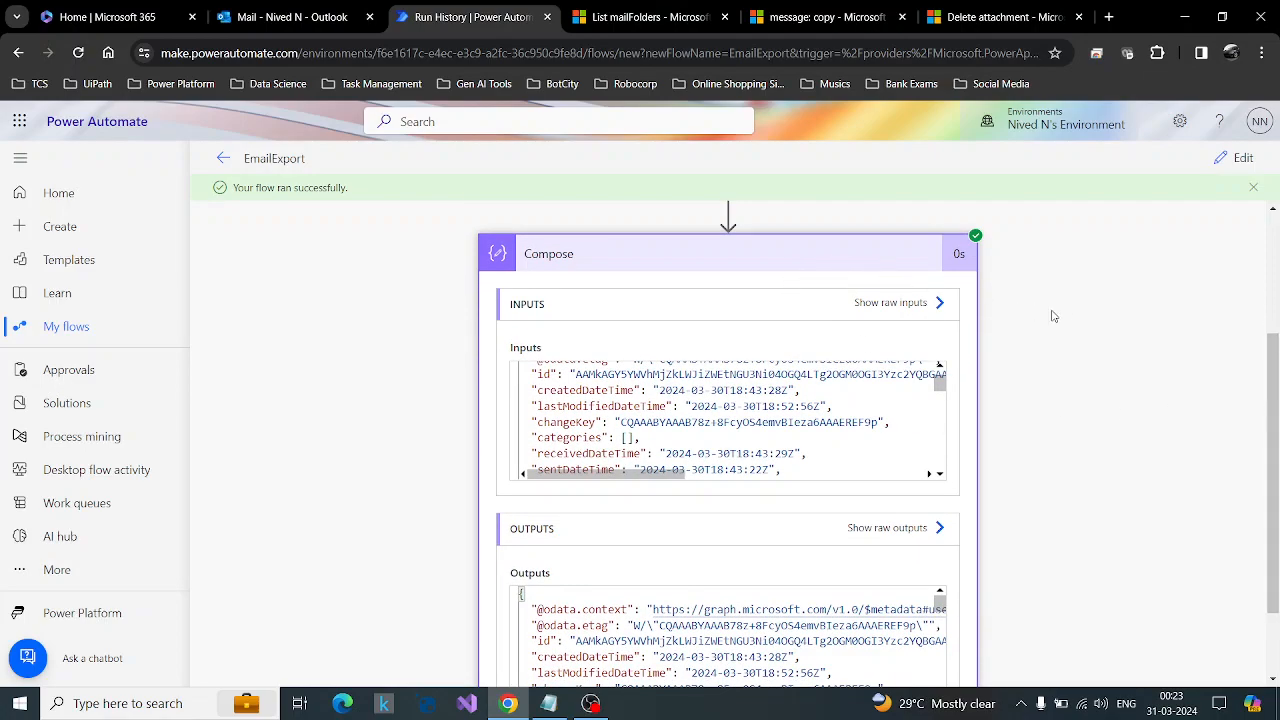
scroll(730, 420, "up", 1)
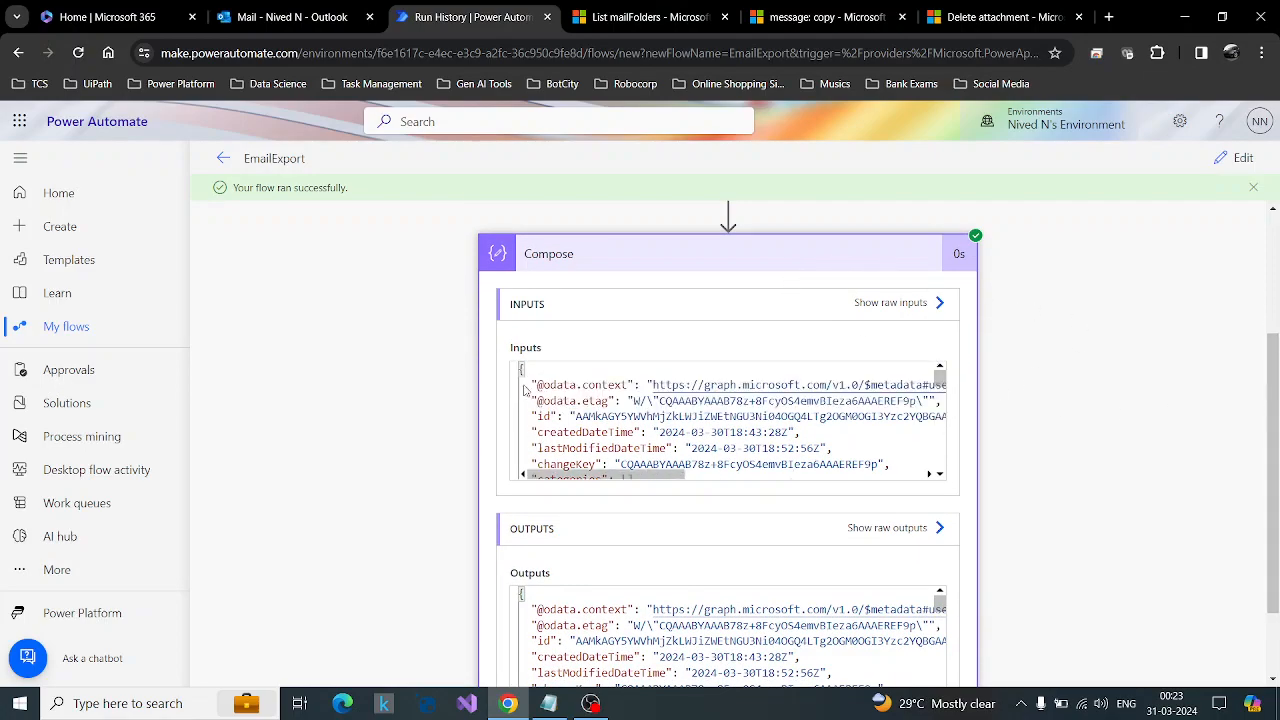
scroll(656, 411, "down", 1)
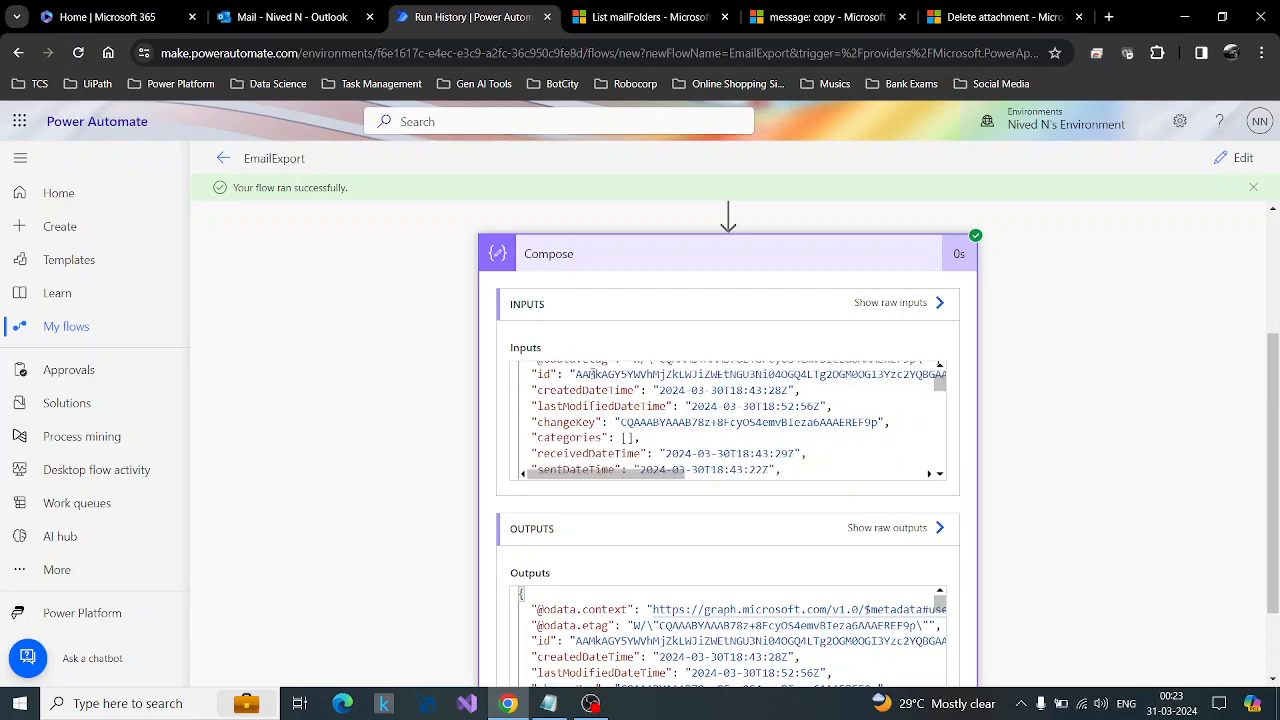
scroll(846, 428, "up", 1)
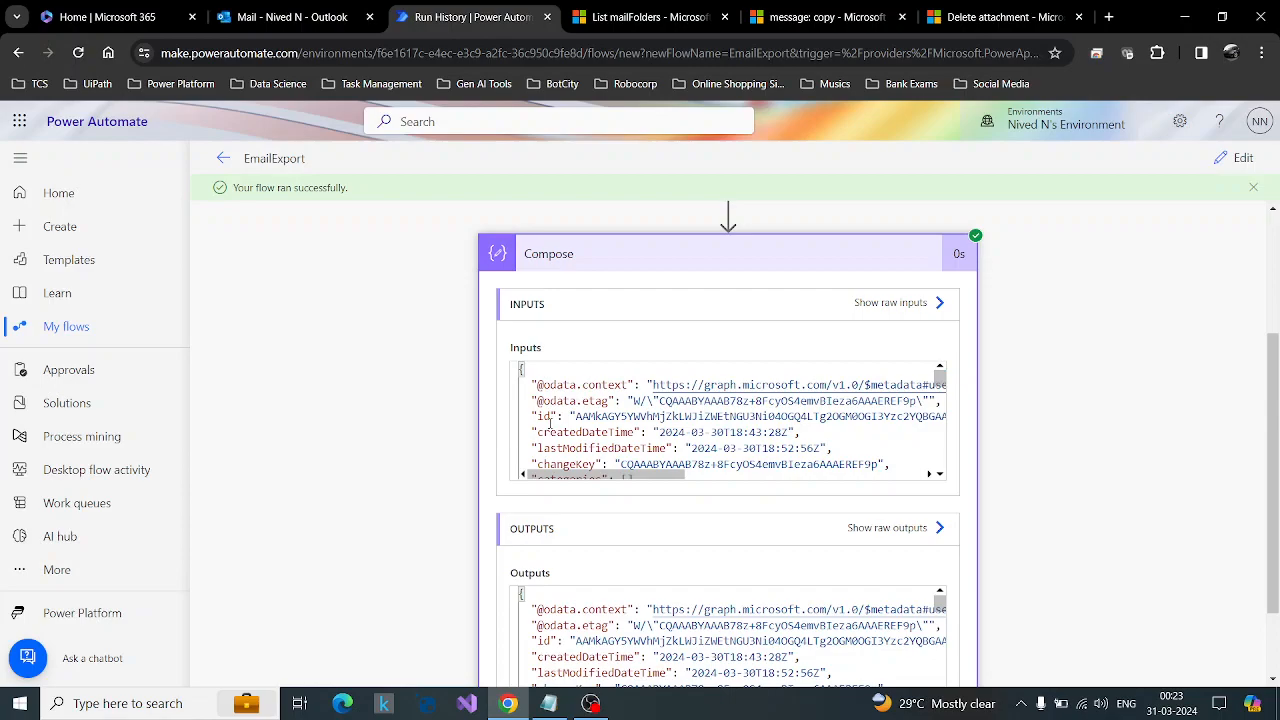
scroll(613, 418, "down", 1)
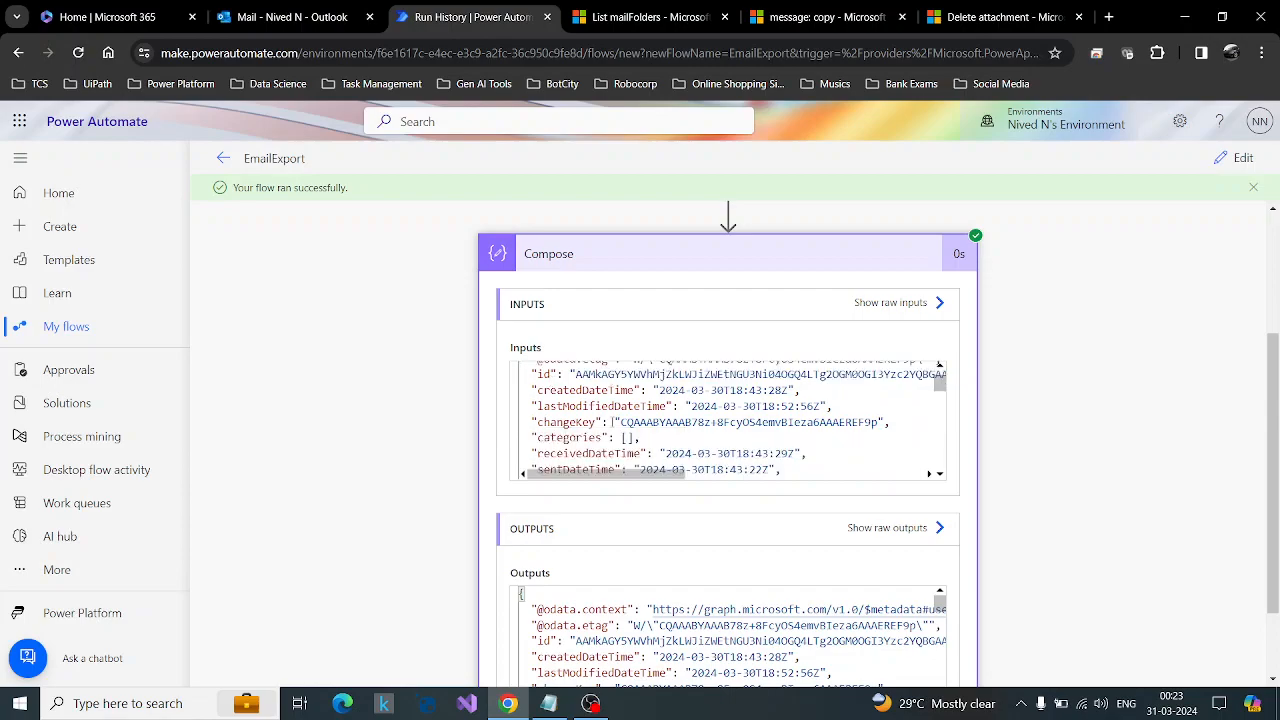
scroll(803, 422, "down", 1)
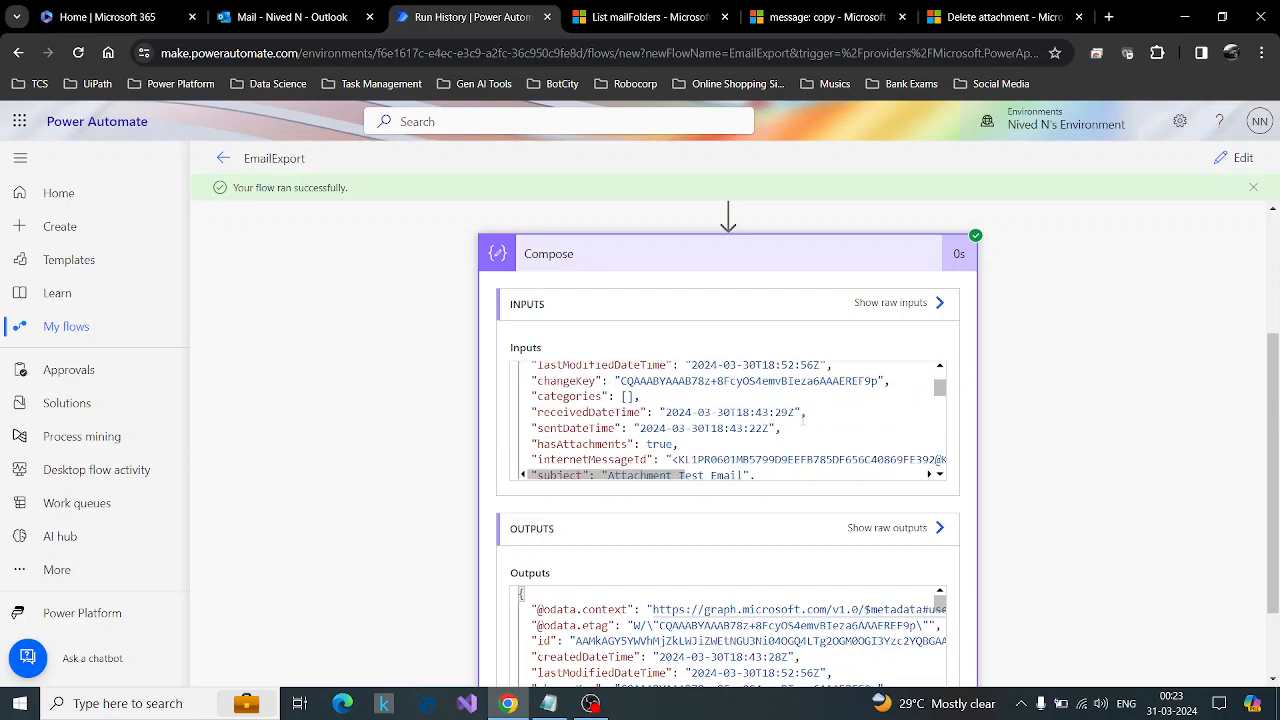
scroll(797, 411, "down", 1)
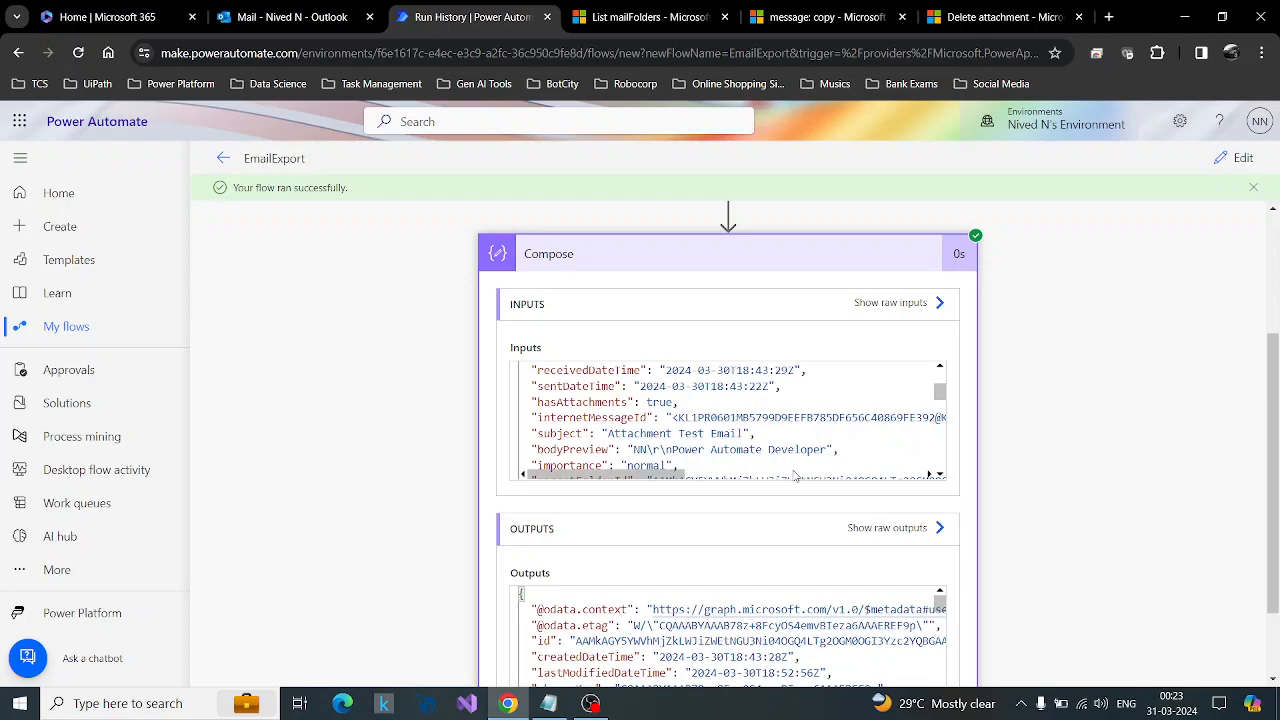
scroll(842, 405, "down", 4)
scroll(842, 405, "down", 4)
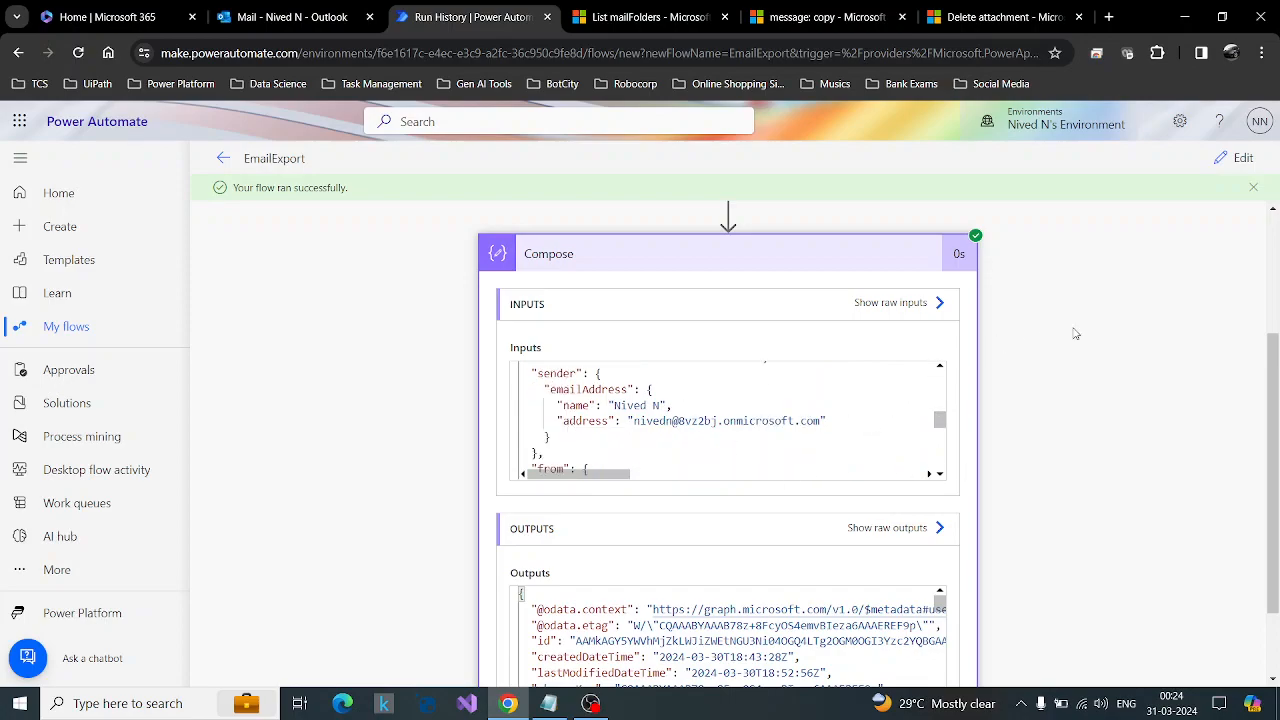
Reopen the EmailExport flow for editing and delete its Compose action.
left_click(1222, 165)
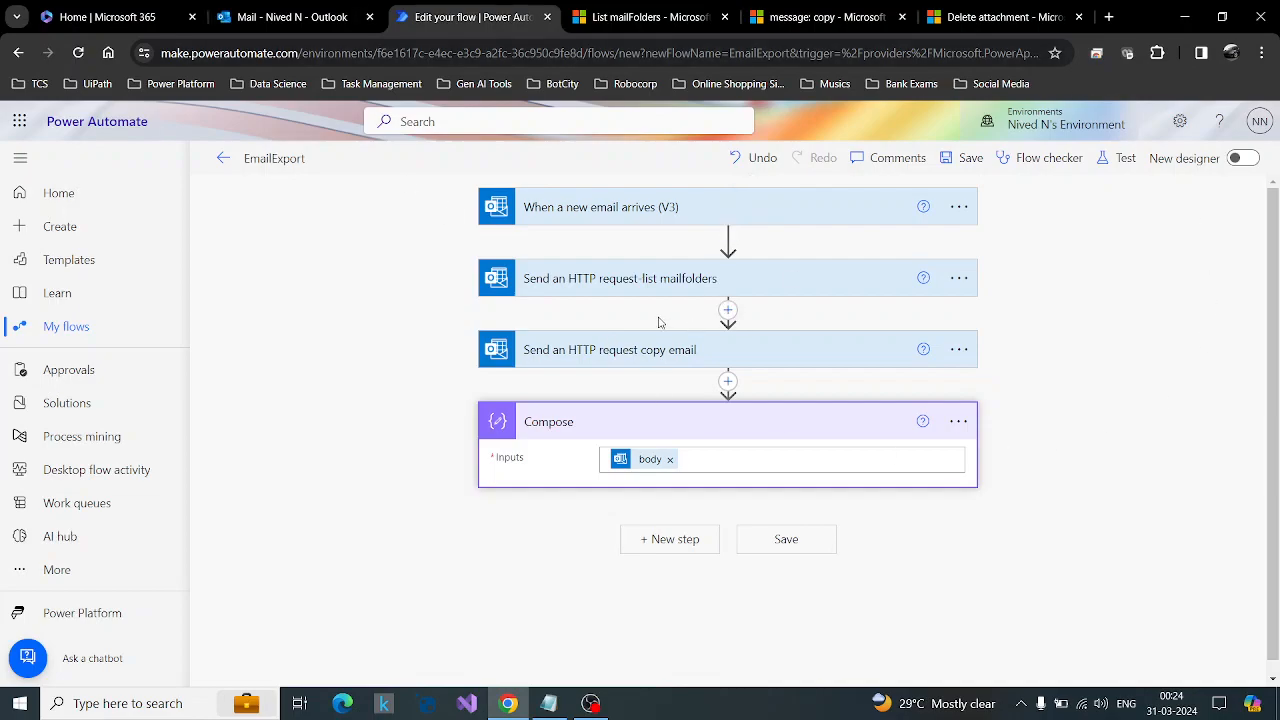
left_click(958, 421)
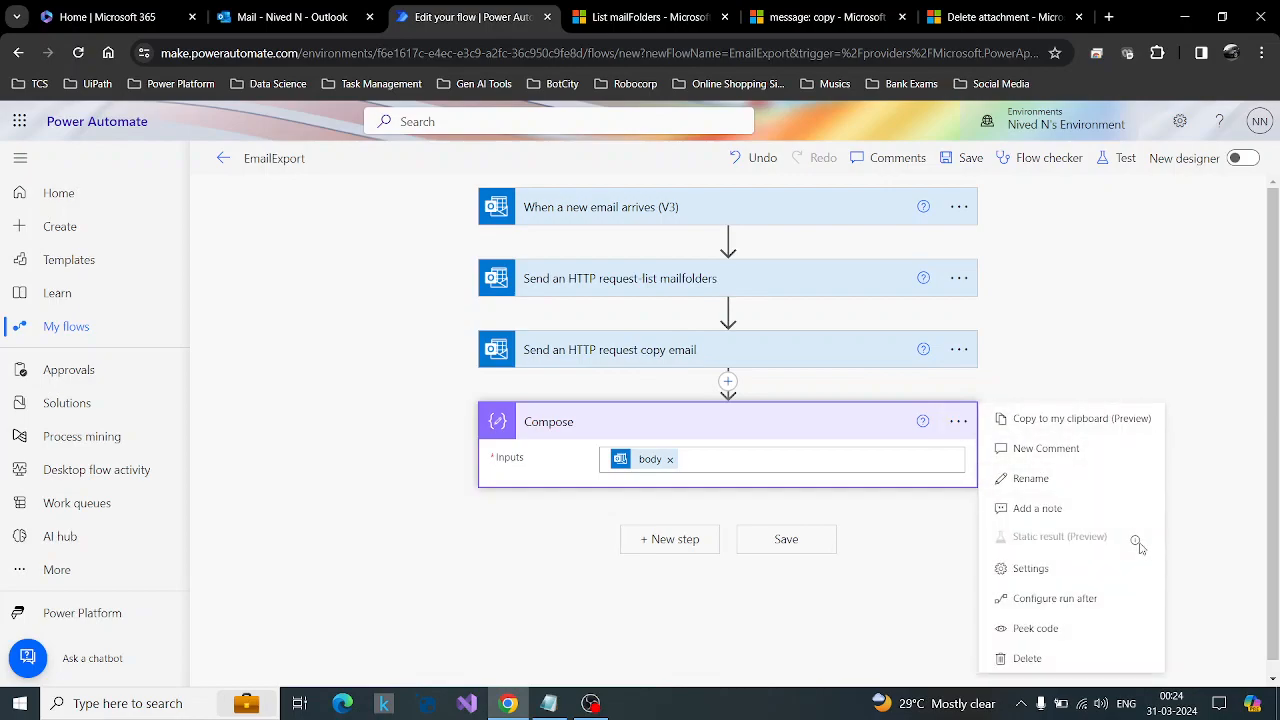
left_click(1106, 668)
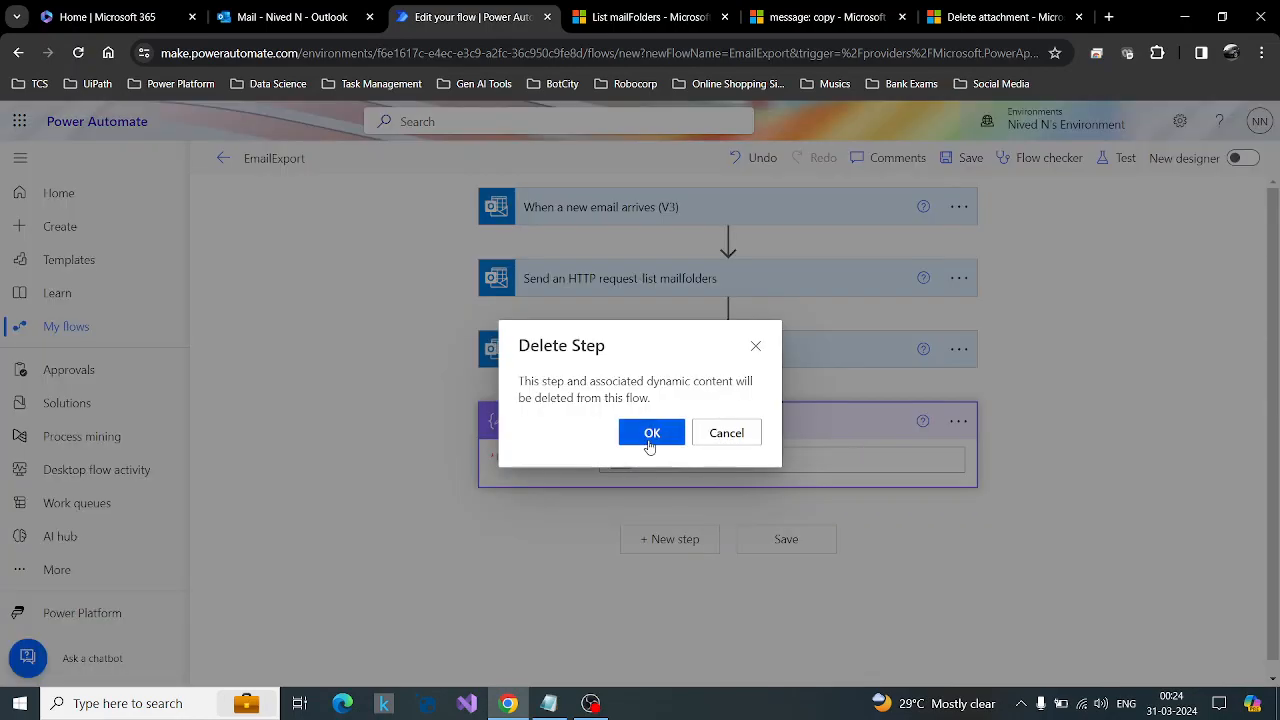
left_click(651, 440)
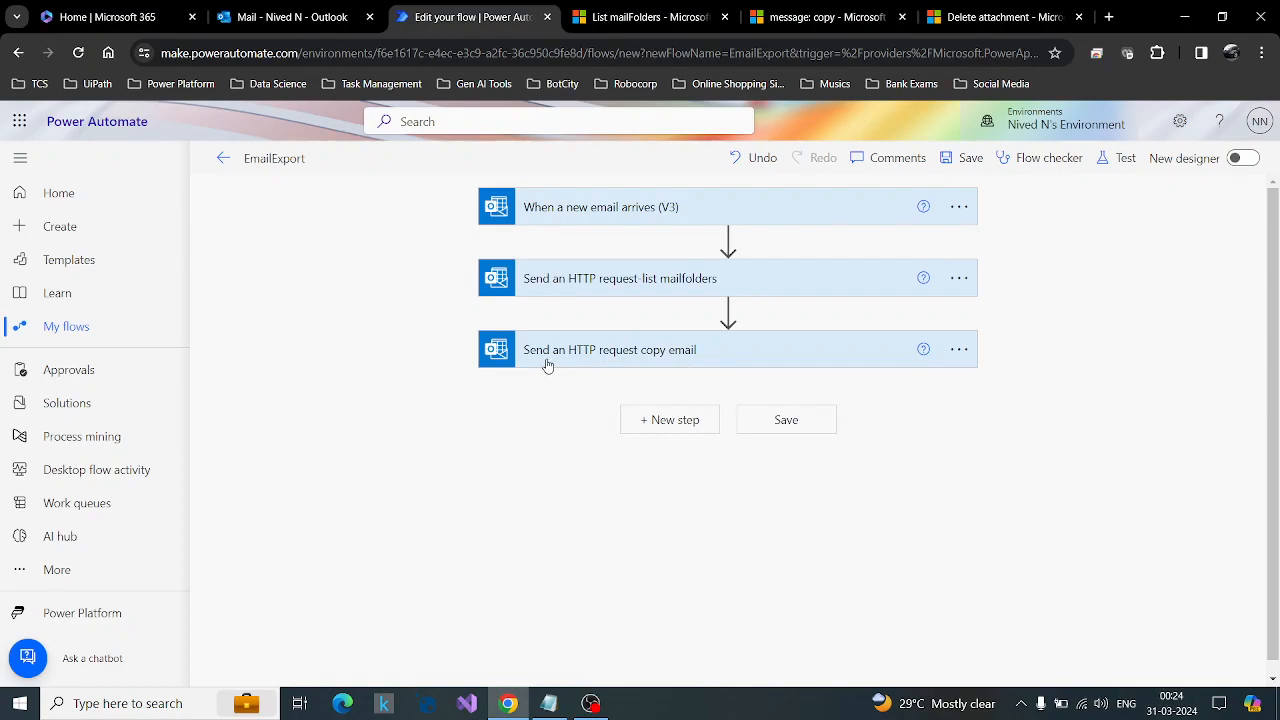
left_click(667, 420)
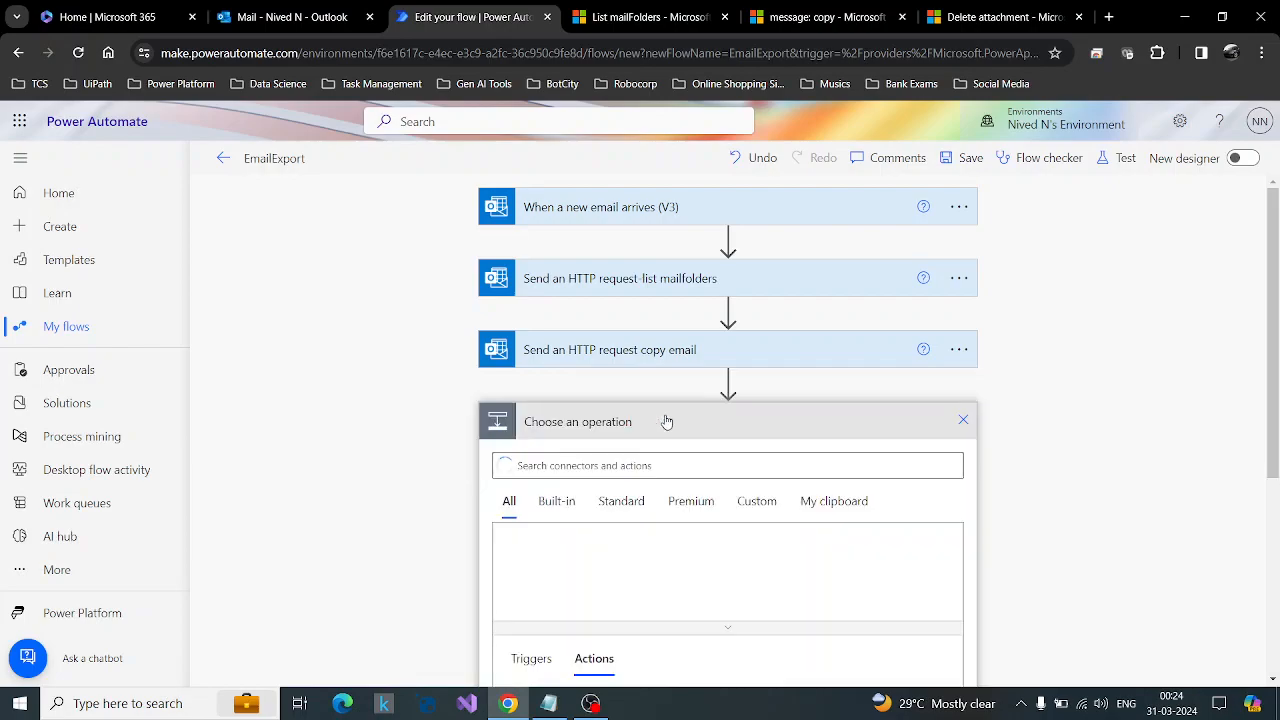
left_click(963, 419)
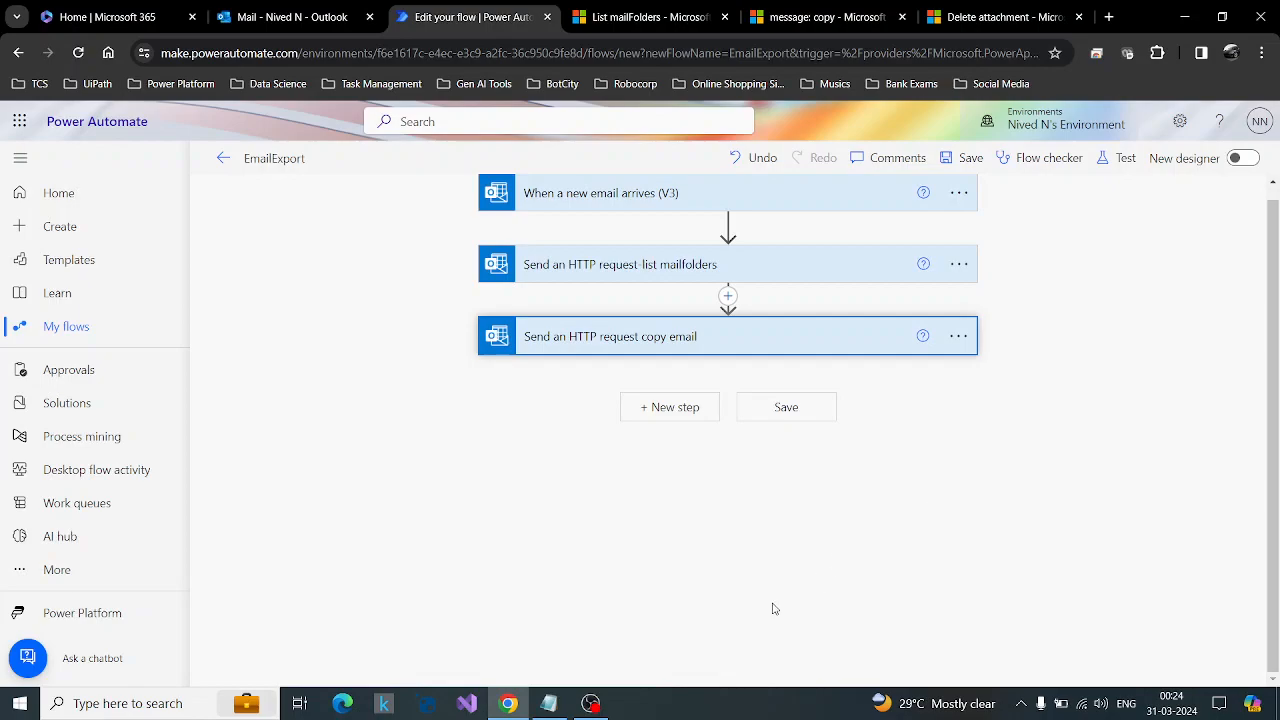
Switch to Notepad, highlight the third outline item on processing the copied email and exporting it to eml, and return to the flow.
left_click(548, 703)
left_click_drag(28, 205, 876, 207)
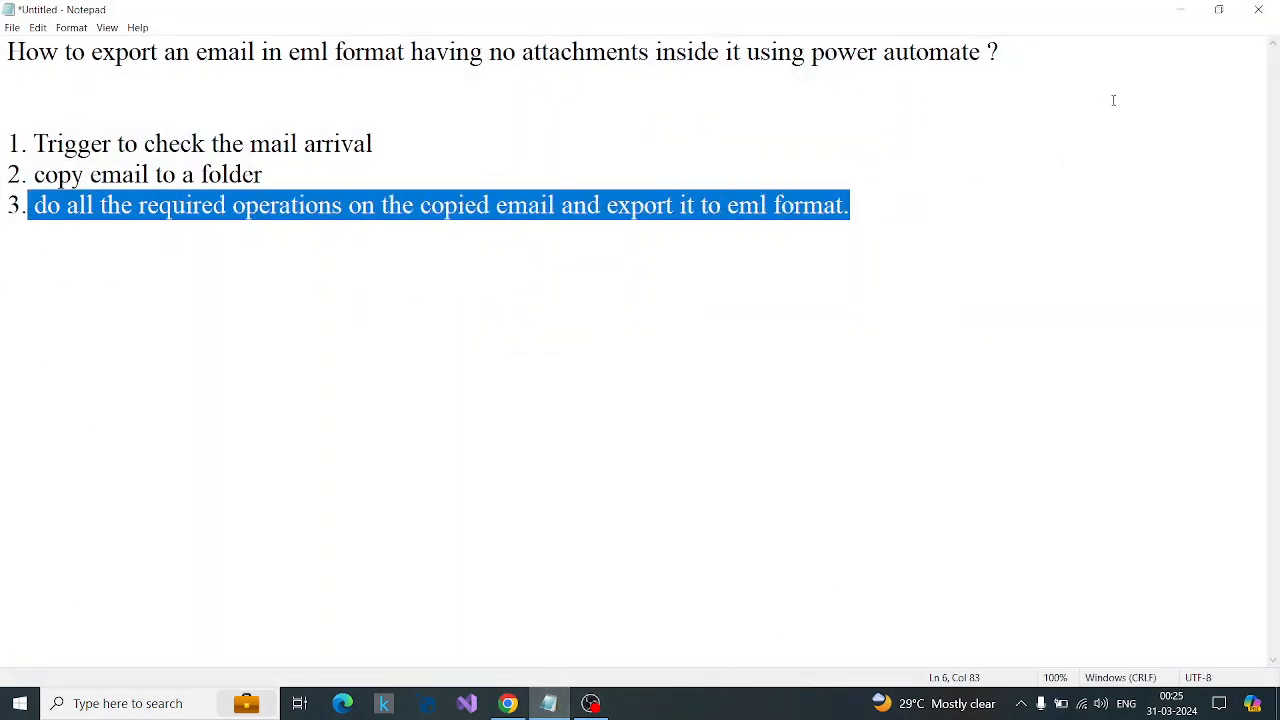
left_click(1167, 12)
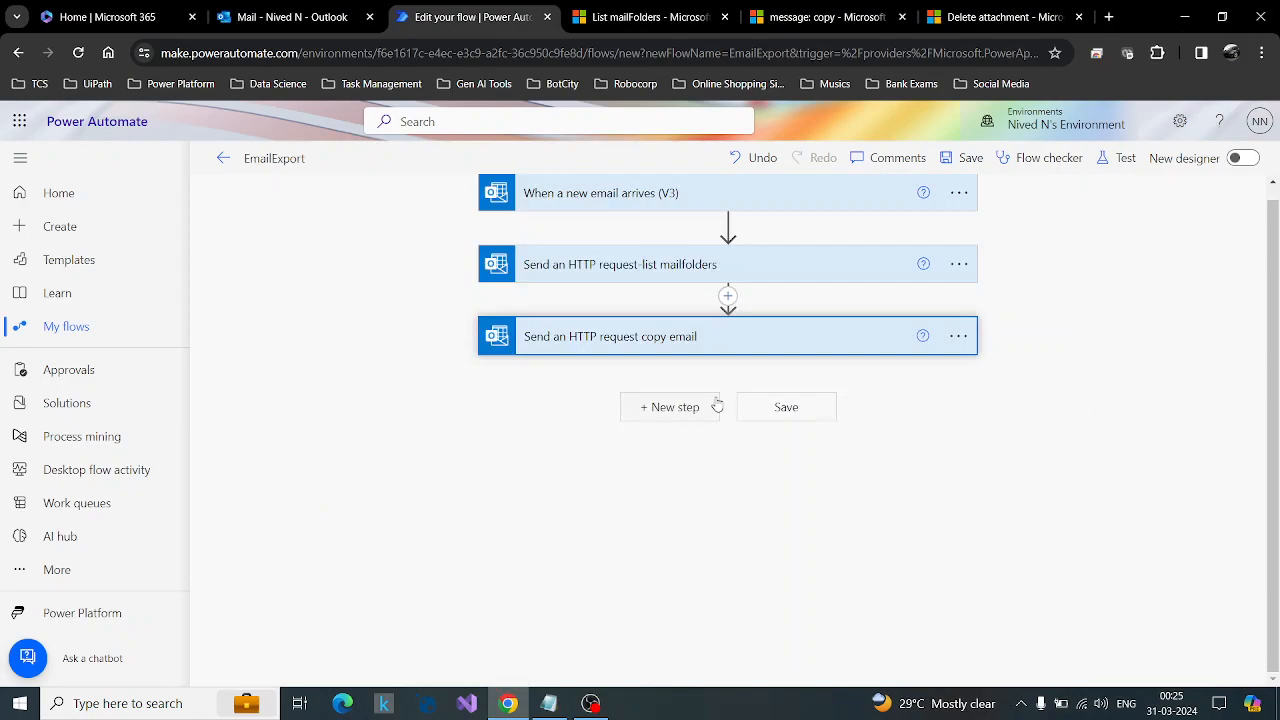
Add the Office 365 Outlook Get email (V2) action after the copy email request.
left_click(677, 409)
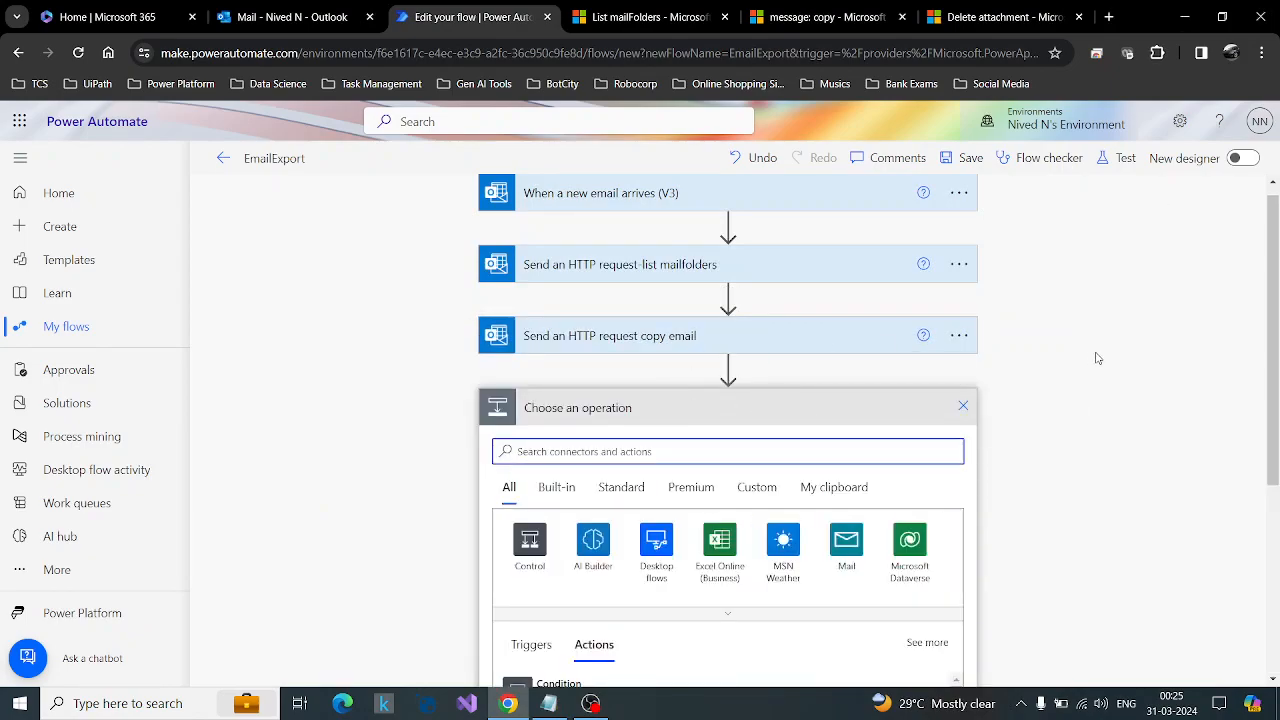
type("det email")
scroll(1131, 359, "down", 2)
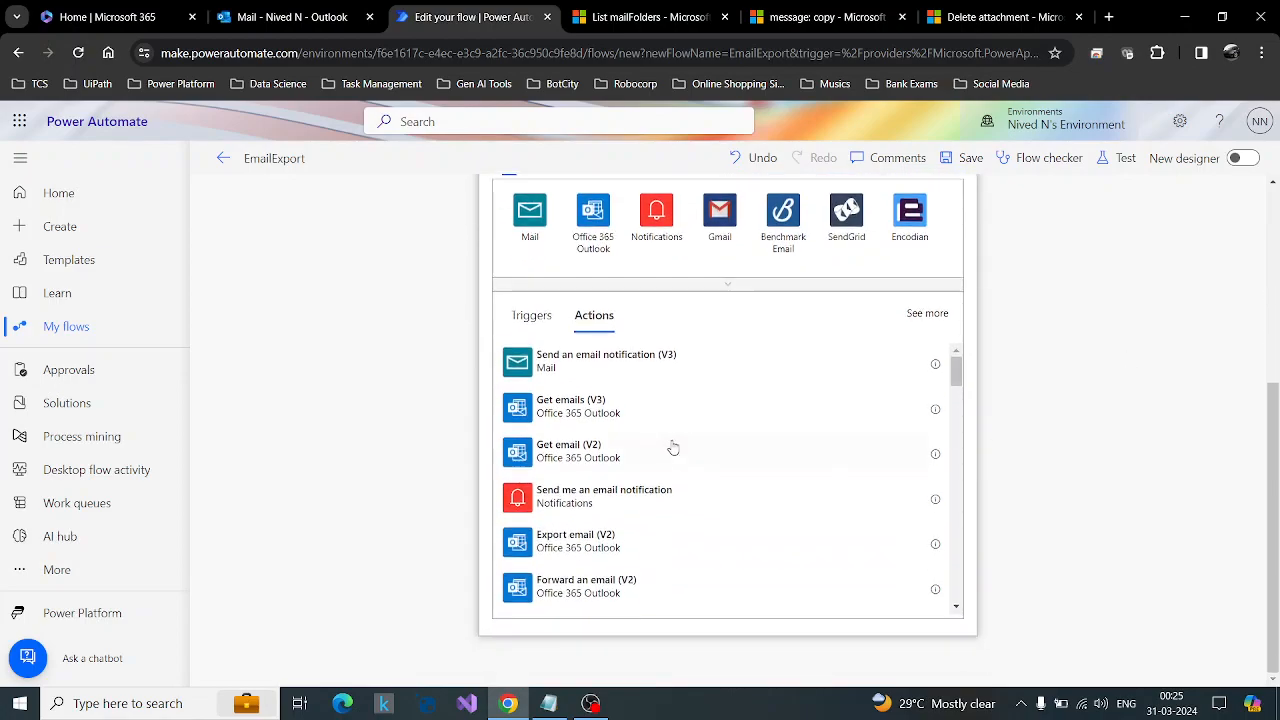
left_click(557, 452)
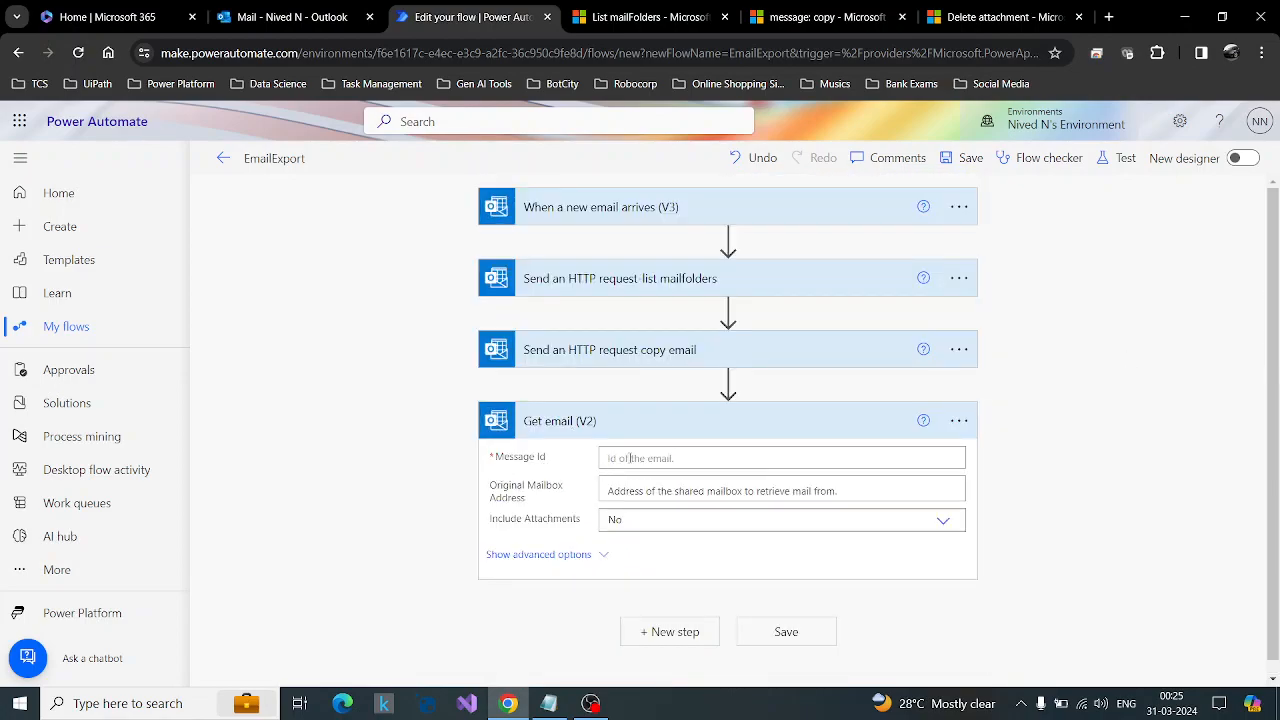
Open the dynamic content choices for the Message Id of the Get email (V2) action.
left_click(630, 458)
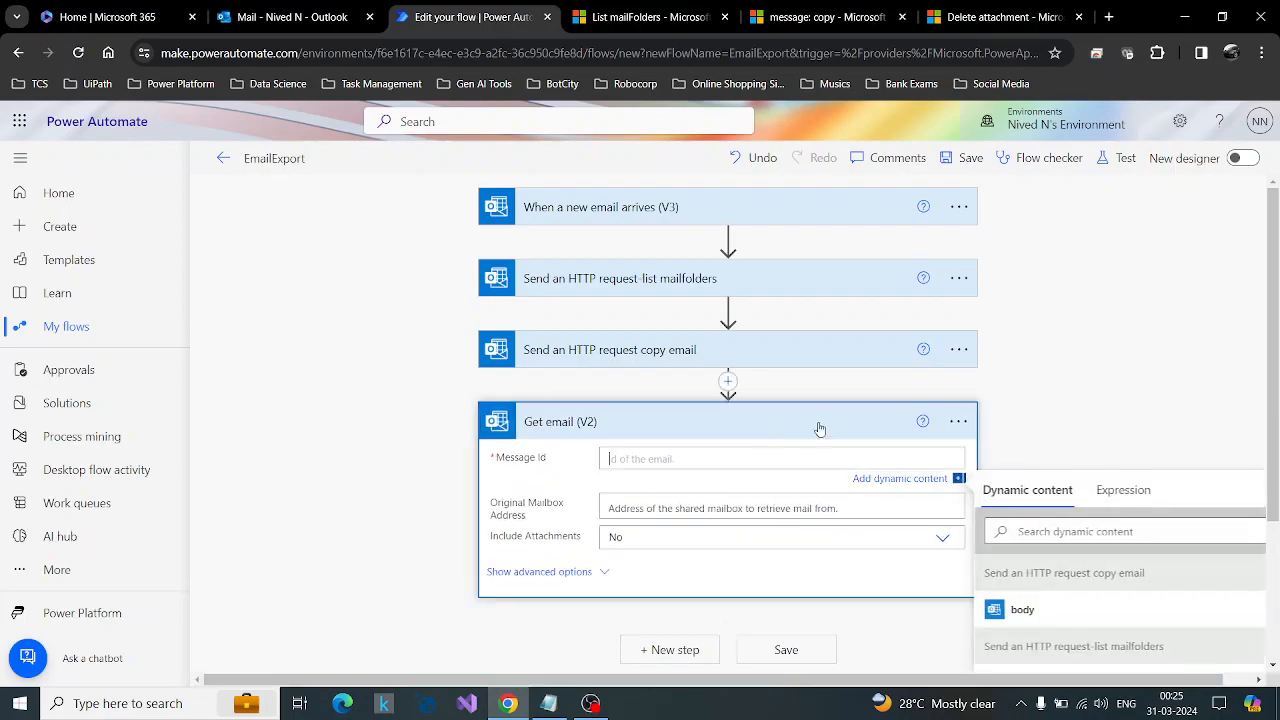
scroll(1100, 470, "down", 3)
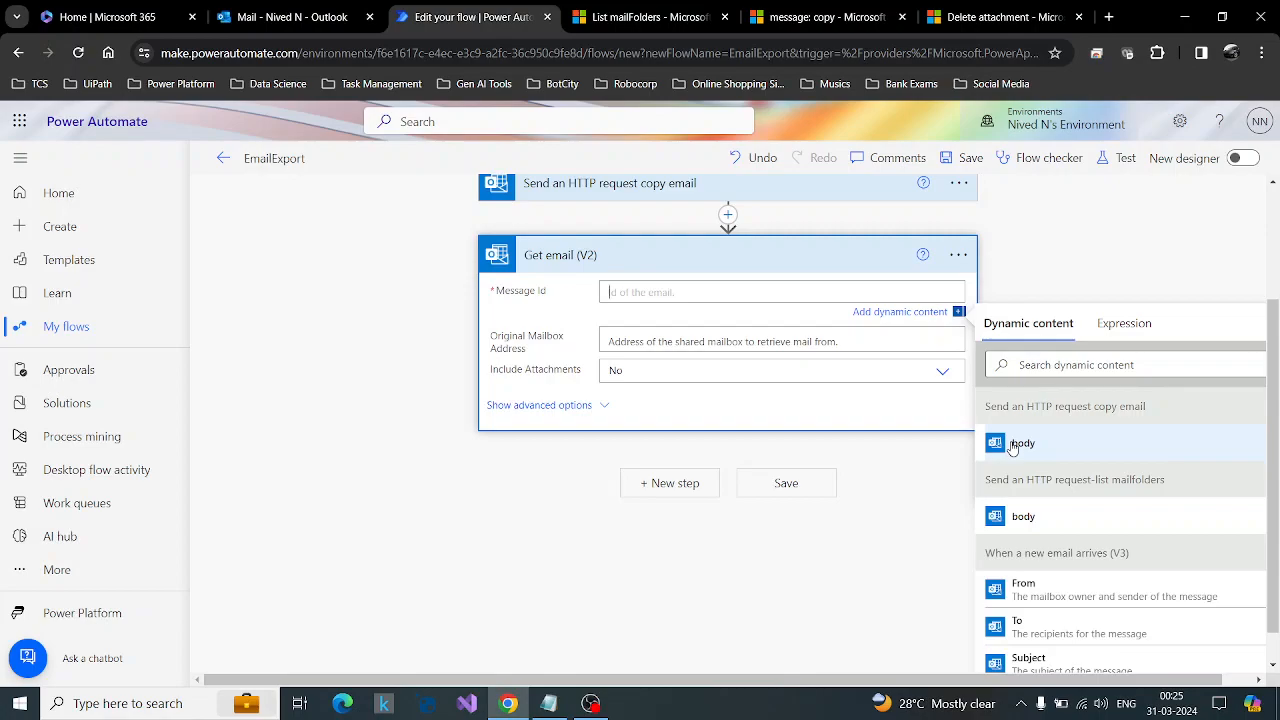
scroll(914, 474, "up", 3)
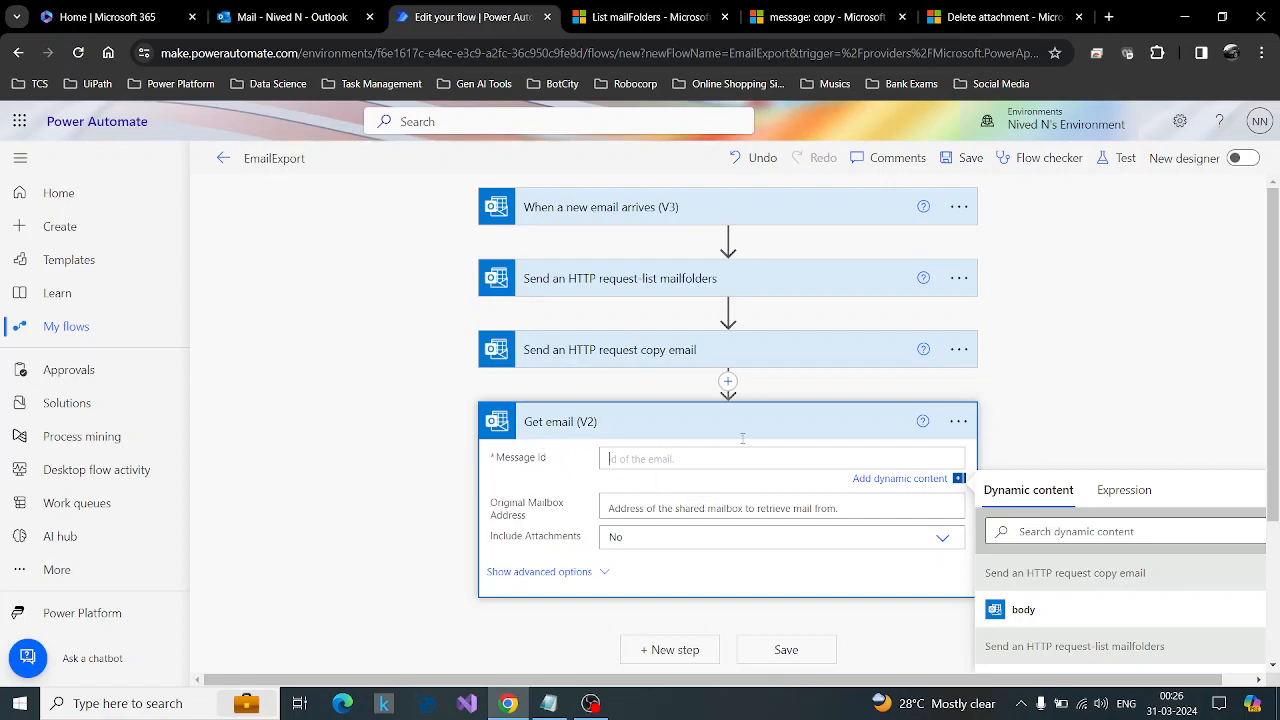
Insert the copy email request's body into the Message Id of Get email (V2), copy that token and remove it again.
scroll(1168, 380, "down", 1)
left_click(1136, 410)
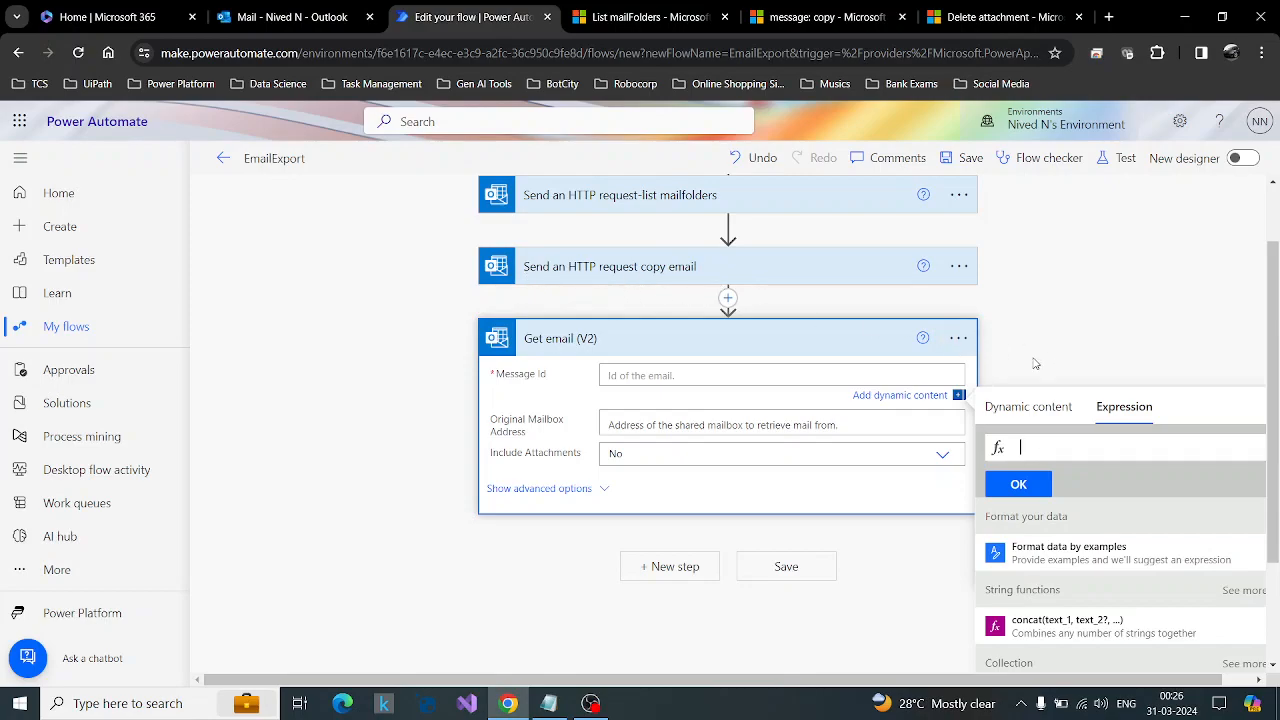
left_click(1018, 406)
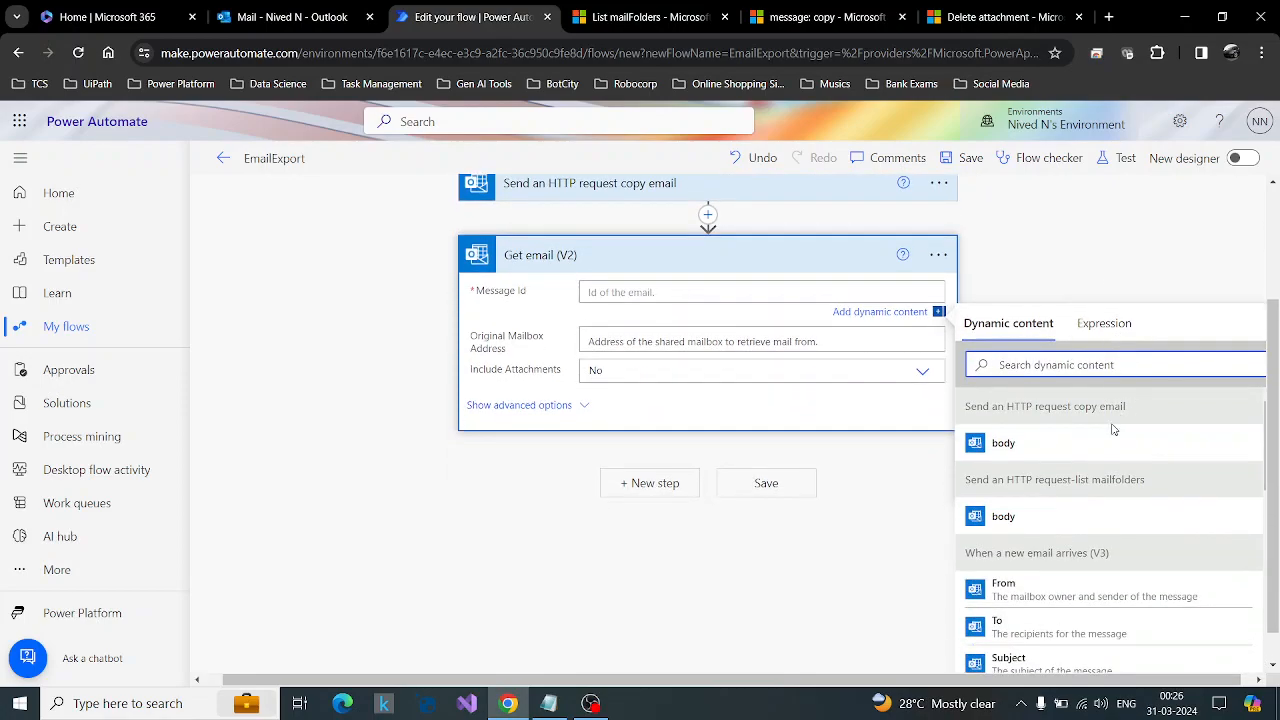
left_click(1003, 446)
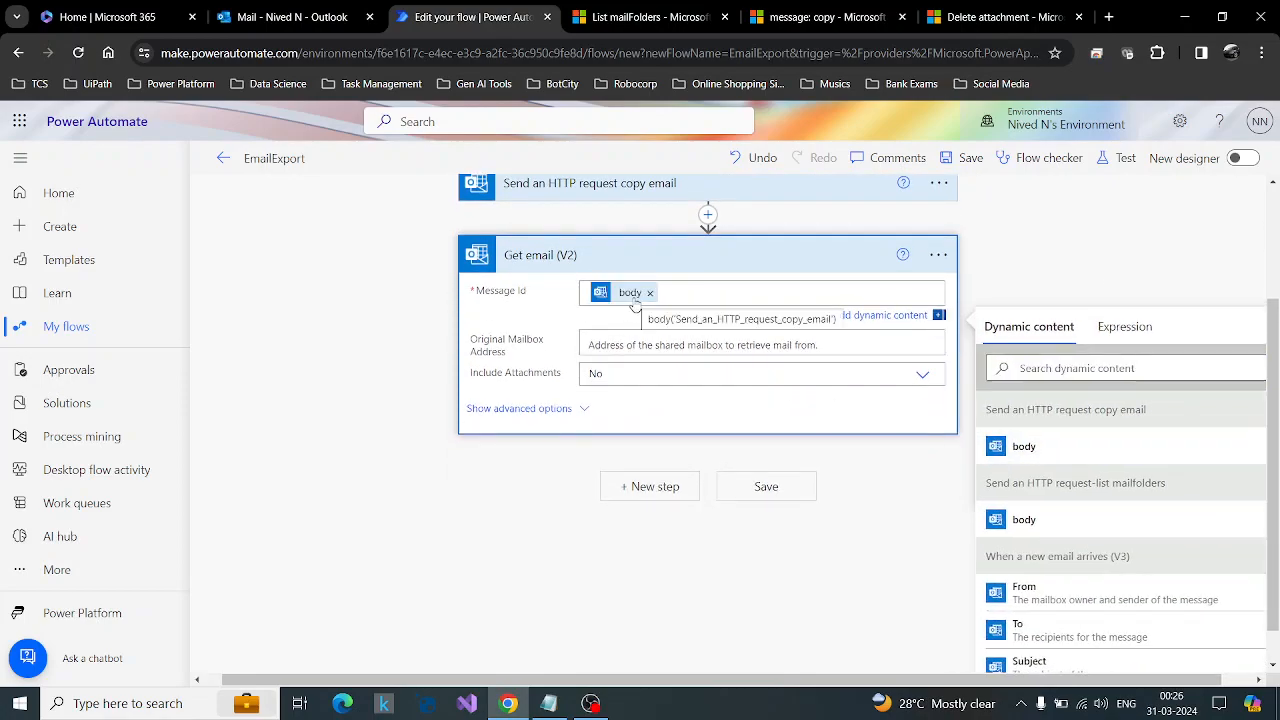
left_click(632, 298)
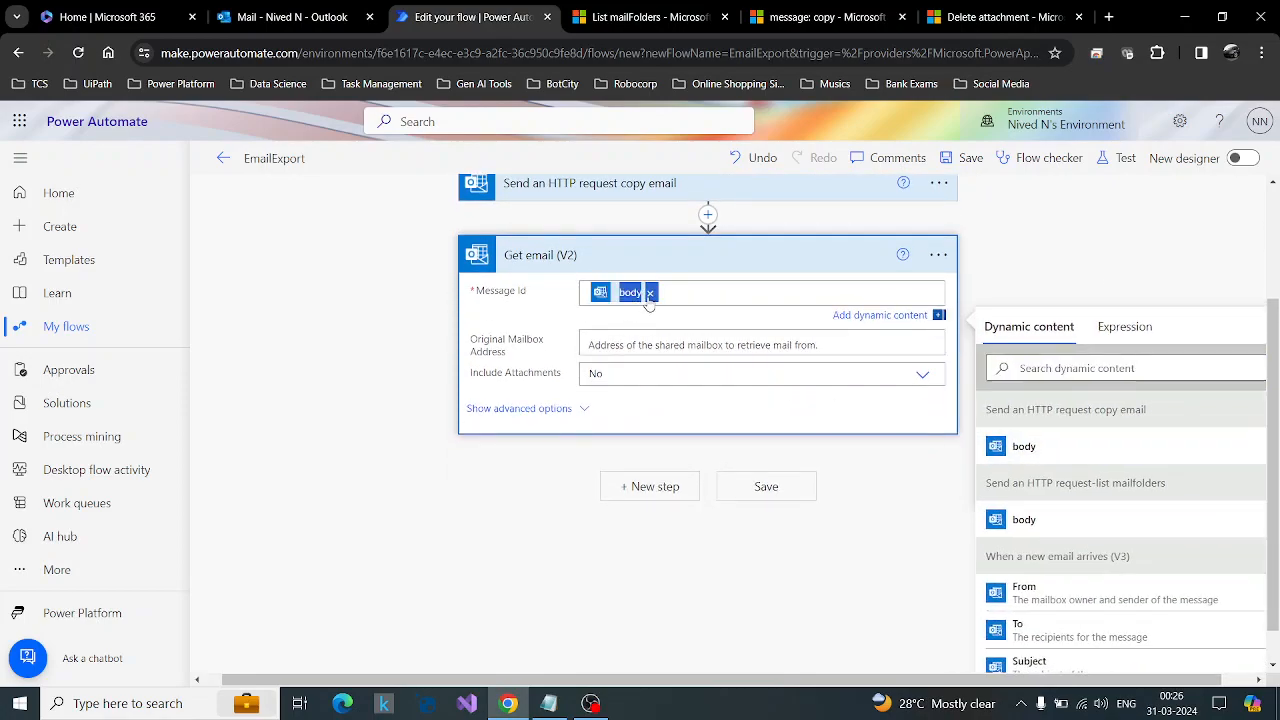
left_click(649, 292)
Set the Message Id of Get email (V2) to the expression body('Send_an_HTTP_request_copy_email')?['id'].
left_click(1125, 323)
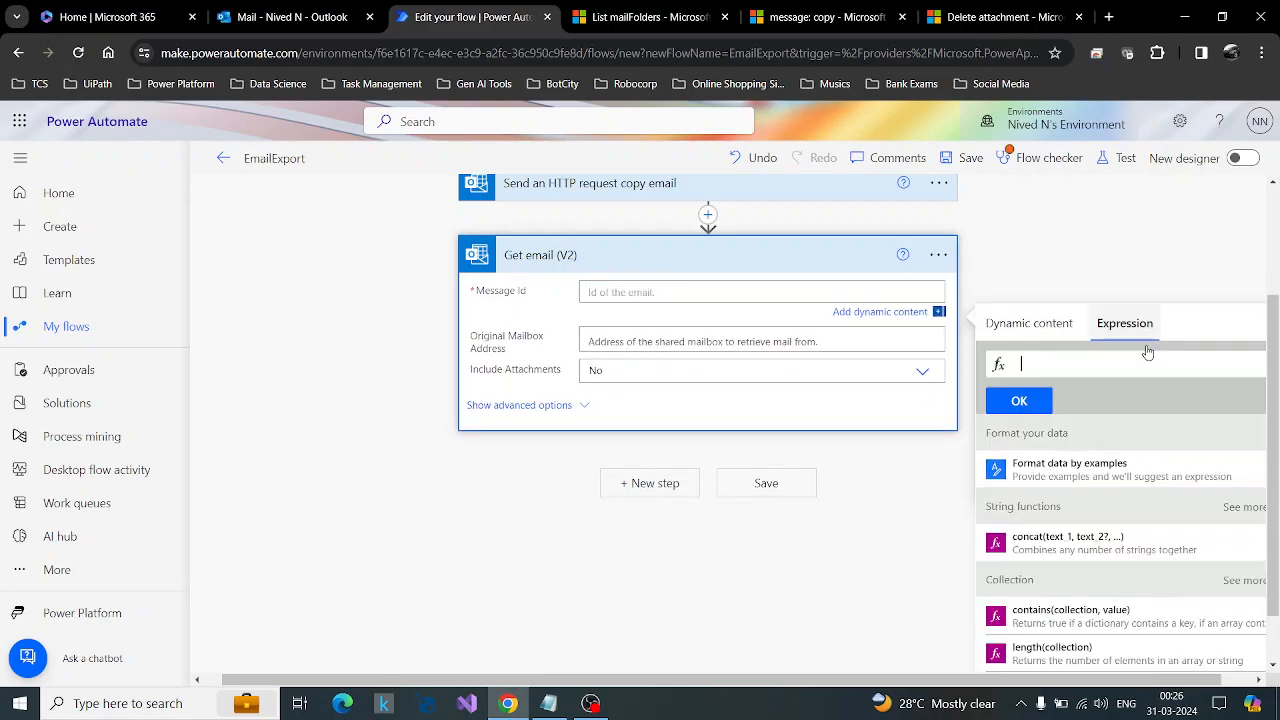
key("ctrl+v")
key("BackSpace")
key("Left")
key("Left")
key("Left")
key("Left")
key("Left")
key("Left")
key("Left")
key("Left")
key("Left")
key("Left")
key("Left")
key("Left")
key("Left")
key("Left")
key("Left")
key("Left")
key("Left")
key("Left")
key("Left")
key("Left")
key("Left")
key("Left")
key("Left")
key("Left")
key("Left")
key("Left")
key("Left")
key("Left")
key("Left")
key("Left")
key("Left")
key("Left")
key("Left")
key("Left")
key("Left")
key("Left")
key("Left")
key("Left")
key("Left")
key("Left")
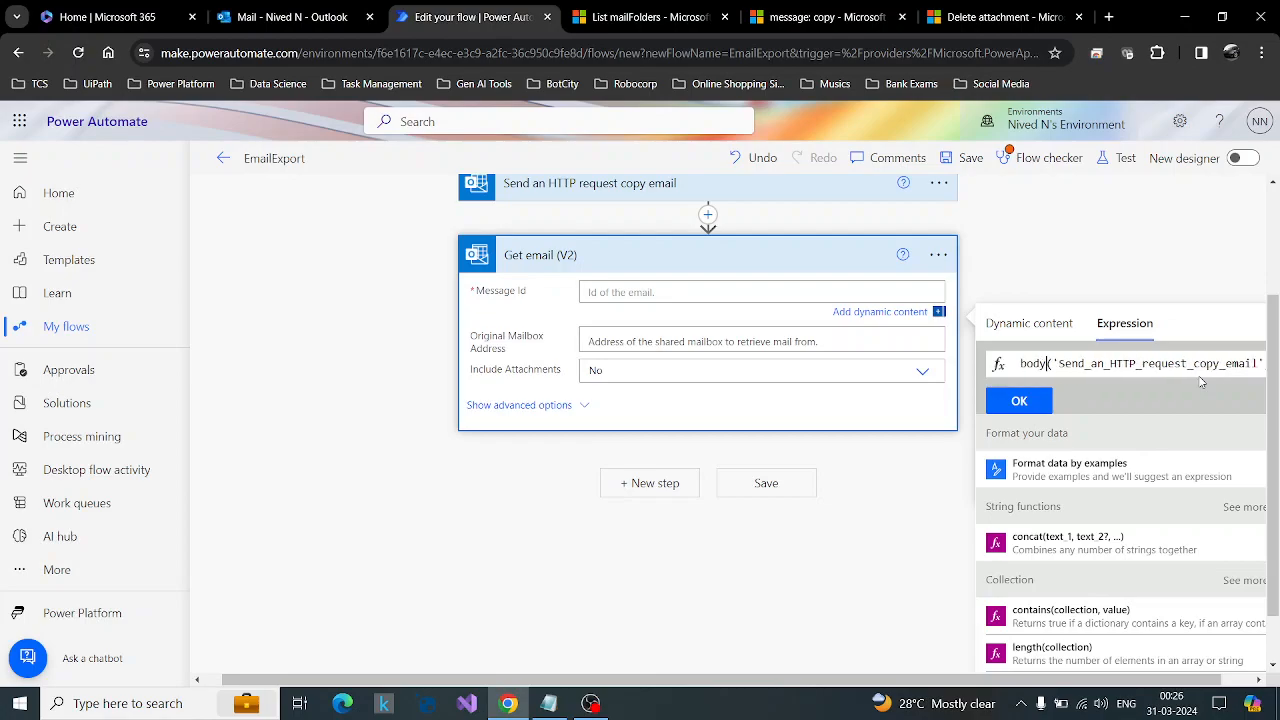
key("Right")
key("Right")
key("BackSpace")
key("BackSpace")
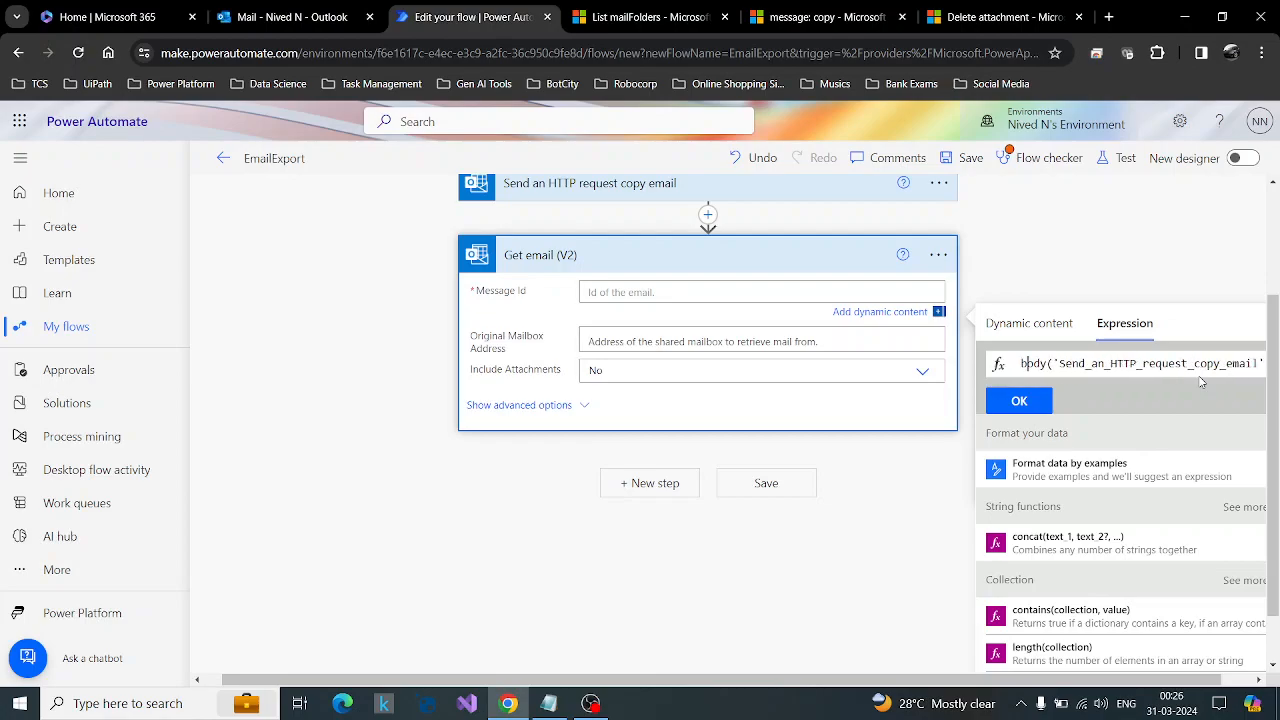
key("Right")
key("Right")
key("Right")
key("Right")
key("Right")
key("Right")
key("Right")
key("Right")
key("Right")
key("Right")
key("Right")
key("Right")
key("Right")
key("Right")
key("Right")
key("Right")
key("Right")
key("Right")
key("Right")
key("Right")
key("Right")
key("Right")
key("Right")
key("Right")
key("Right")
key("Right")
key("Right")
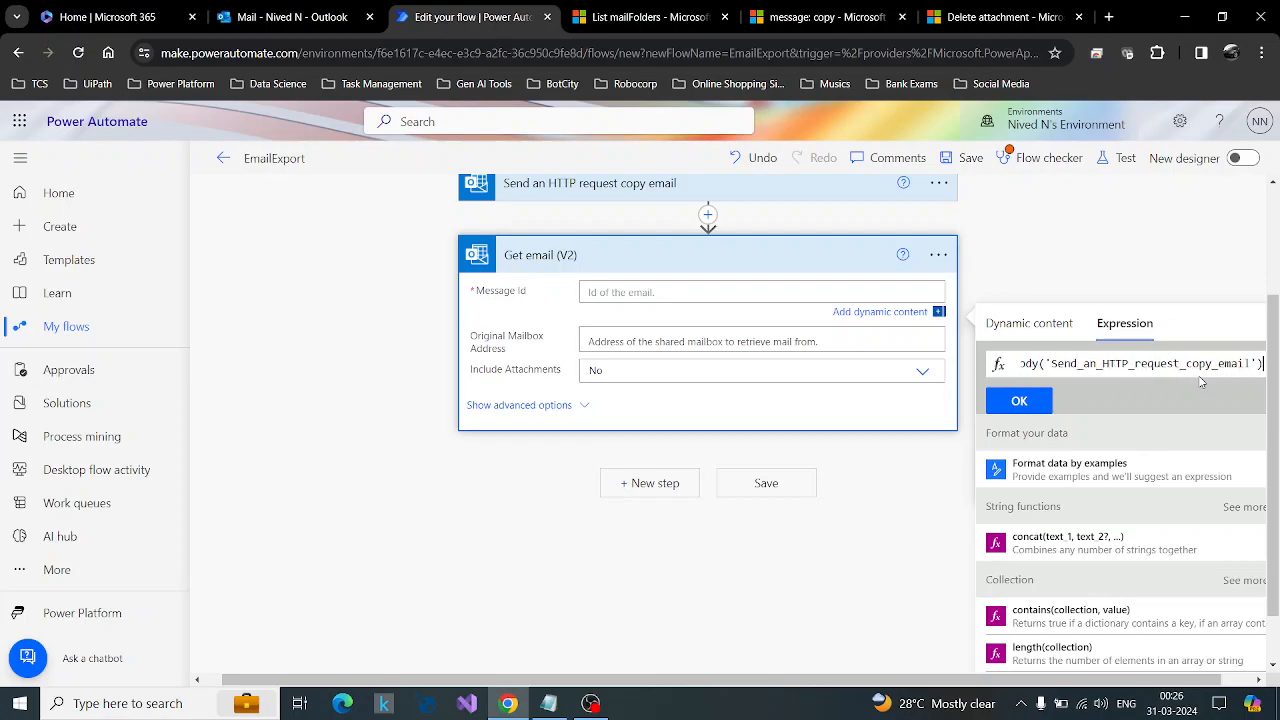
type("?['id']")
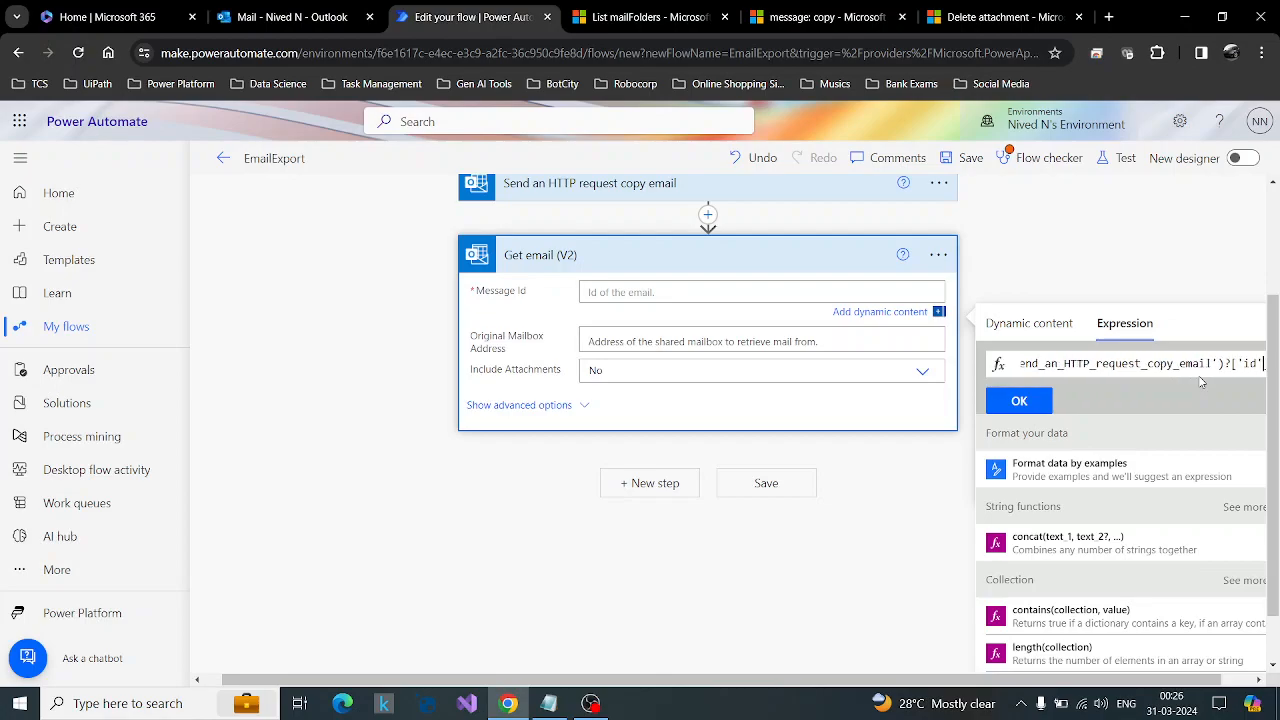
left_click(1015, 400)
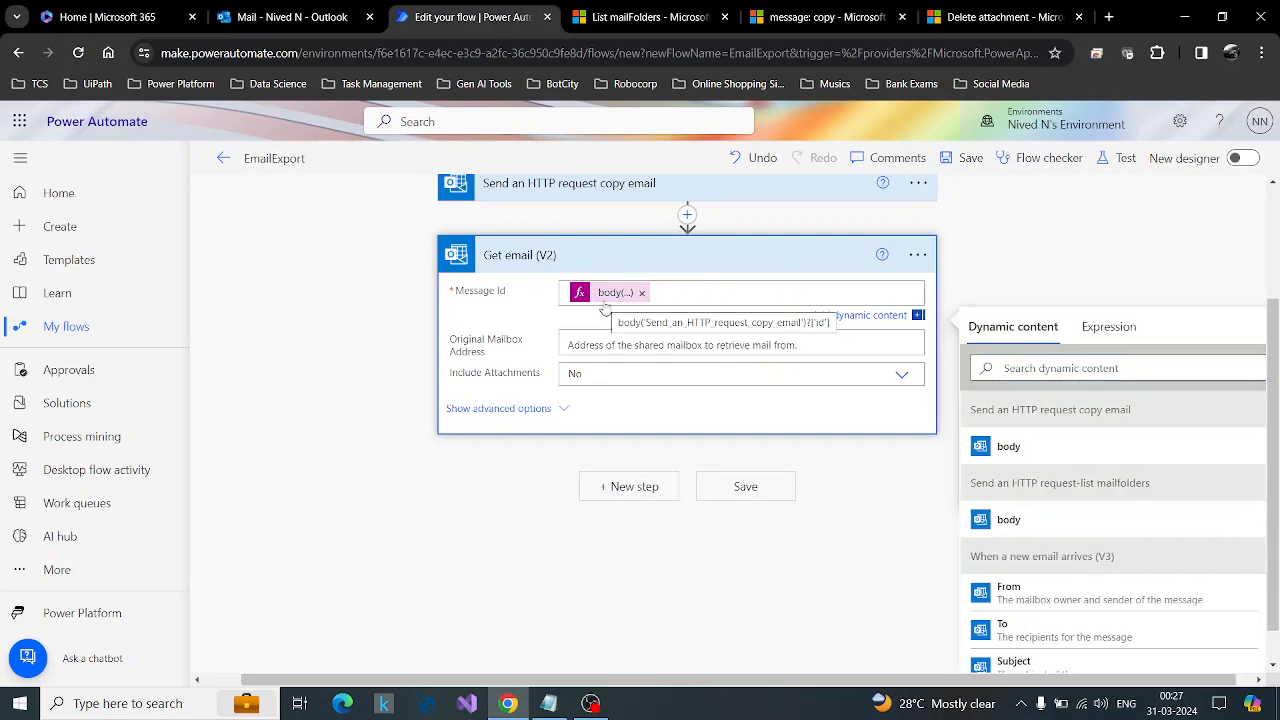
Set Include Attachments to Yes in Get email (V2), check its advanced options and start a new step after it.
left_click(902, 373)
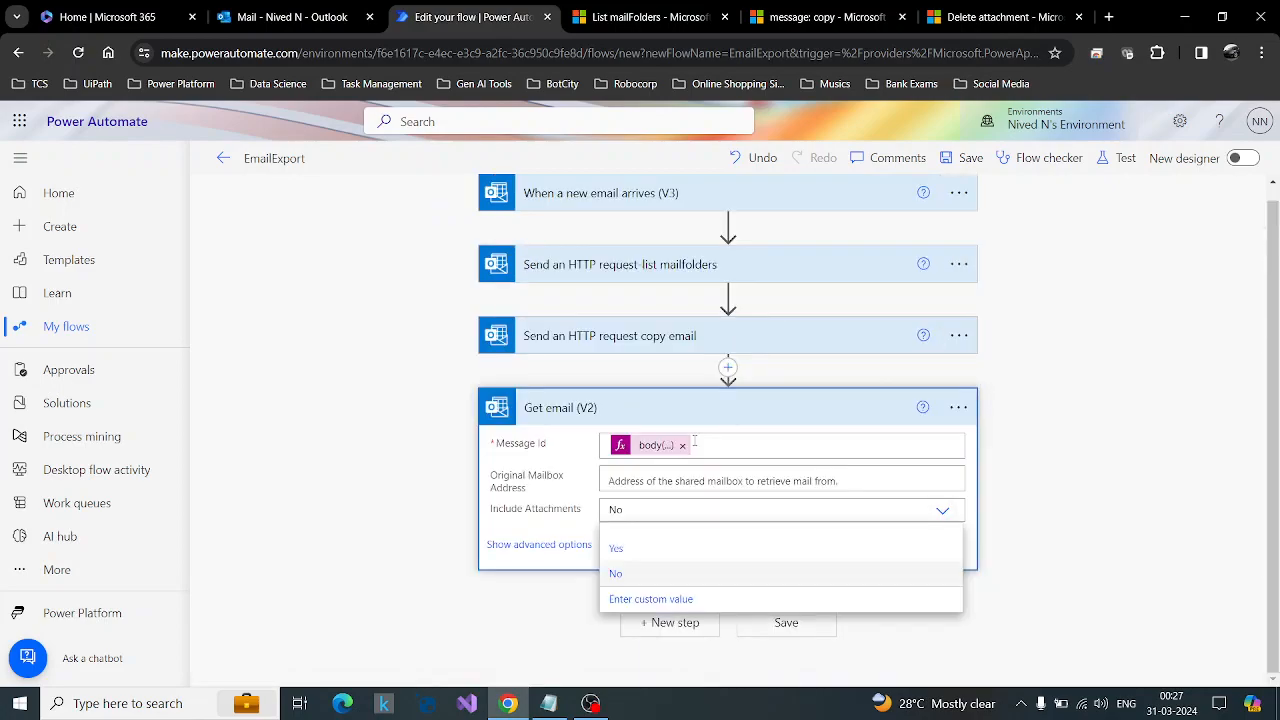
left_click(631, 553)
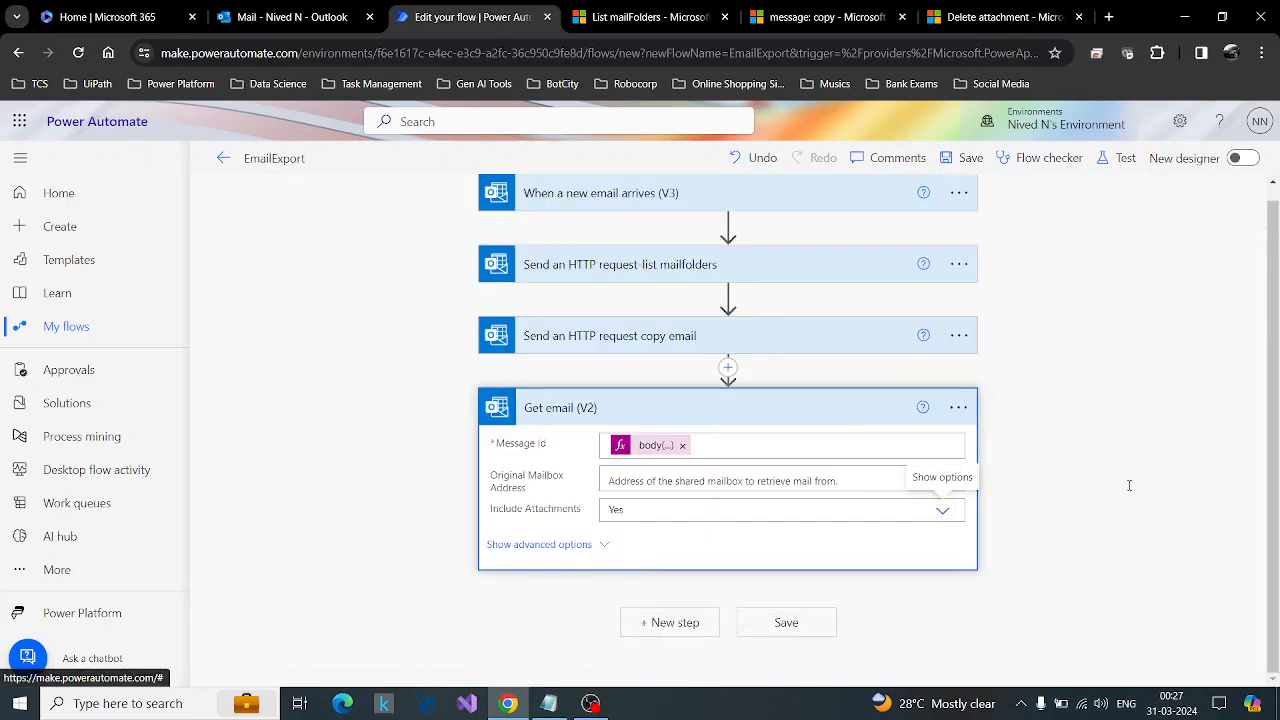
left_click(506, 545)
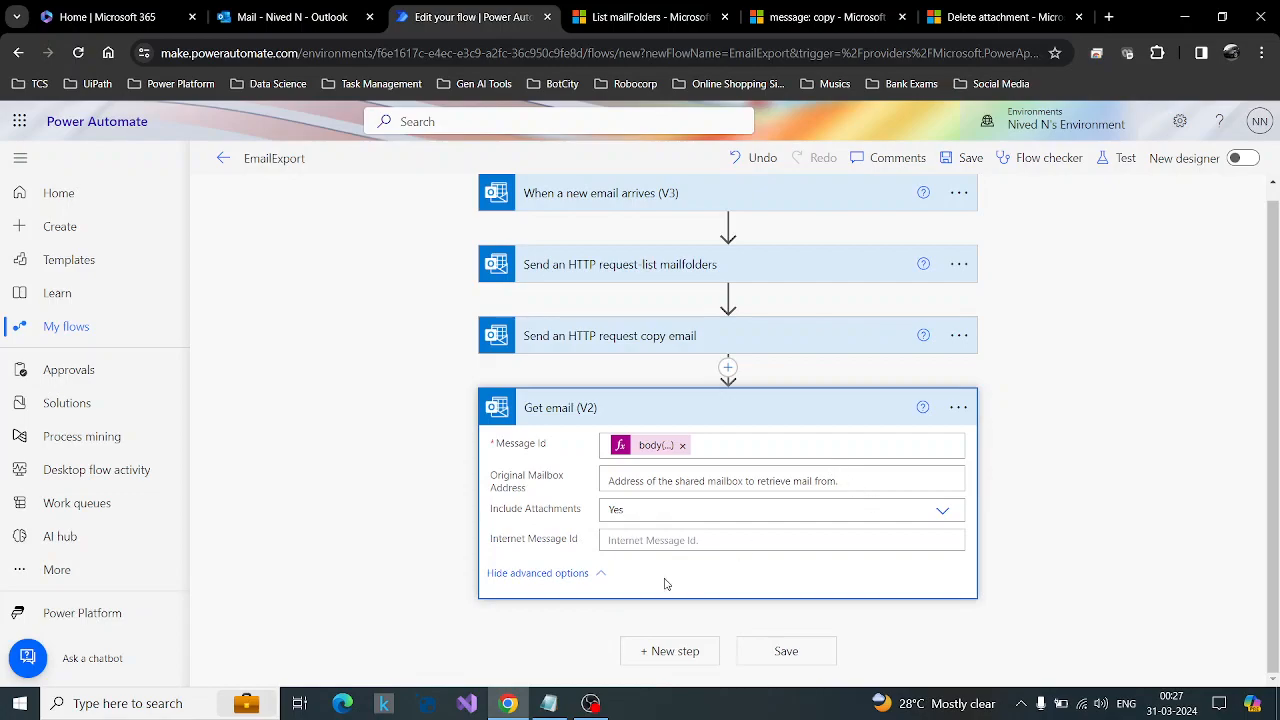
left_click(552, 575)
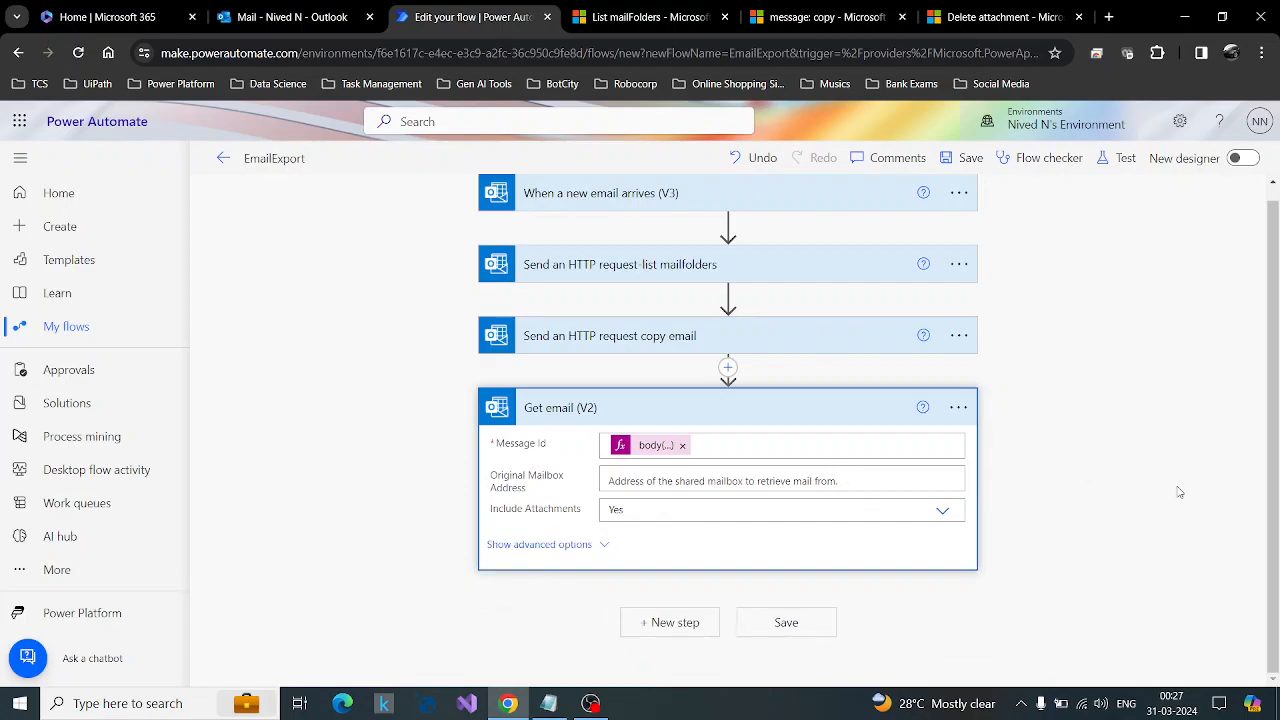
left_click(646, 625)
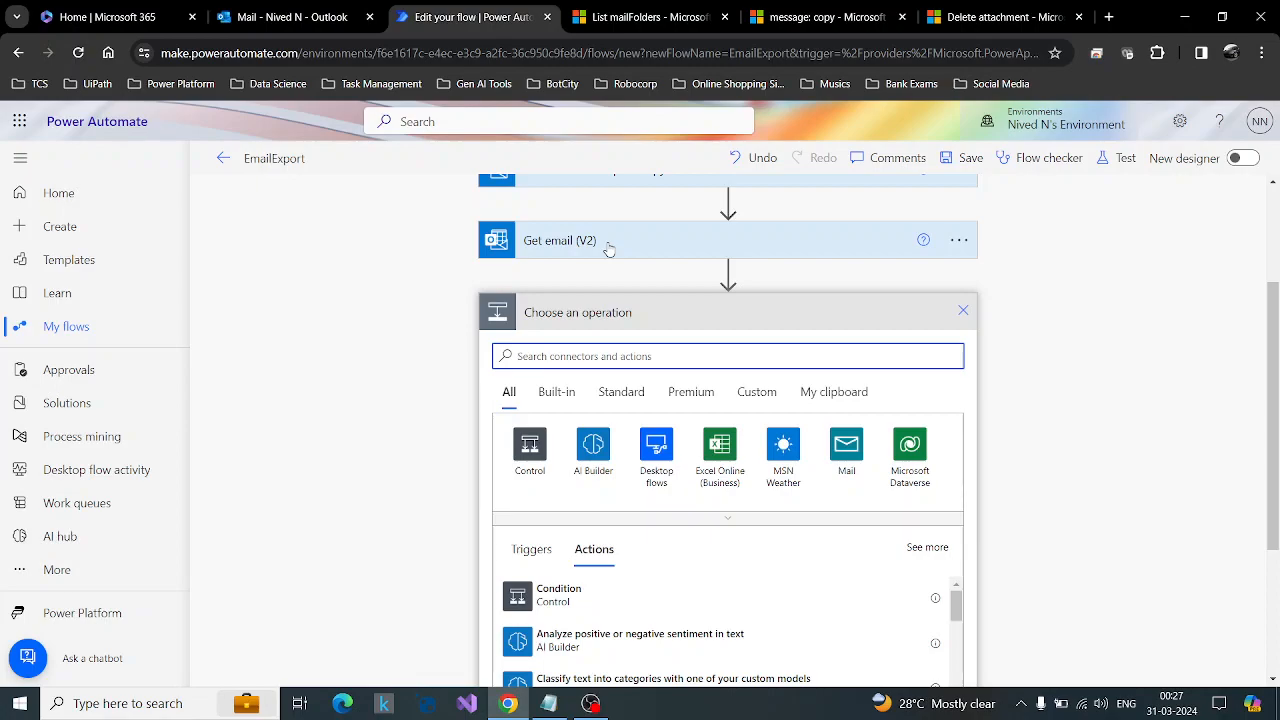
Switch to Outlook, examine the zip attachment and signature image in the Attachment Test Email, and return to the flow.
left_click(294, 10)
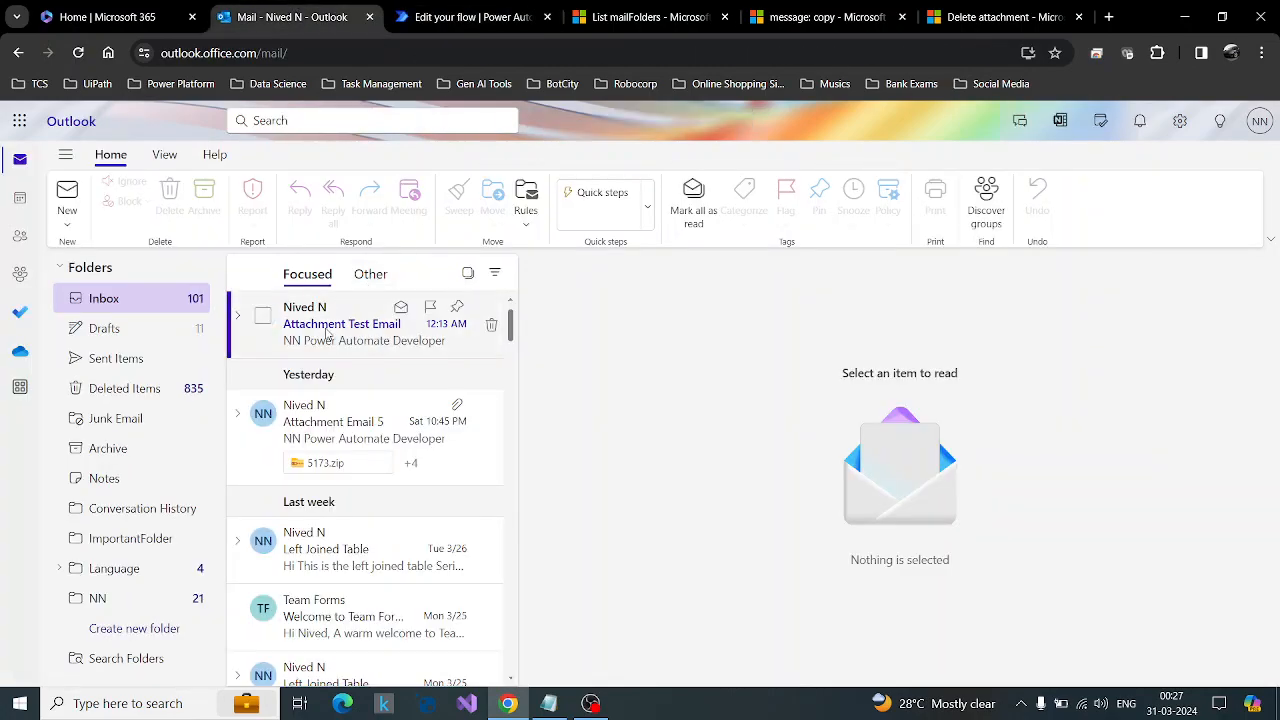
left_click(350, 333)
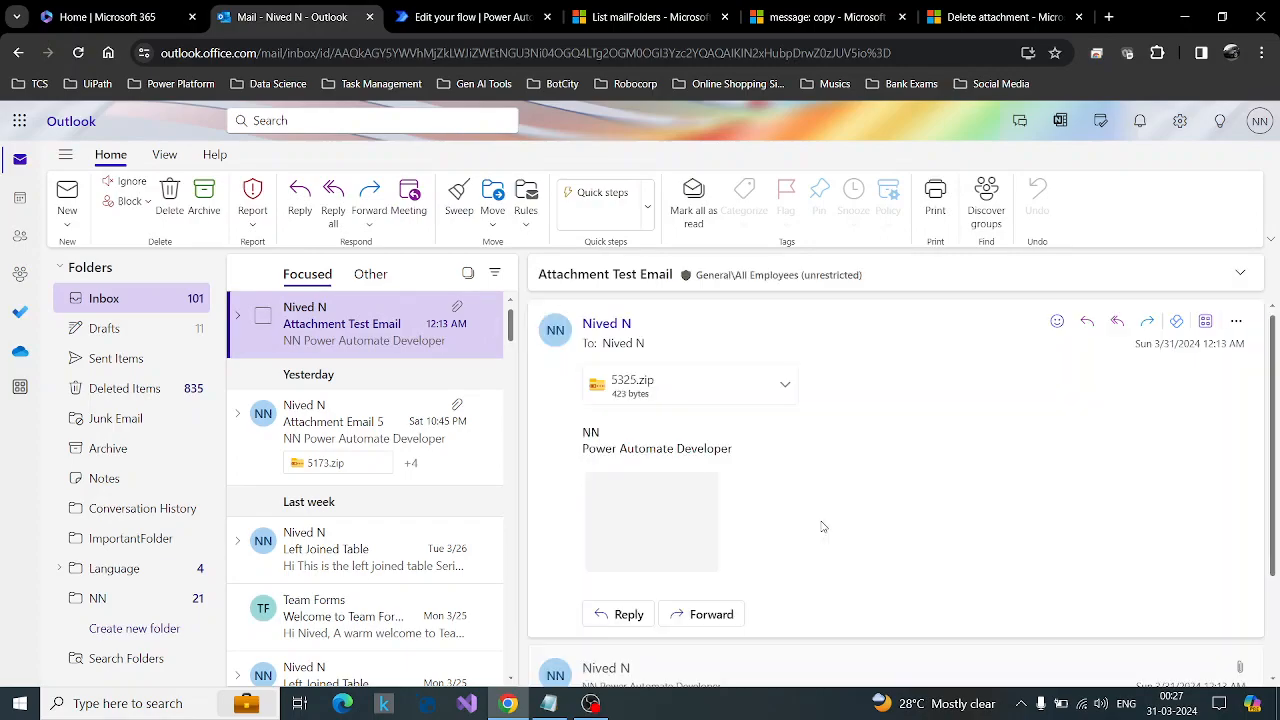
scroll(975, 491, "down", 1)
scroll(986, 495, "up", 1)
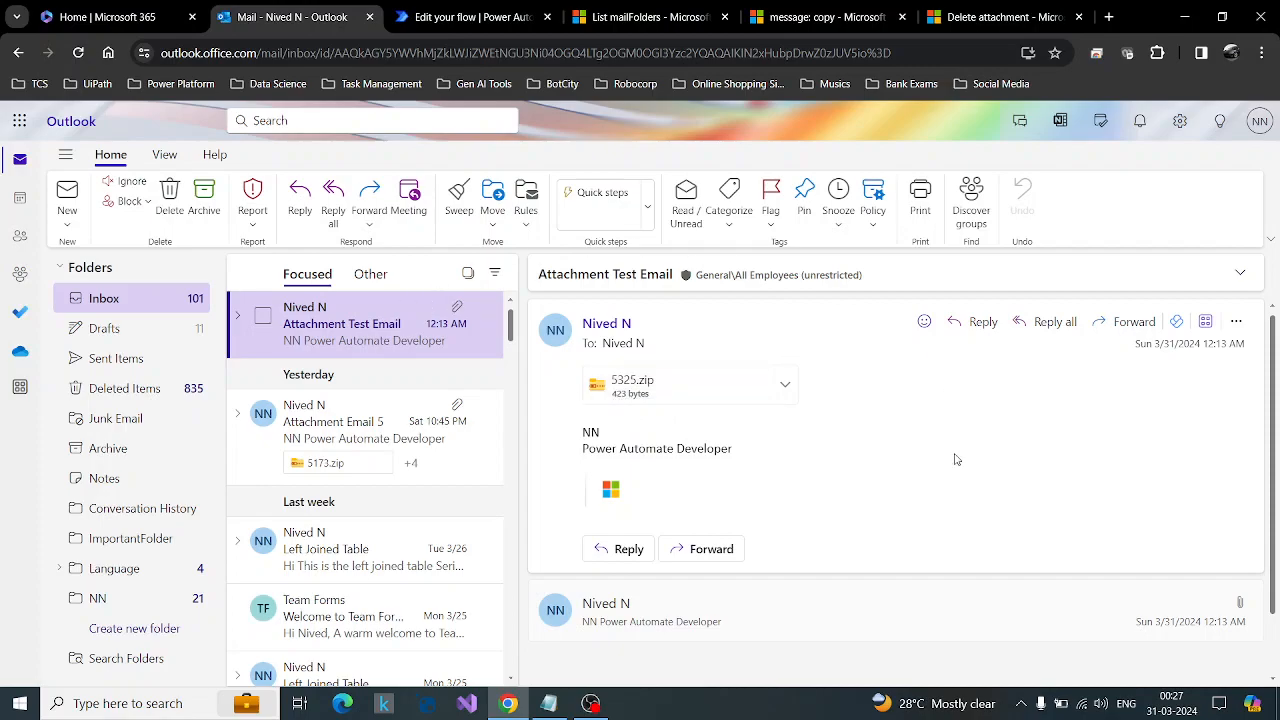
left_click(463, 12)
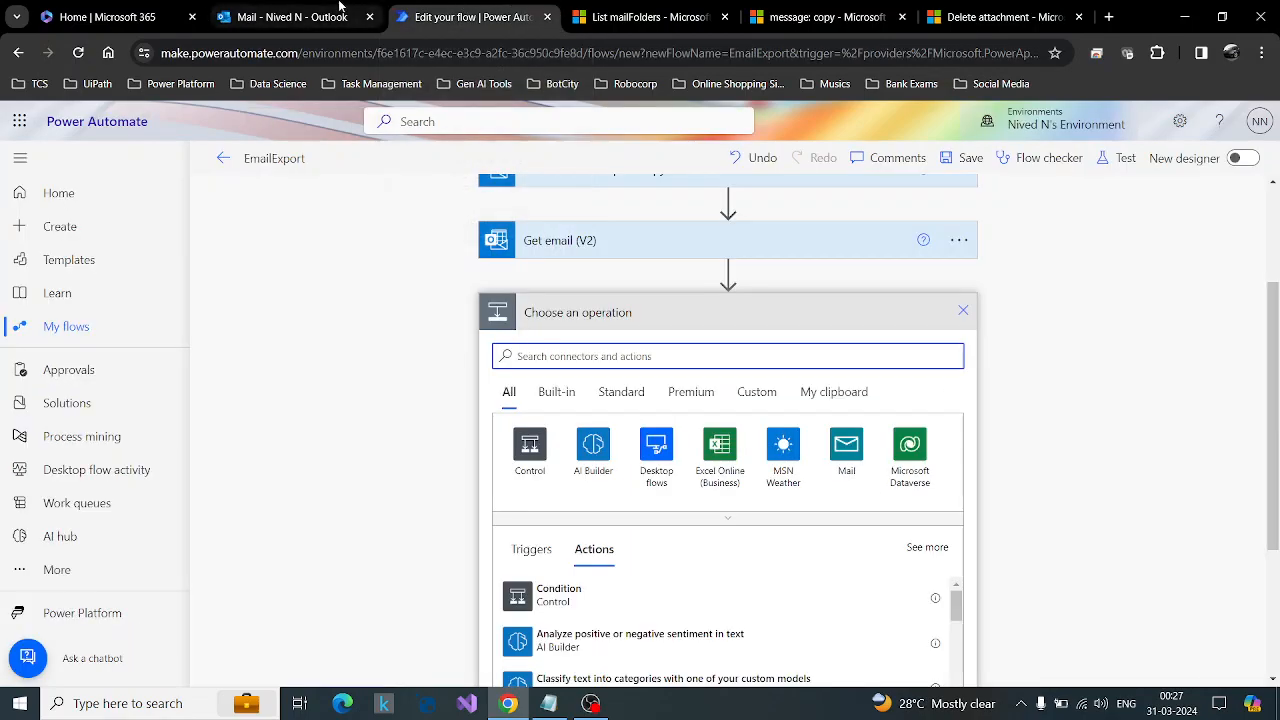
left_click(340, 12)
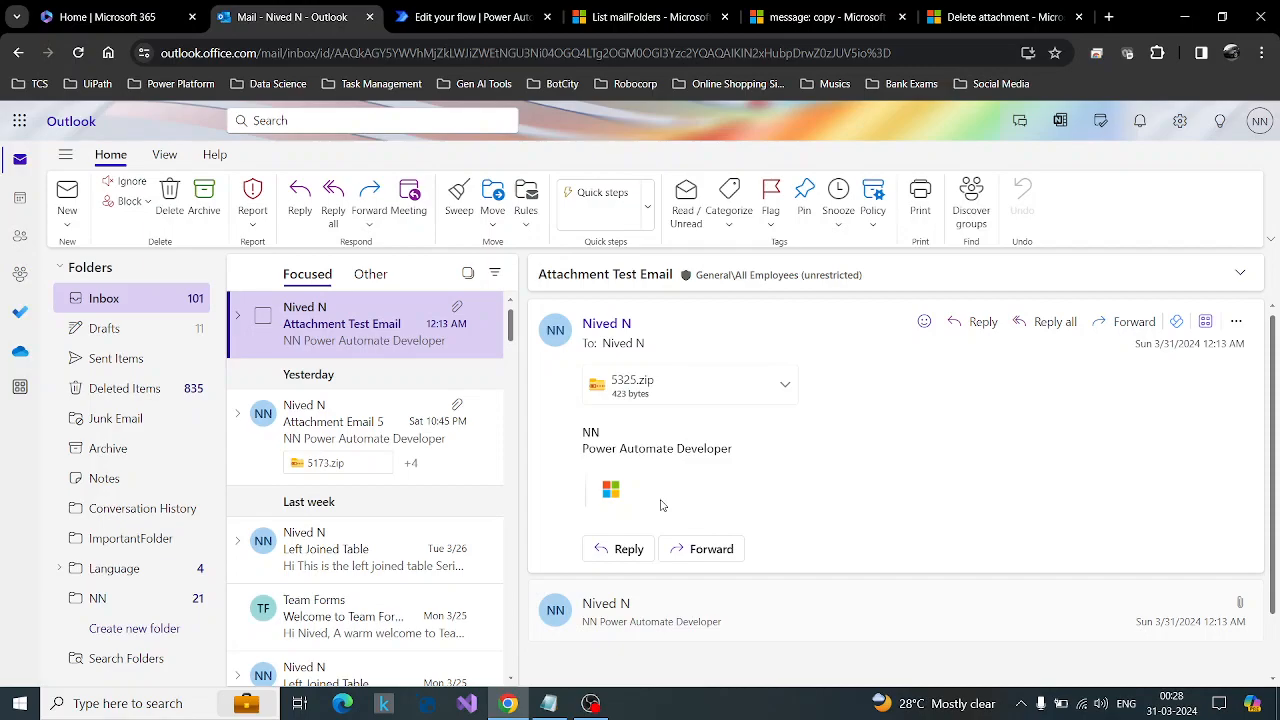
left_click(495, 12)
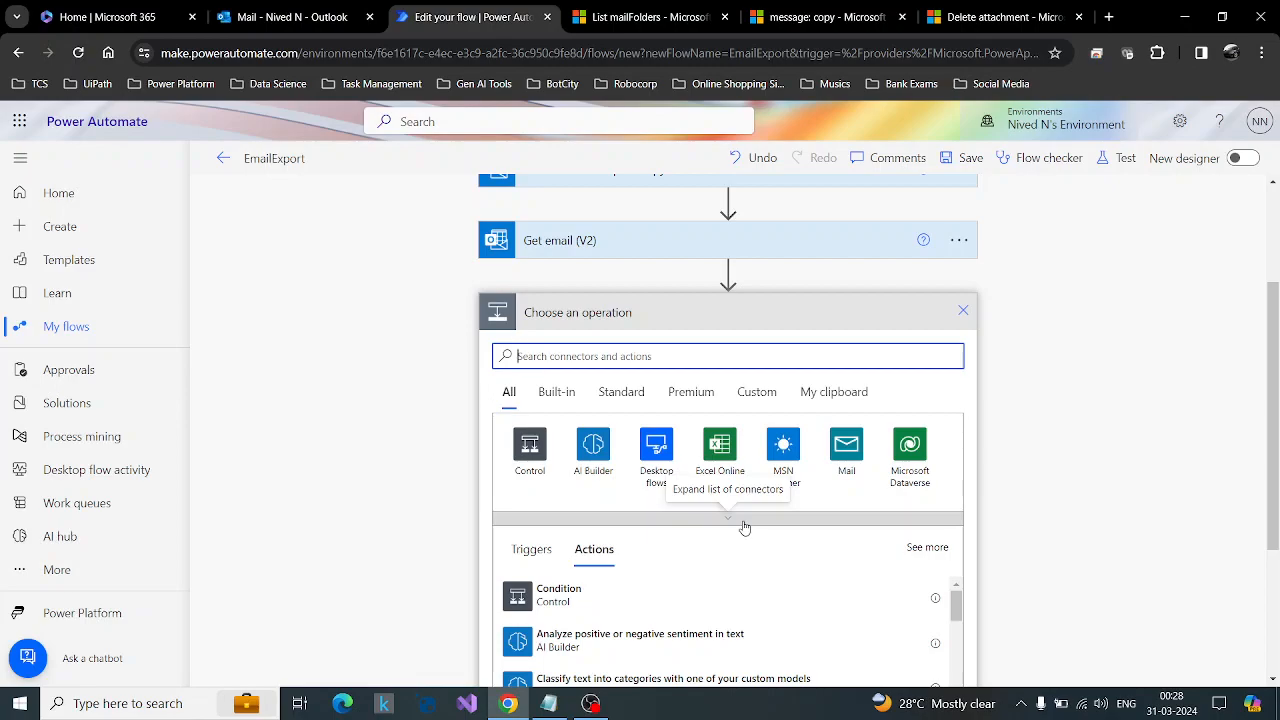
left_click(310, 7)
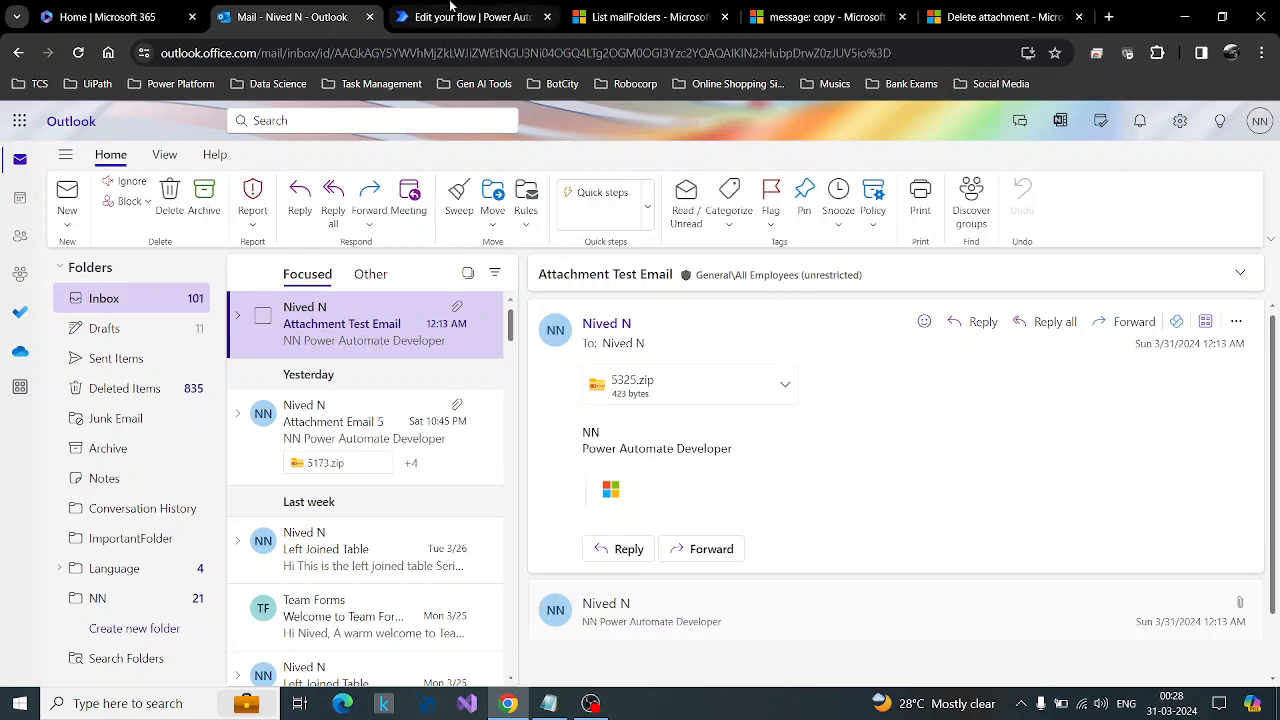
left_click(450, 6)
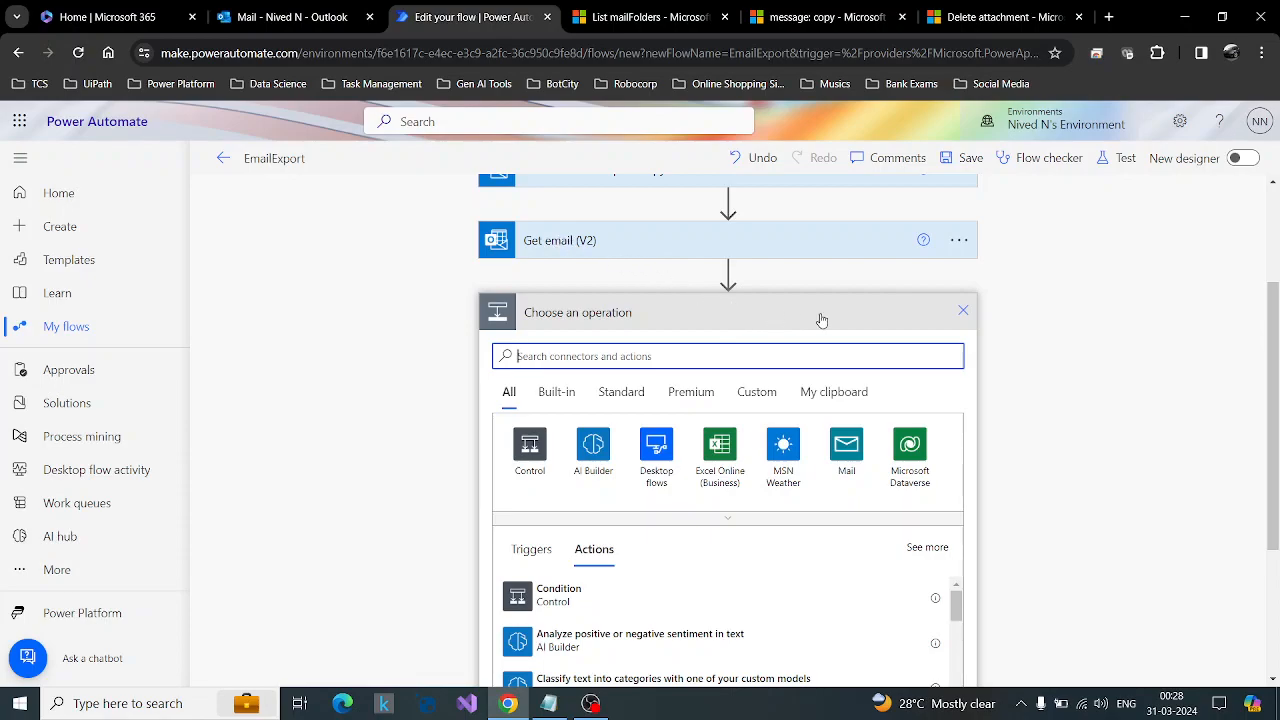
Add a Filter array action after Get email (V2) with that action's Attachments as its From source.
type("filter array")
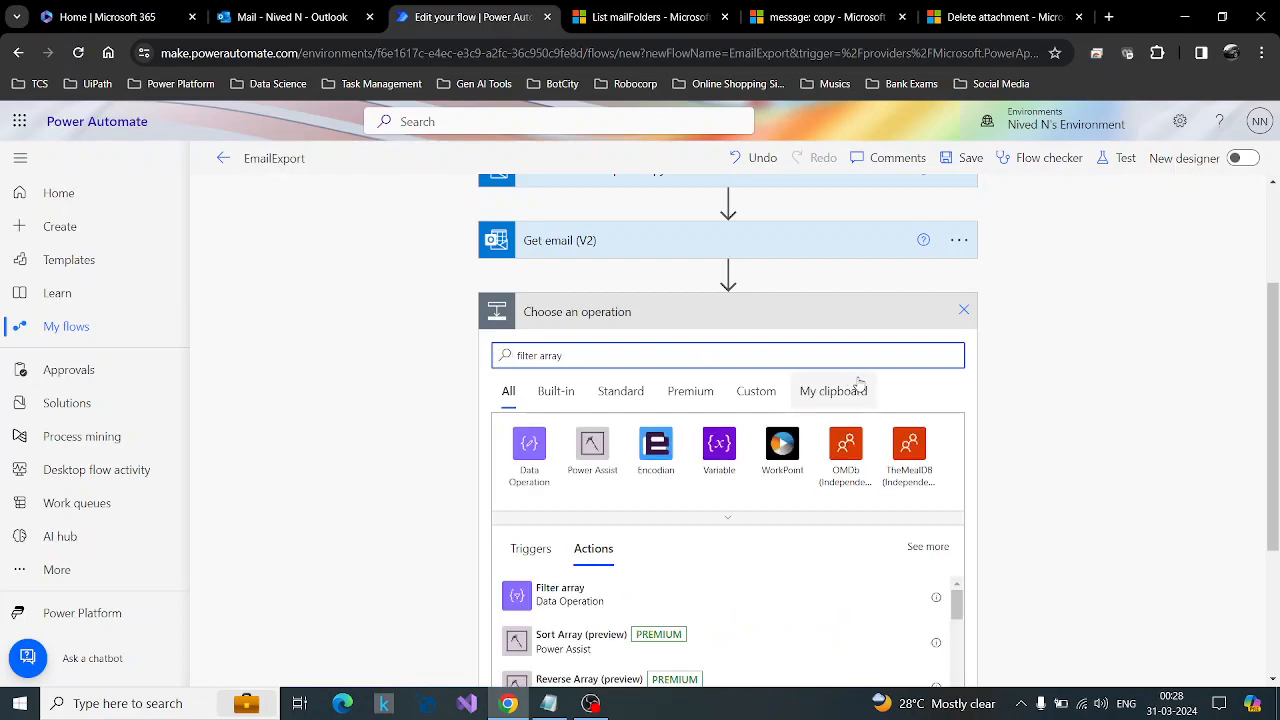
left_click(575, 604)
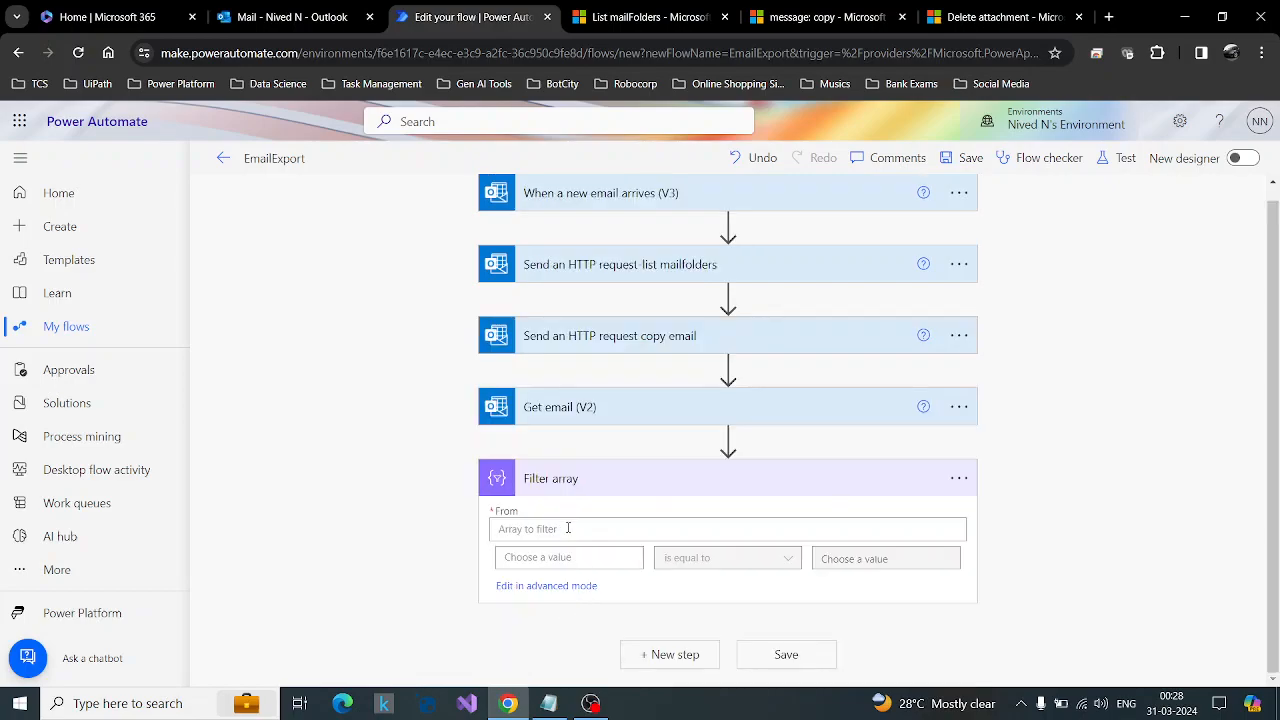
left_click(566, 528)
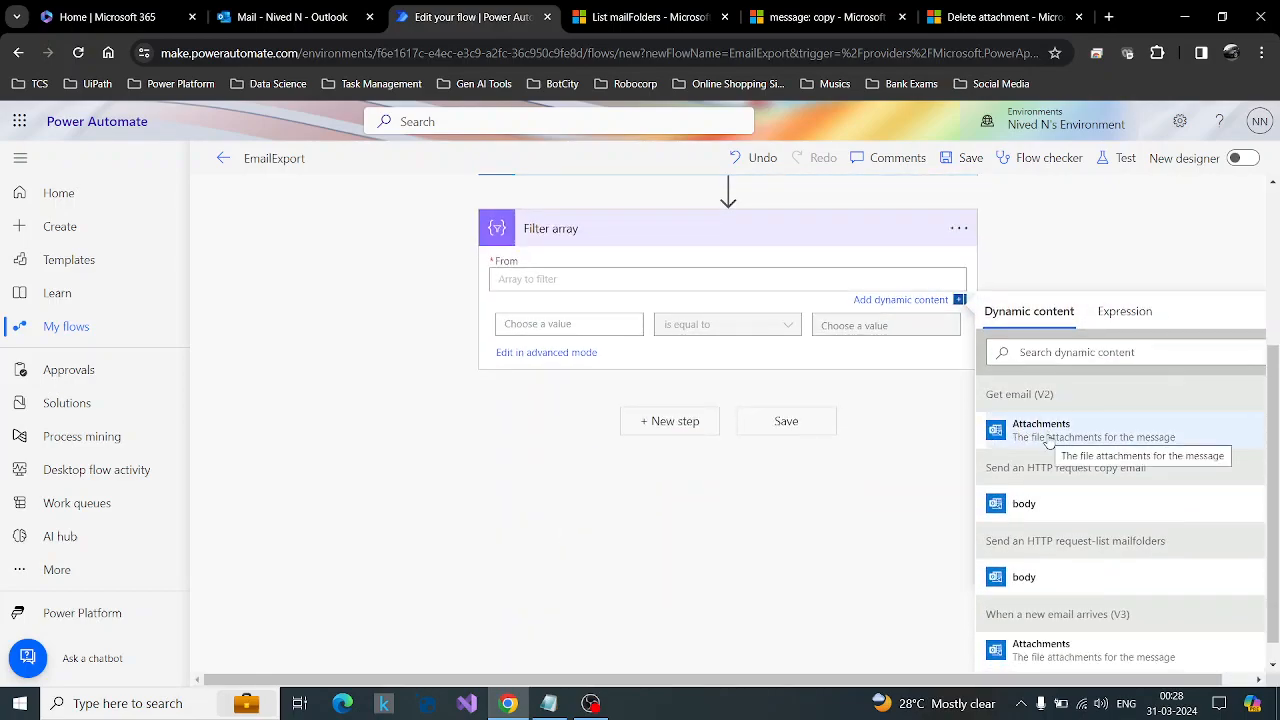
scroll(669, 543, "up", 1)
left_click(1130, 523)
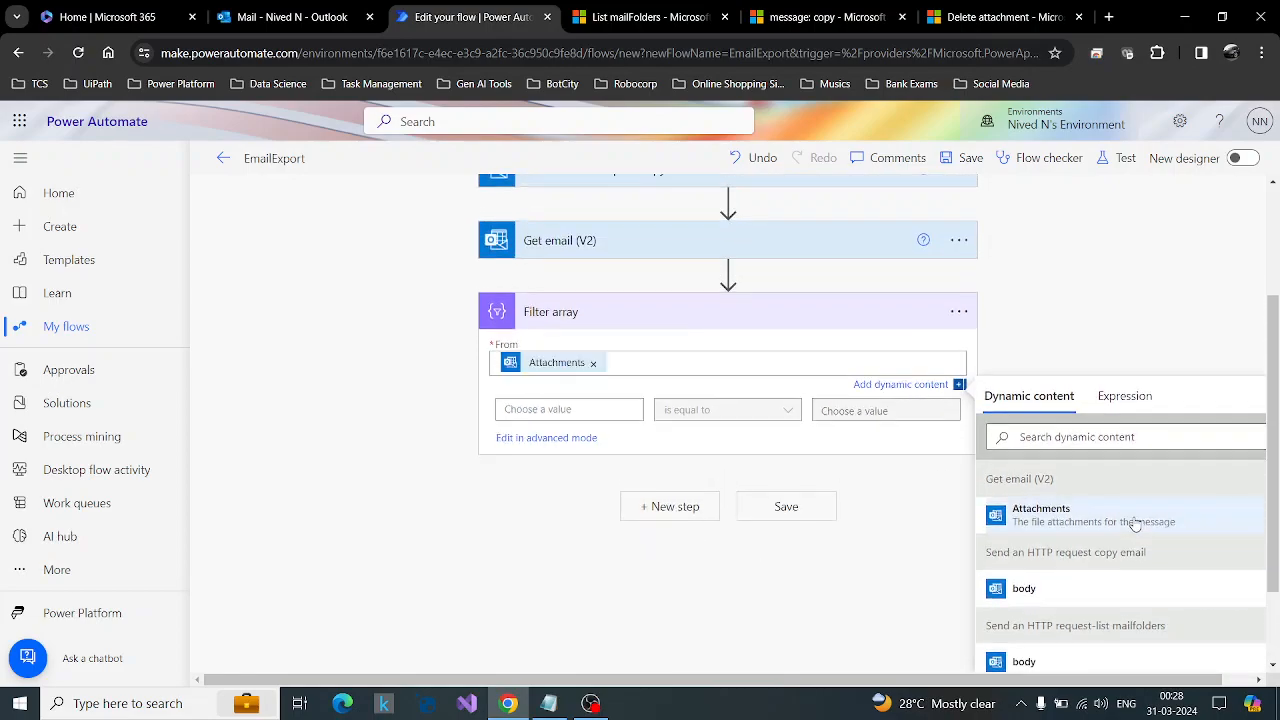
Choose Attachments Is Inline as the filter condition's first value, checking the test email's inline image in Outlook before selecting it.
left_click(587, 411)
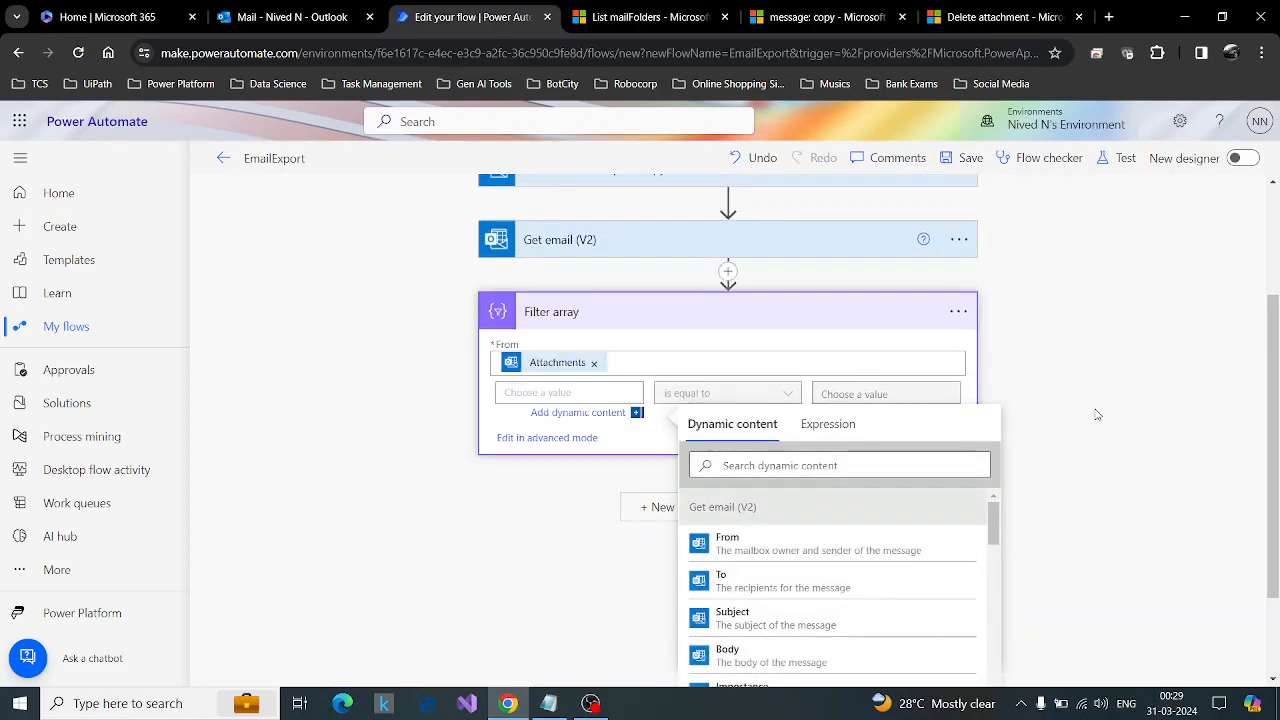
scroll(843, 480, "down", 2)
scroll(843, 483, "down", 5)
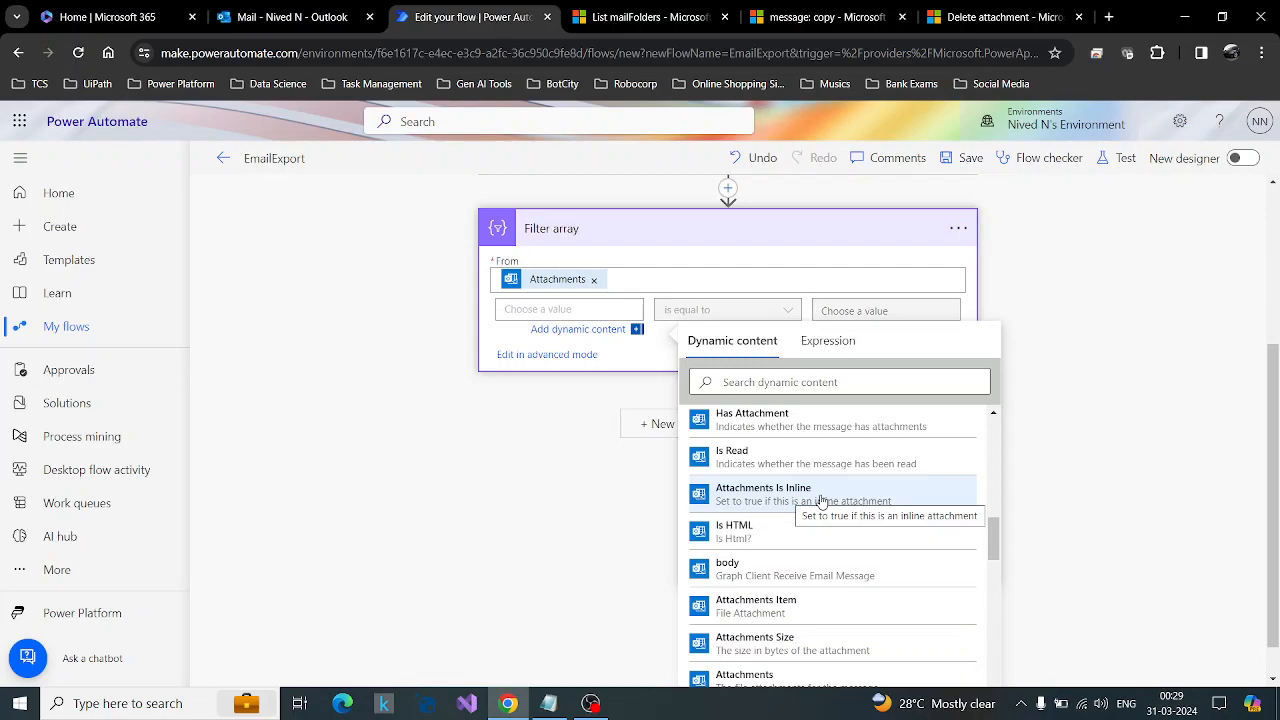
left_click(290, 17)
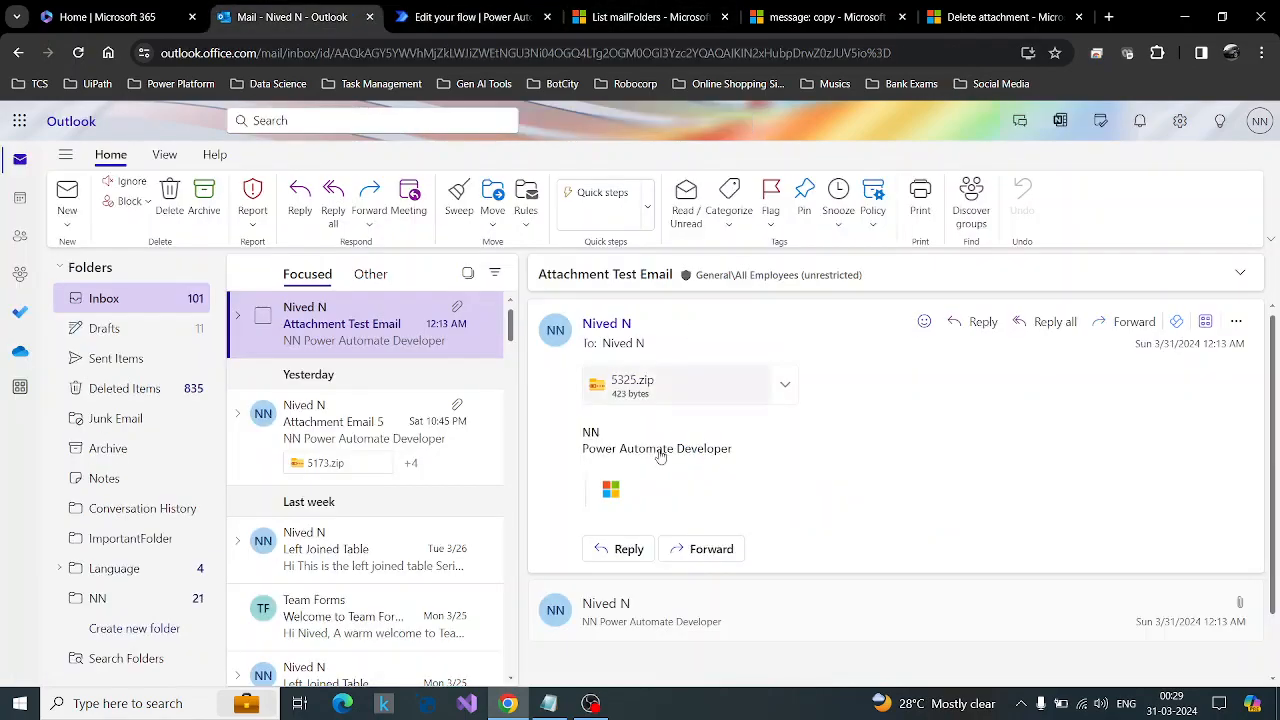
left_click(490, 10)
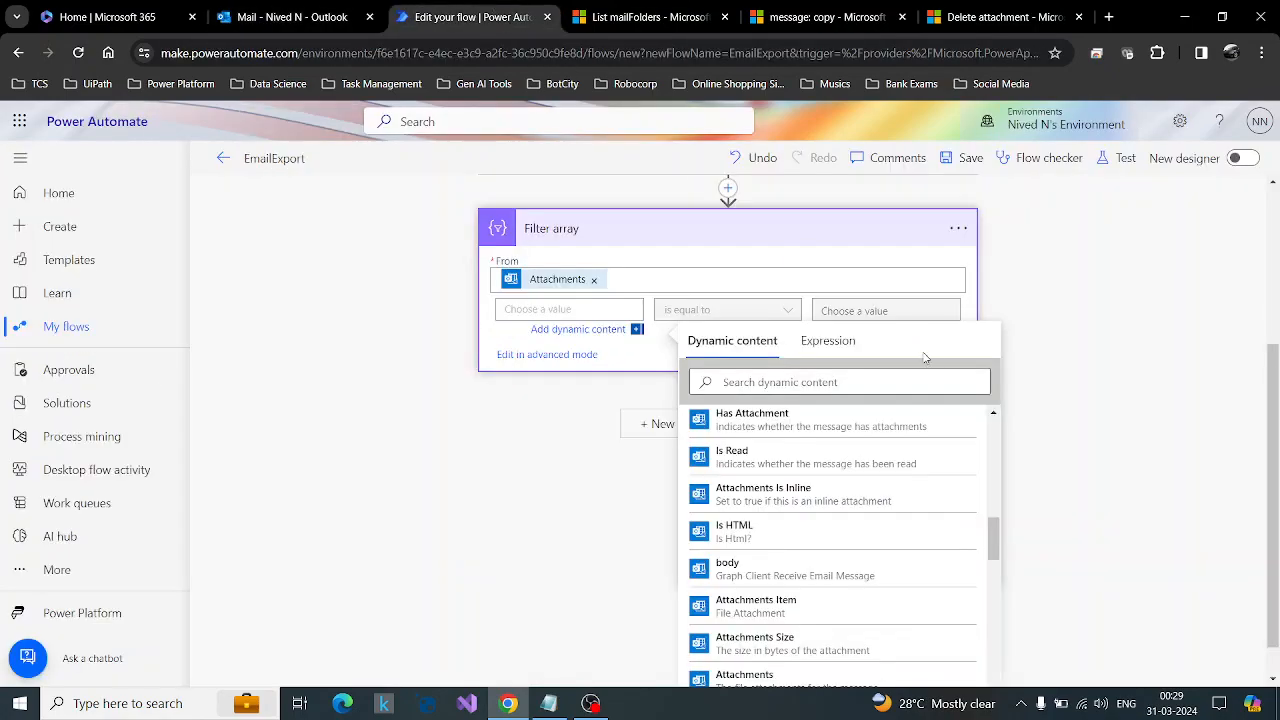
left_click(824, 500)
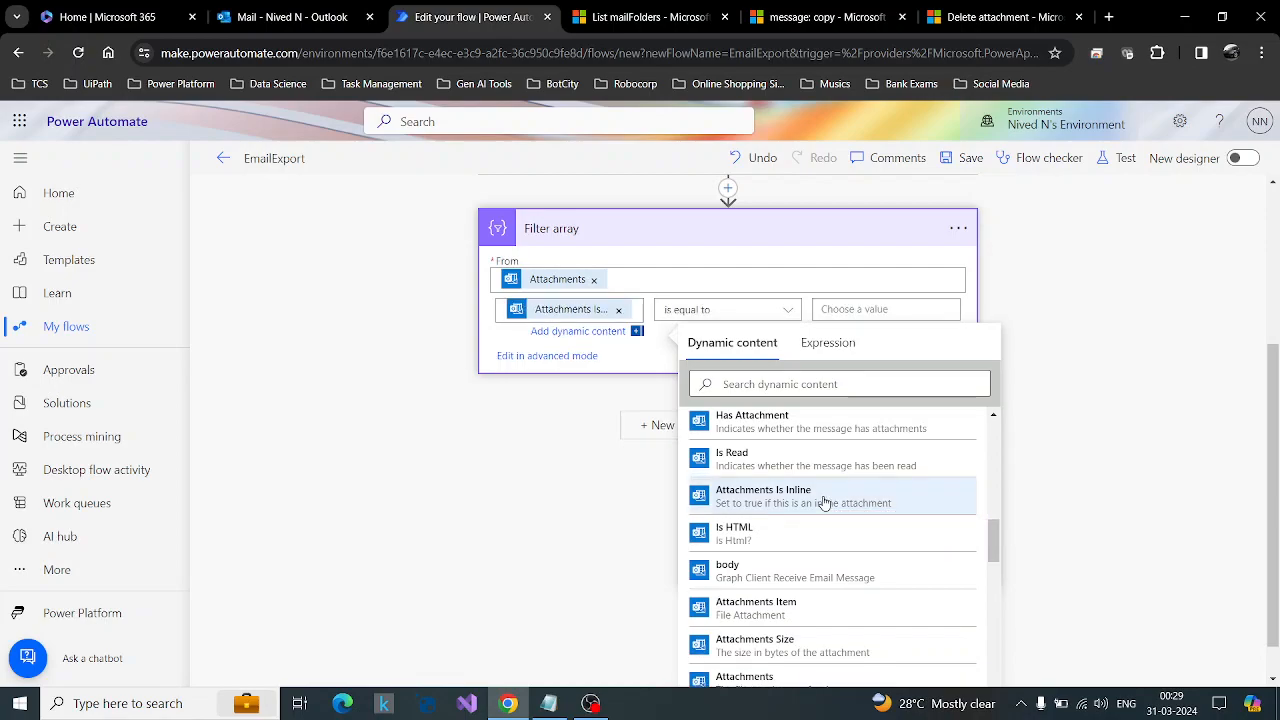
Set the comparison value of the Filter array condition to the expression false.
left_click(833, 310)
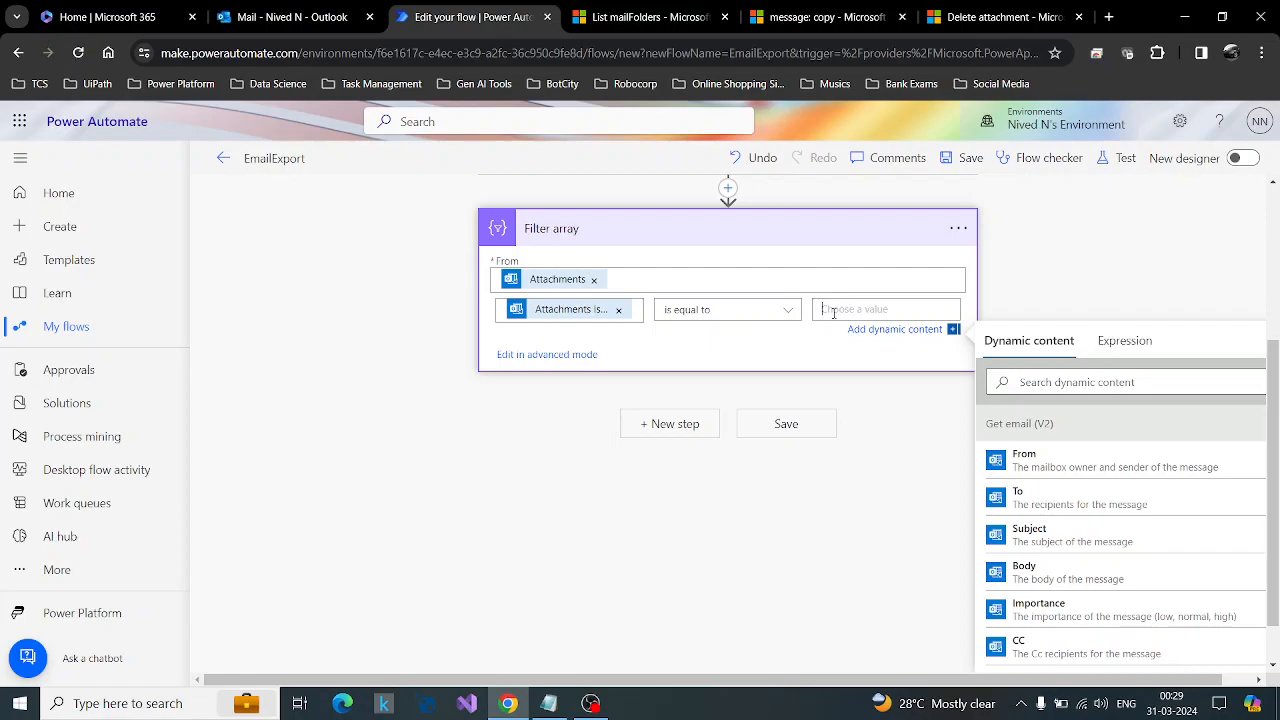
left_click(1124, 340)
type("false")
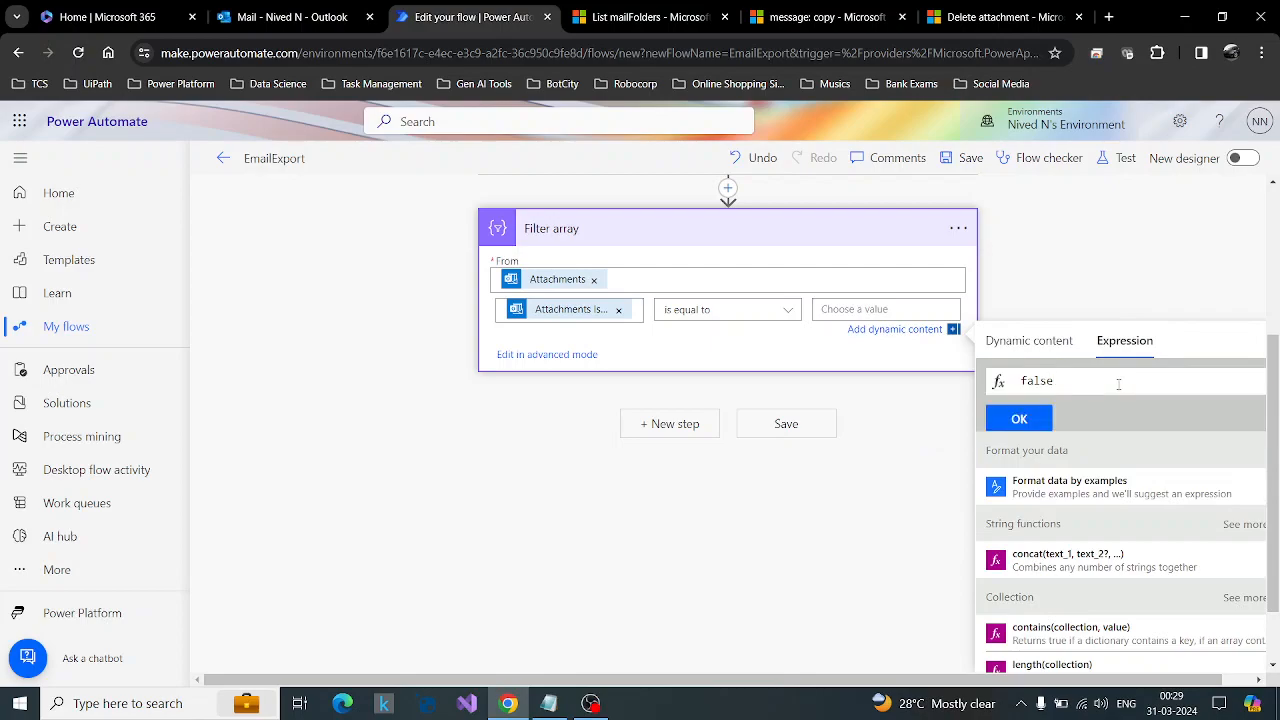
left_click(1028, 428)
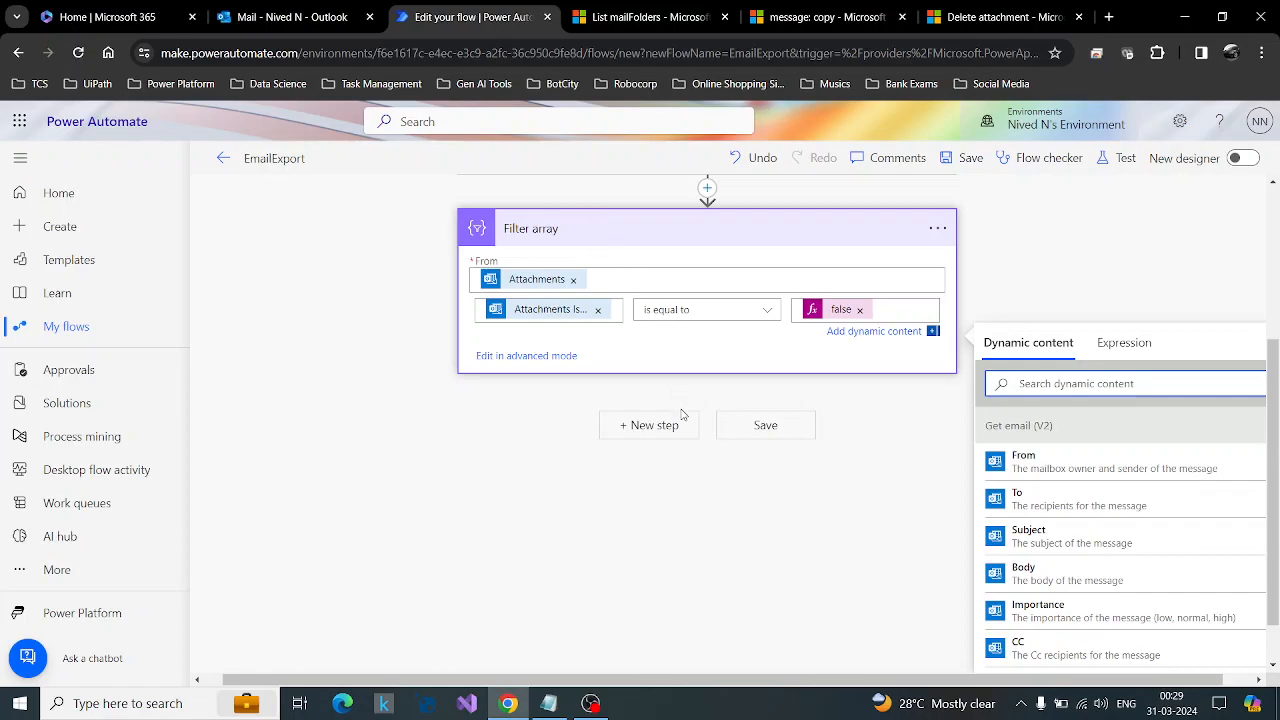
Add an Apply to each control below the Filter array action, rechecking the filter condition along the way.
left_click(650, 437)
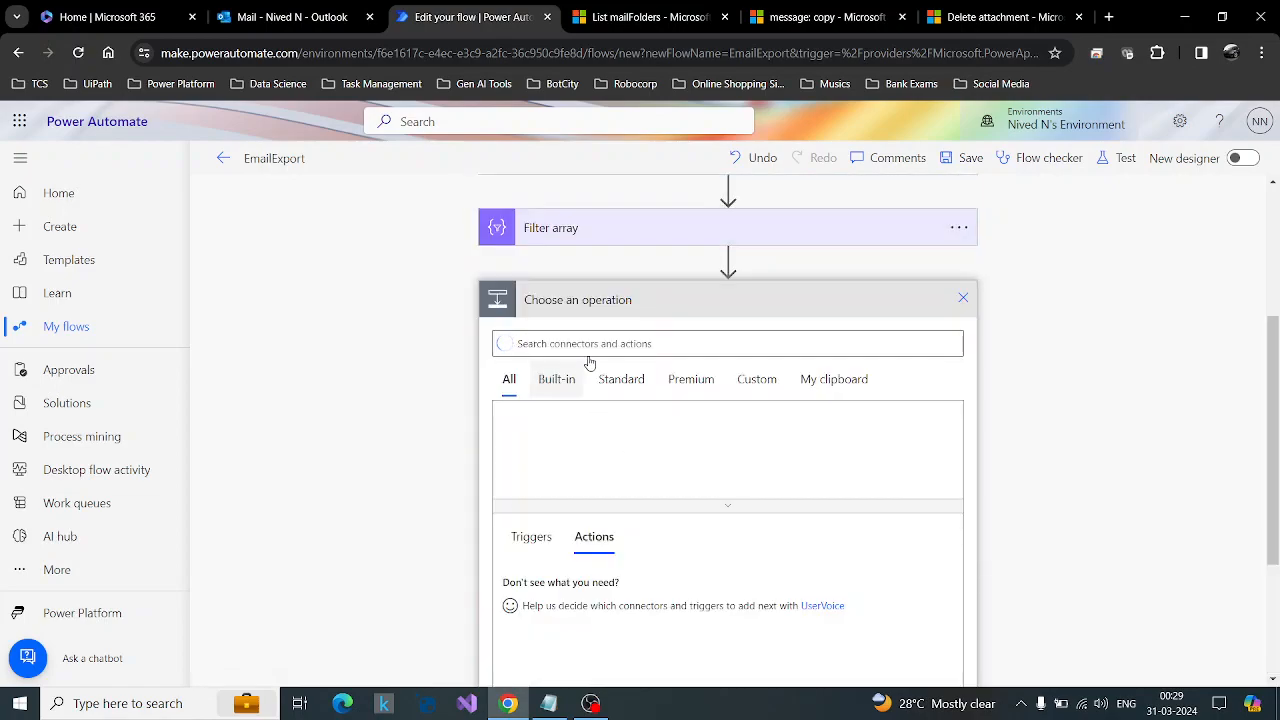
scroll(592, 342, "up", 2)
left_click(694, 399)
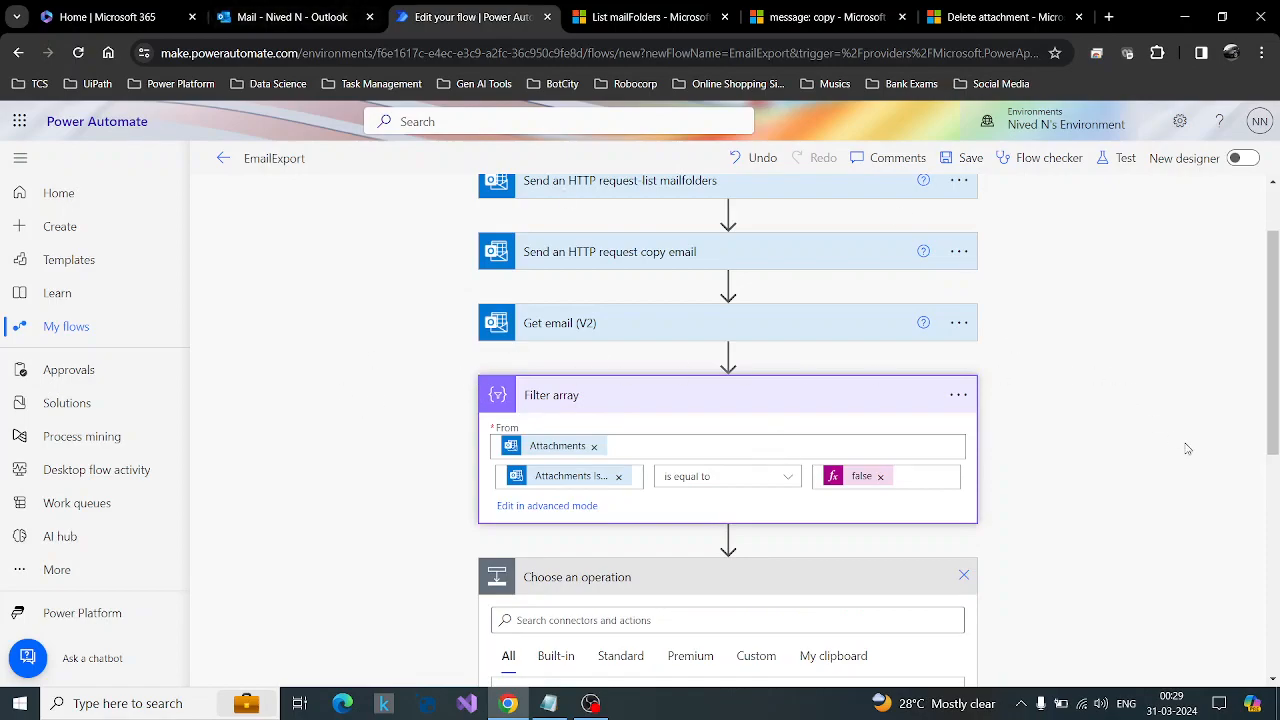
scroll(1108, 437, "down", 1)
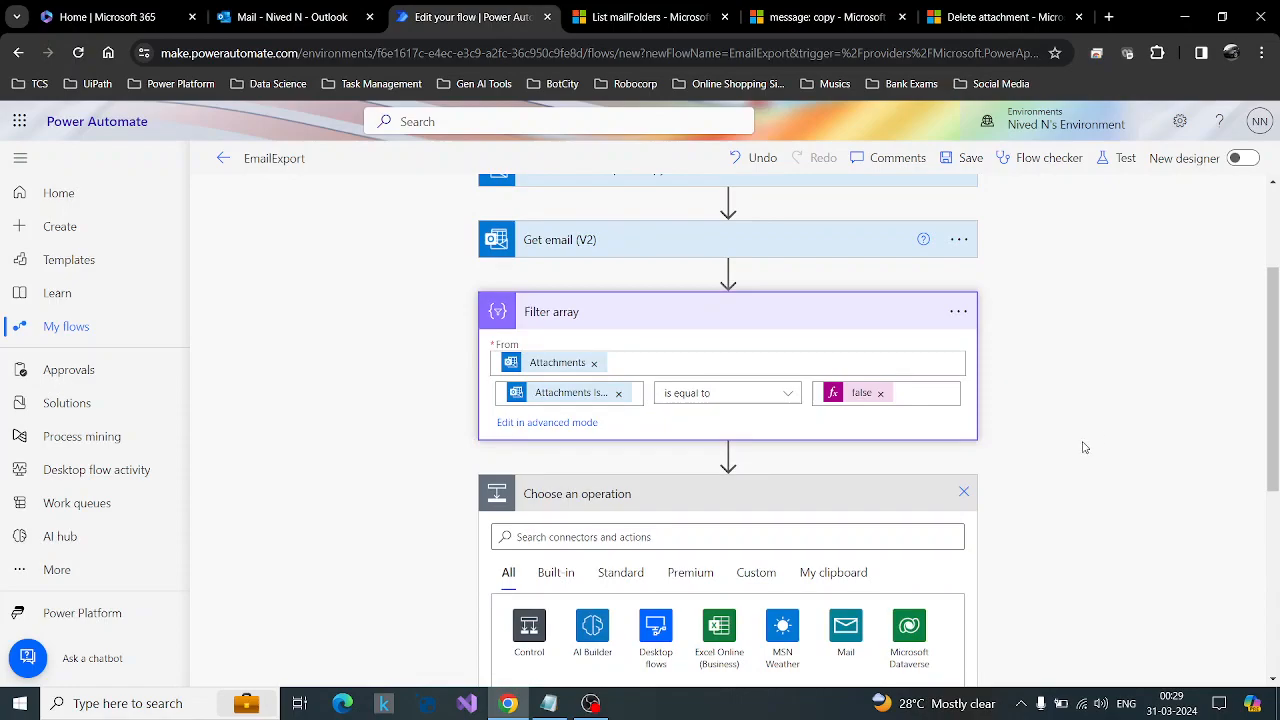
scroll(1083, 447, "down", 3)
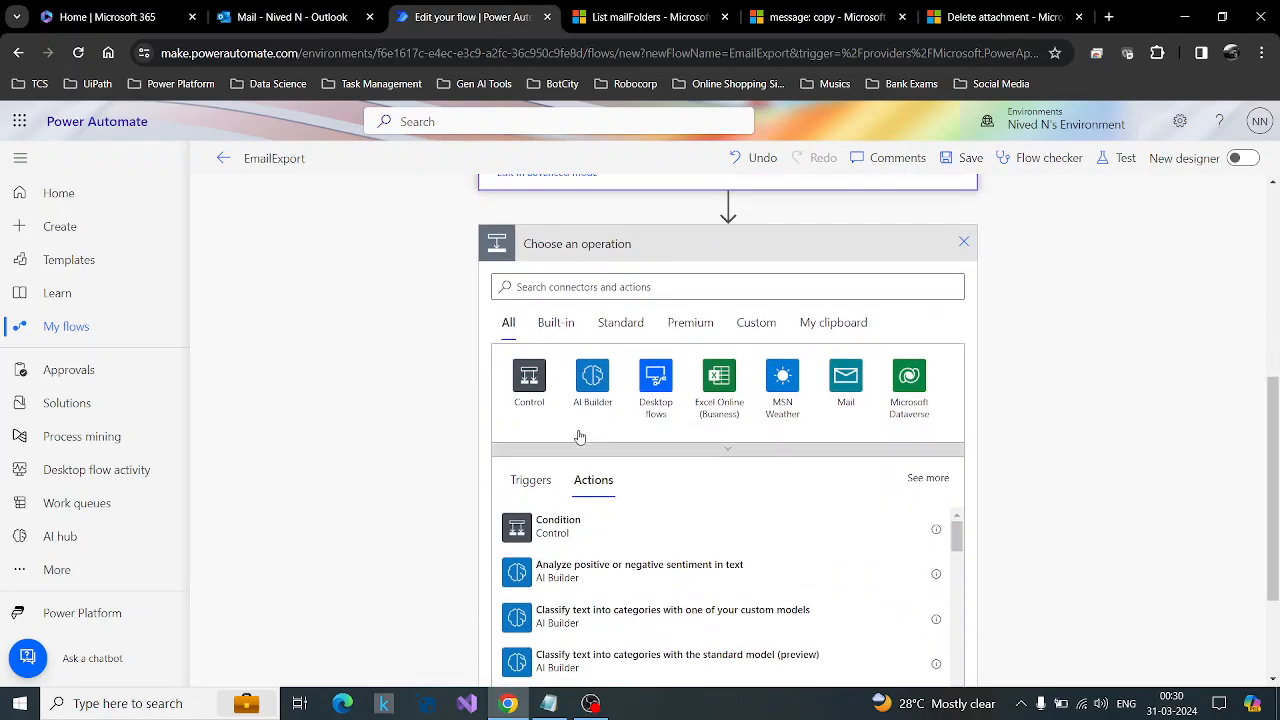
left_click(522, 392)
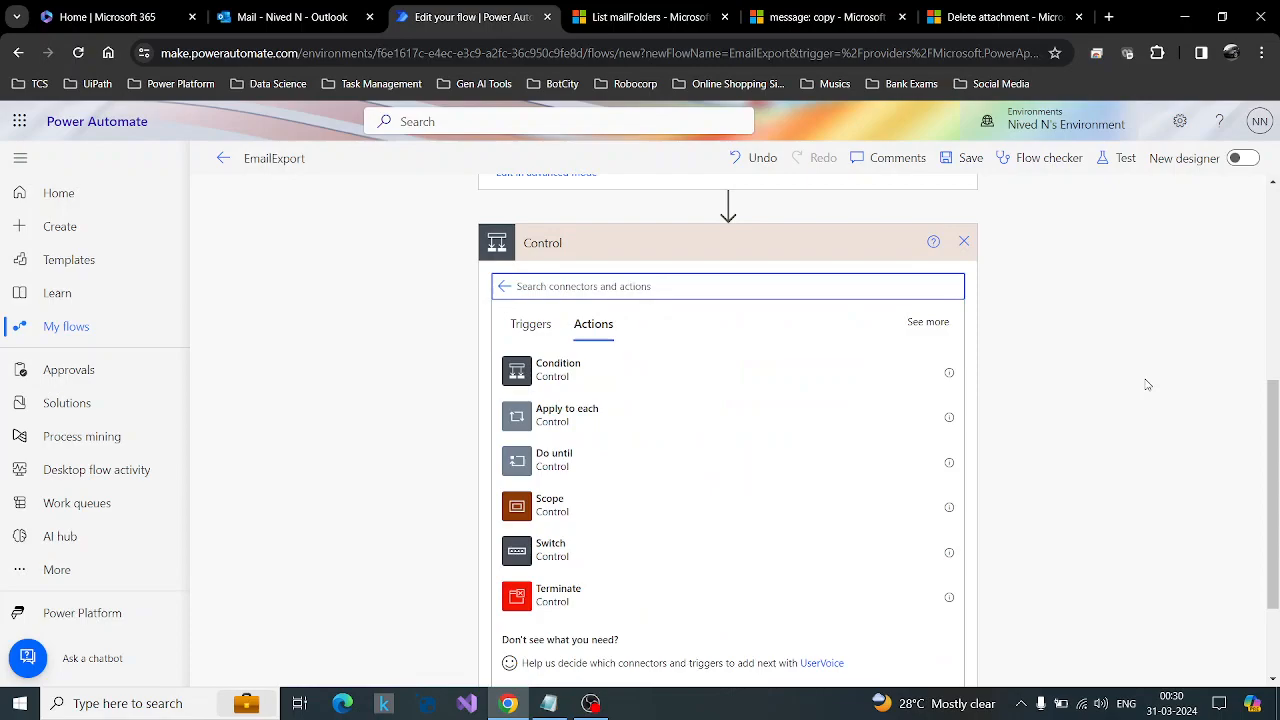
scroll(1146, 380, "down", 1)
left_click(634, 331)
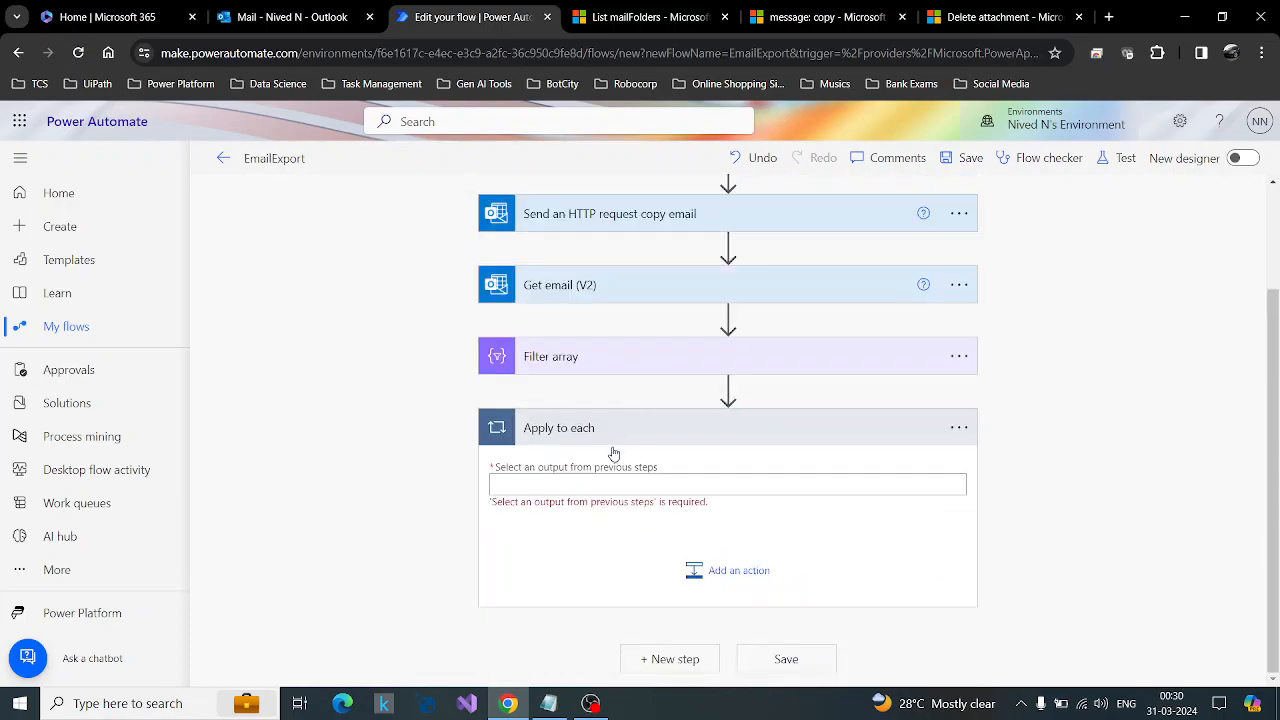
Set the Apply to each input to the Filter array's Body and search for "send" to add an action inside the loop.
left_click(592, 485)
scroll(900, 450, "down", 2)
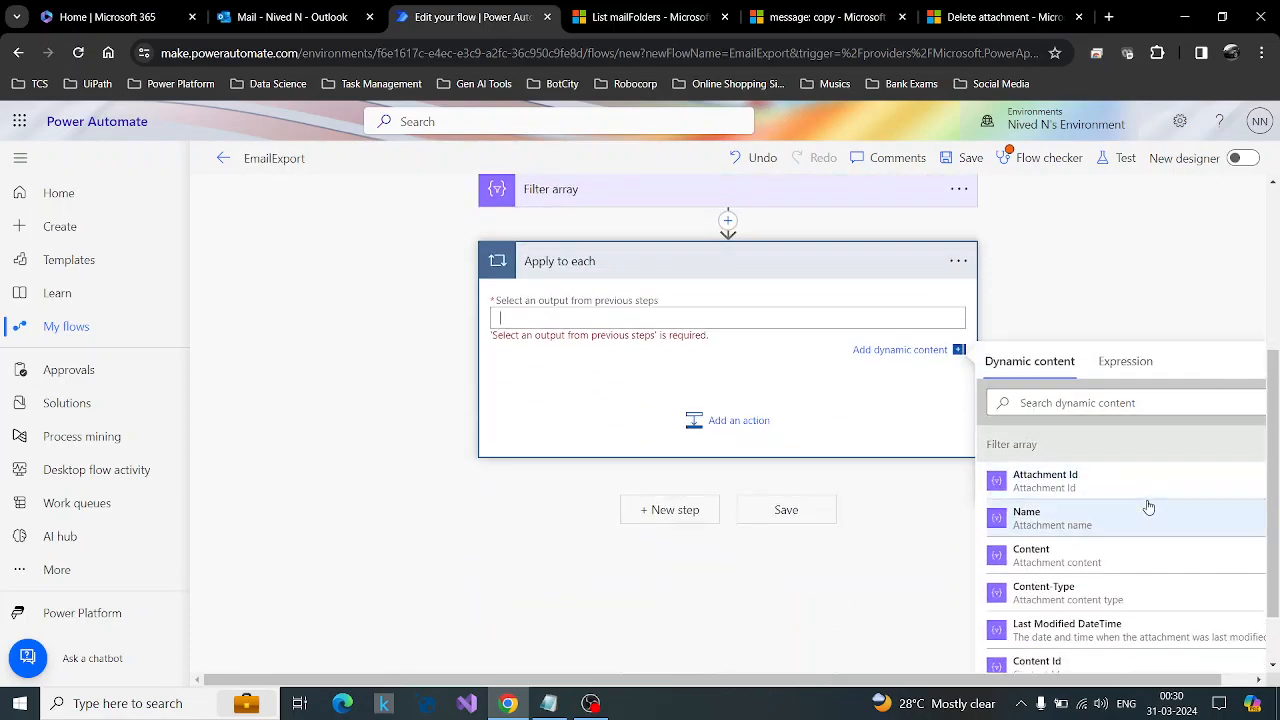
scroll(1146, 505, "down", 3)
left_click(1055, 578)
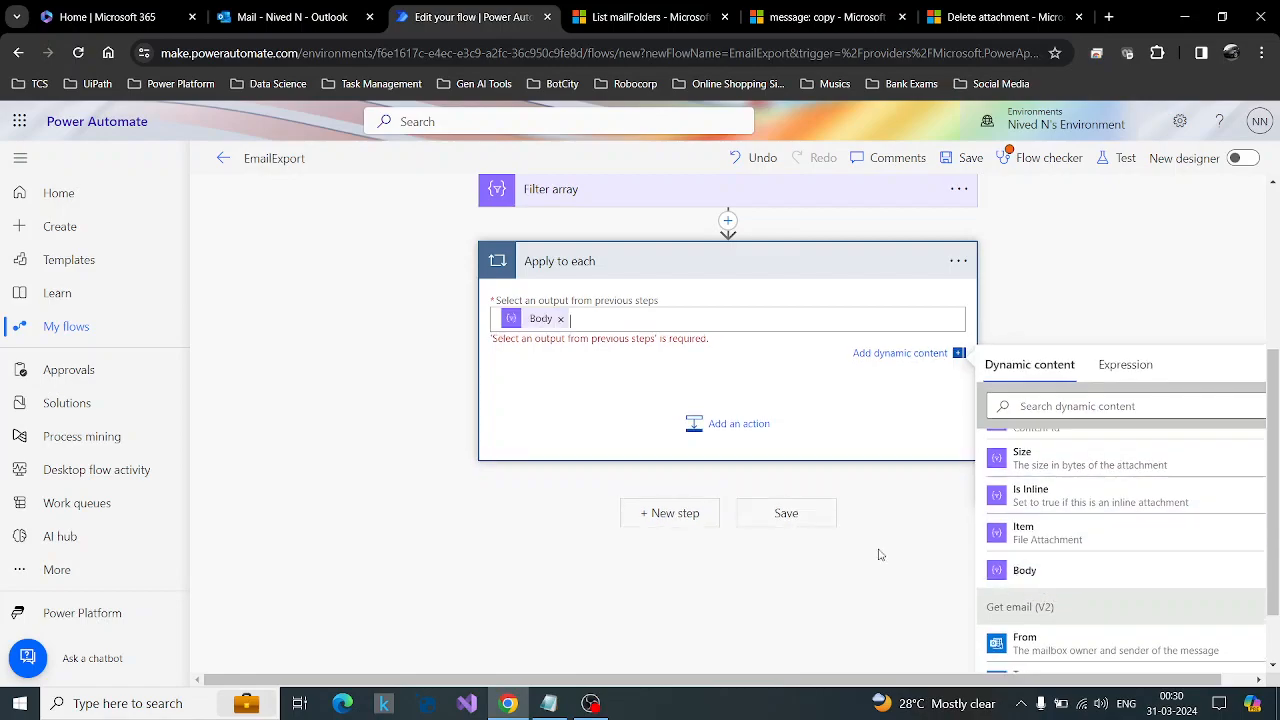
scroll(1110, 520, "up", 3)
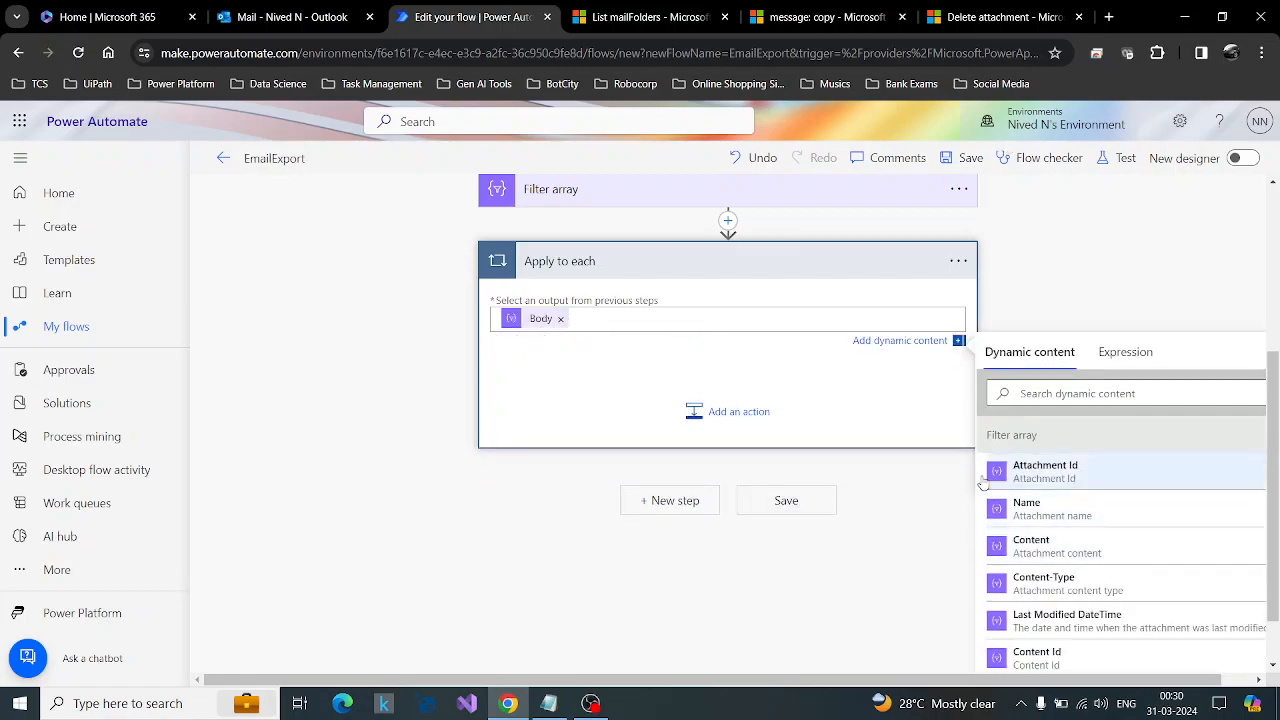
left_click(686, 422)
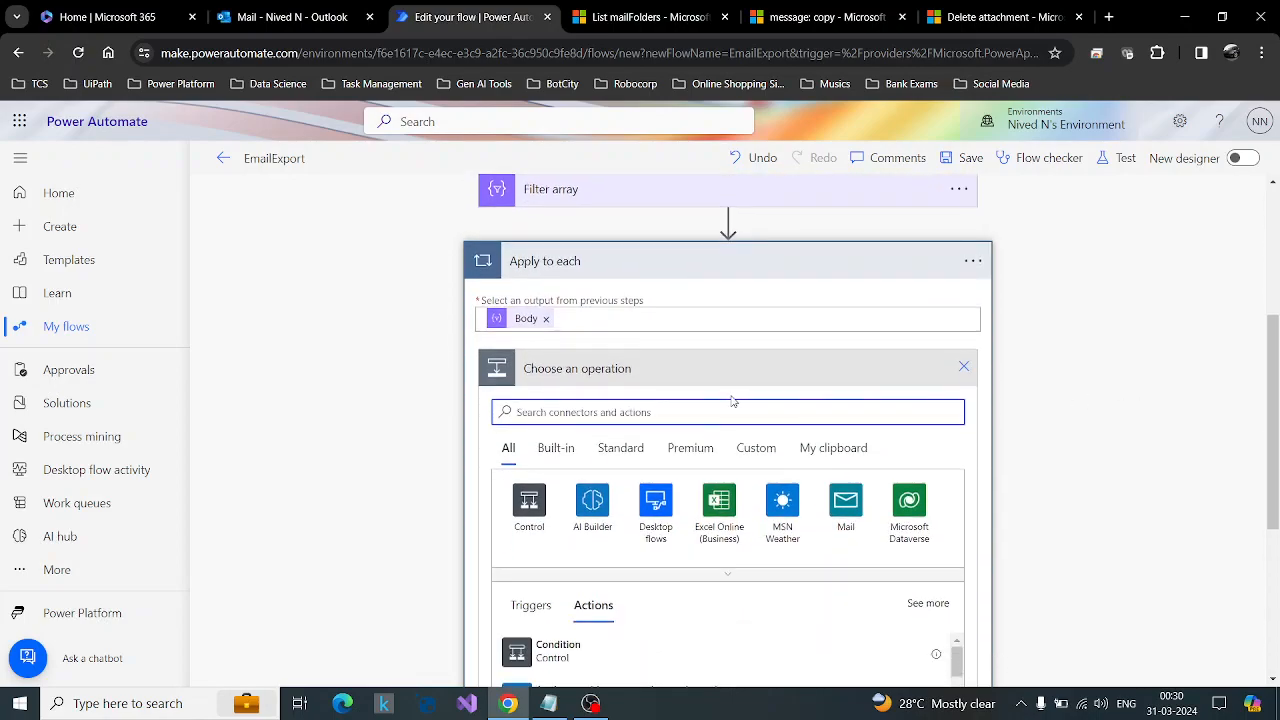
type("send")
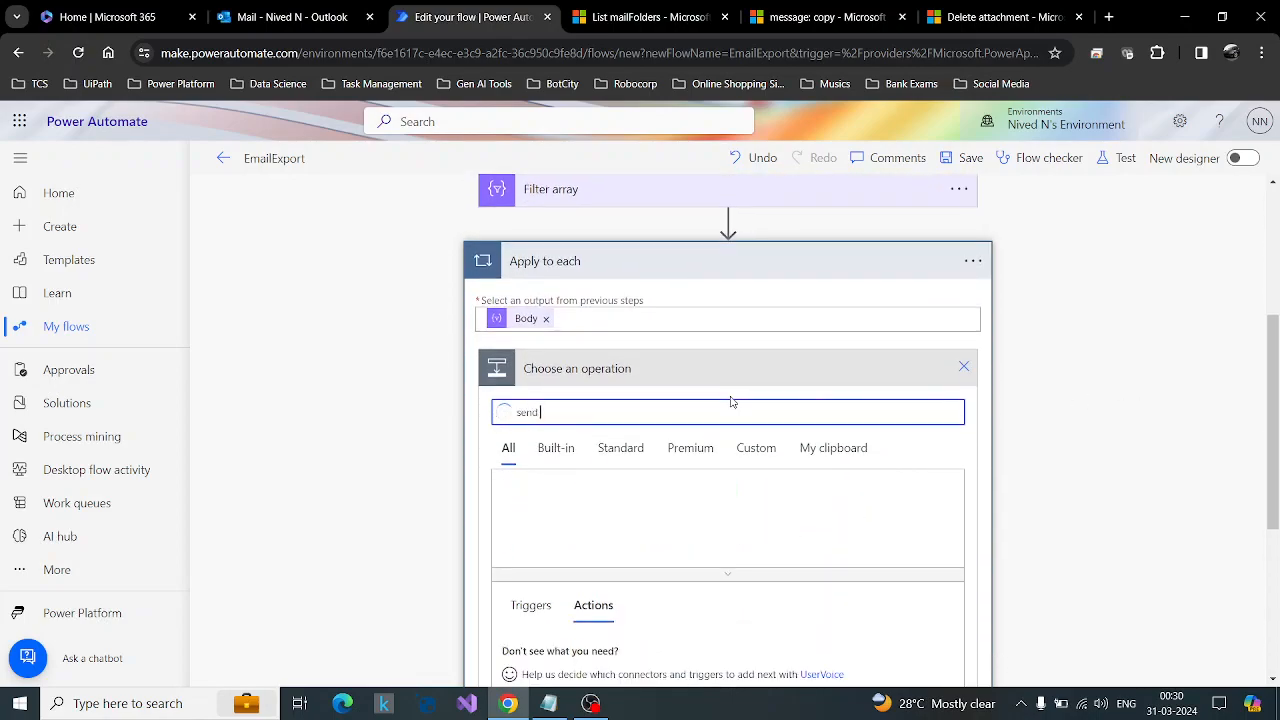
Switch to the Microsoft Graph Delete attachment documentation and examine its DELETE method and HTTP request variants.
left_click(1003, 17)
scroll(860, 441, "up", 5)
scroll(860, 441, "up", 1)
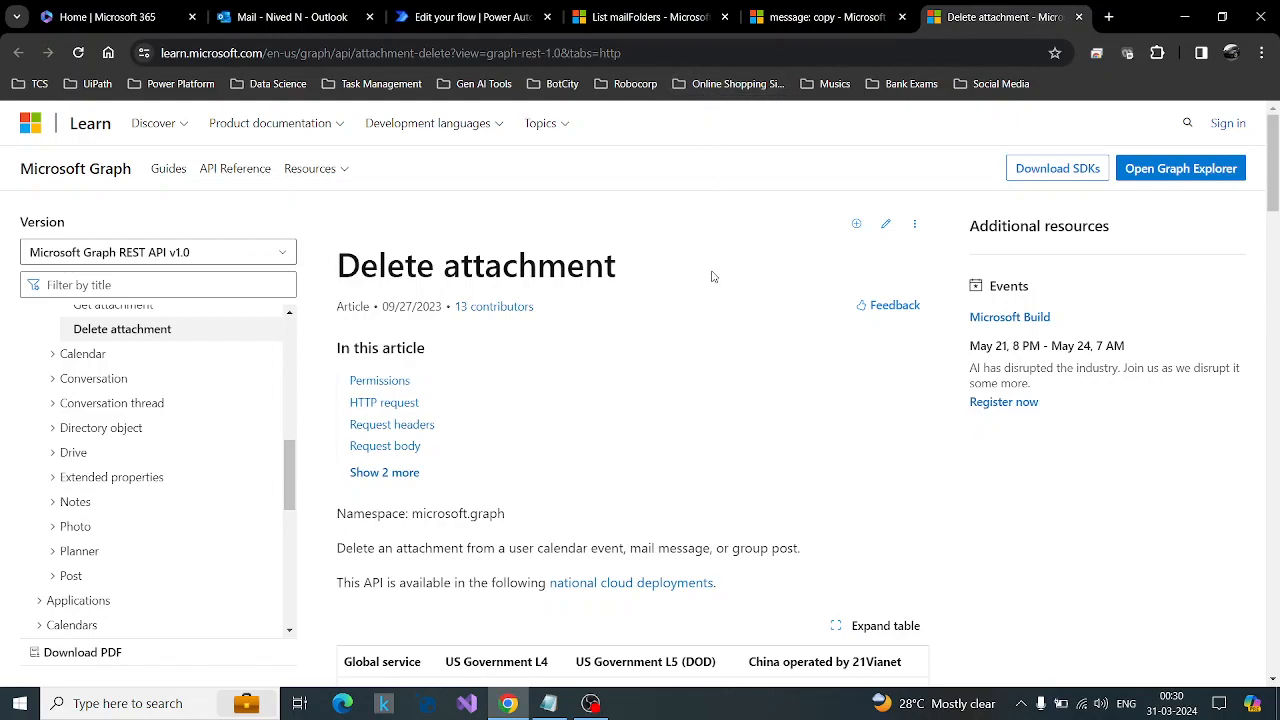
scroll(713, 276, "down", 4)
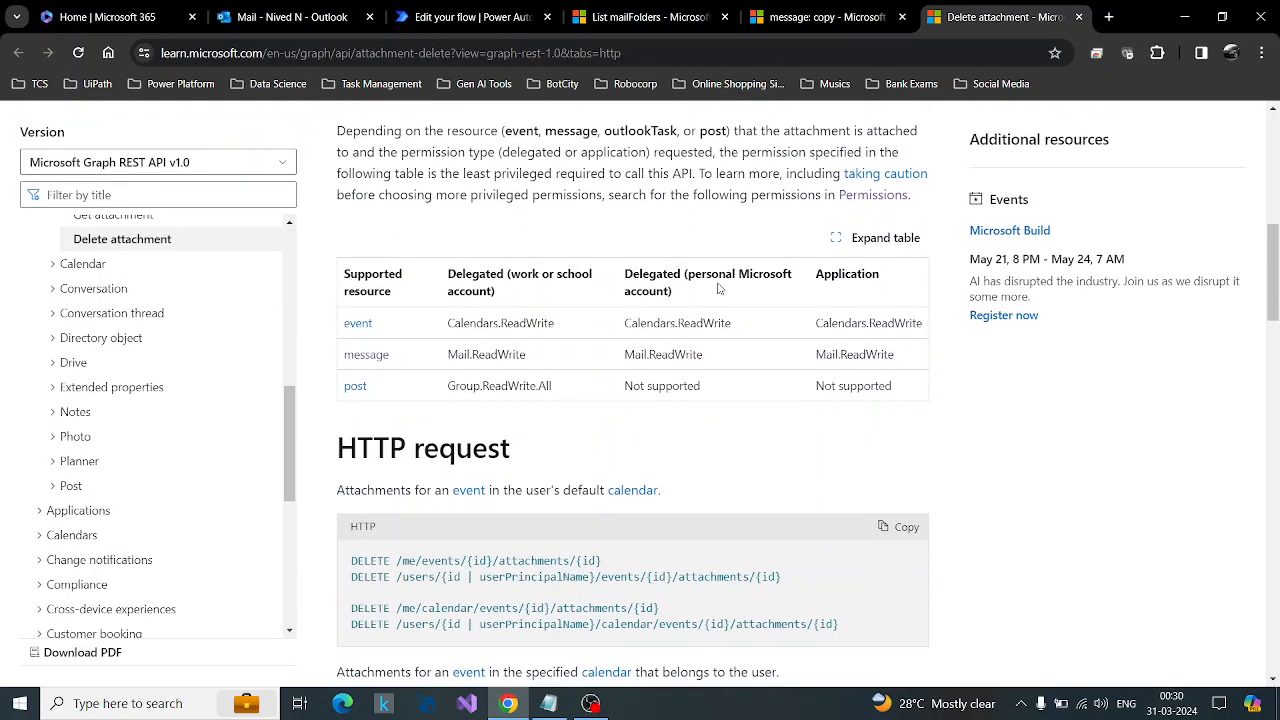
scroll(718, 288, "down", 2)
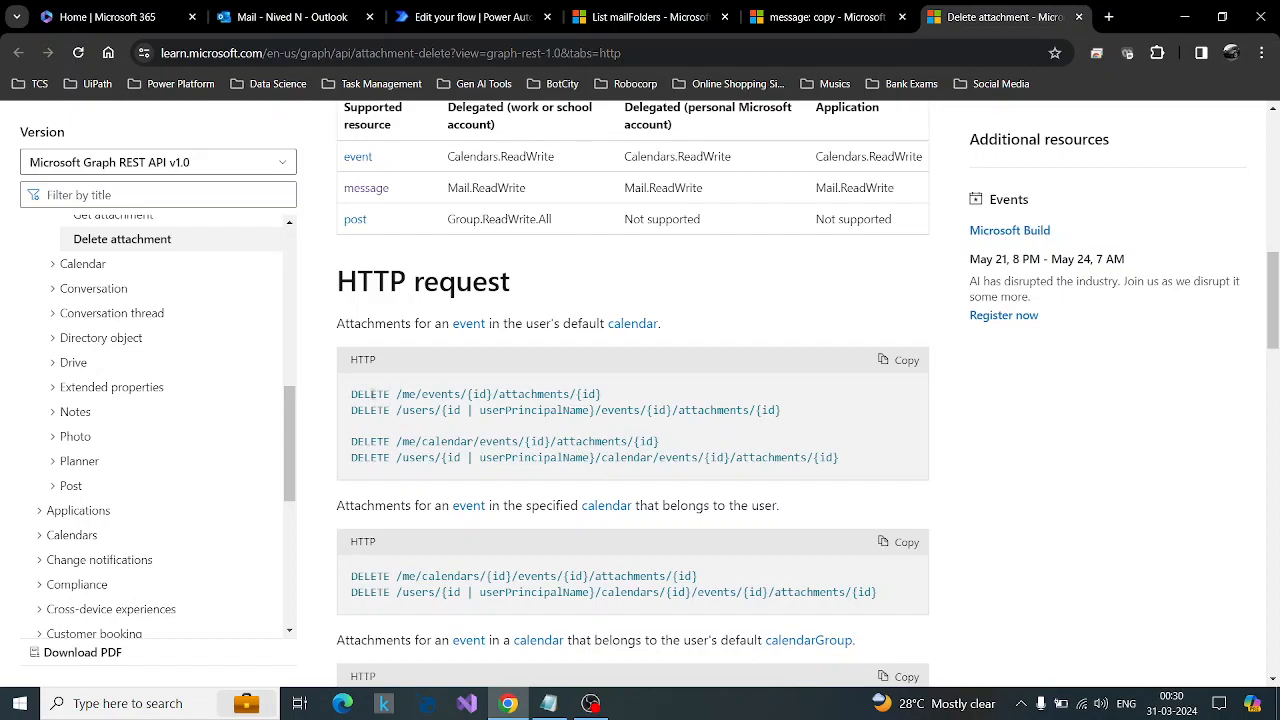
left_click_drag(390, 394, 350, 396)
scroll(586, 430, "down", 5)
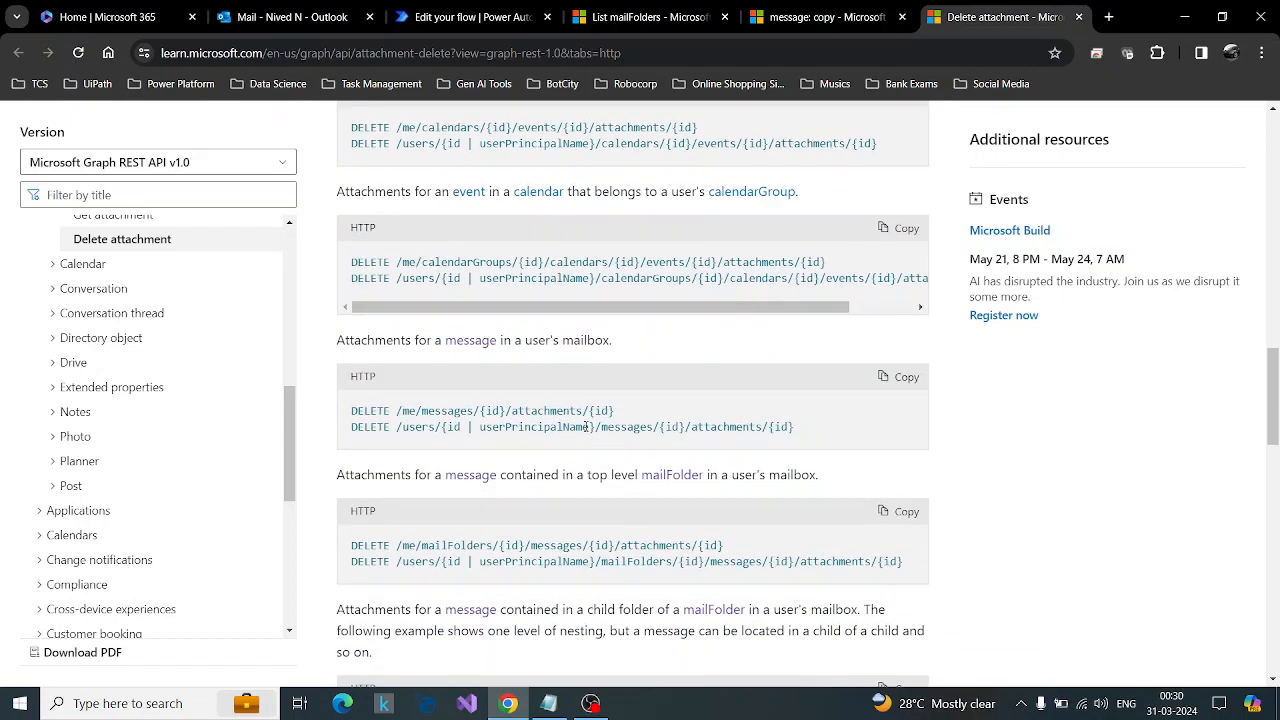
scroll(586, 428, "down", 2)
scroll(470, 460, "up", 6)
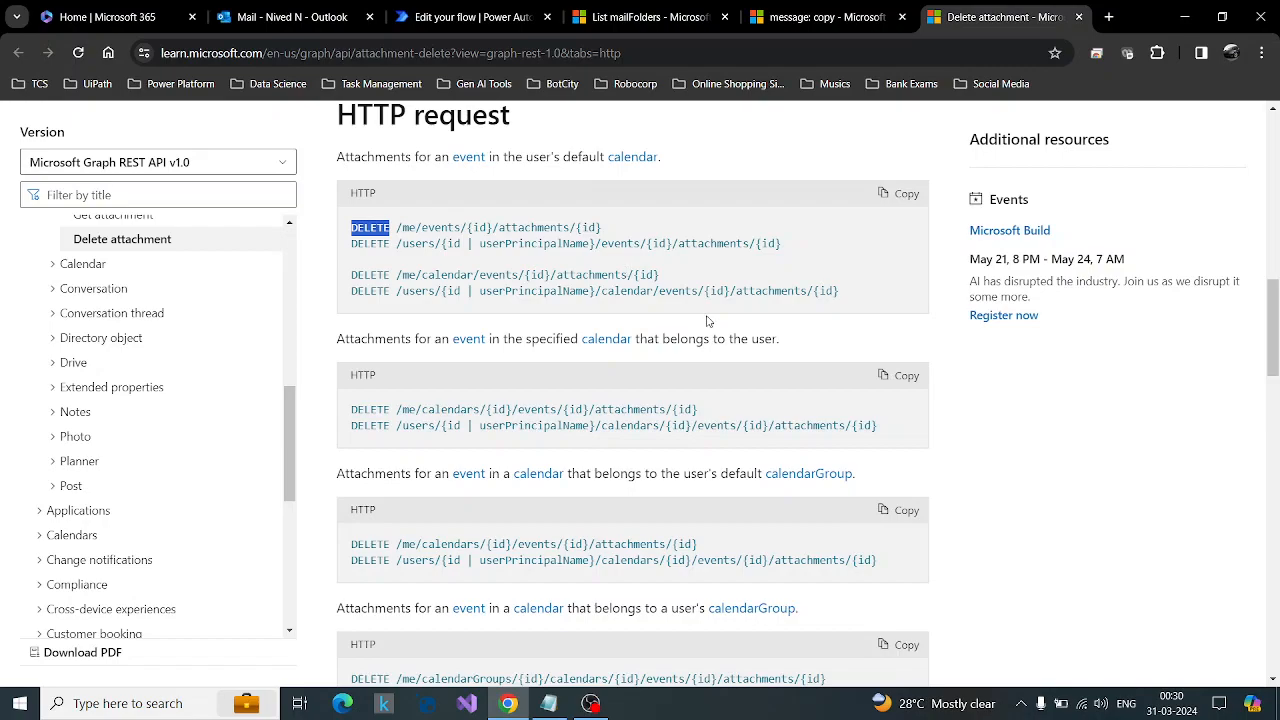
Examine the example request and response in the Delete attachment documentation.
scroll(728, 335, "down", 10)
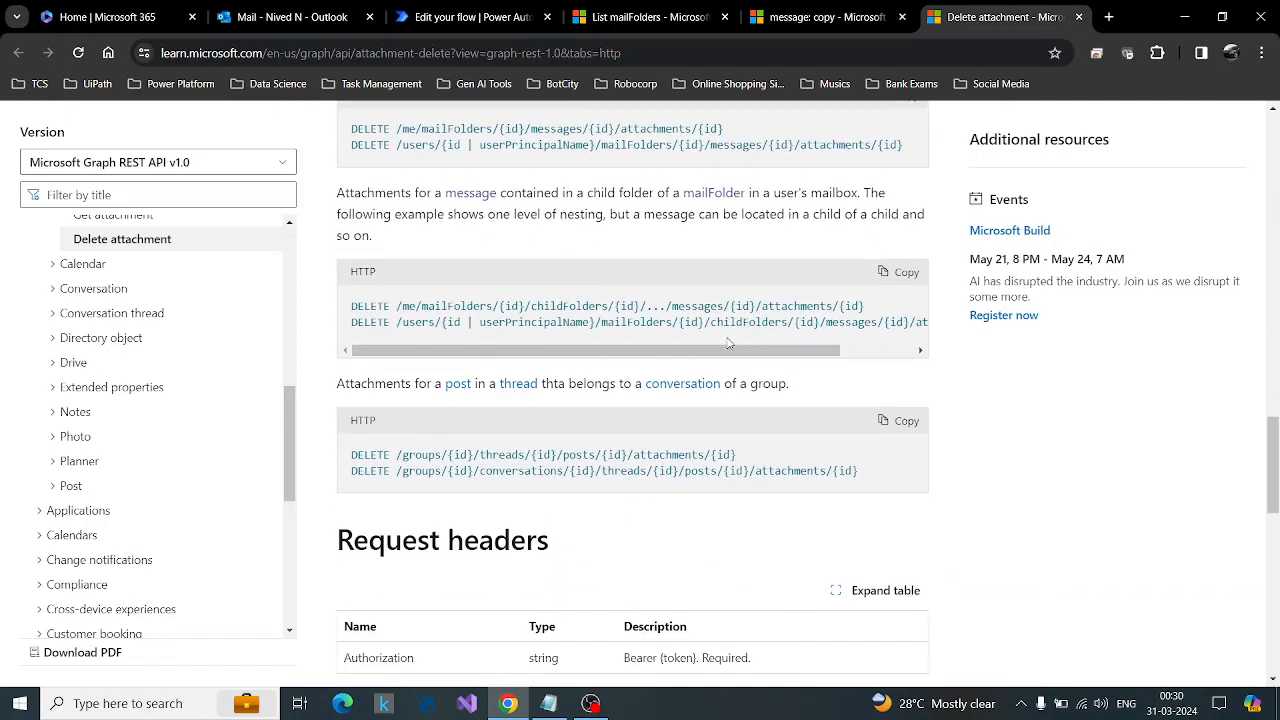
scroll(728, 343, "down", 7)
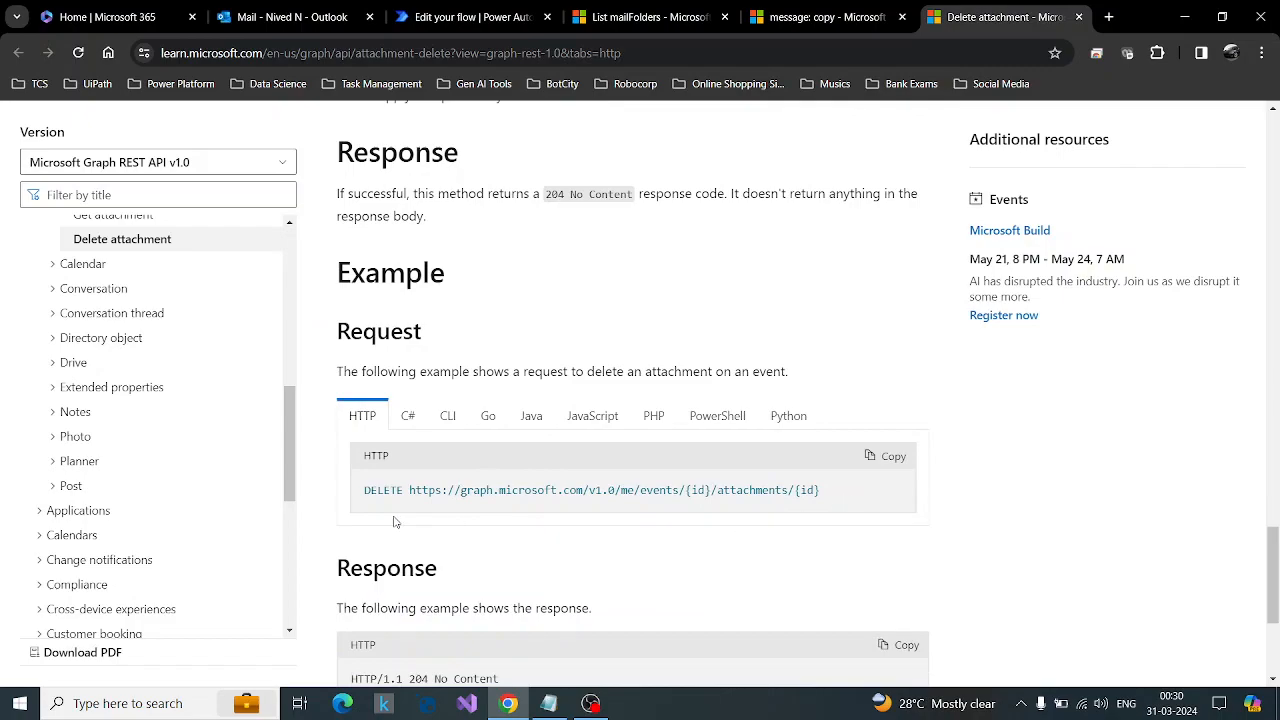
scroll(517, 437, "down", 1)
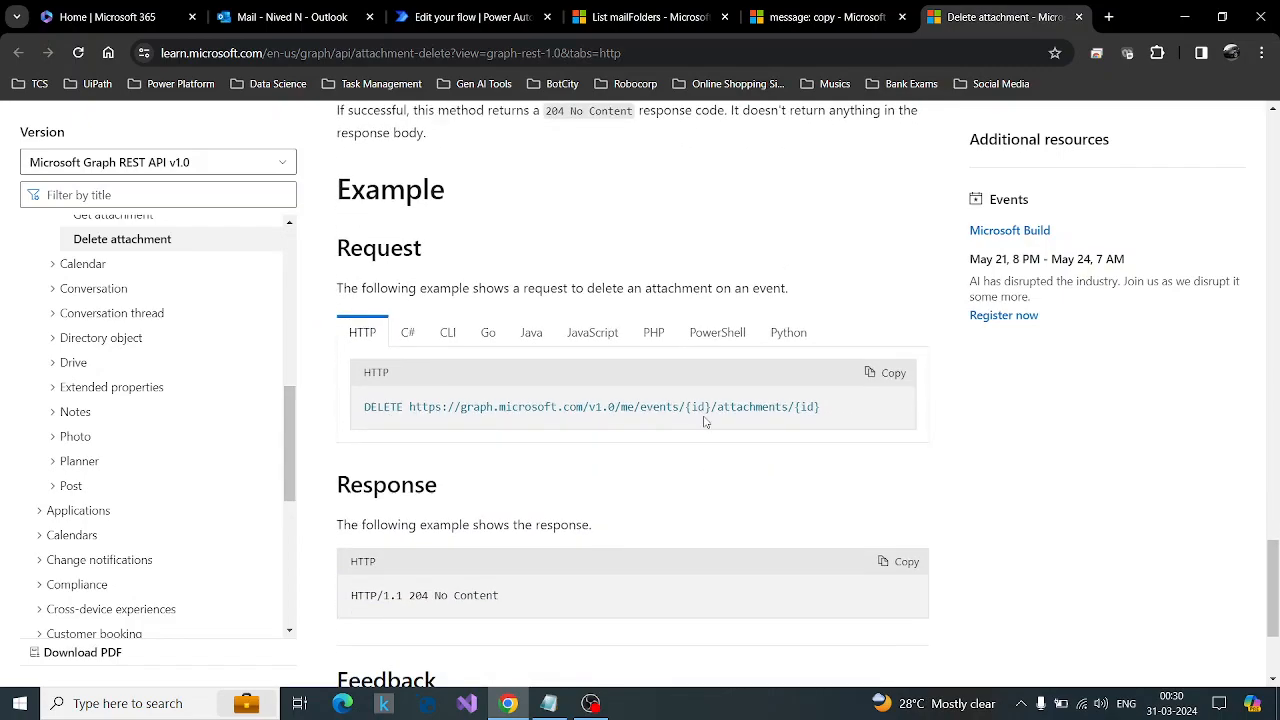
scroll(731, 443, "down", 3)
scroll(731, 443, "up", 4)
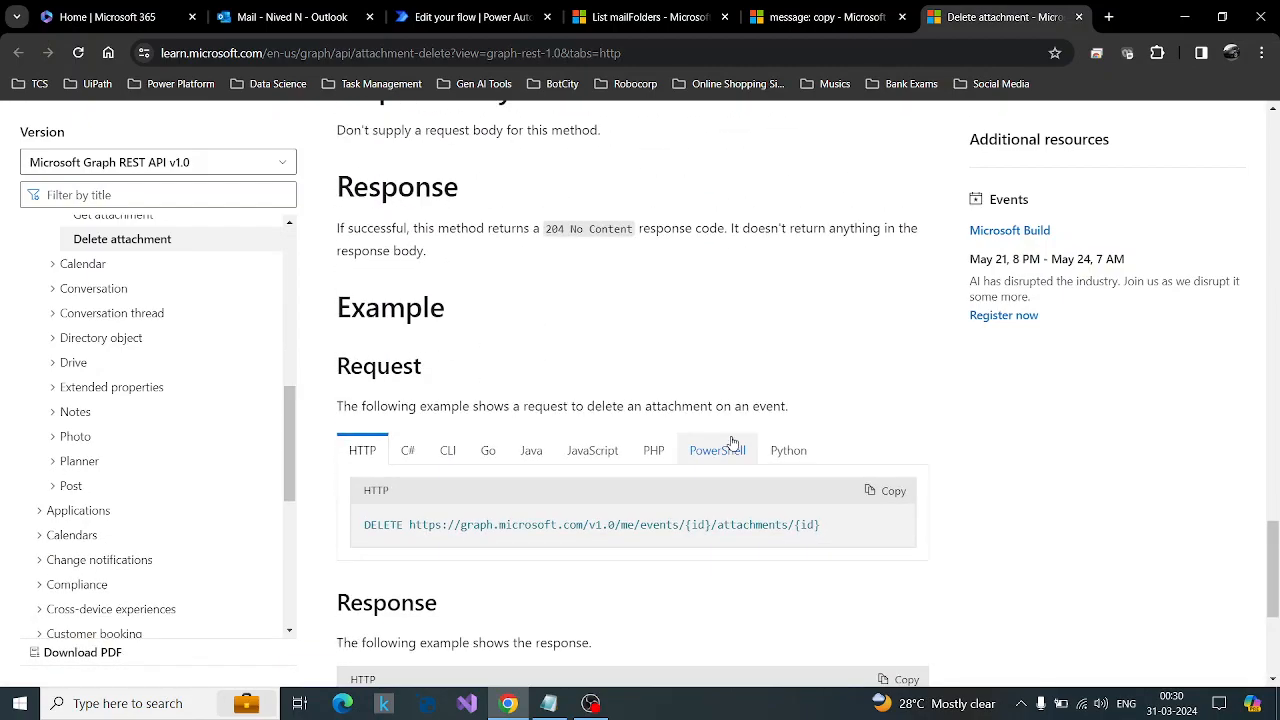
Examine the message id and attachment id placeholders in the DELETE request for a message in a user's mailbox.
scroll(731, 443, "up", 10)
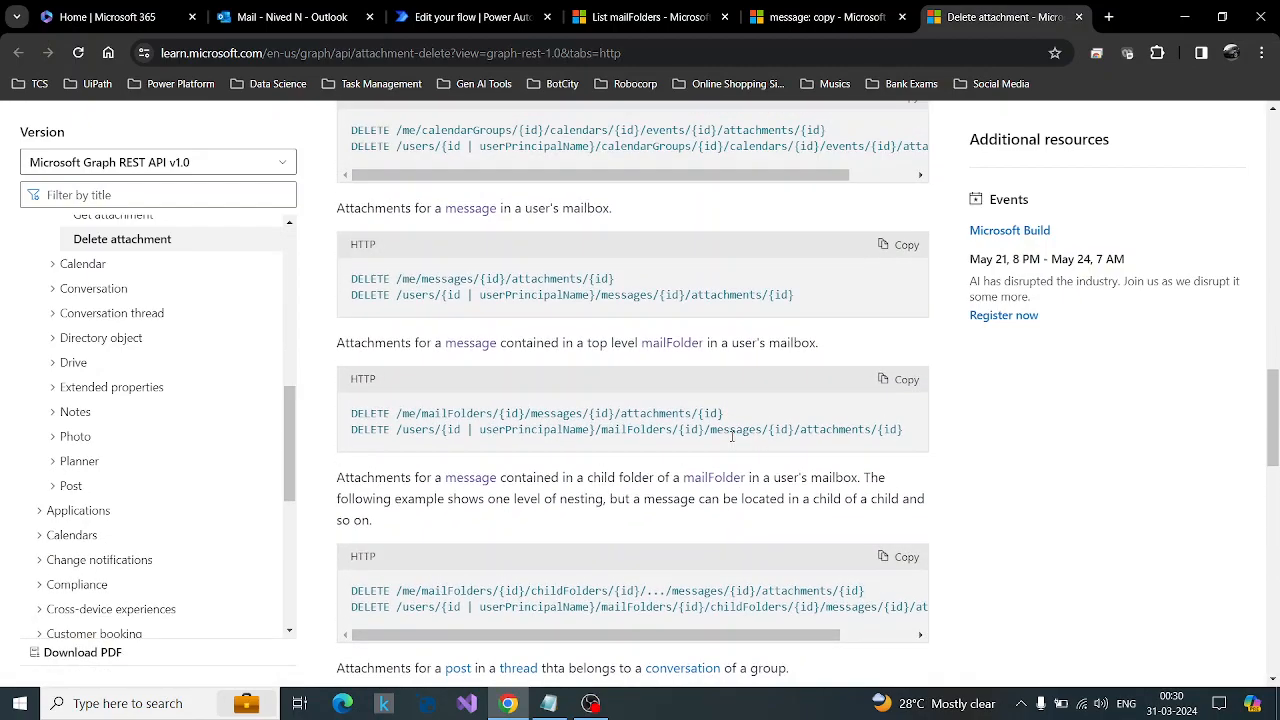
scroll(731, 436, "up", 2)
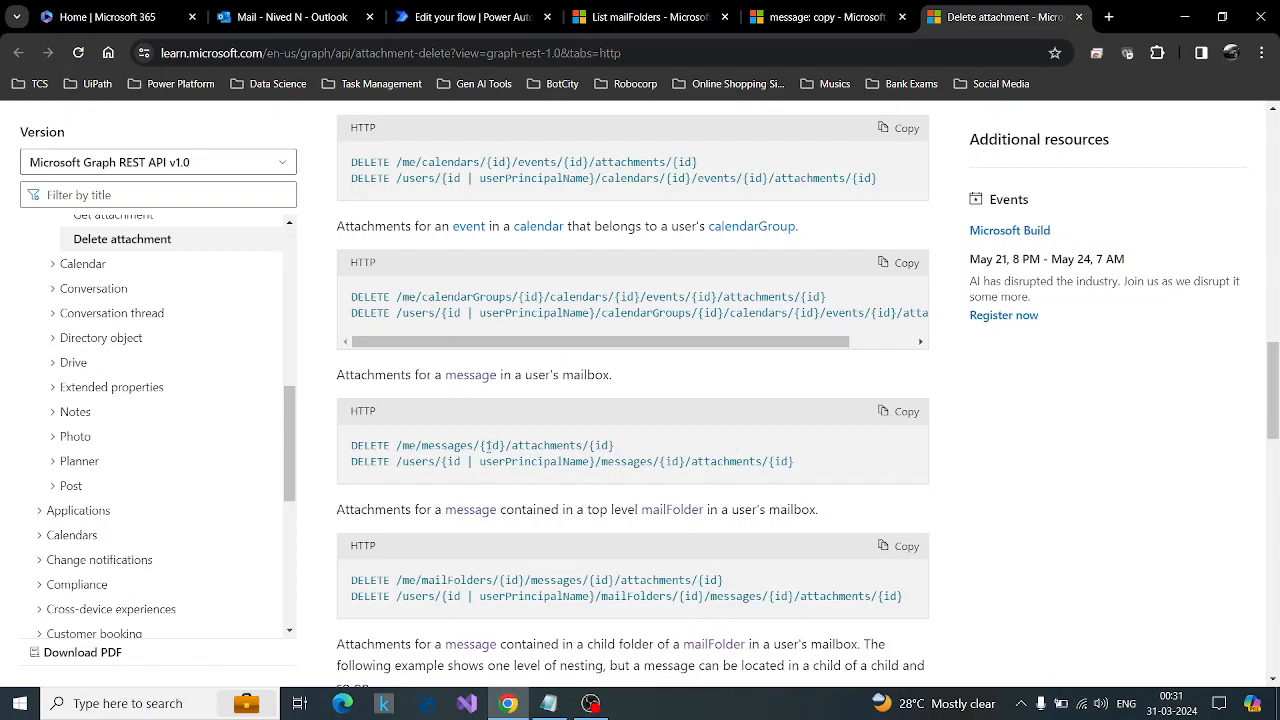
left_click_drag(480, 447, 507, 446)
left_click_drag(589, 446, 616, 447)
left_click_drag(1274, 380, 1274, 547)
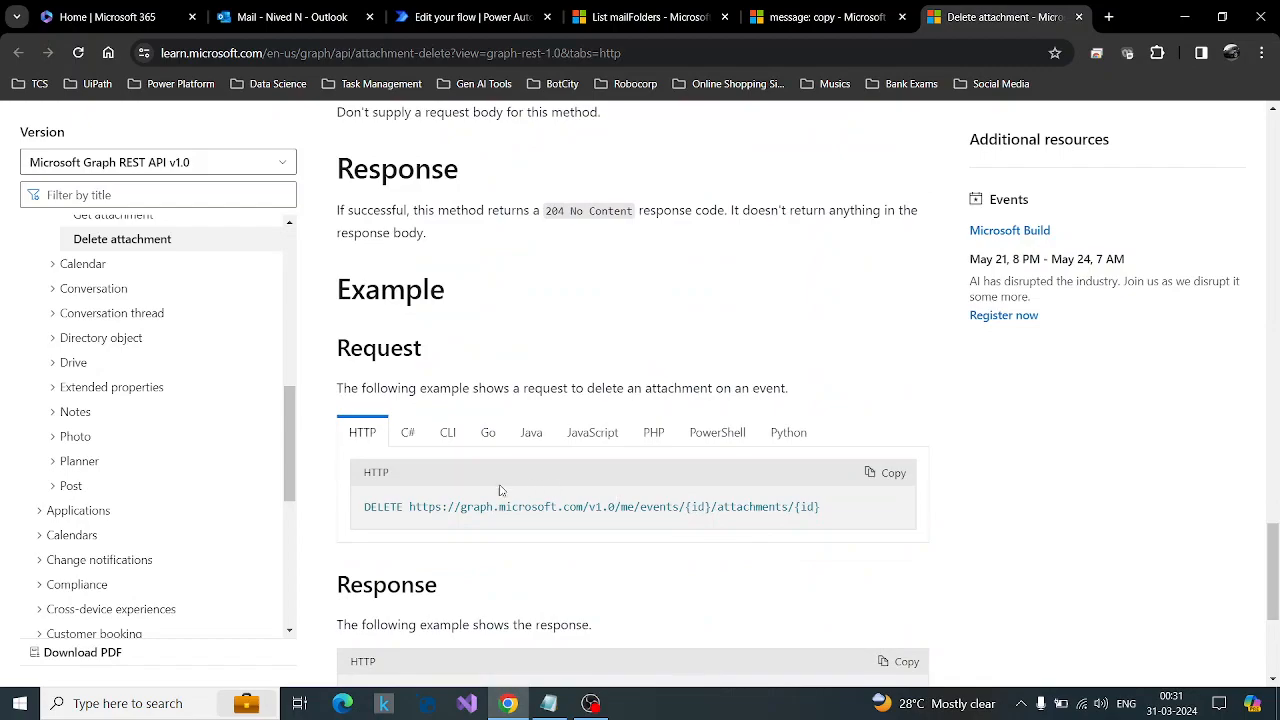
left_click_drag(409, 510, 789, 512)
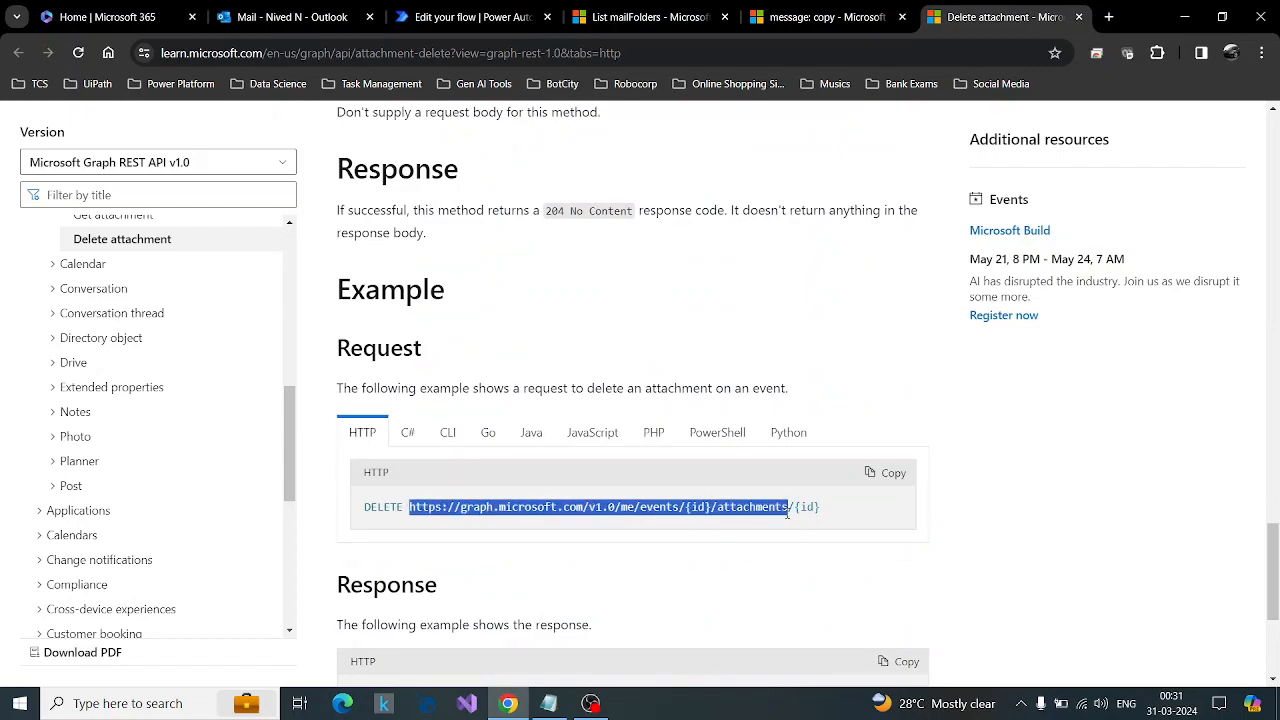
left_click(616, 529)
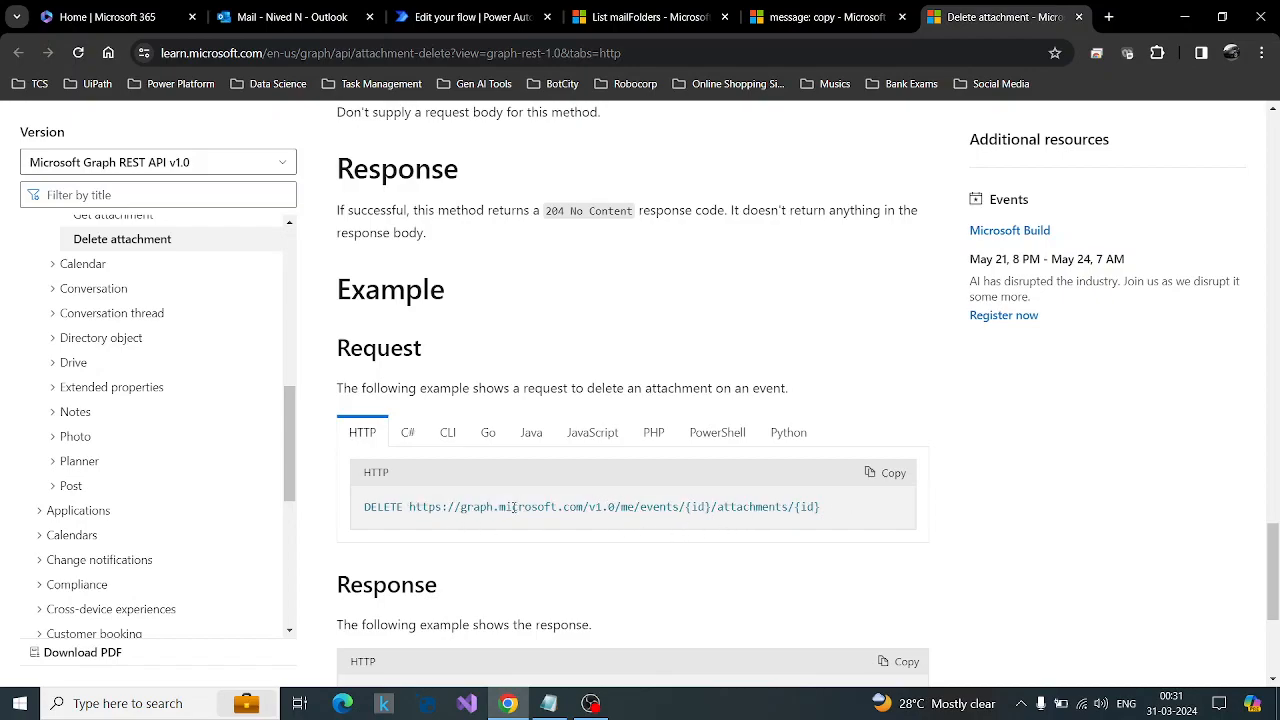
mouse_move(409, 509)
left_mouse_down()
mouse_move(628, 509)
mouse_move(409, 507)
left_mouse_up()
key("ctrl+c")
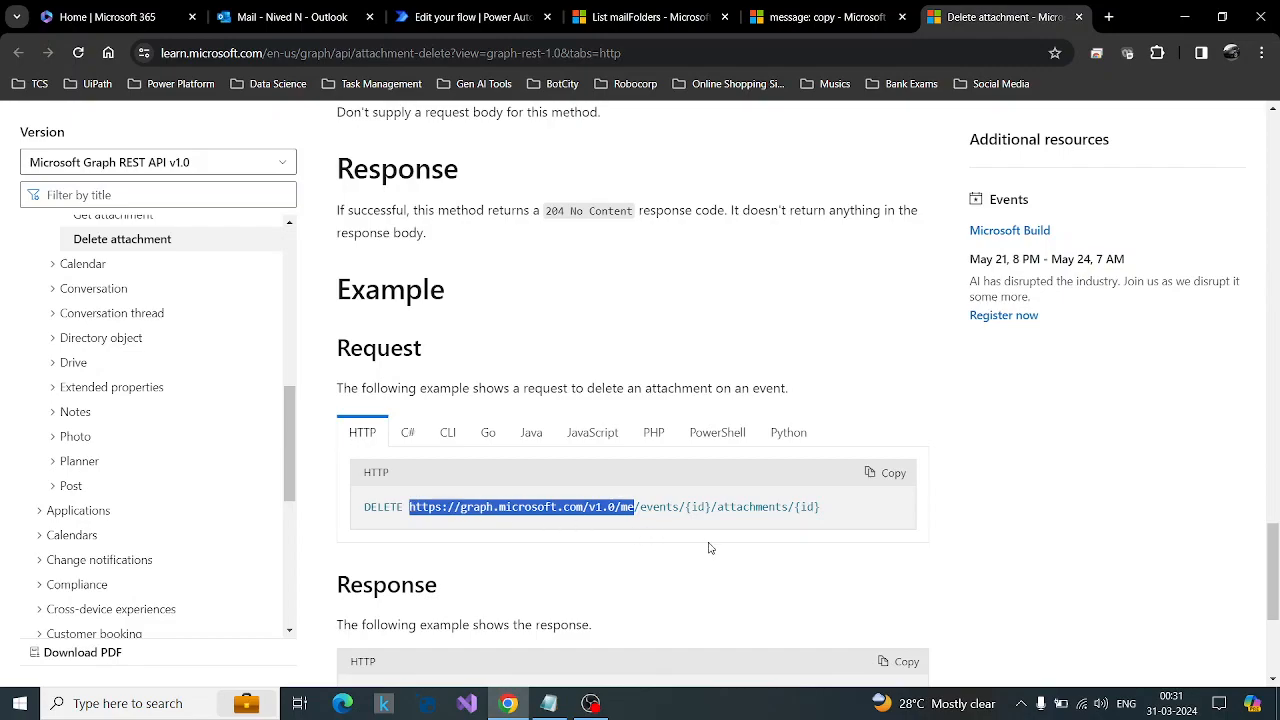
left_click(468, 16)
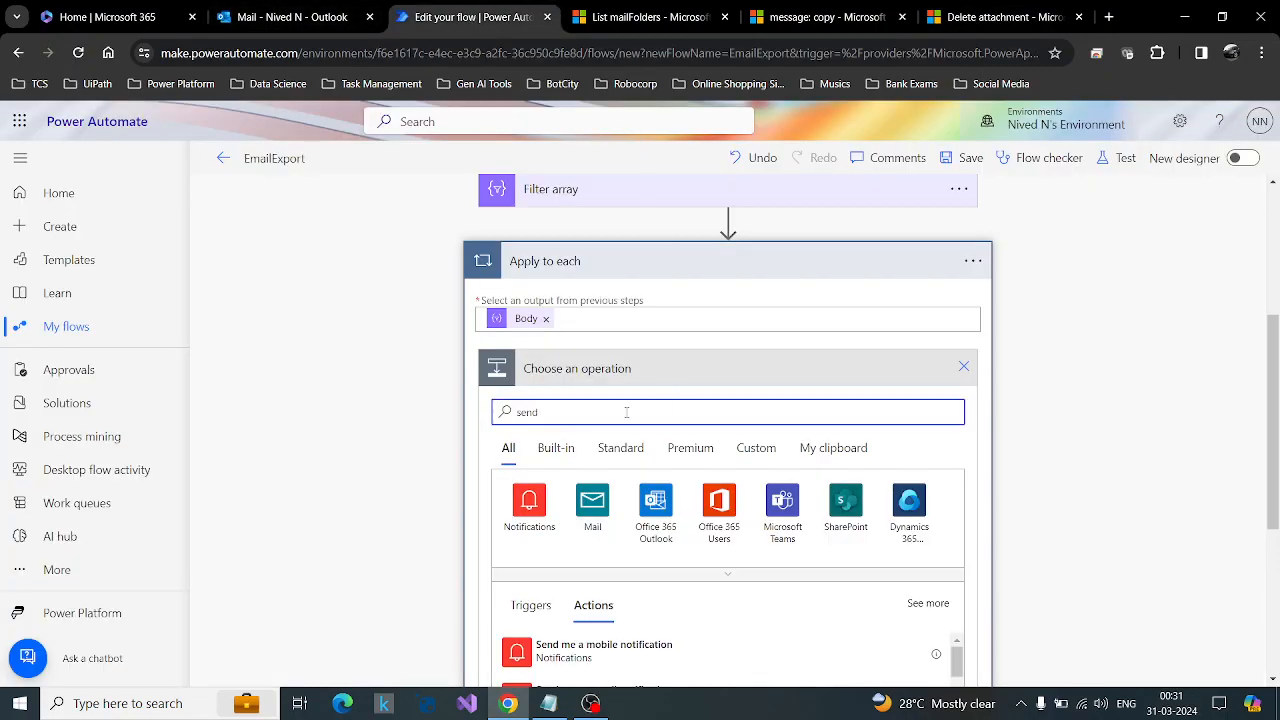
type("http request")
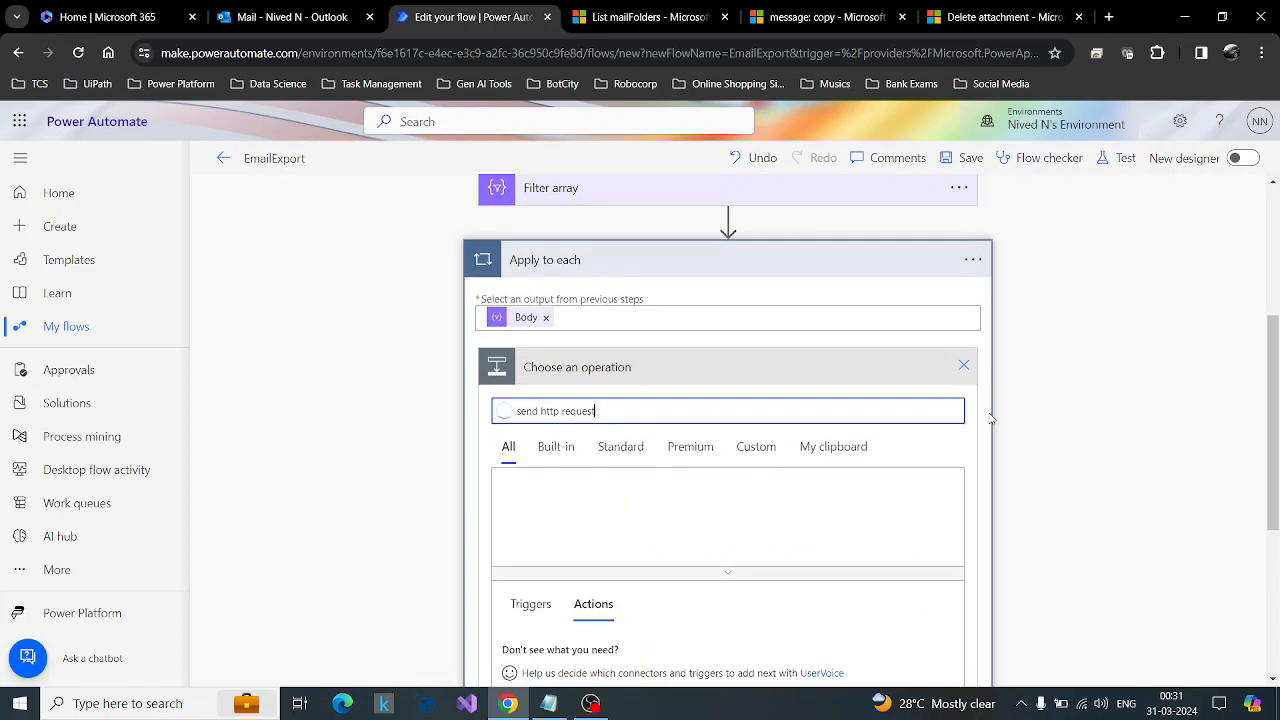
scroll(985, 425, "down", 2)
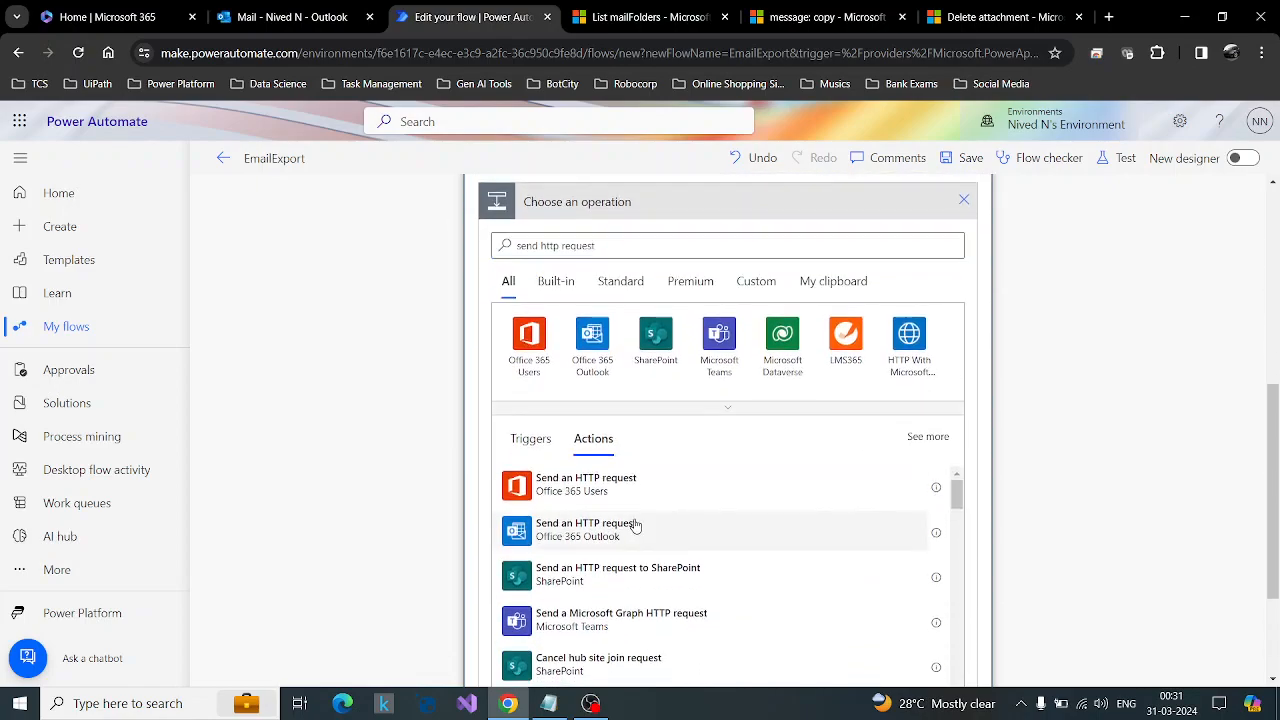
left_click(634, 525)
left_click(676, 361)
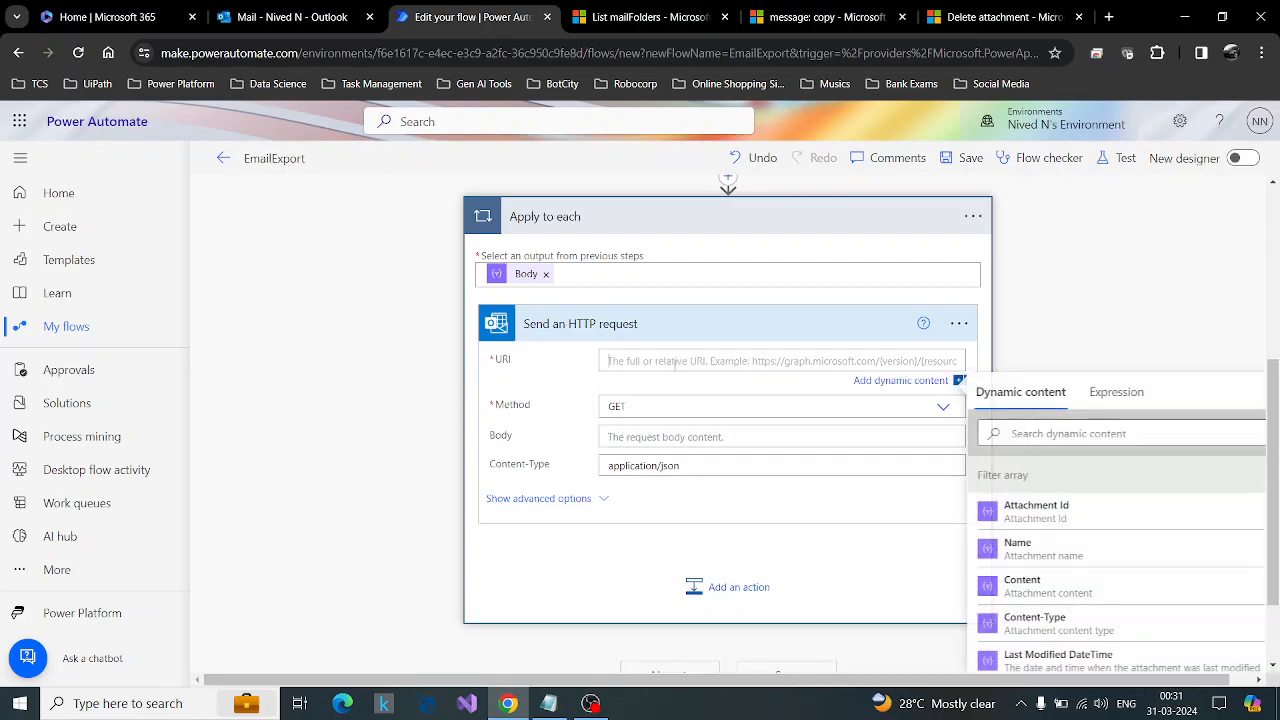
key("ctrl+v")
Copy the path /messages/{id}/attachments/{id} from the Delete attachment documentation's DELETE request for a message in a user's mailbox.
left_click(650, 17)
left_click(828, 17)
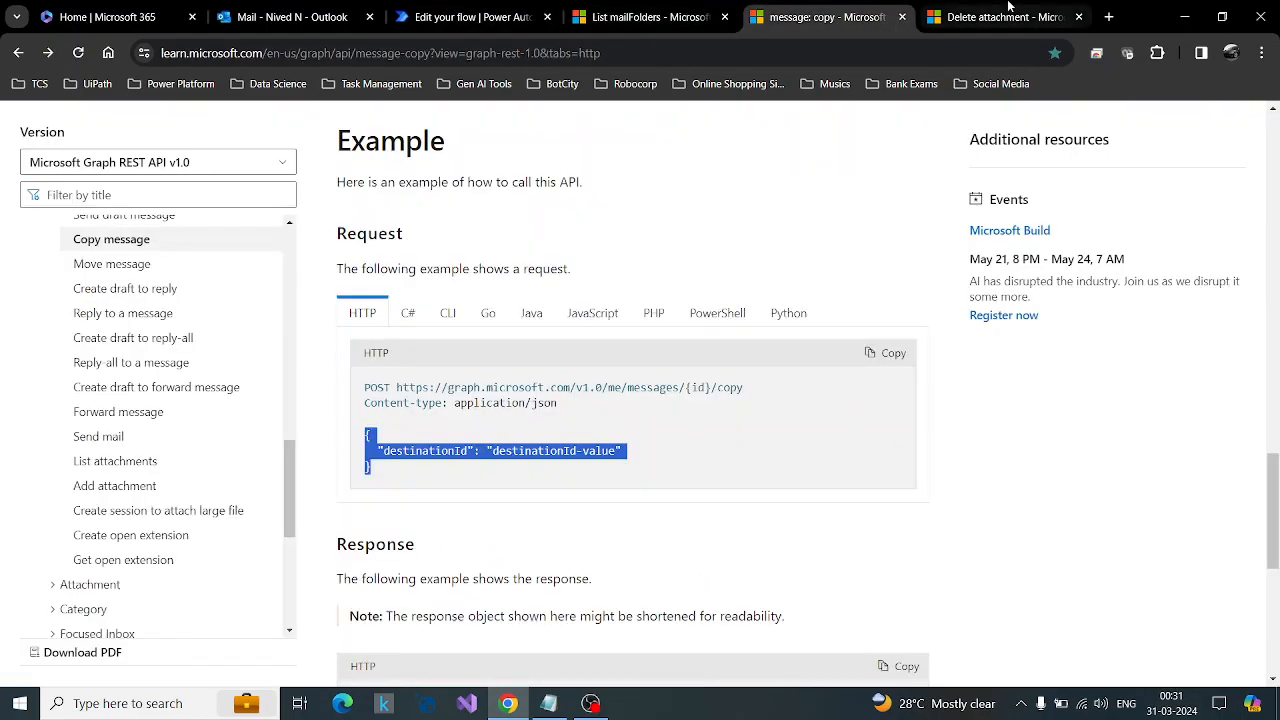
left_click(1008, 8)
scroll(862, 443, "up", 6)
scroll(860, 444, "up", 3)
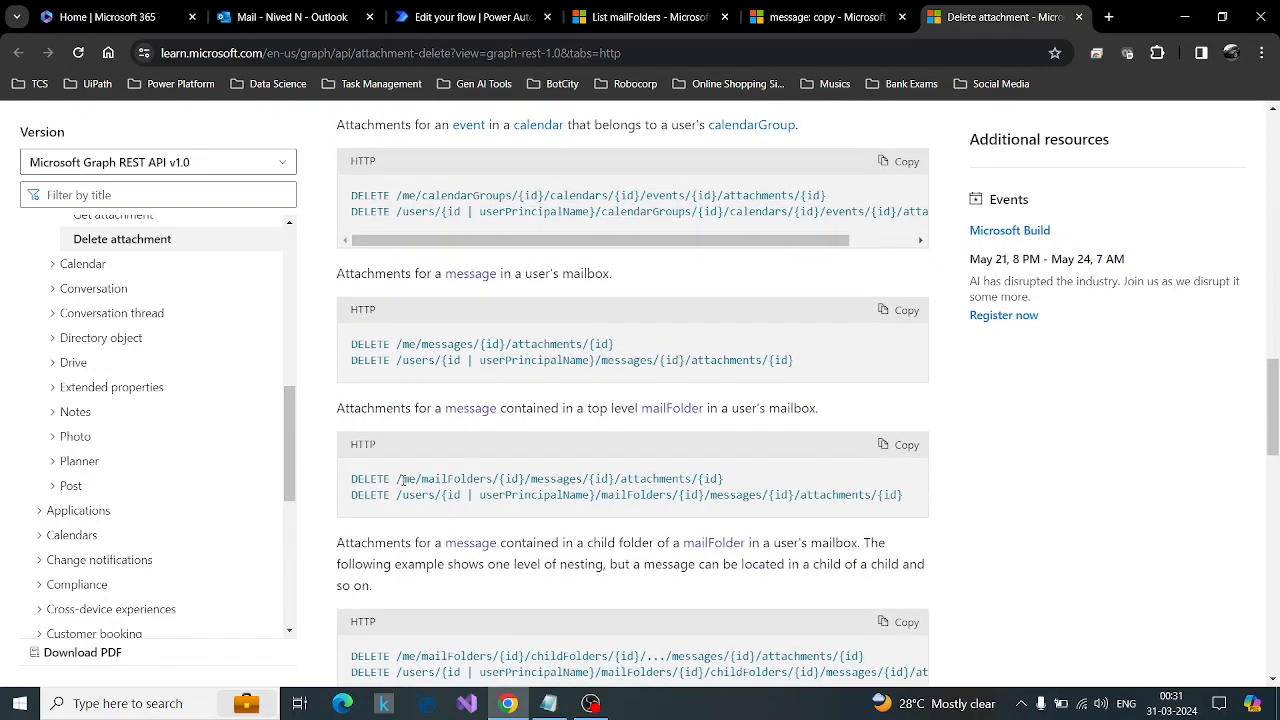
left_click(476, 10)
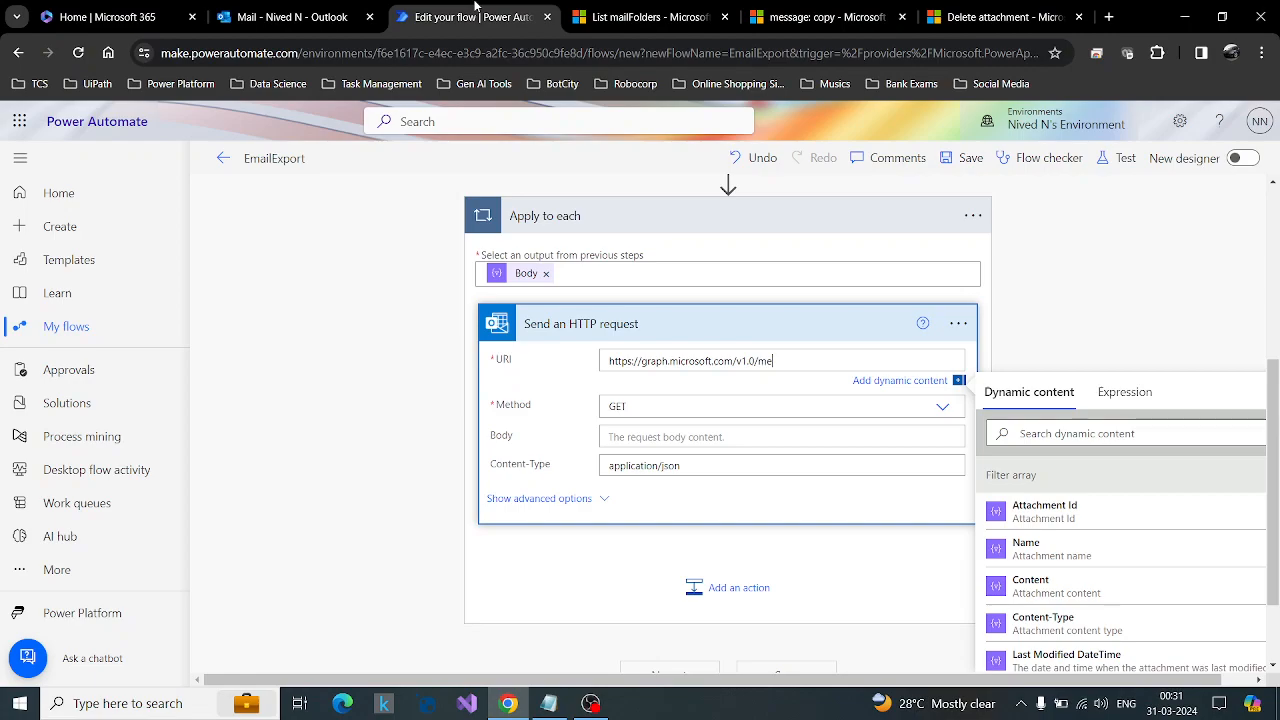
left_click(575, 8)
scroll(556, 334, "up", 5)
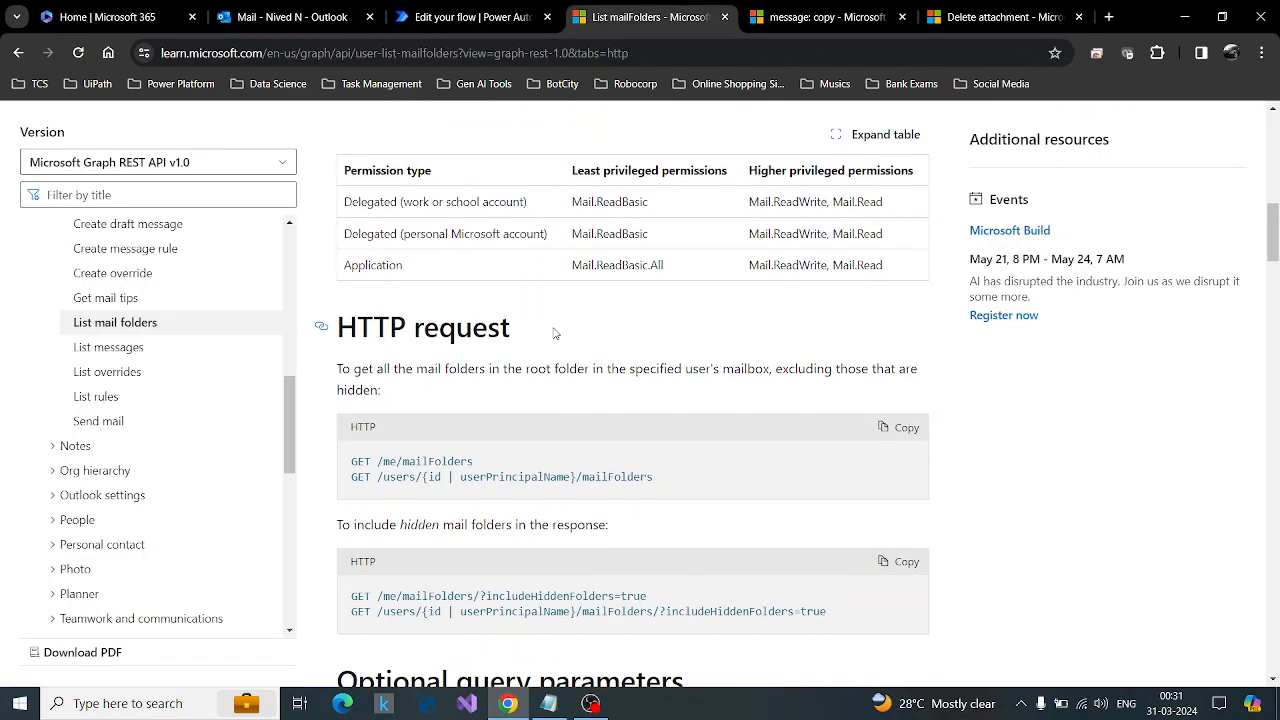
key("ctrl+Tab")
key("ctrl+Tab")
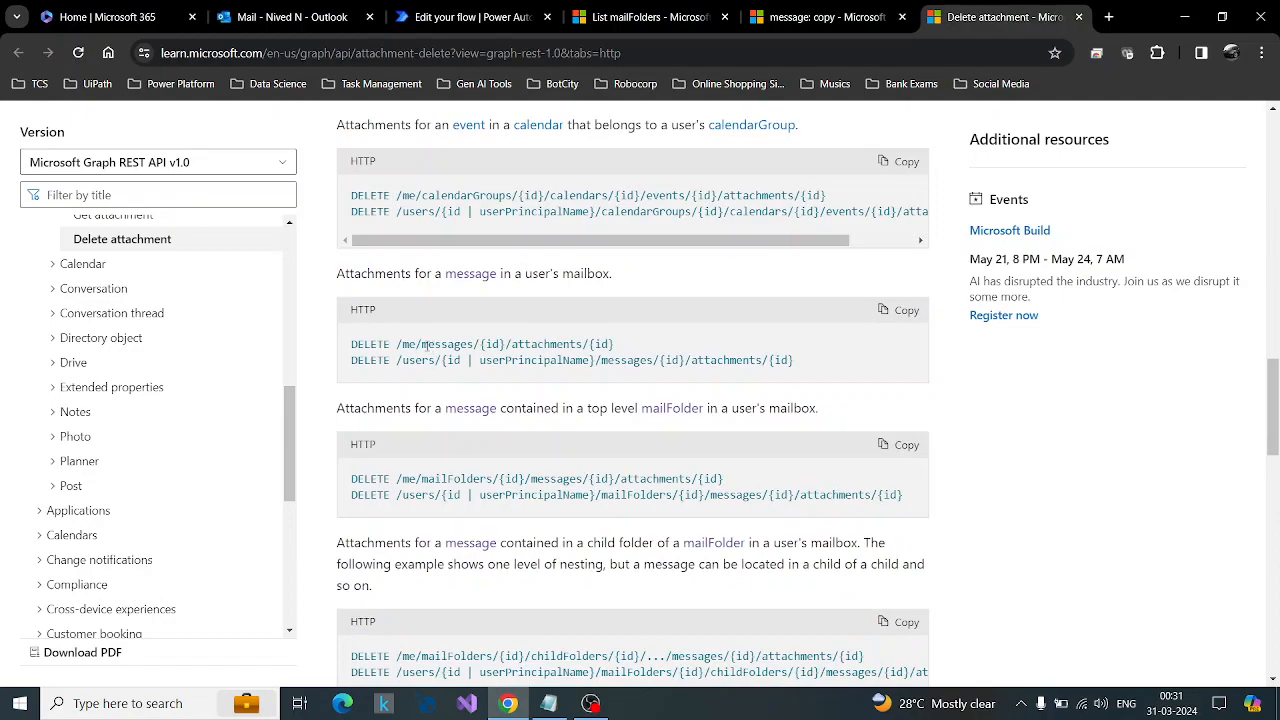
left_click_drag(418, 344, 622, 350)
key("ctrl+c")
Return to the flow, append /messages/{id}/attachments/{id} to the HTTP request's URI and remove the message id placeholder.
left_click(470, 17)
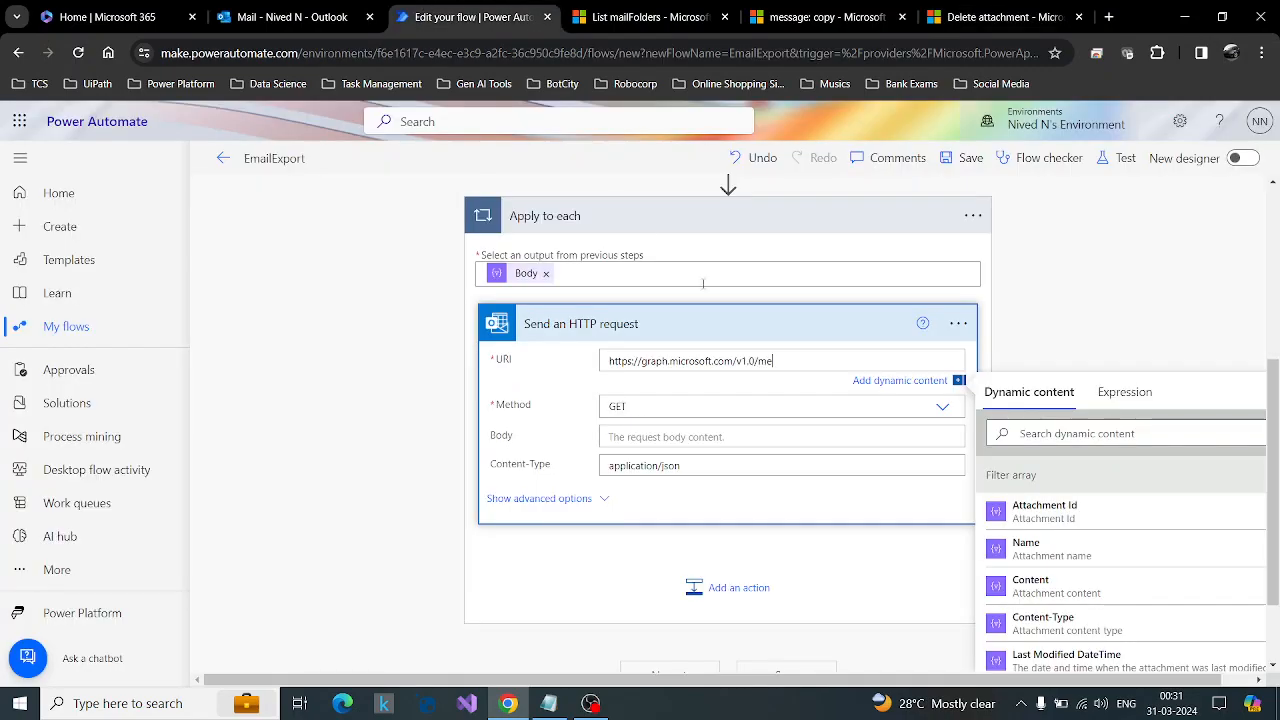
key("ctrl+v")
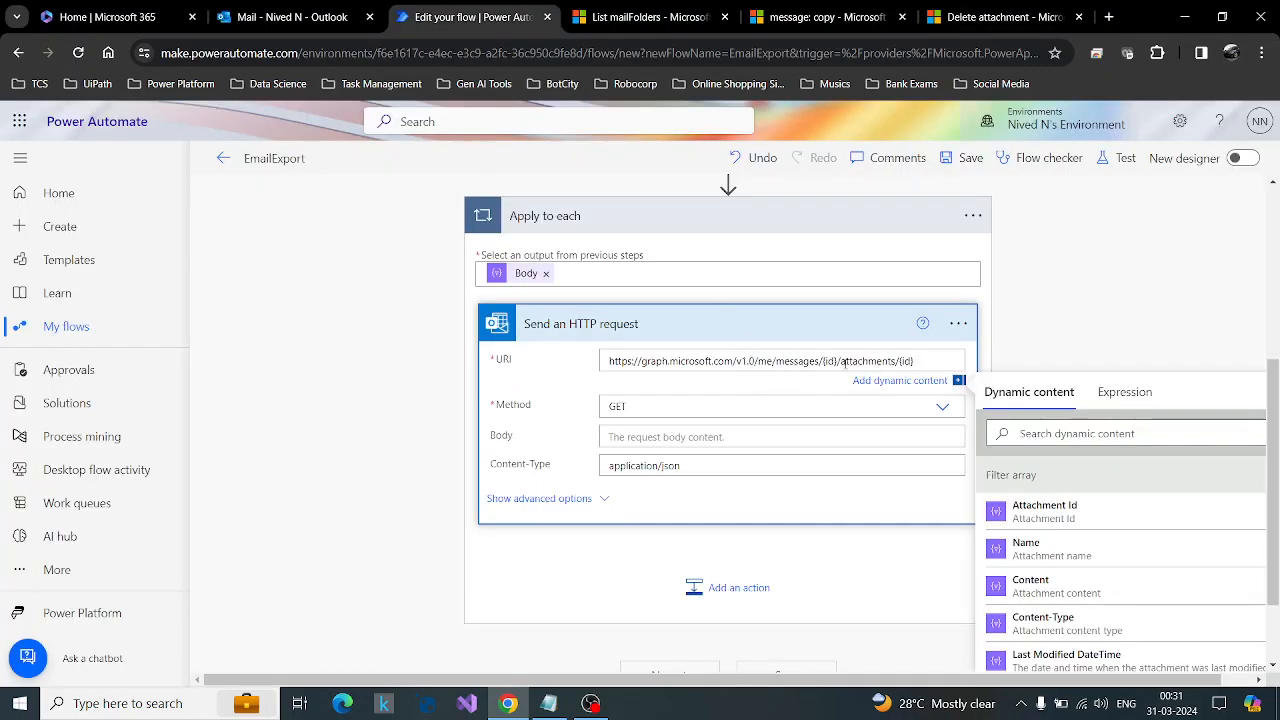
key("BackSpace")
key("BackSpace")
key("BackSpace")
key("BackSpace")
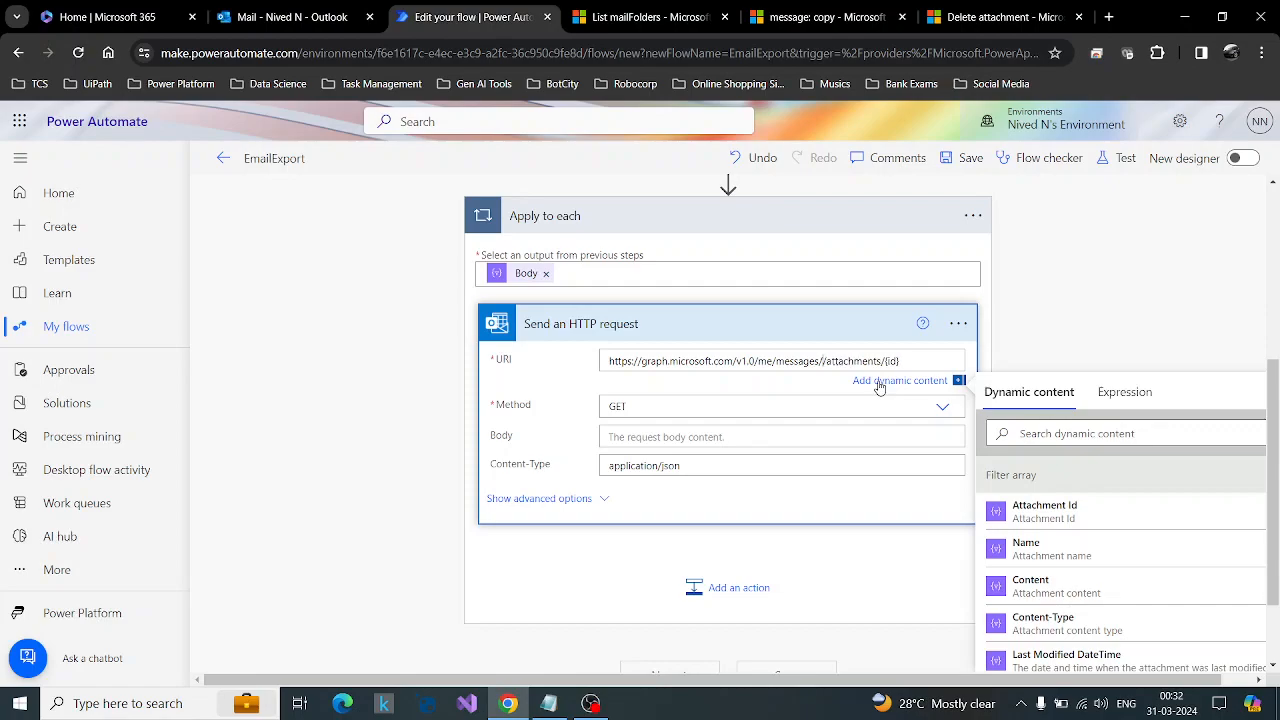
Copy the Message Id expression from Get email (V2) and insert it between /messages/ and /attachments/ in the loop request's URI.
scroll(275, 497, "up", 3)
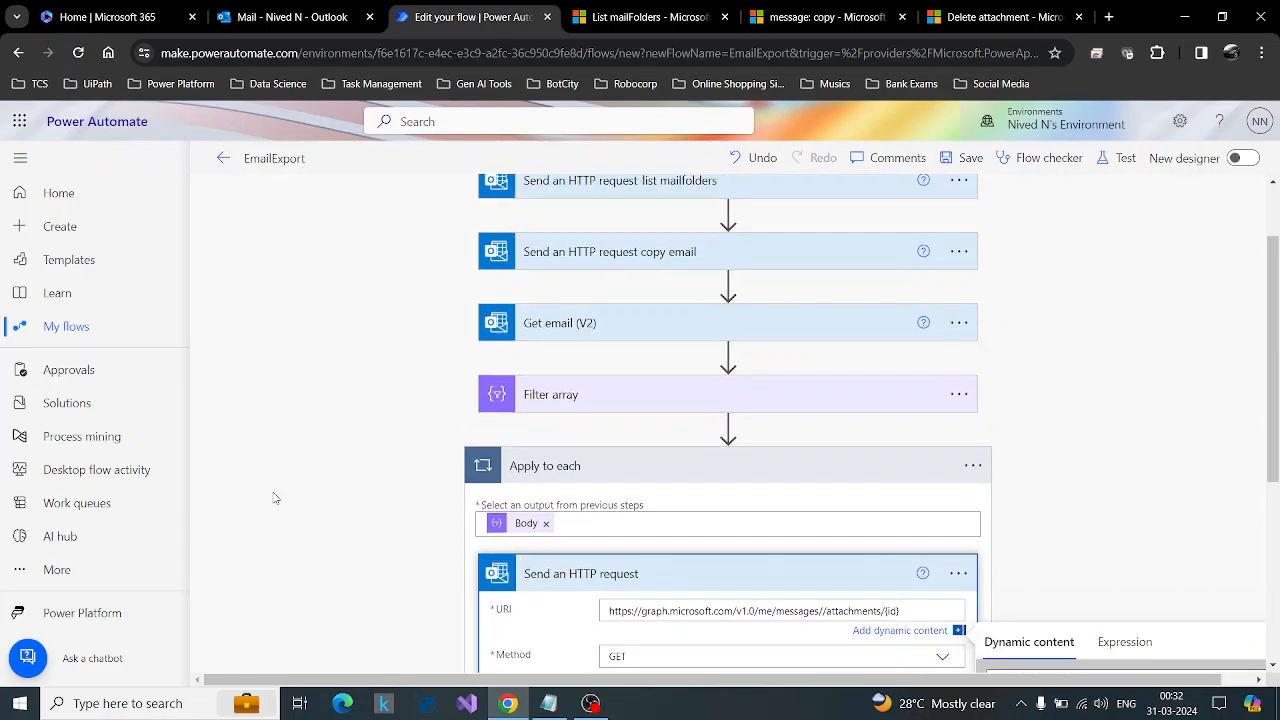
left_click(634, 323)
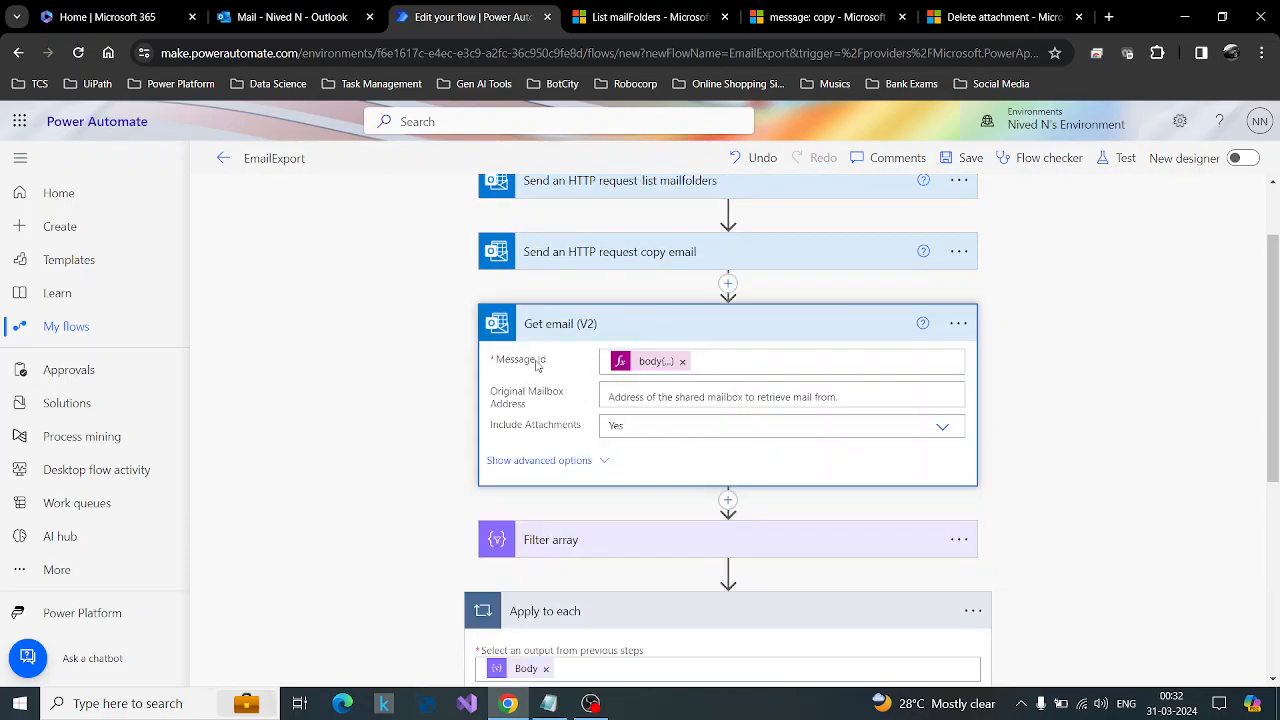
left_click(645, 363)
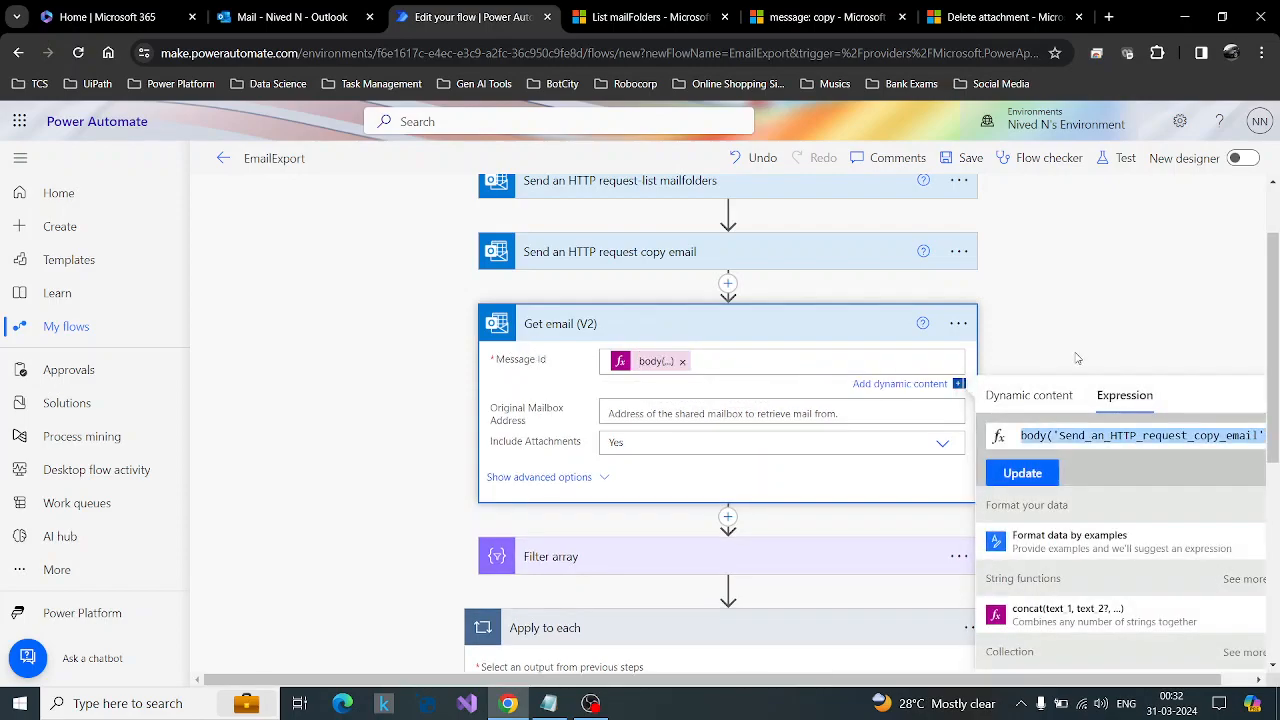
scroll(980, 345, "down", 3)
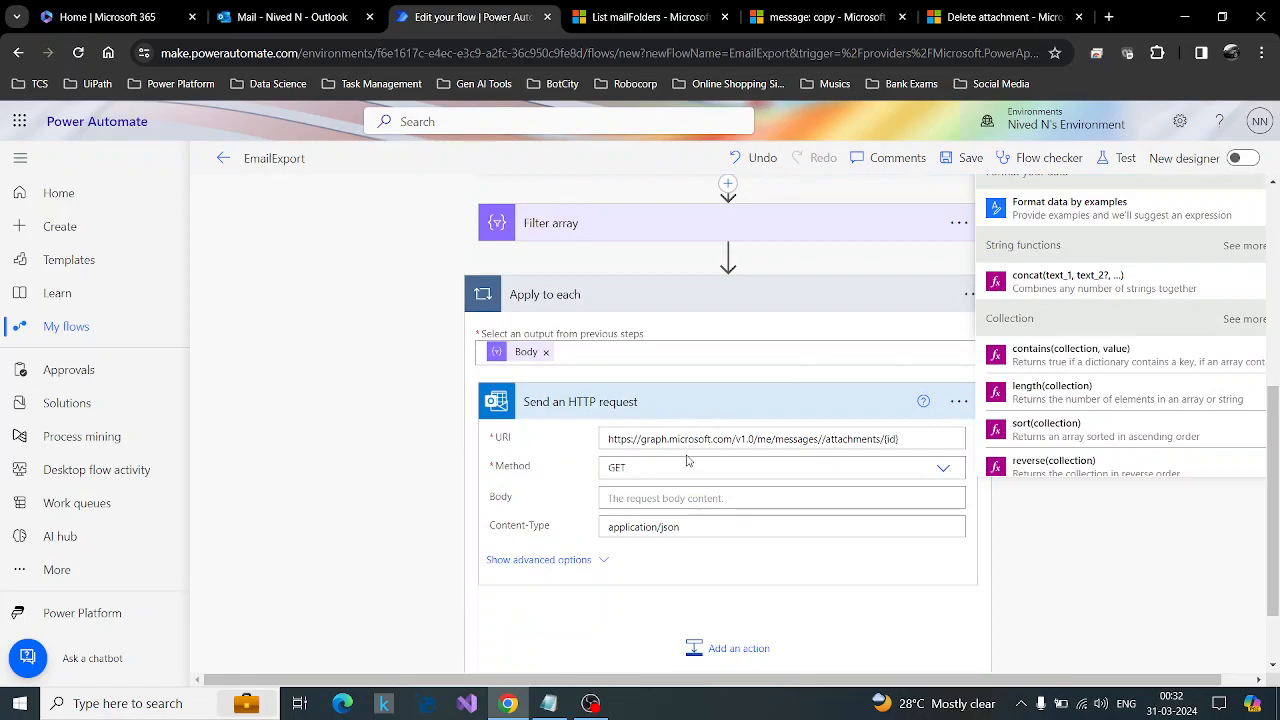
scroll(730, 430, "down", 1)
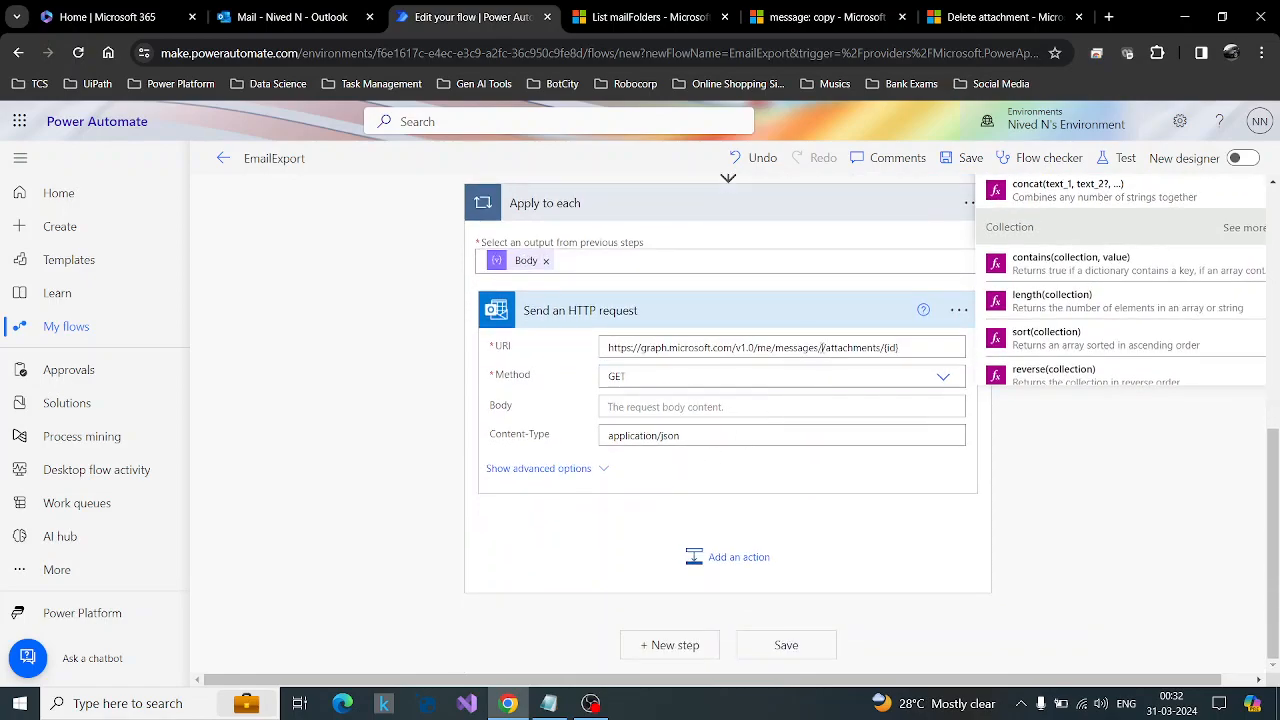
left_click(1136, 389)
key("ctrl+v")
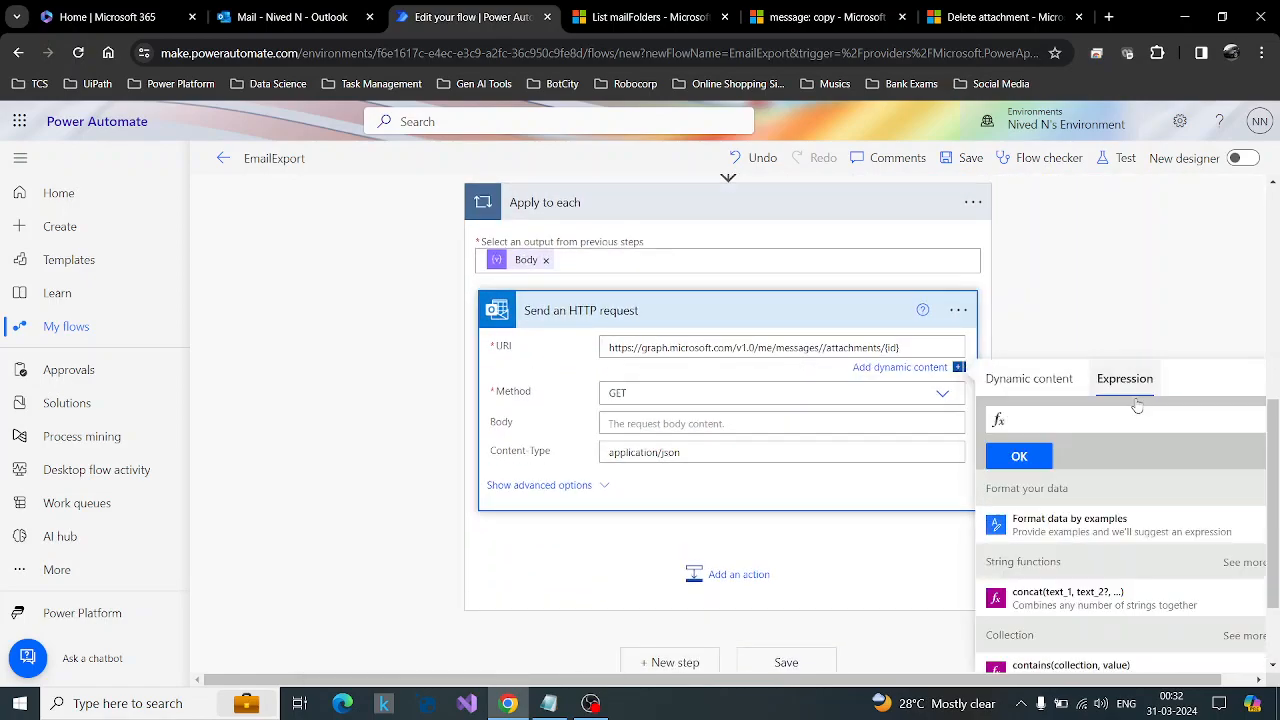
left_click(1019, 462)
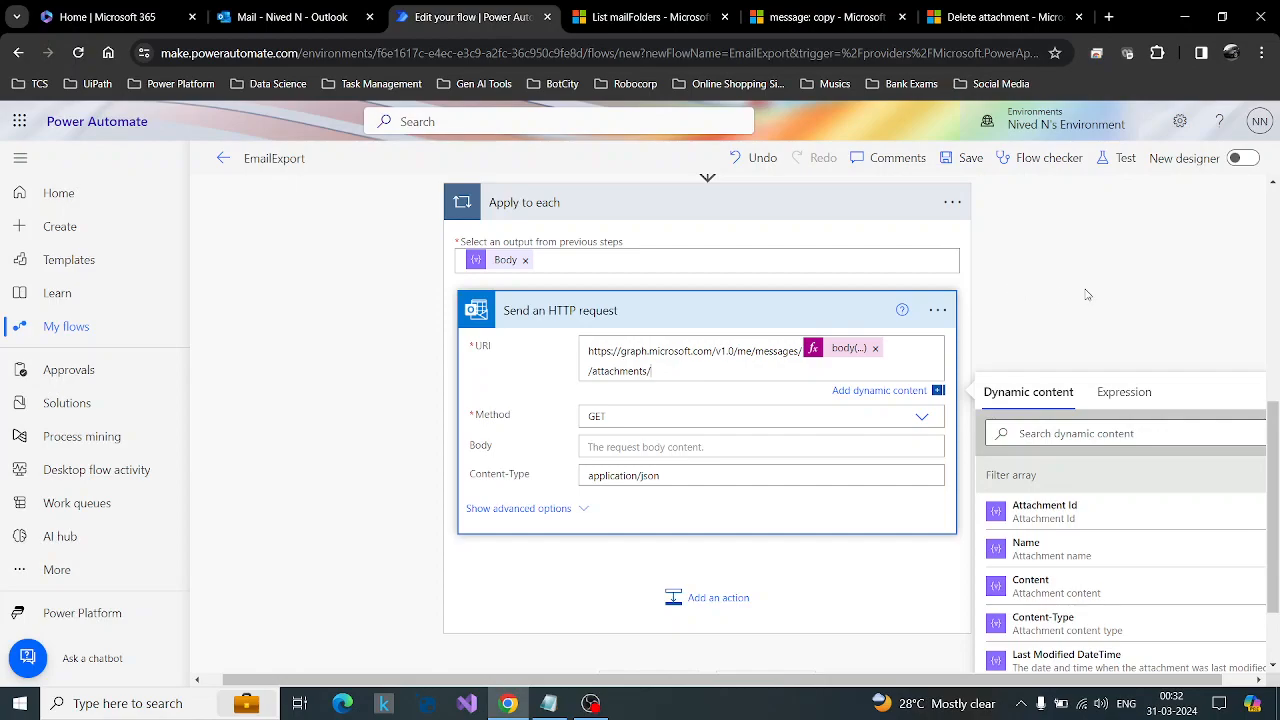
Use Filter array's Attachment Id as the attachment id in the URI, set the method to DELETE and collapse the request.
scroll(1088, 295, "down", 1)
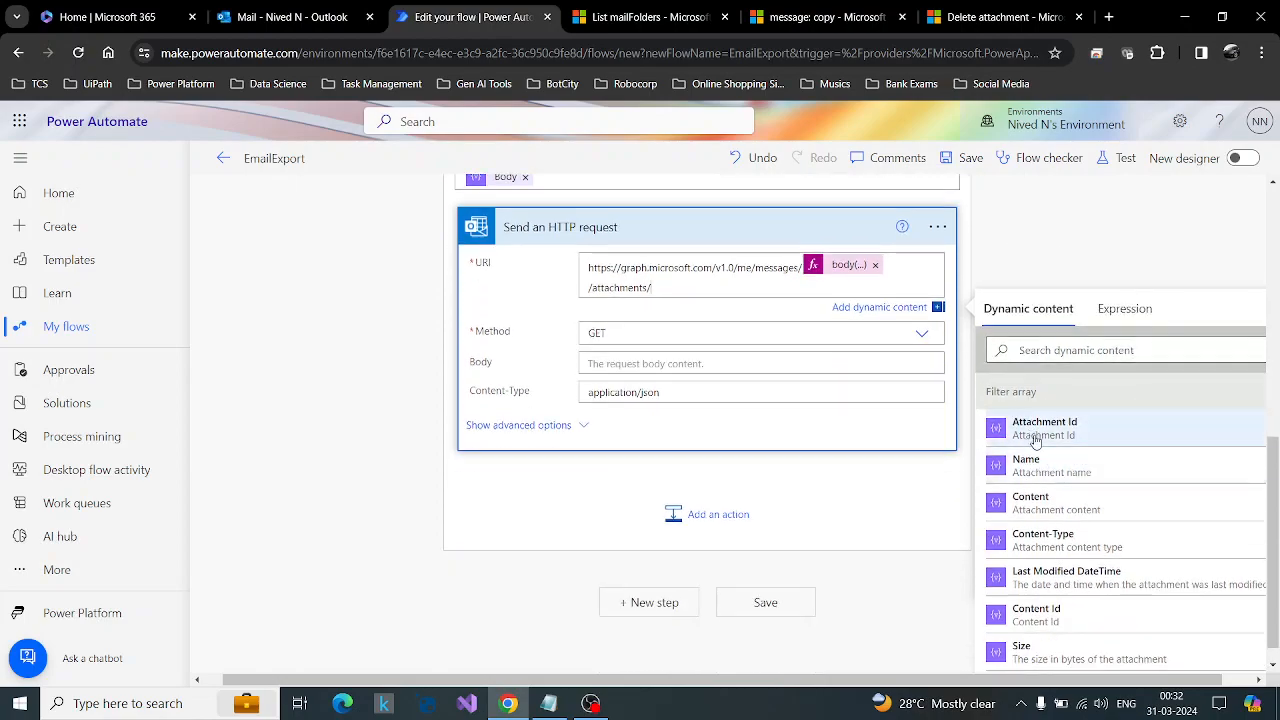
left_click(1035, 441)
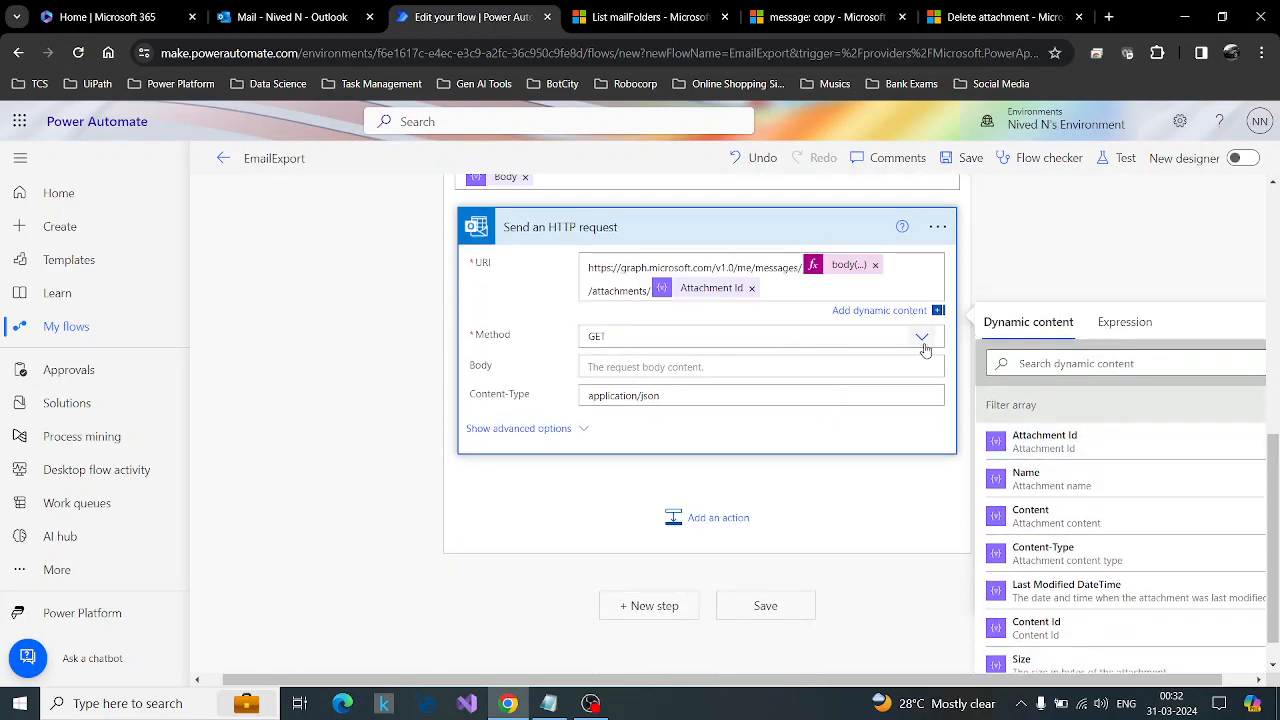
left_click(650, 340)
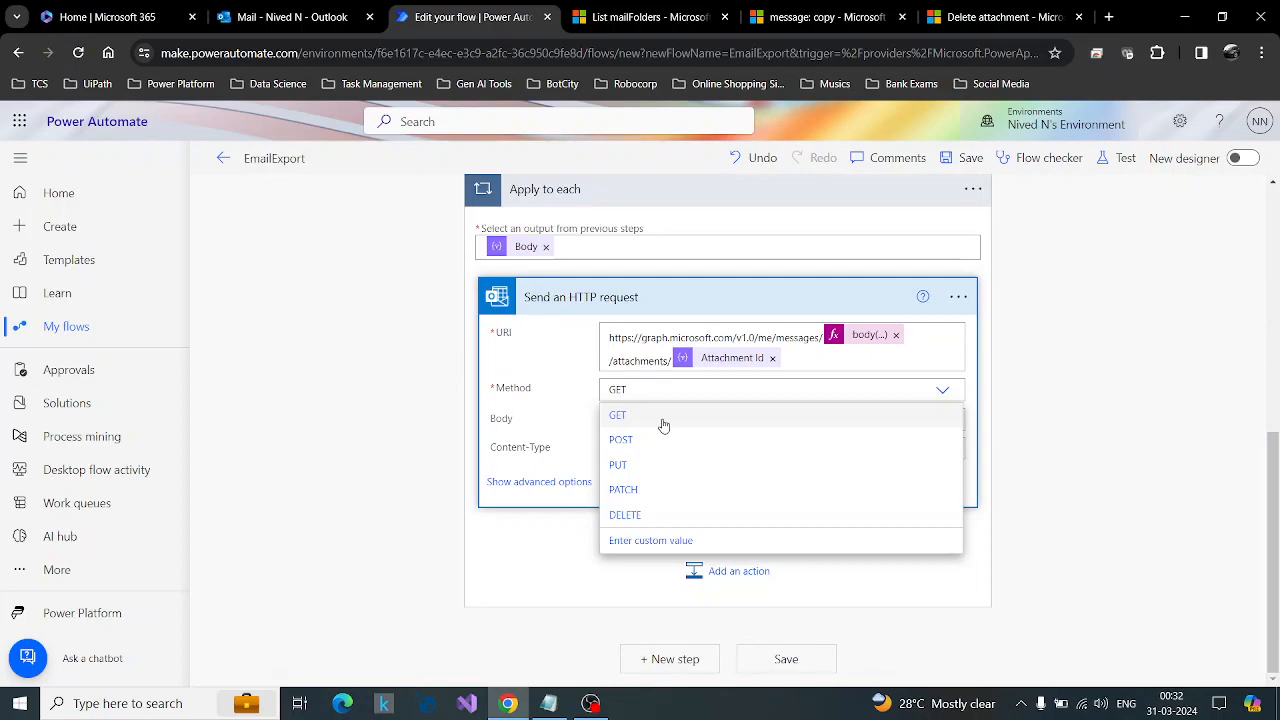
left_click(632, 515)
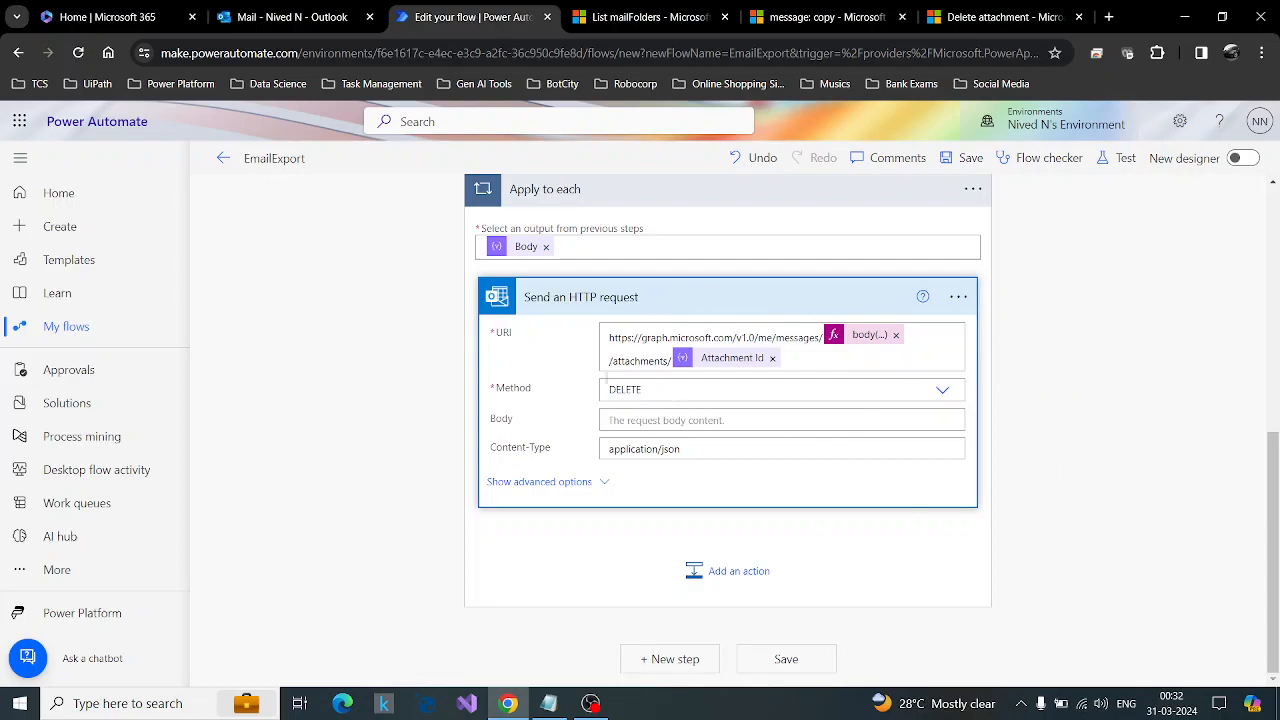
left_click(710, 309)
scroll(1094, 528, "up", 2)
scroll(1096, 533, "down", 2)
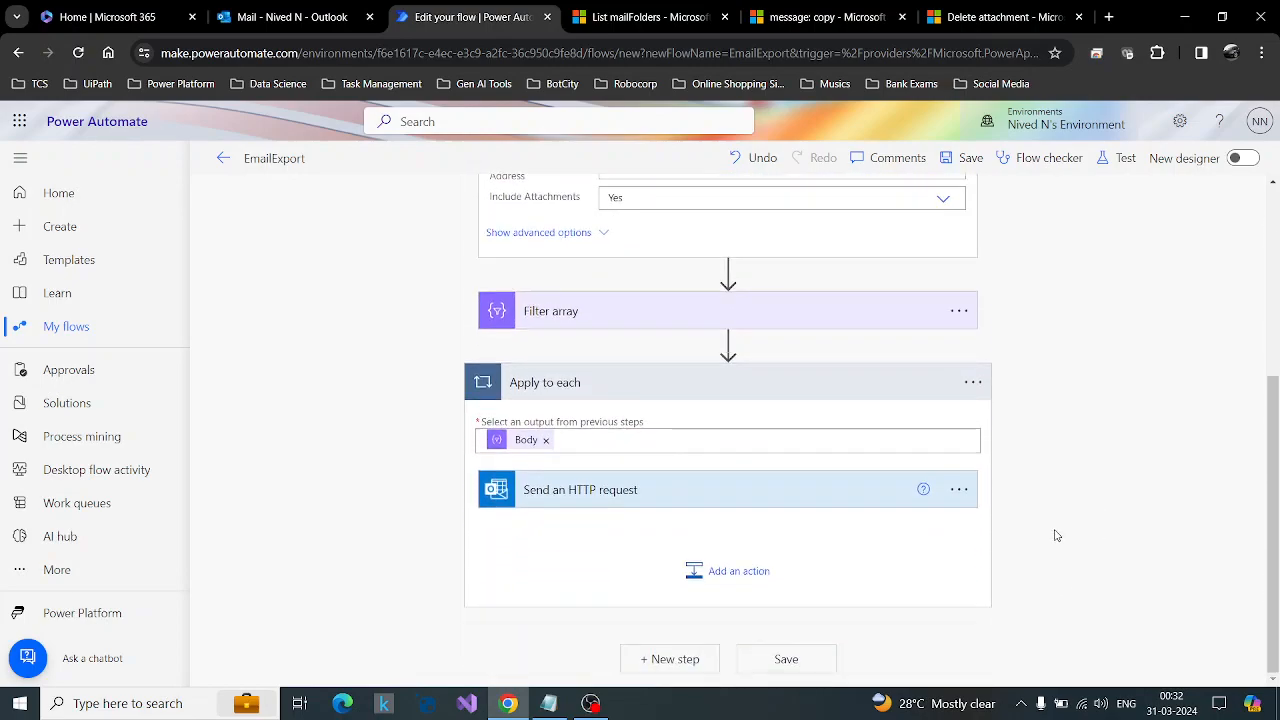
Switch to Outlook and check the messages in the NN folder, returning to the Inbox.
left_click(290, 17)
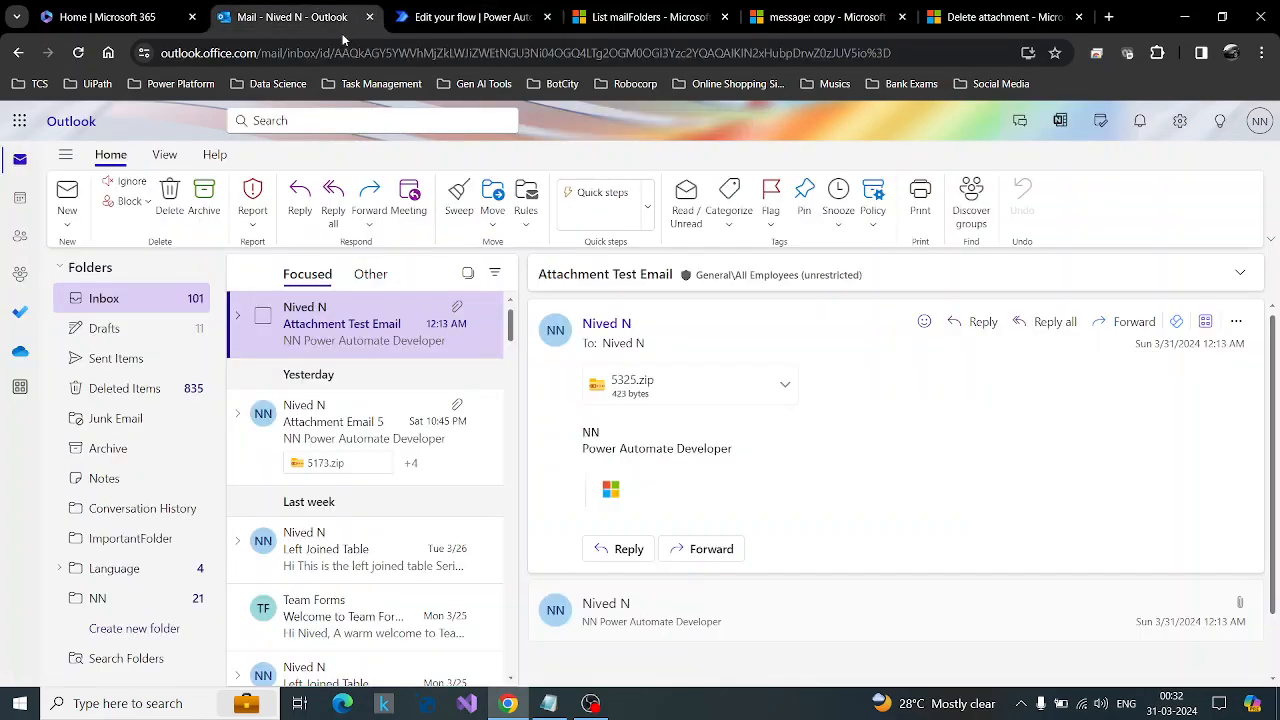
left_click(90, 598)
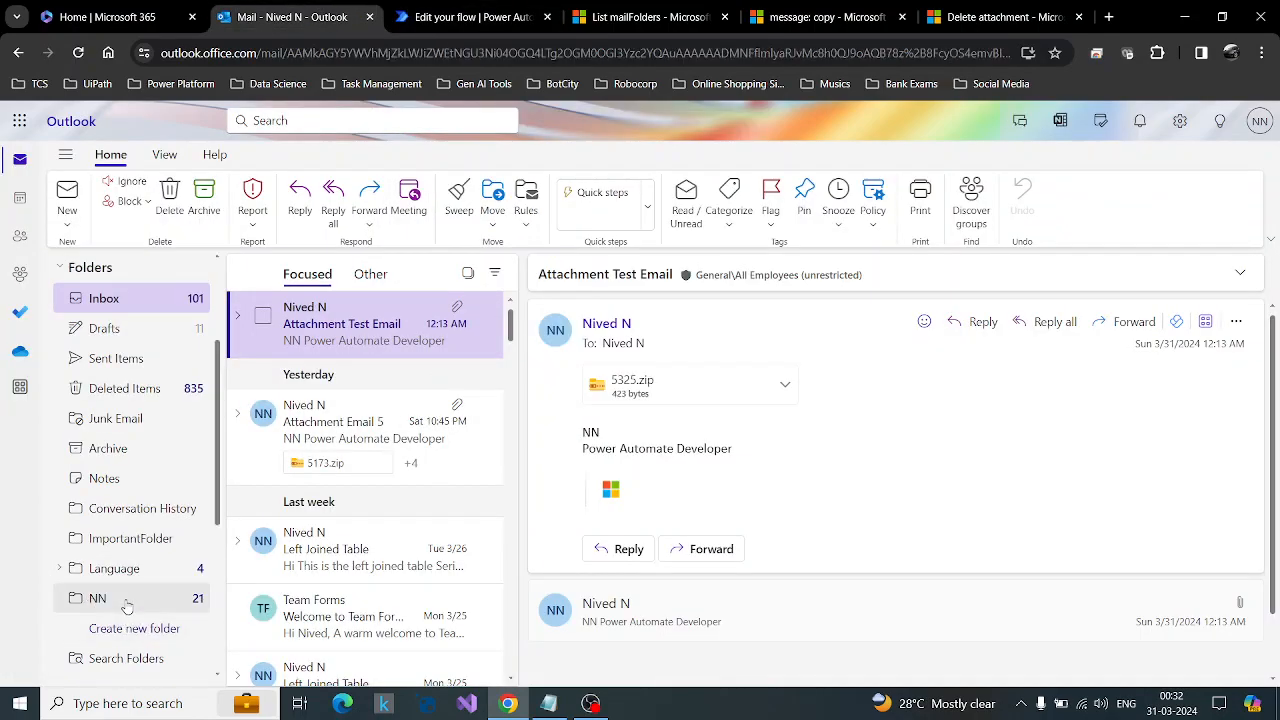
left_click(97, 299)
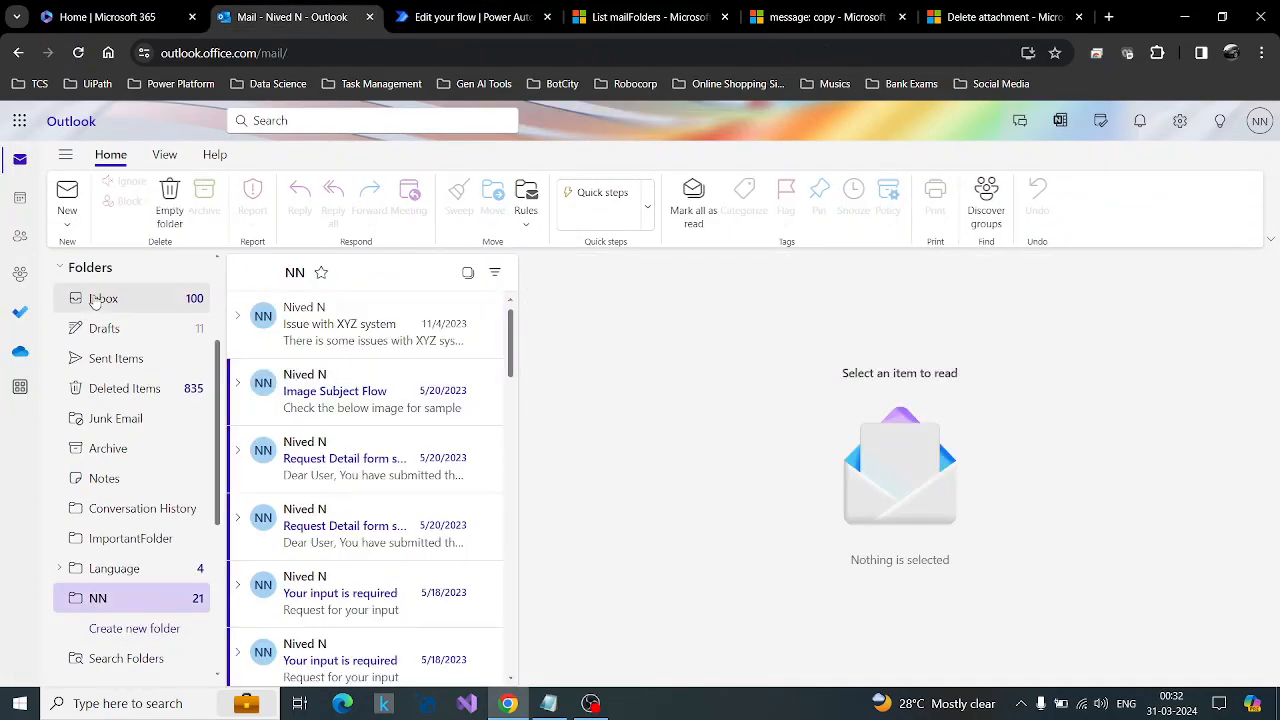
Return to the flow, save and test it automatically with a recently used trigger, and inspect the Compose action in the run.
left_click(470, 17)
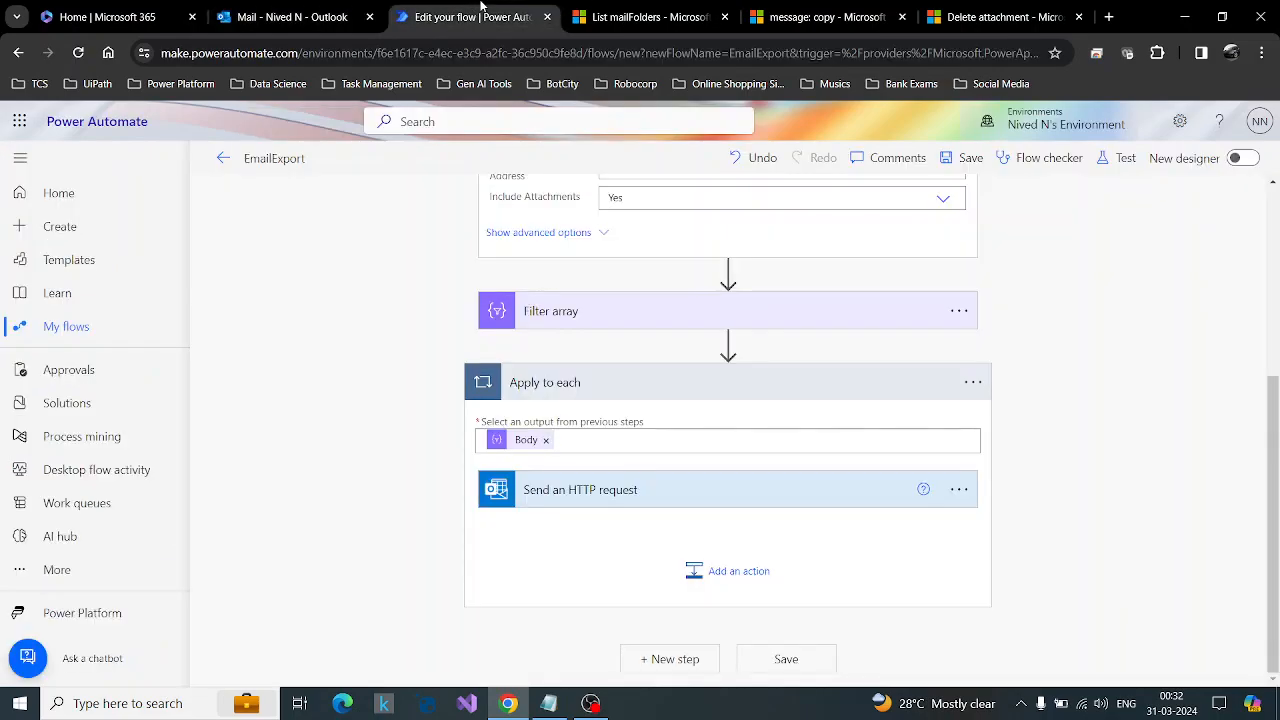
left_click(1118, 158)
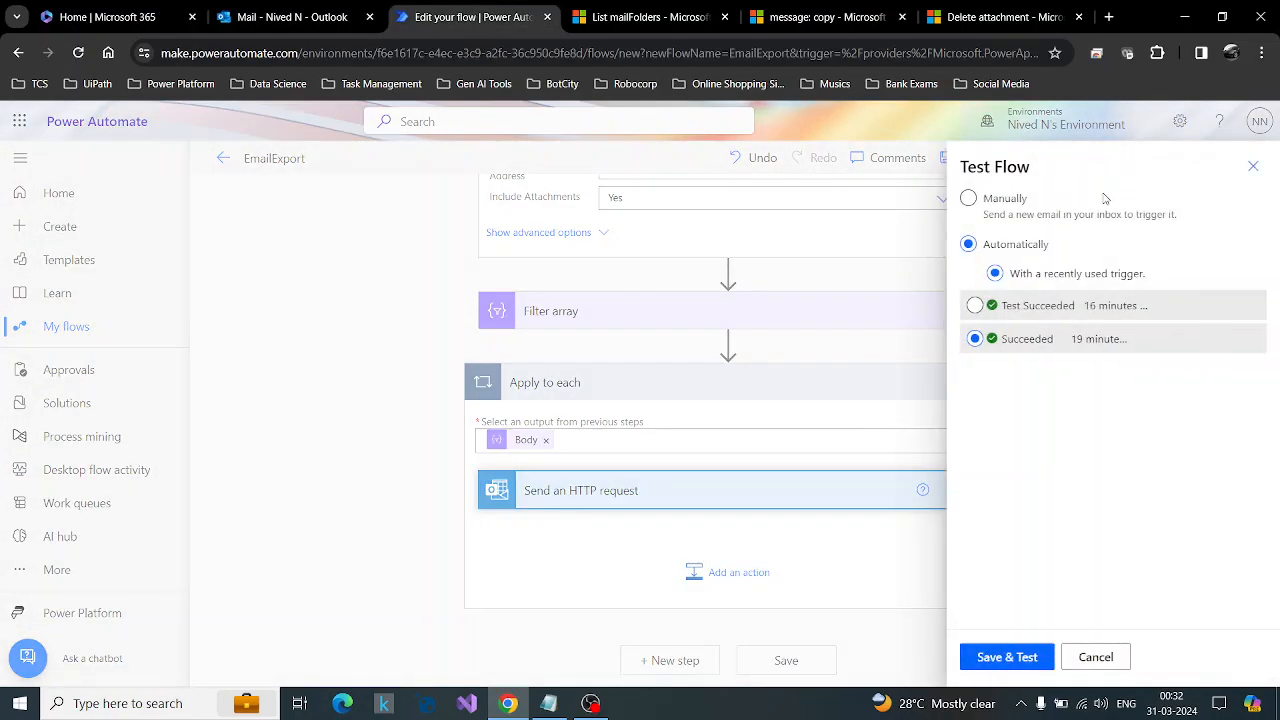
left_click(978, 307)
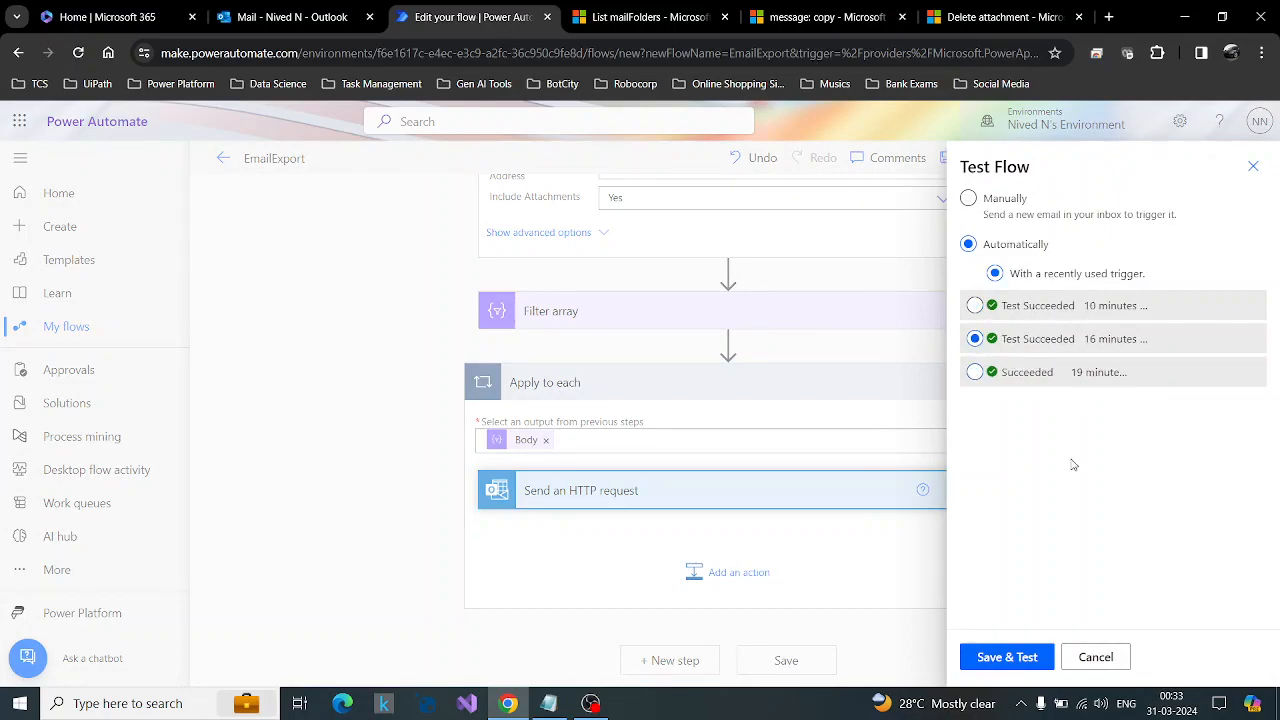
left_click(975, 305)
left_click(1007, 657)
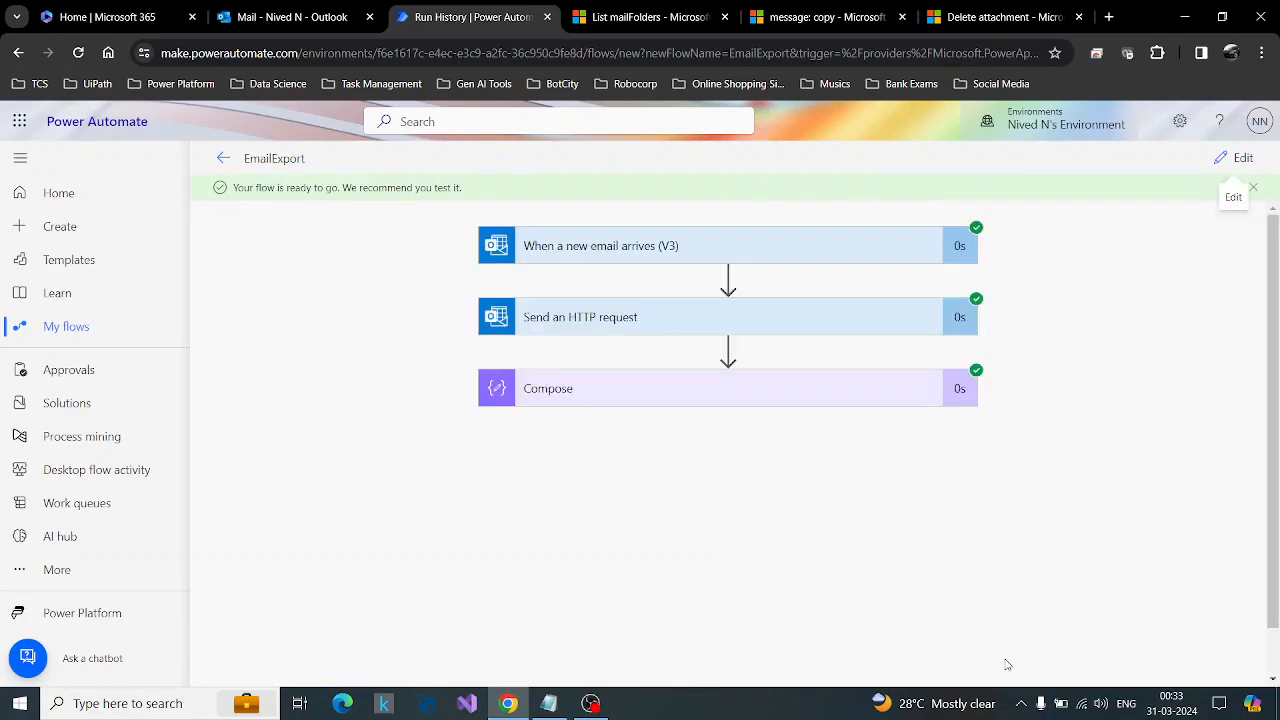
scroll(880, 455, "down", 1)
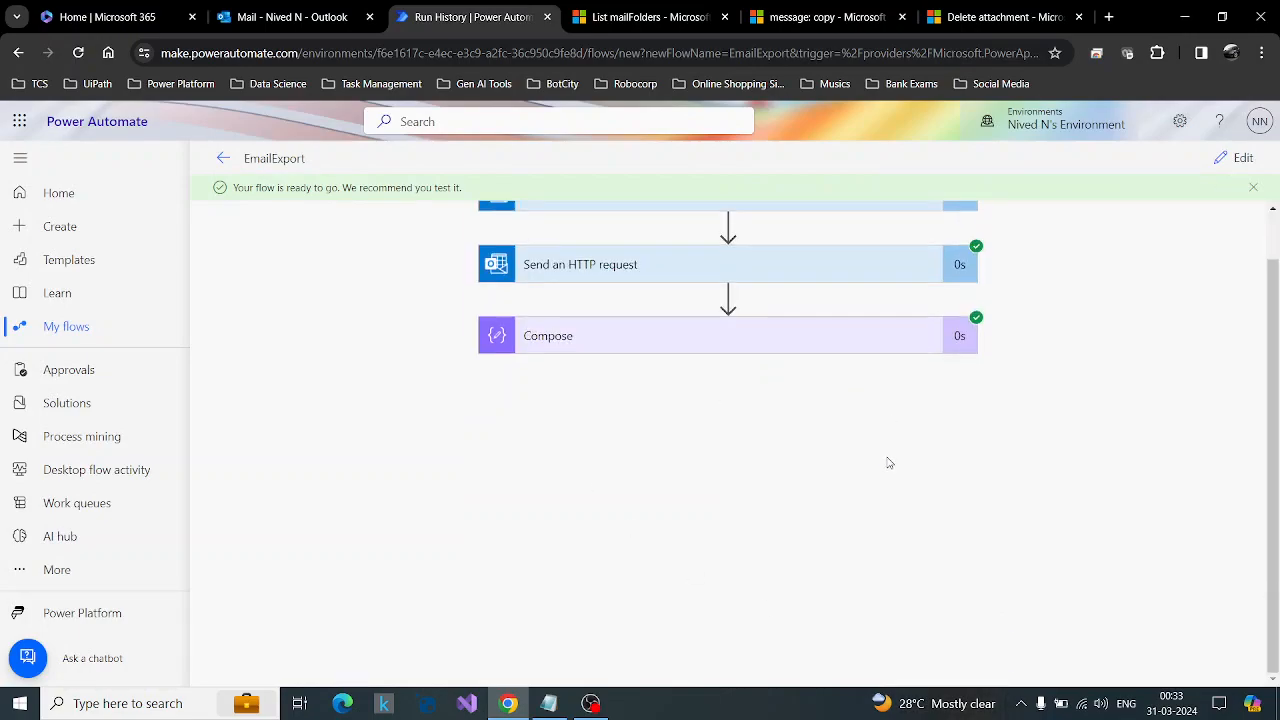
left_click(883, 337)
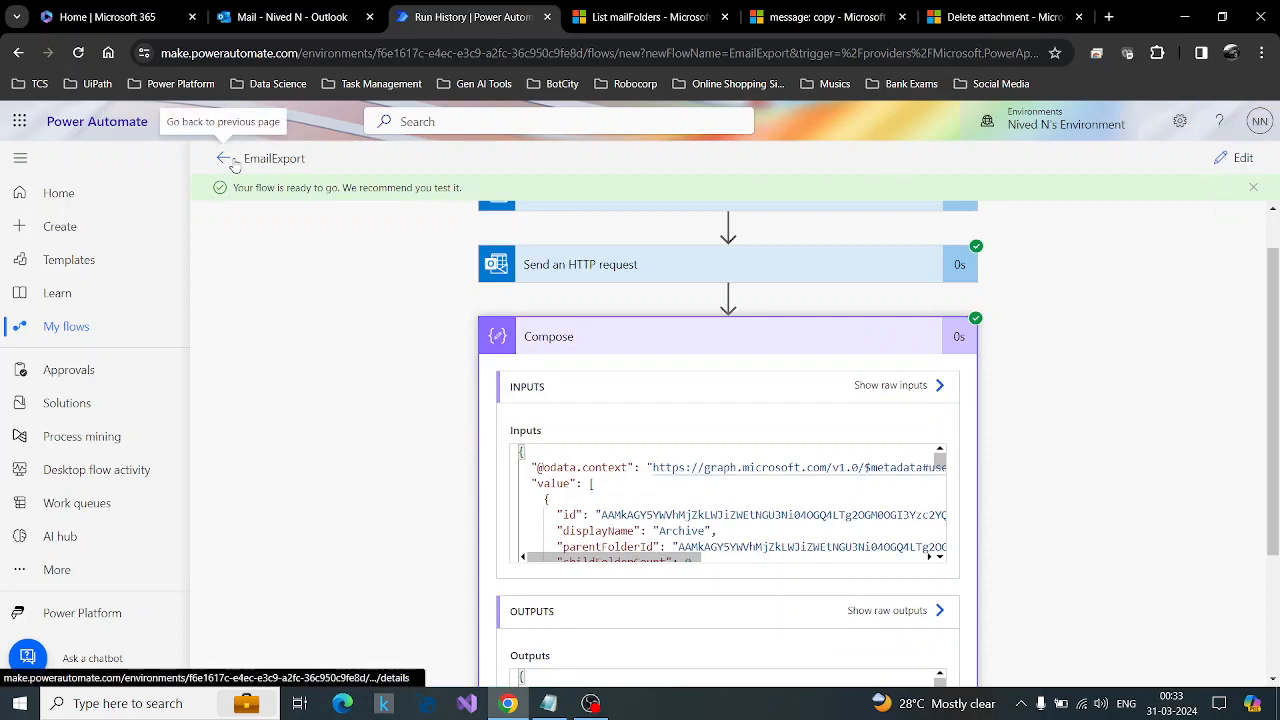
Reopen the flow for editing and test it again automatically with a recently used trigger.
left_click(1240, 158)
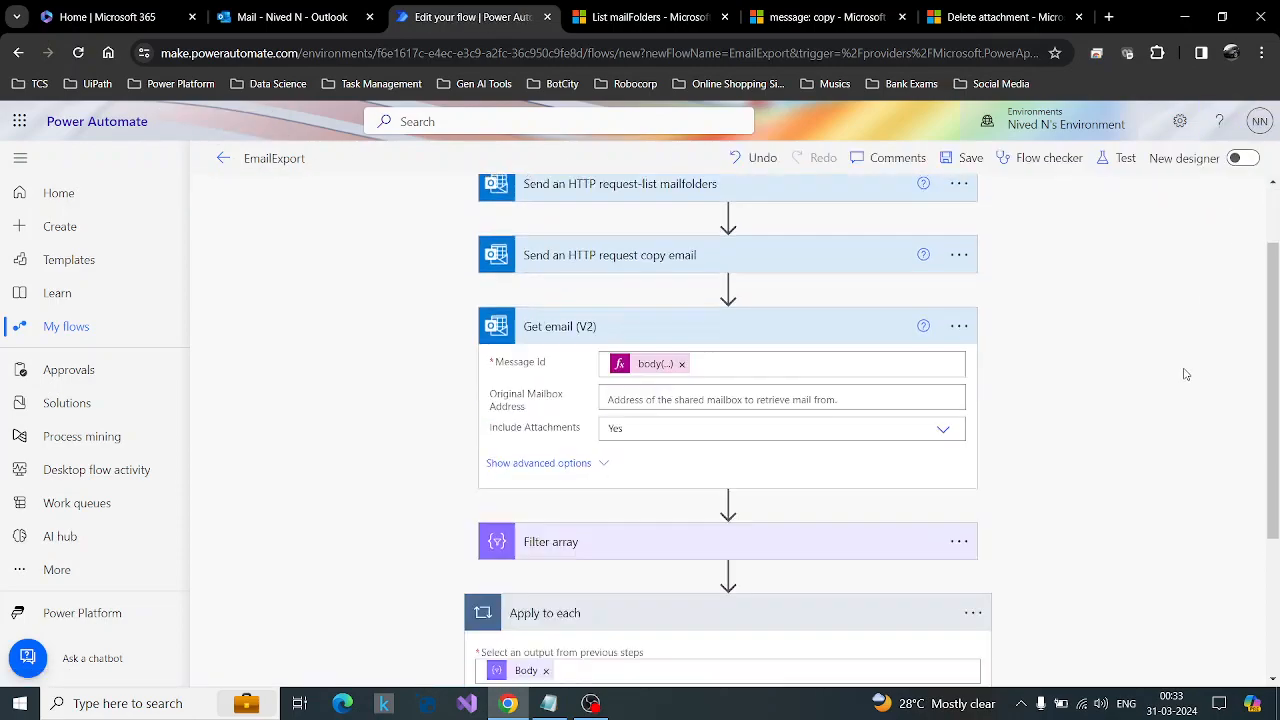
scroll(1186, 373, "down", 3)
left_click(1118, 158)
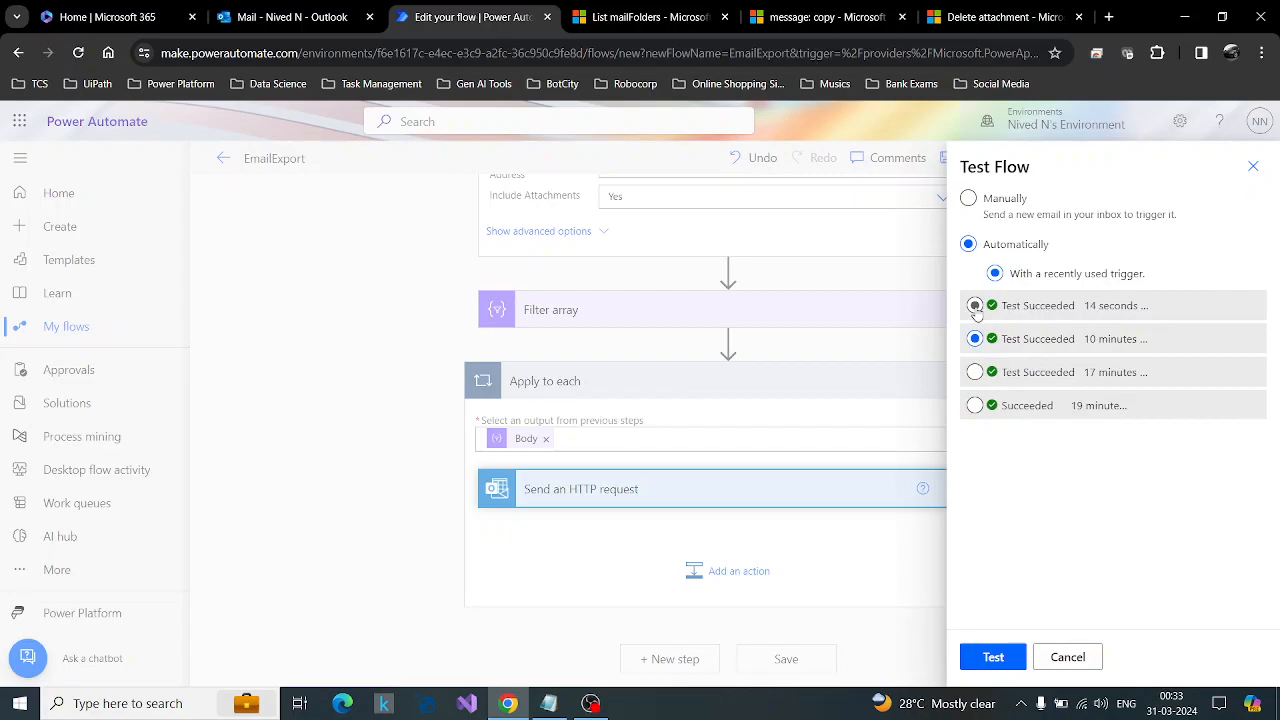
left_click(974, 338)
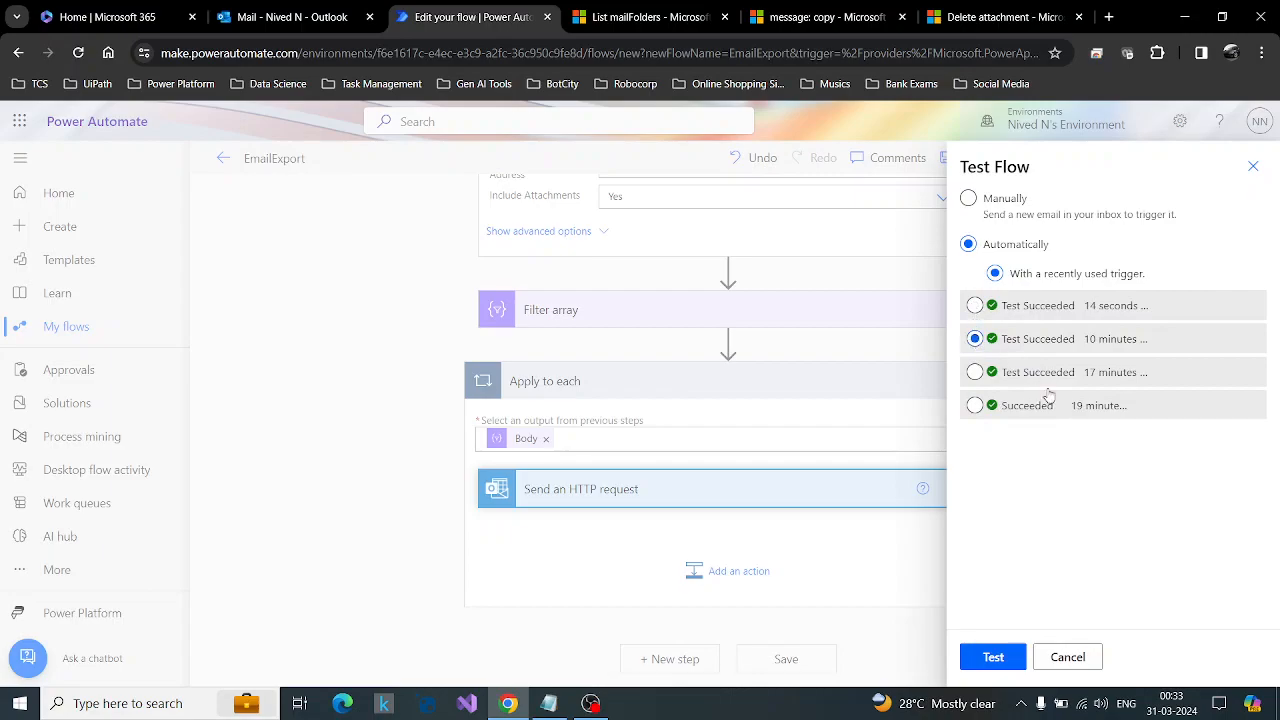
left_click(990, 660)
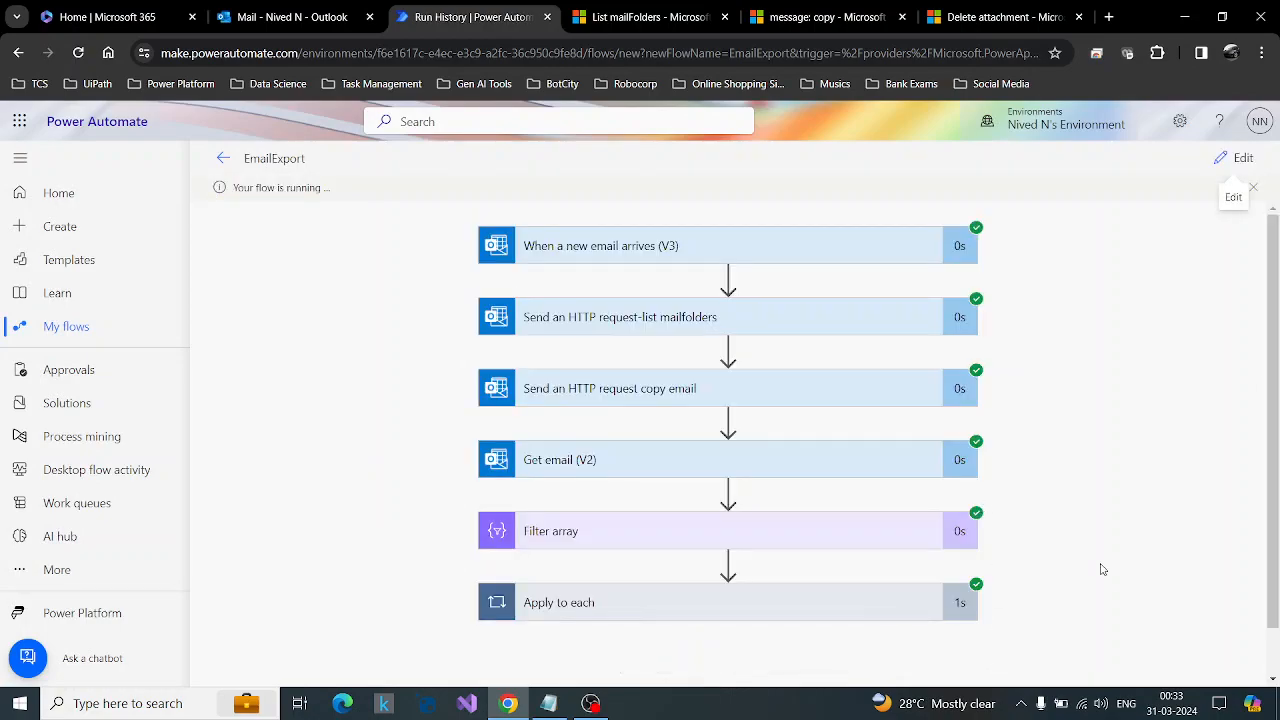
Expand Apply to each in the flow run and open the details of the Send an HTTP request inside it.
scroll(1108, 586, "down", 1)
left_click_drag(1277, 535, 1274, 575)
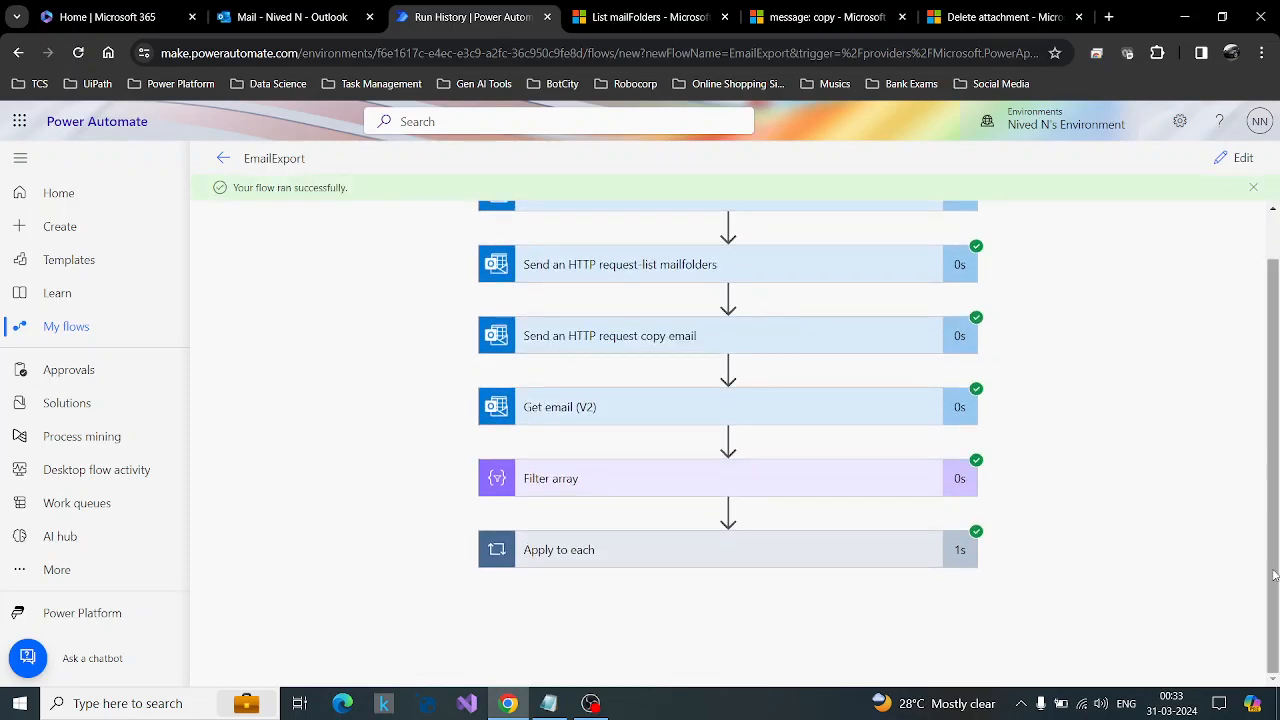
left_click(803, 558)
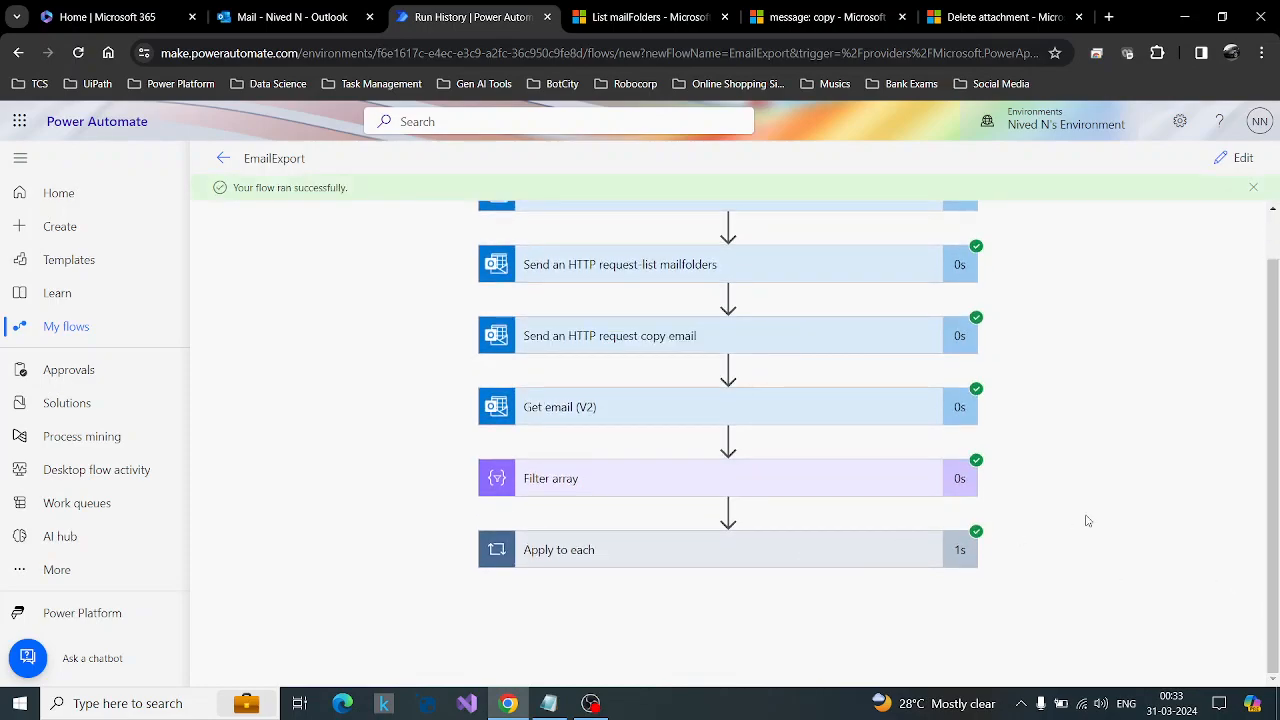
left_click(887, 597)
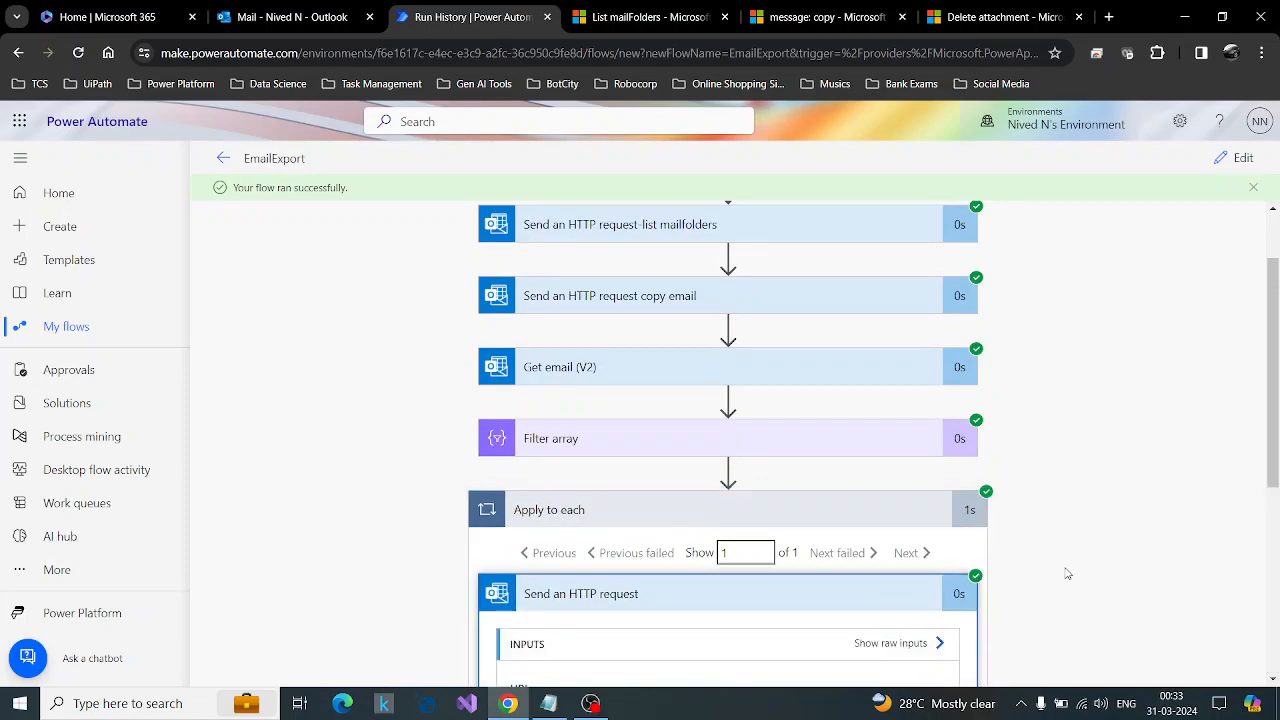
Collapse the Send an HTTP request details in the run and open Attachment Test Email from the NN folder in Outlook.
scroll(1066, 571, "up", 2)
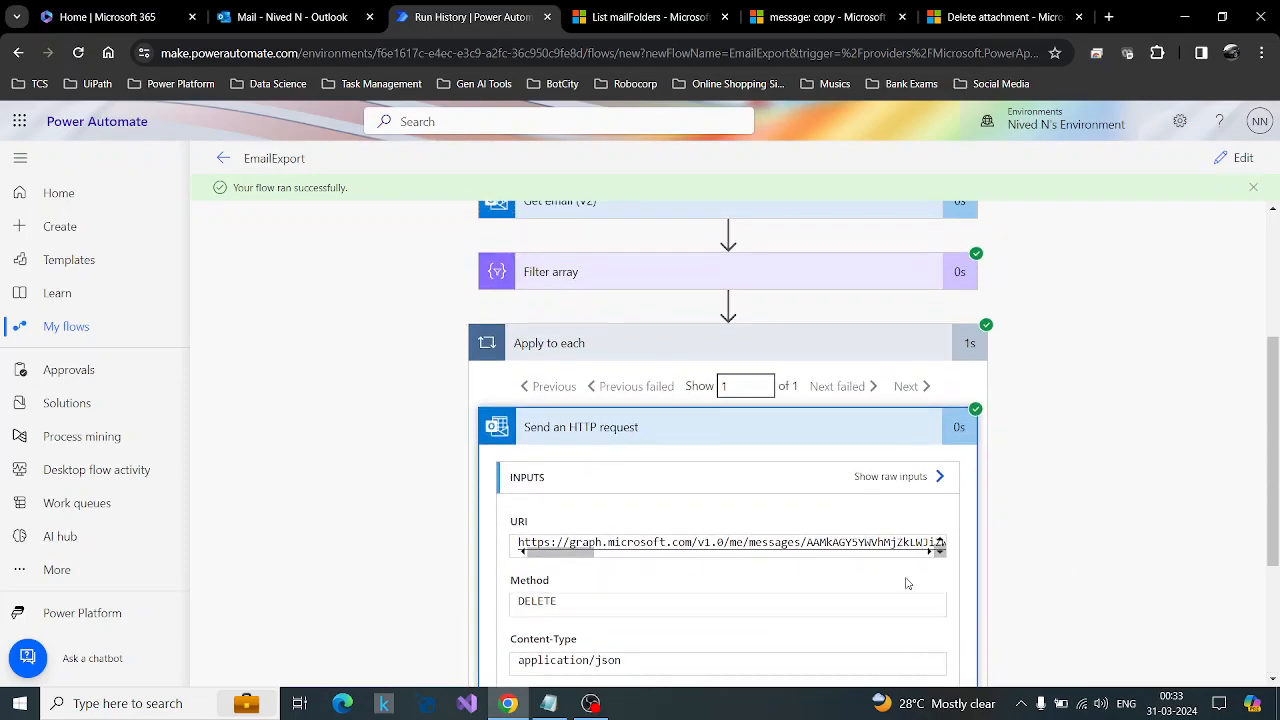
left_click(816, 450)
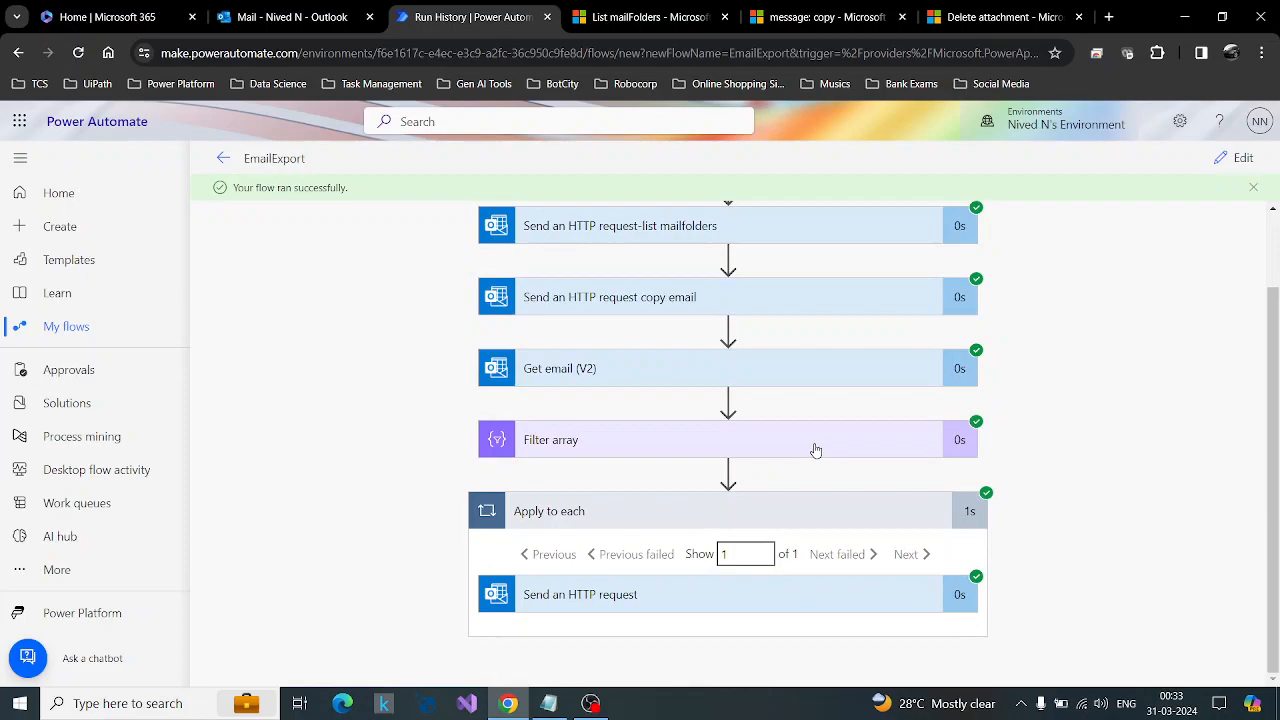
left_click(238, 9)
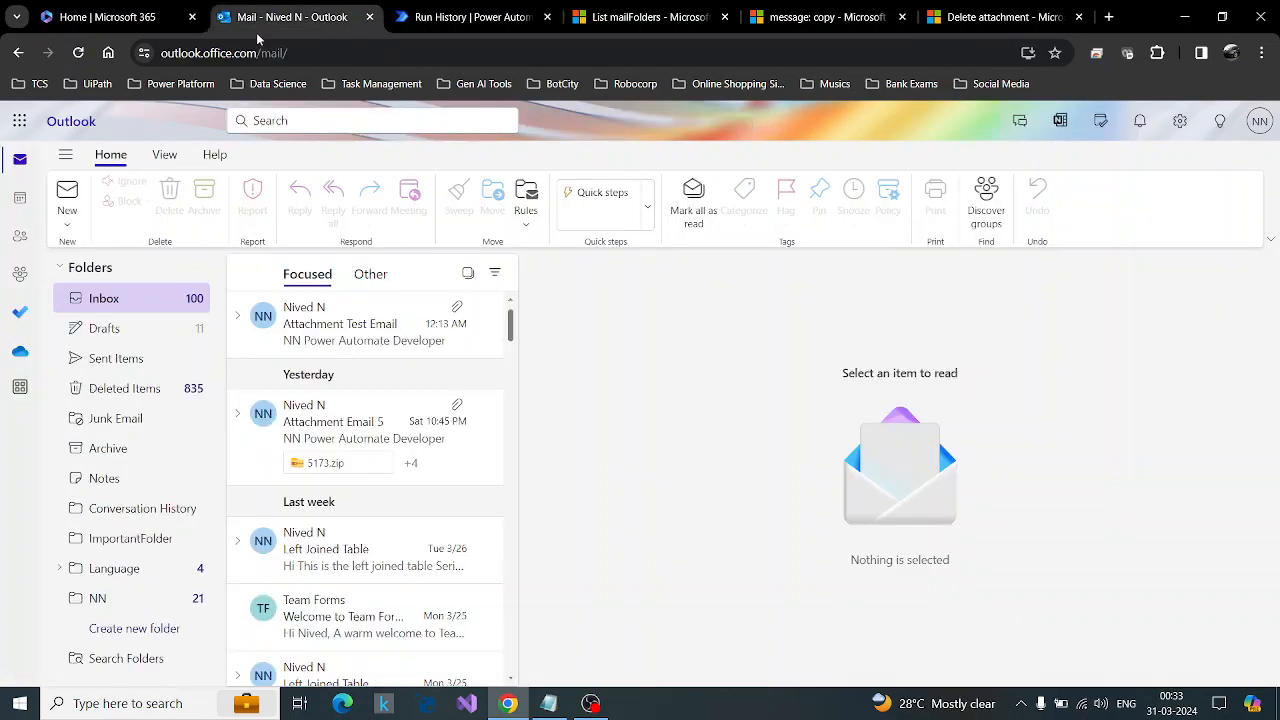
left_click(120, 600)
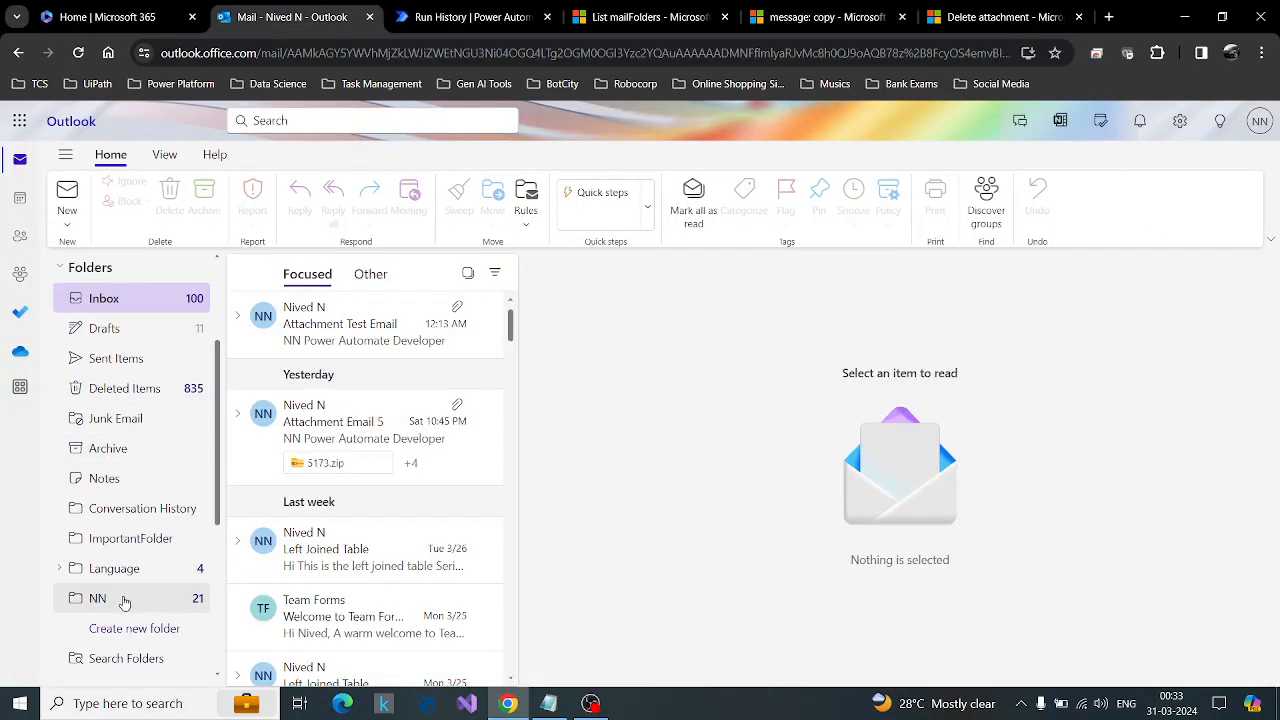
left_click(351, 325)
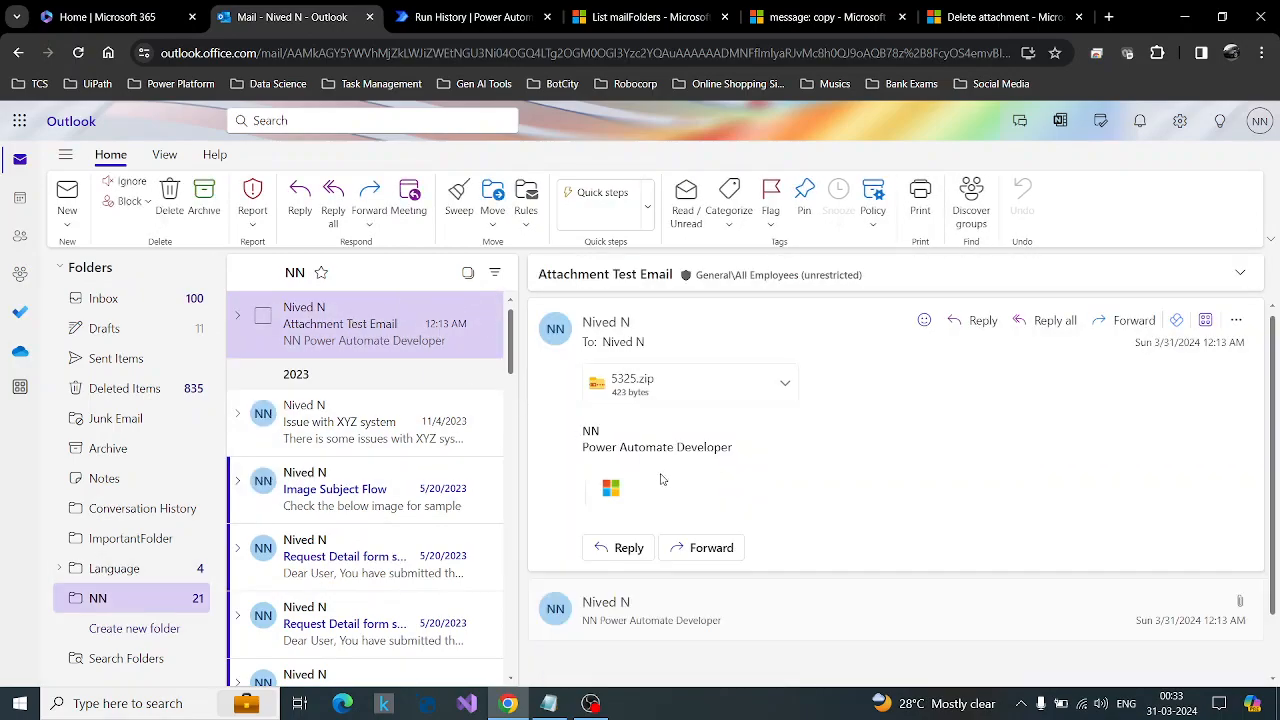
Reload Outlook, reopen Attachment Test Email in the NN folder and compare the attachments of both messages in the conversation.
left_click(77, 52)
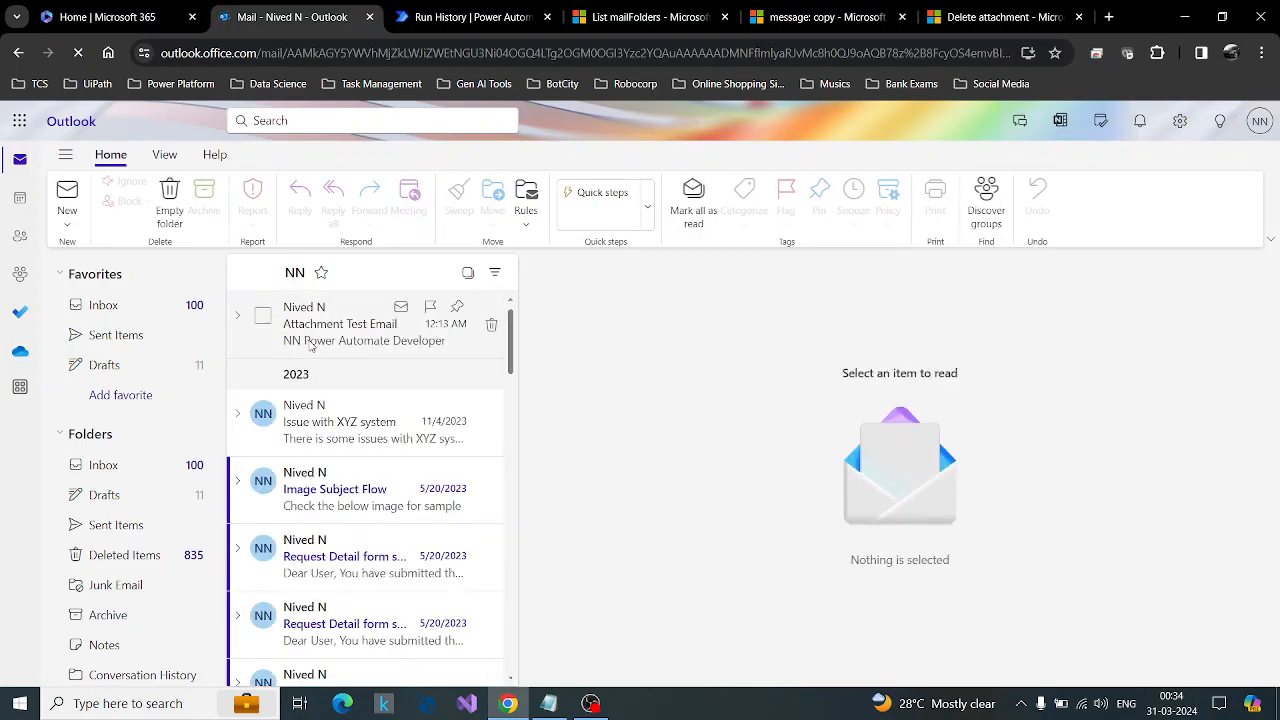
left_click(311, 345)
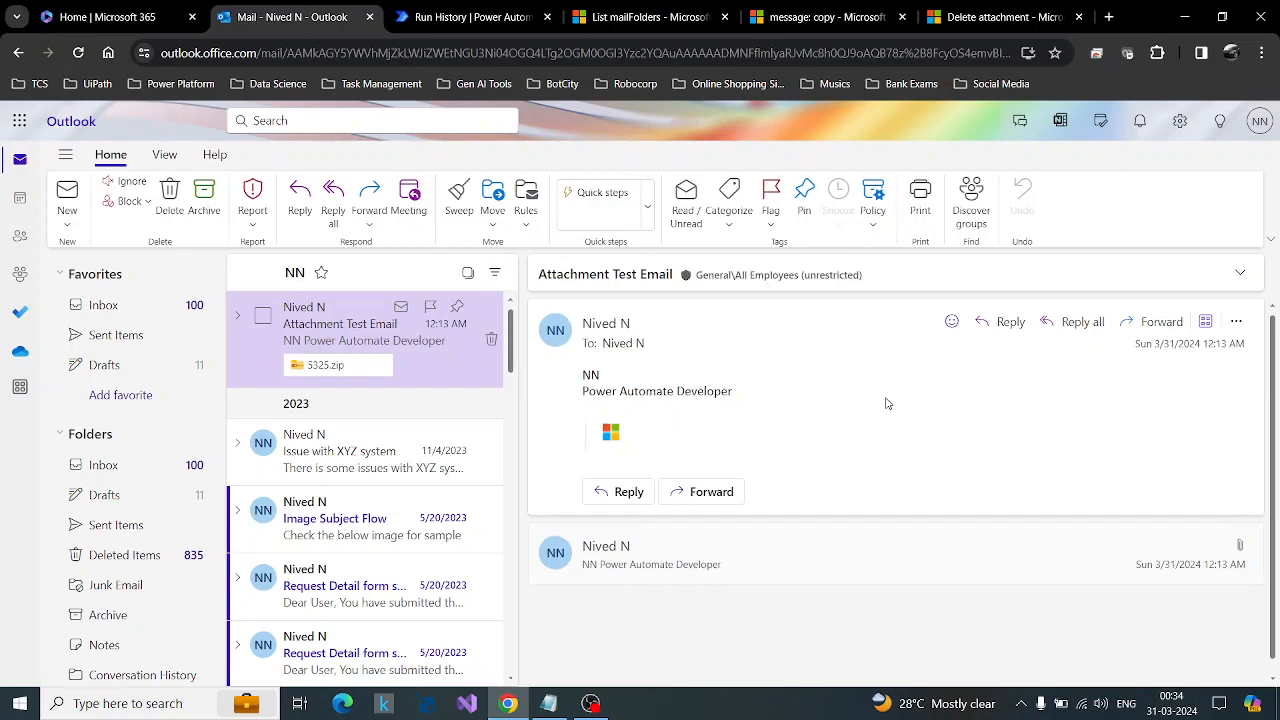
left_click(875, 570)
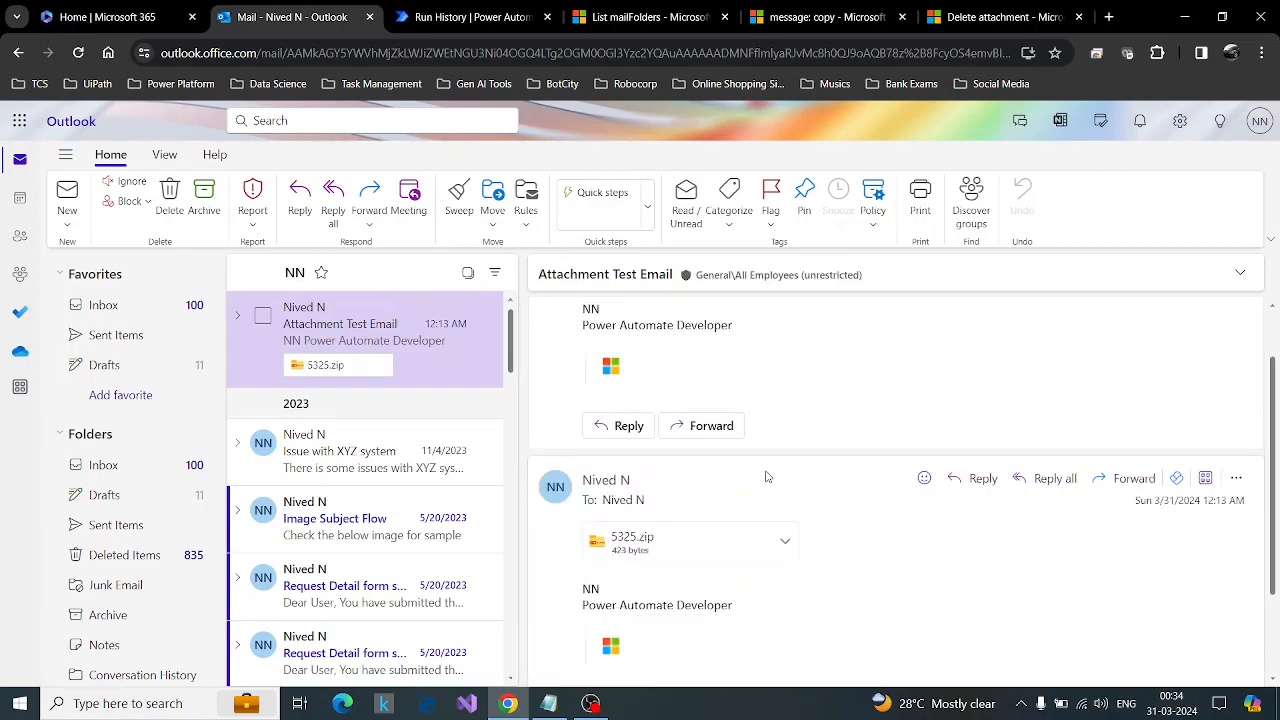
left_click(766, 477)
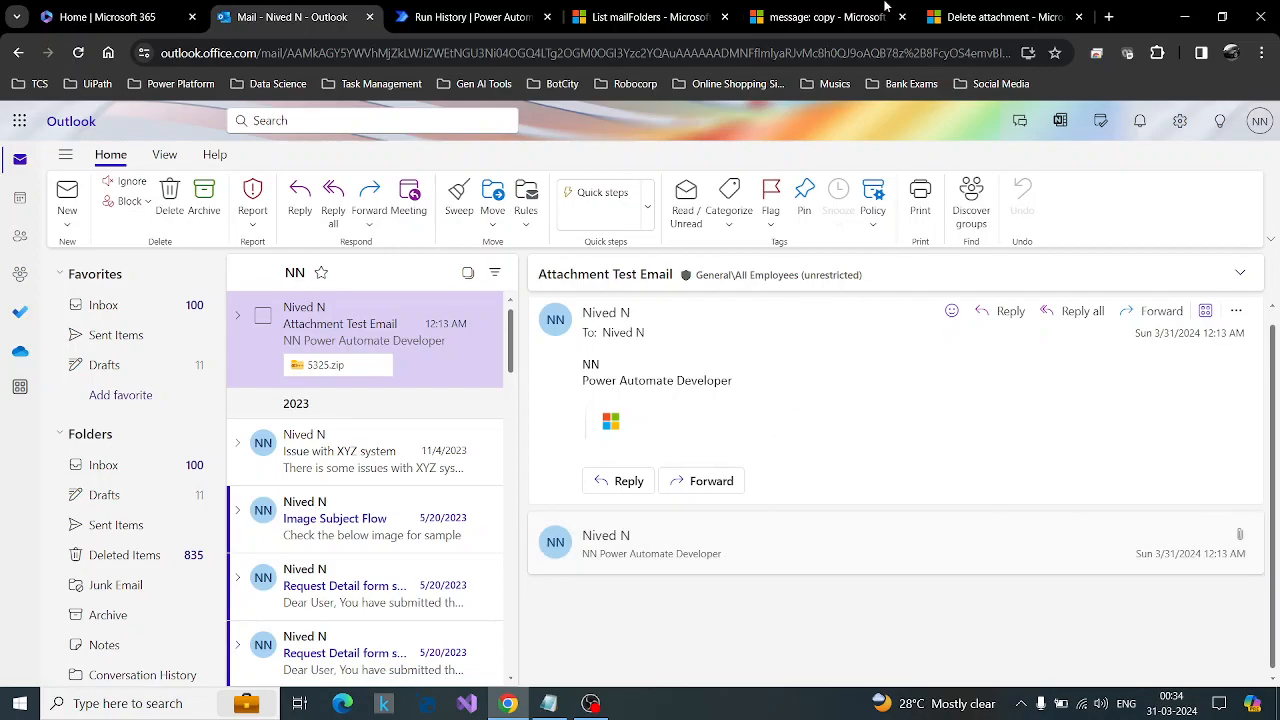
Return to Power Automate, reopen the flow for editing and add an Export email (V2) action after Apply to each.
left_click(465, 17)
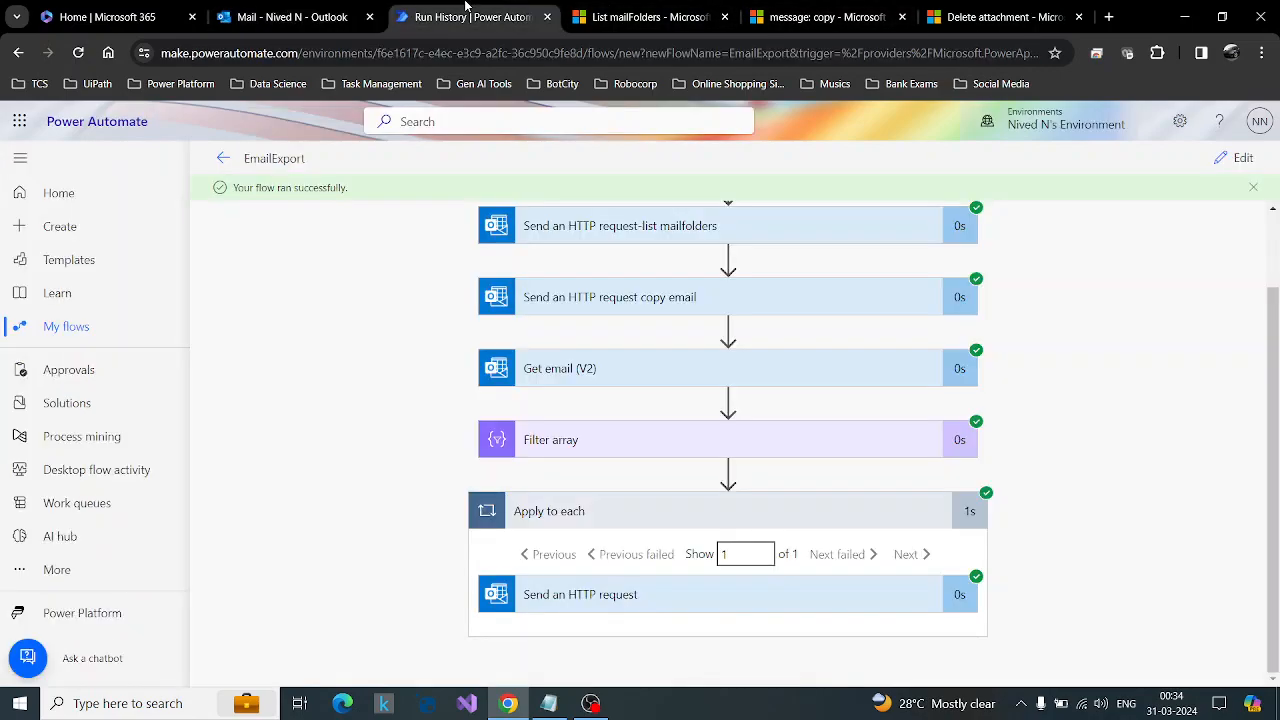
left_click(1237, 167)
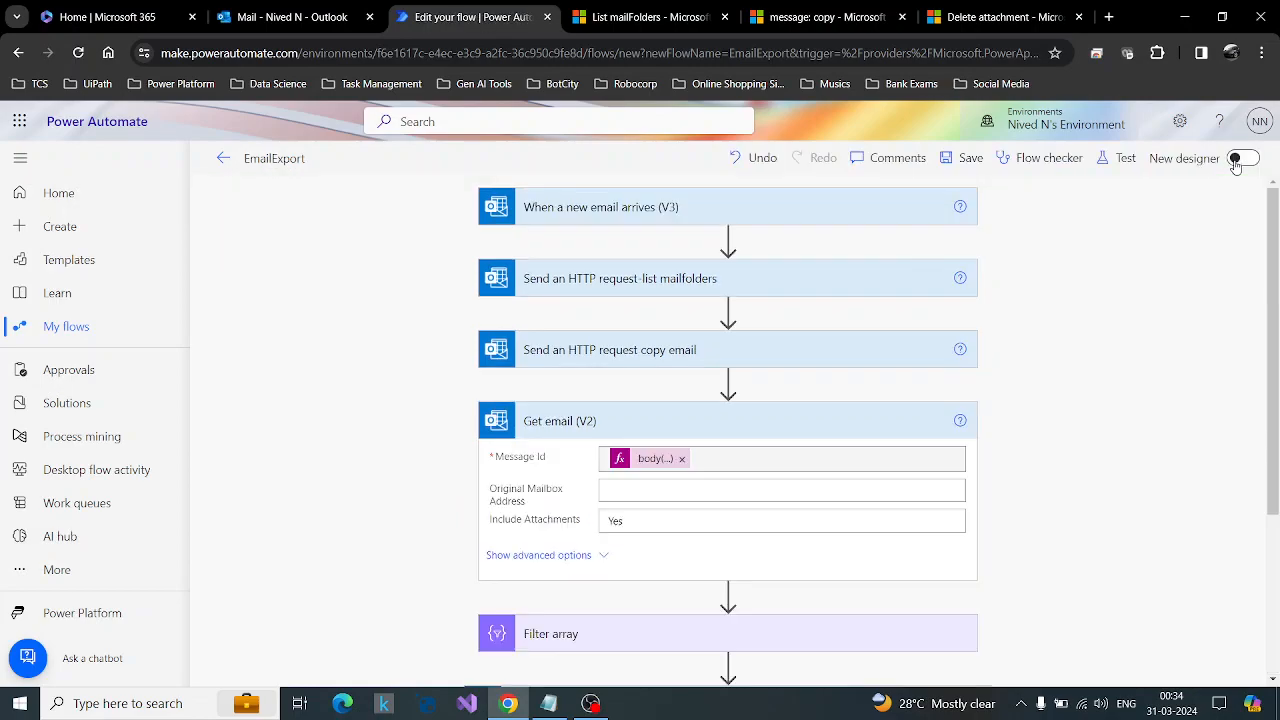
scroll(894, 494, "down", 3)
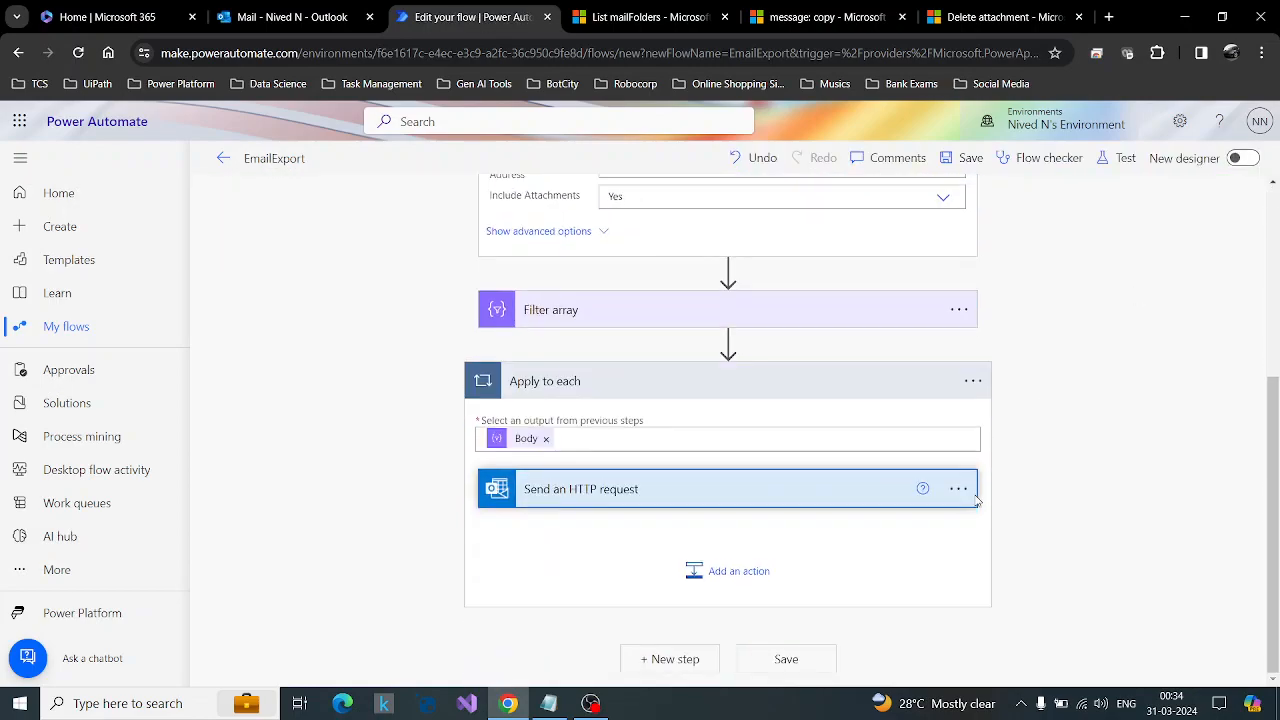
left_click(868, 388)
left_click(674, 660)
type("export to")
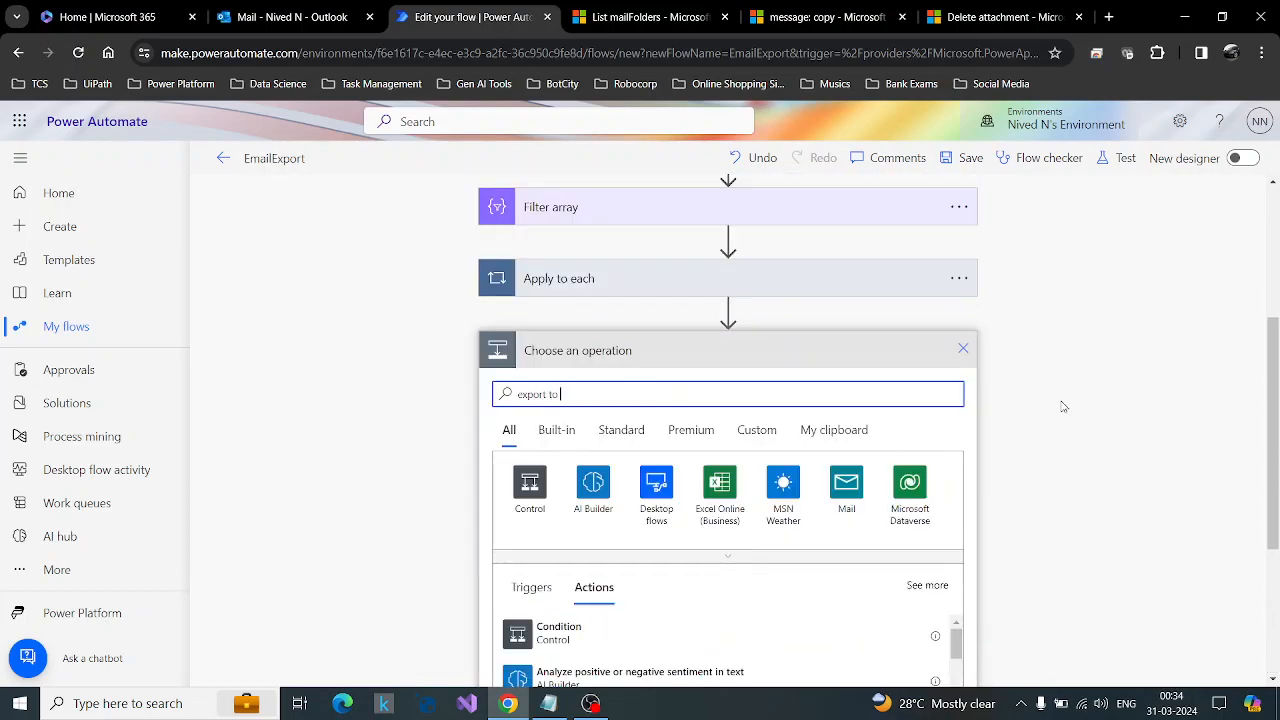
scroll(1063, 407, "down", 1)
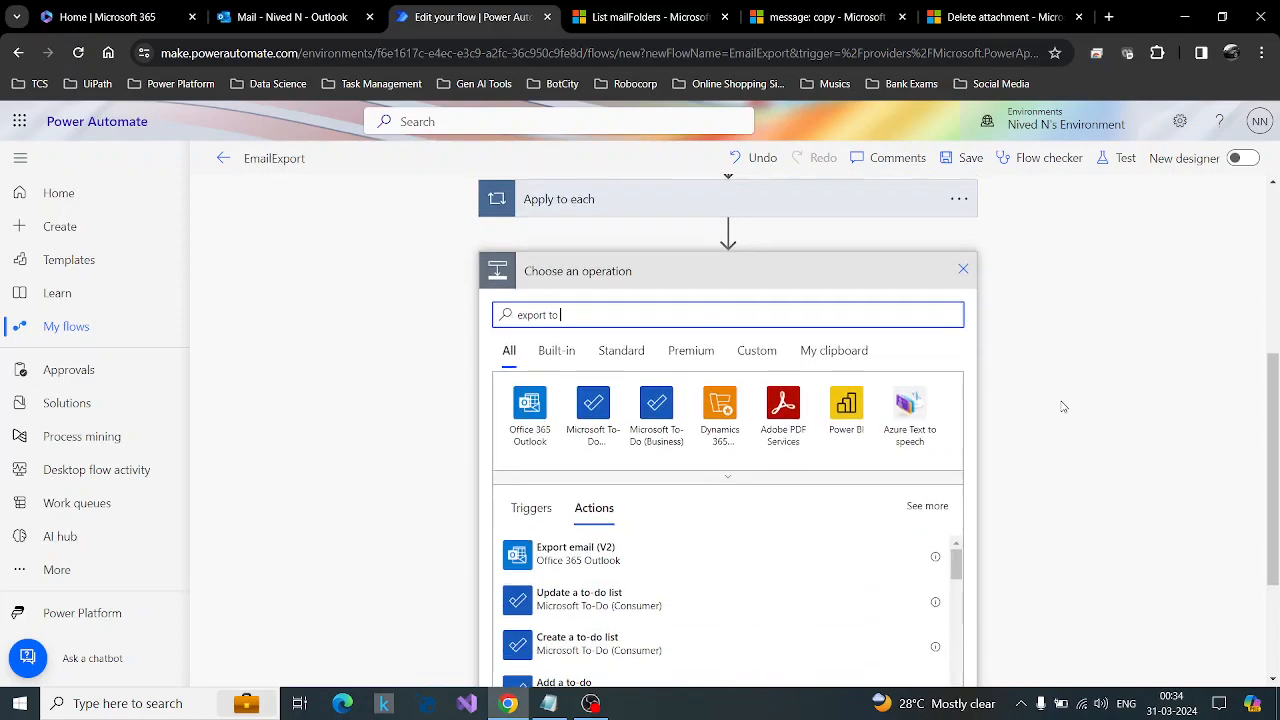
left_click(633, 568)
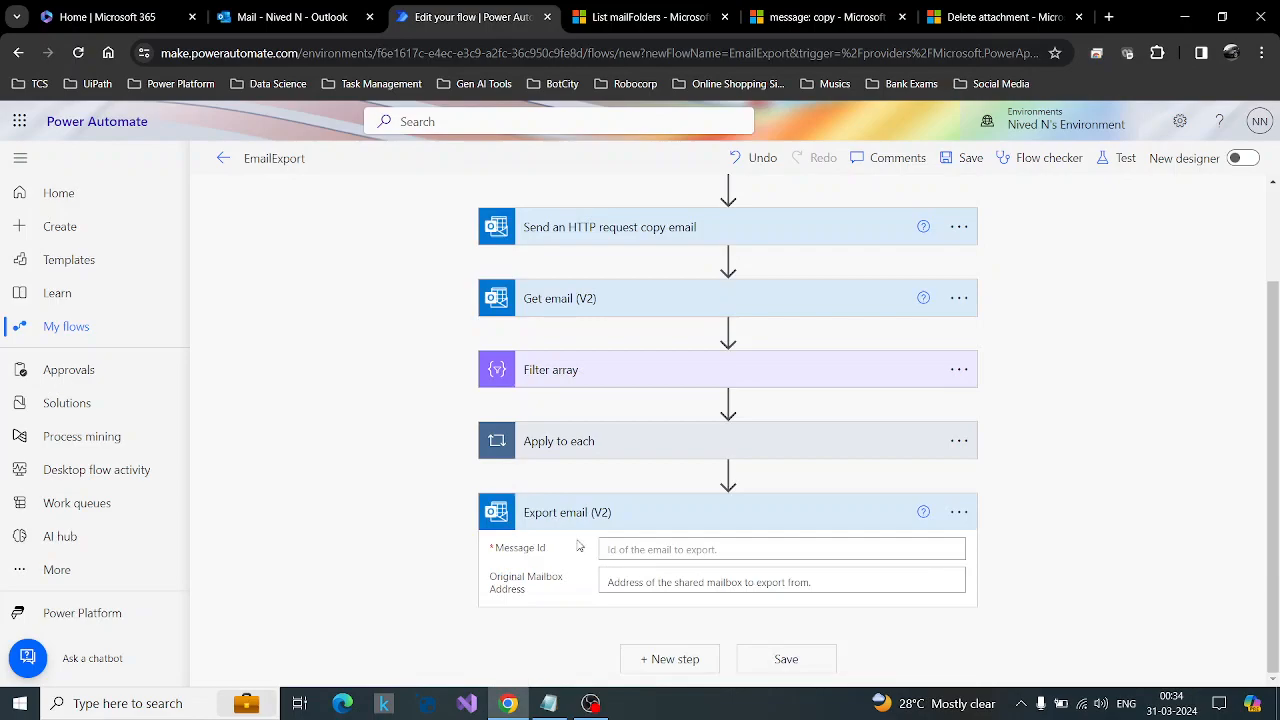
Set the Message Id of Export email (V2) to the expression body('Send_an_HTTP_request_copy_email')?['id'].
left_click(662, 551)
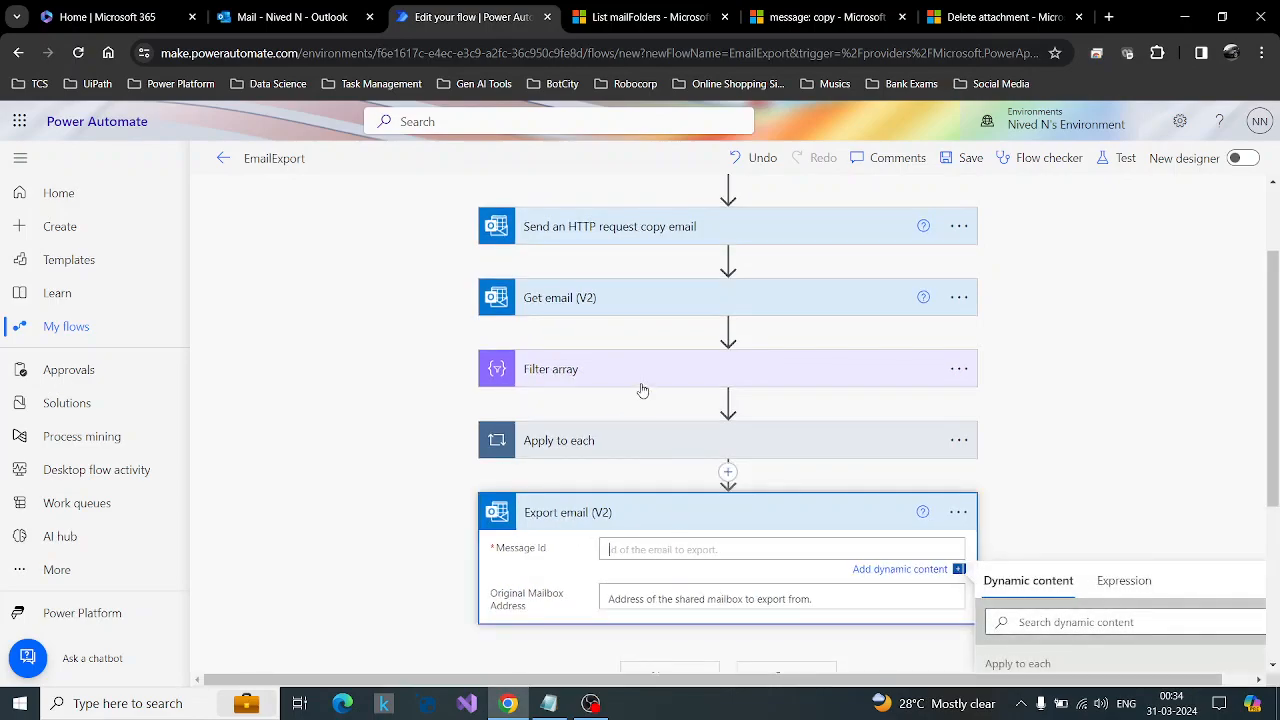
left_click(1124, 580)
type("body('Send_an_HTTP_request_copy_email')?['id']")
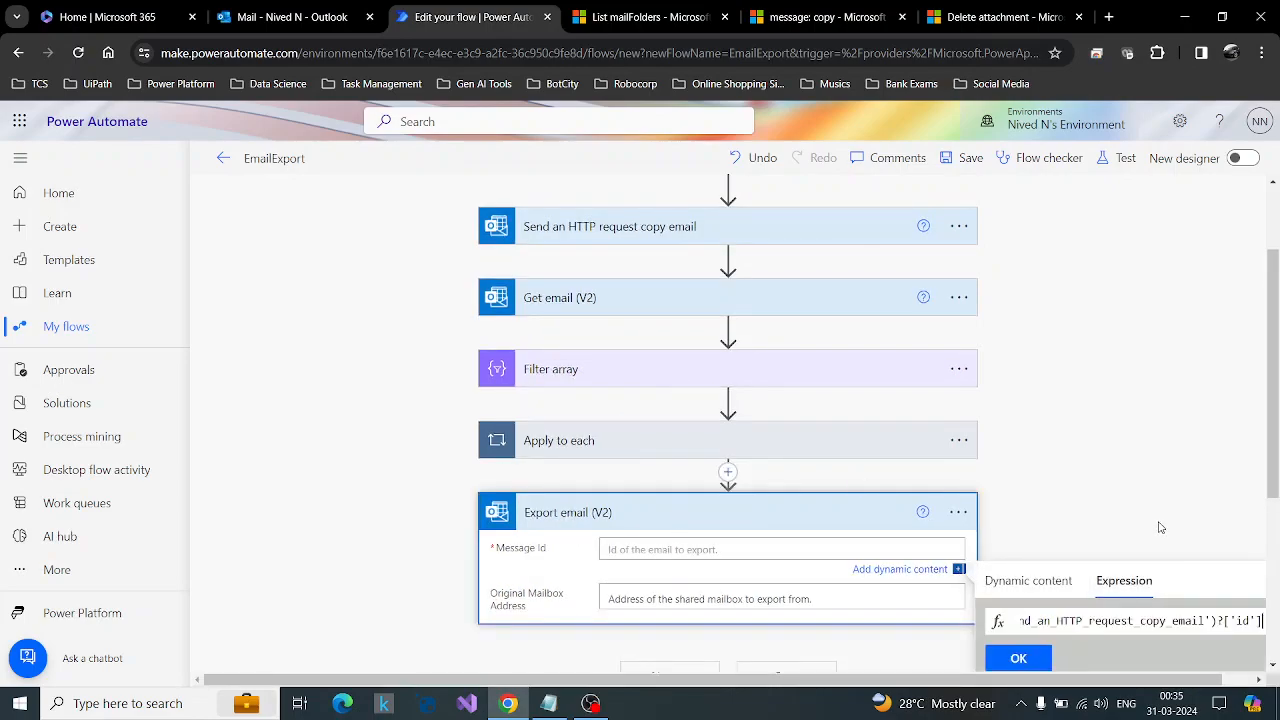
scroll(1156, 569, "down", 2)
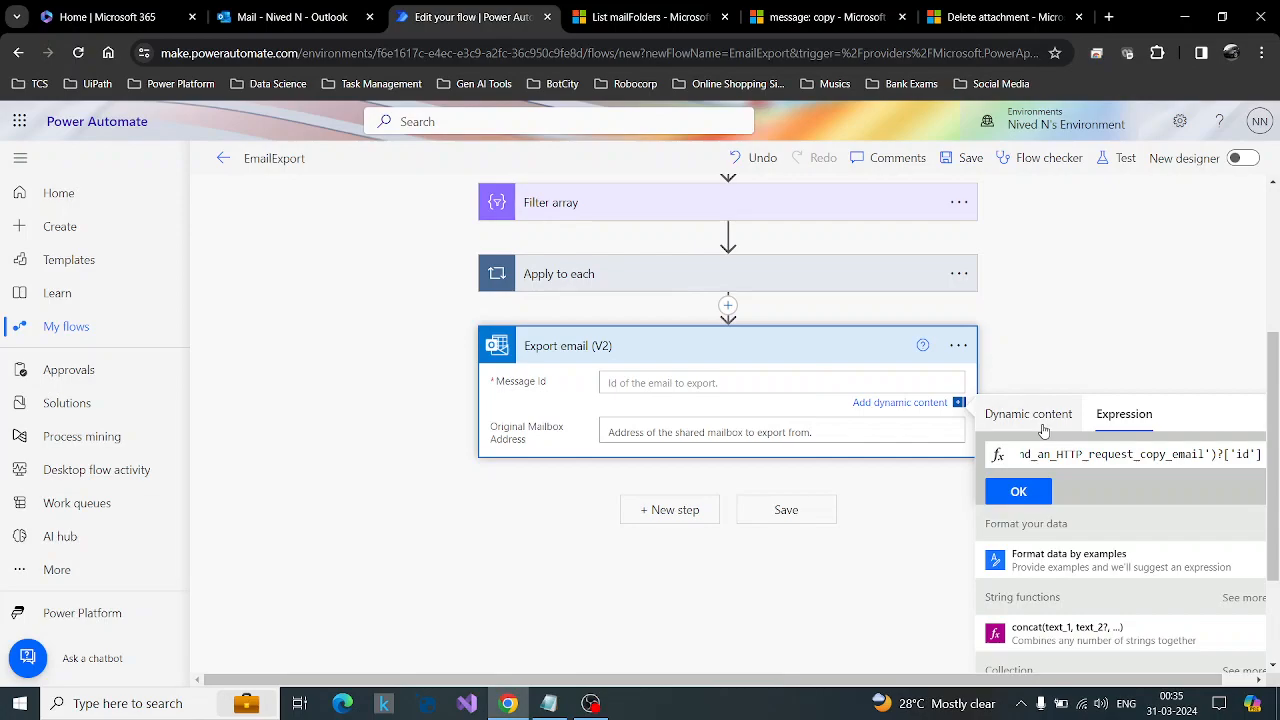
left_click(1018, 491)
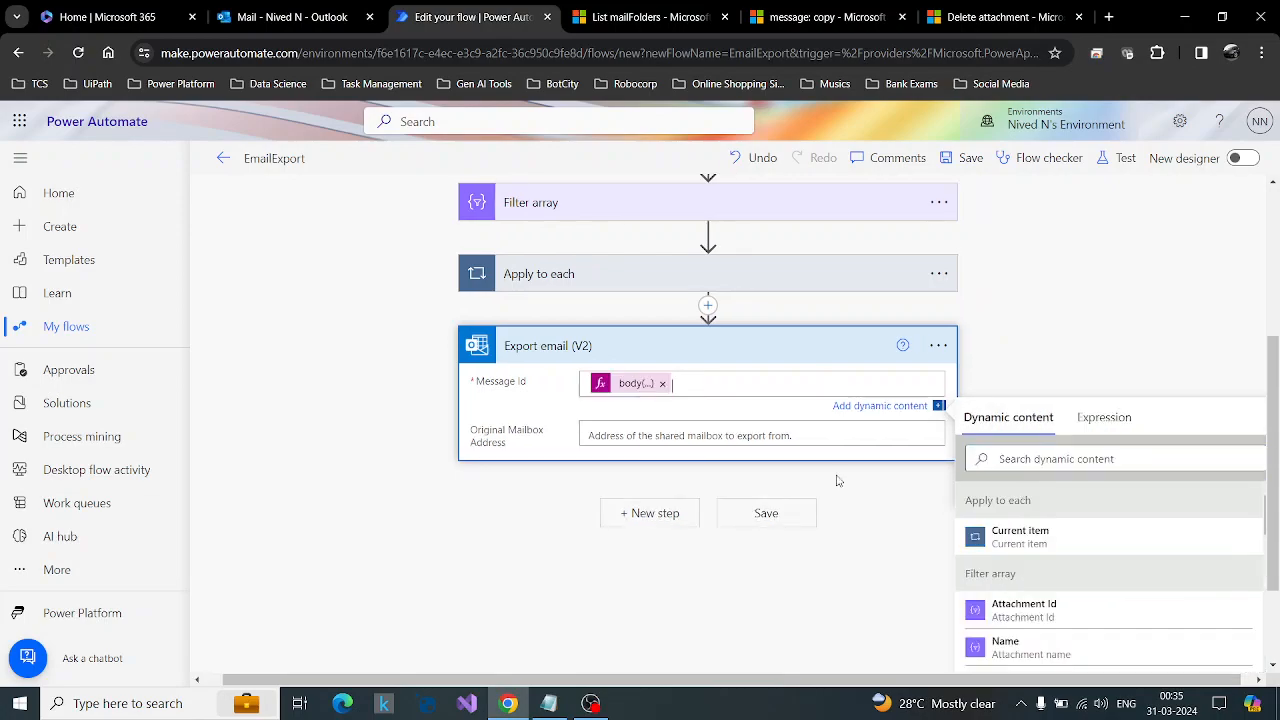
Add a SharePoint Create file action after Export email (V2).
left_click(655, 513)
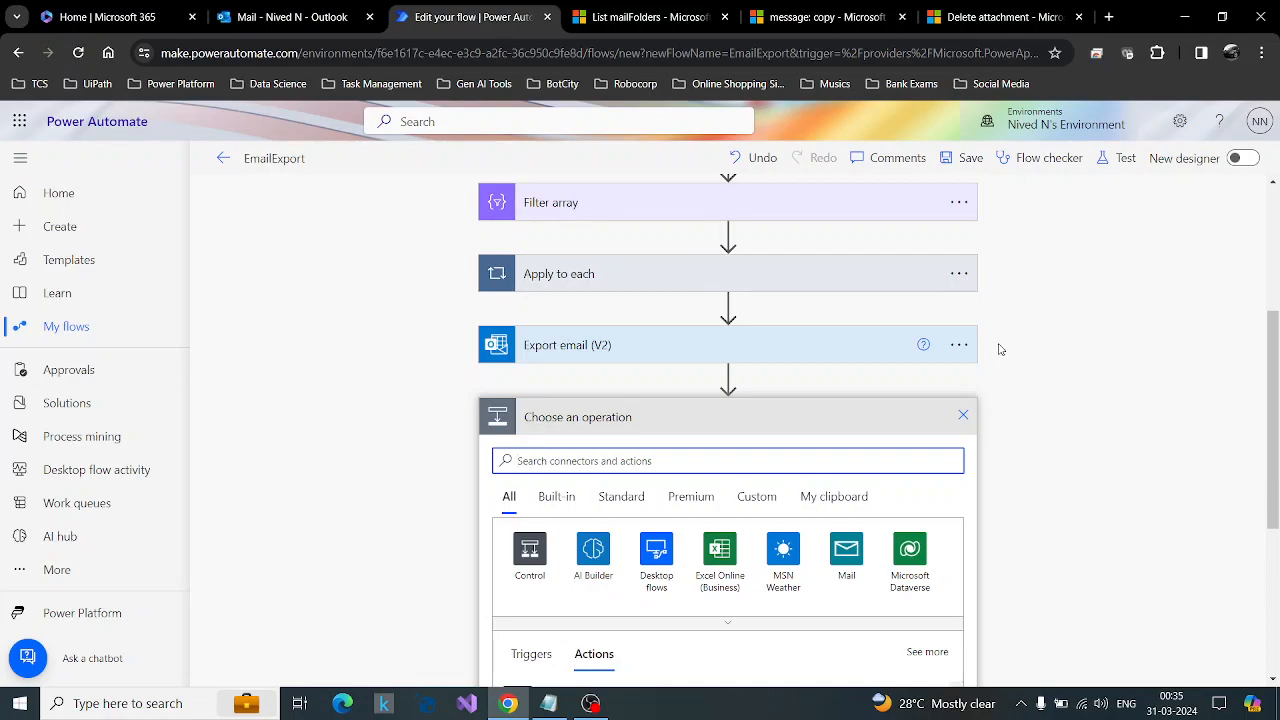
type("create file")
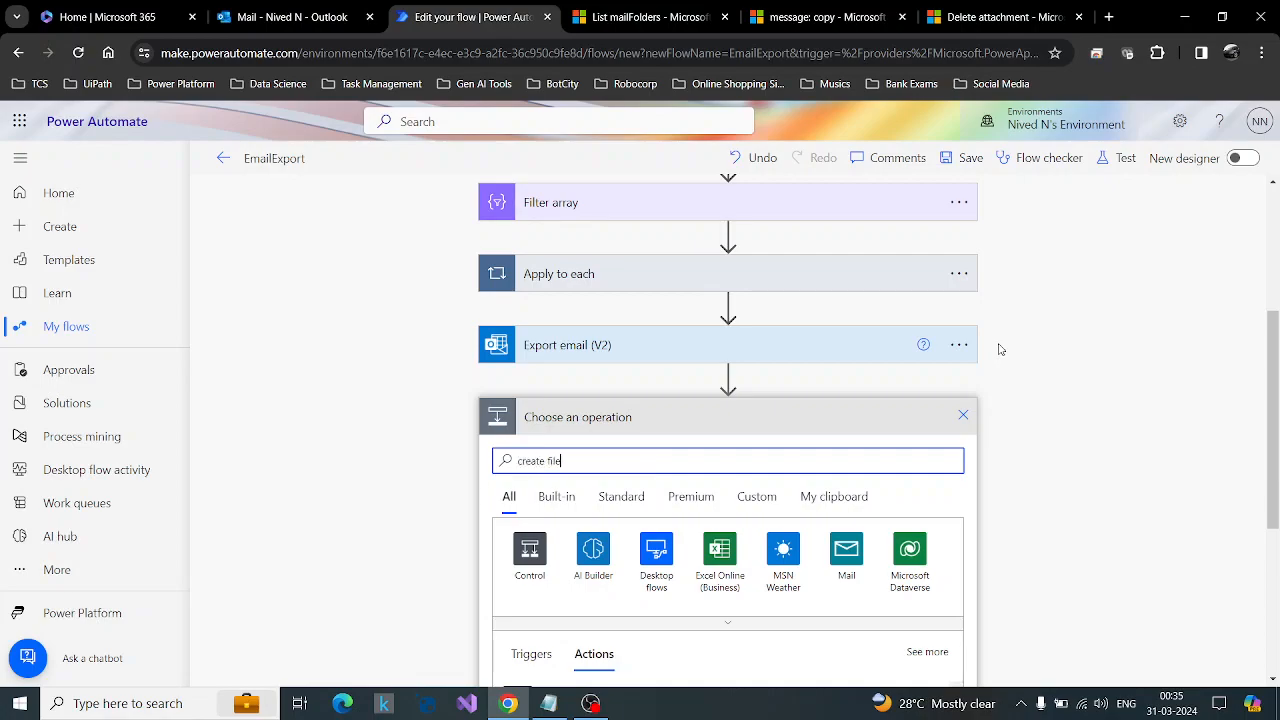
scroll(1091, 375, "down", 2)
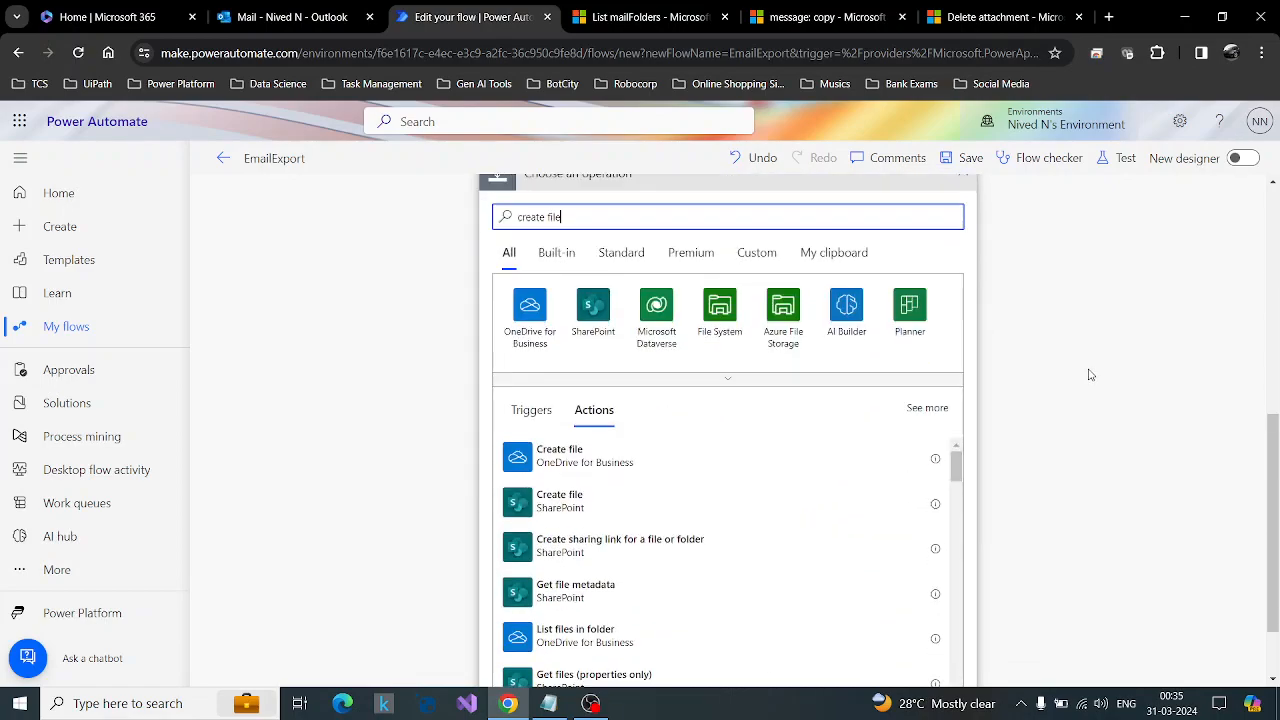
left_click(632, 502)
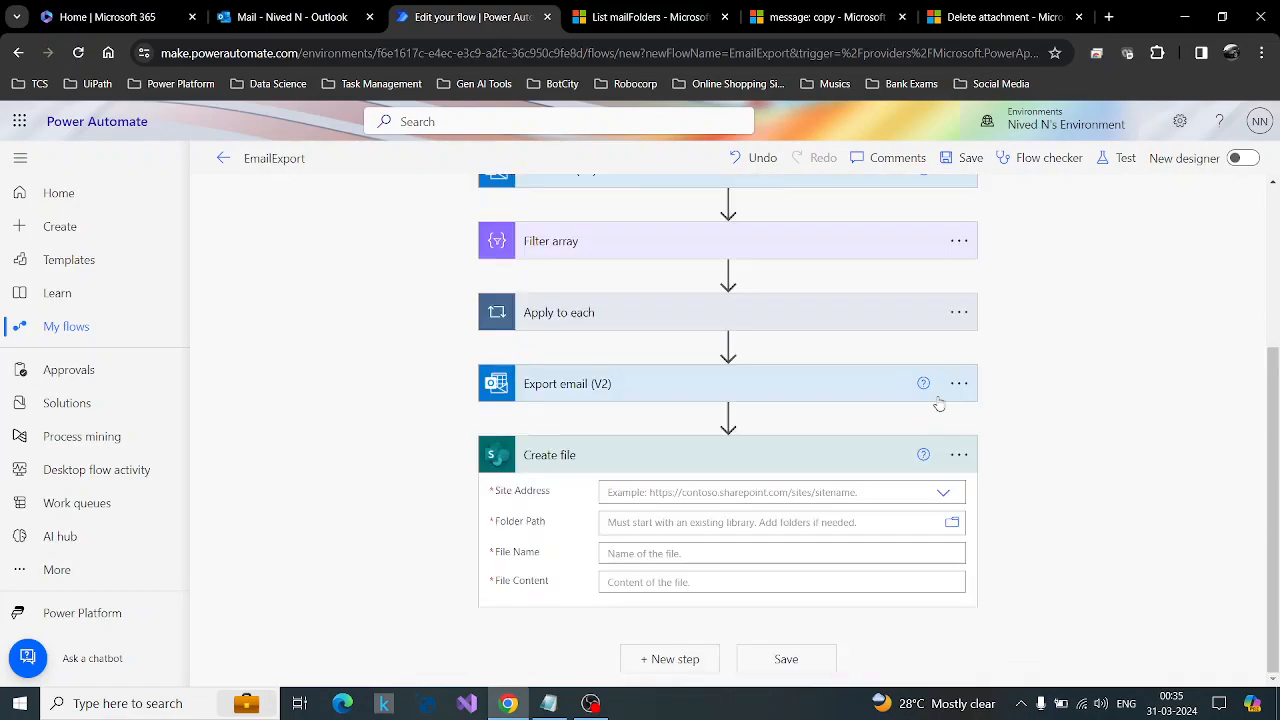
Set the Create file site address to the datanived site and the folder path to /Shared Documents/AlertEmails.
left_click(943, 492)
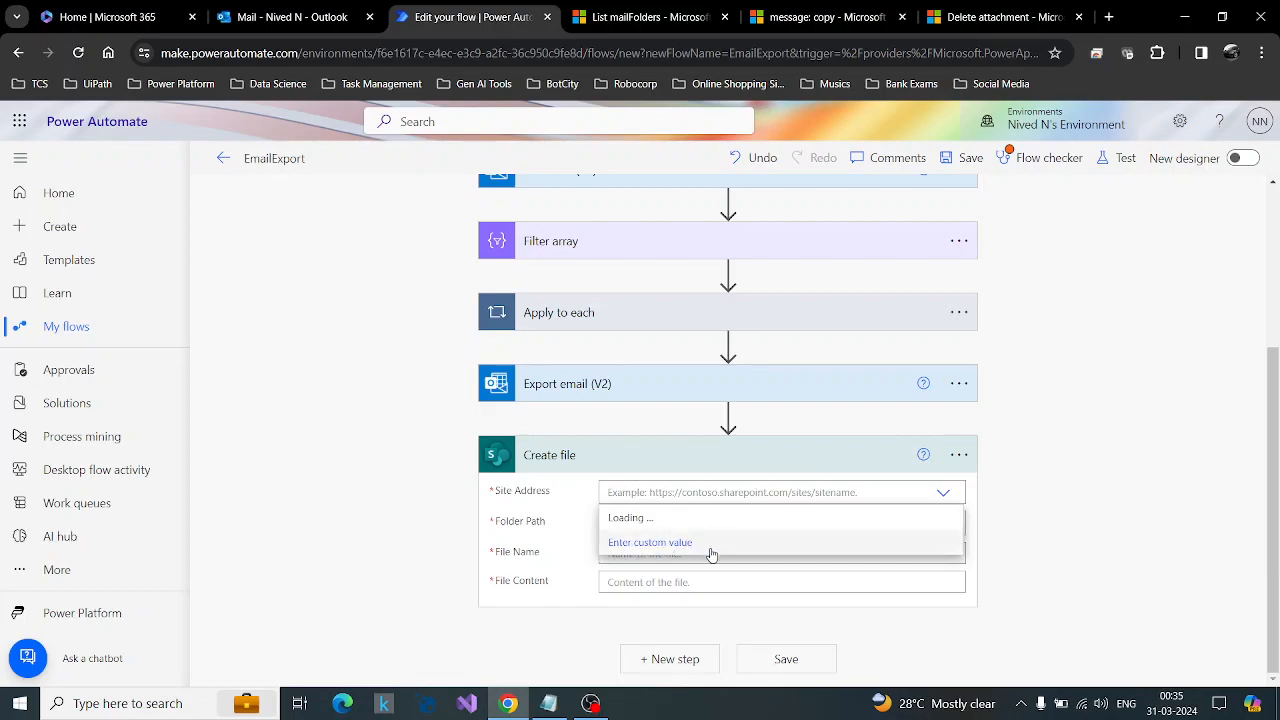
left_click(676, 543)
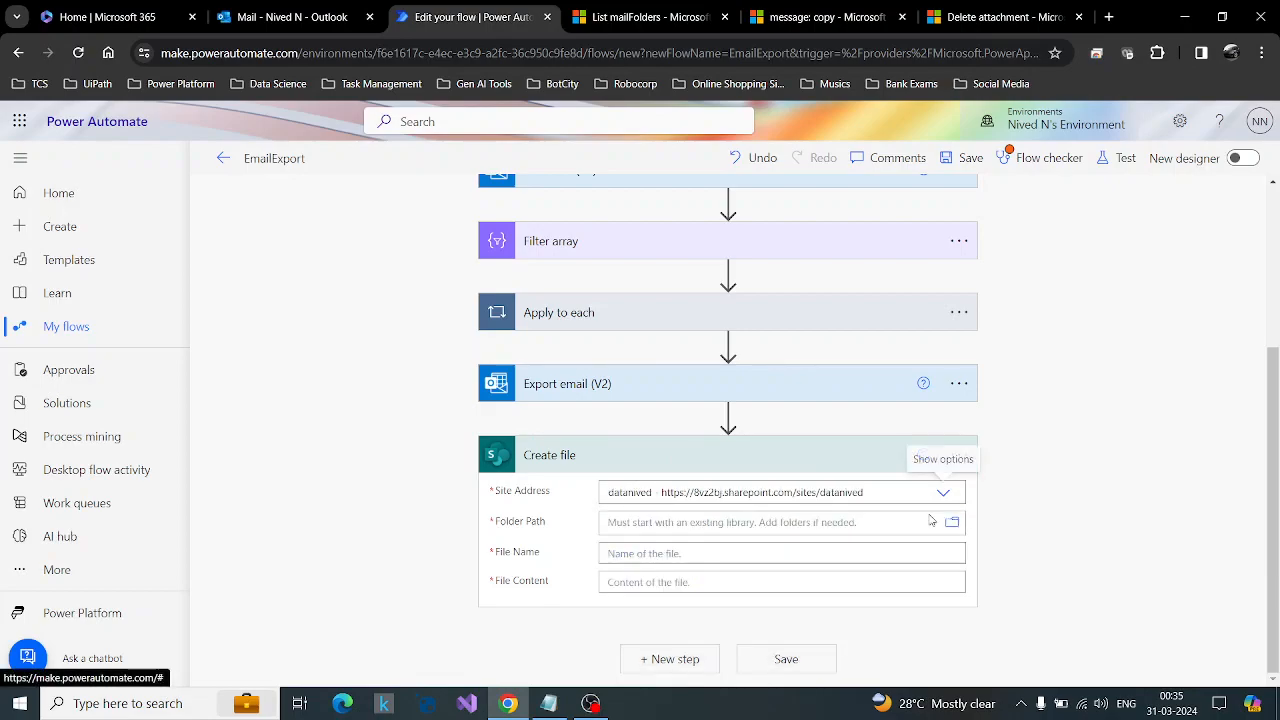
left_click(946, 528)
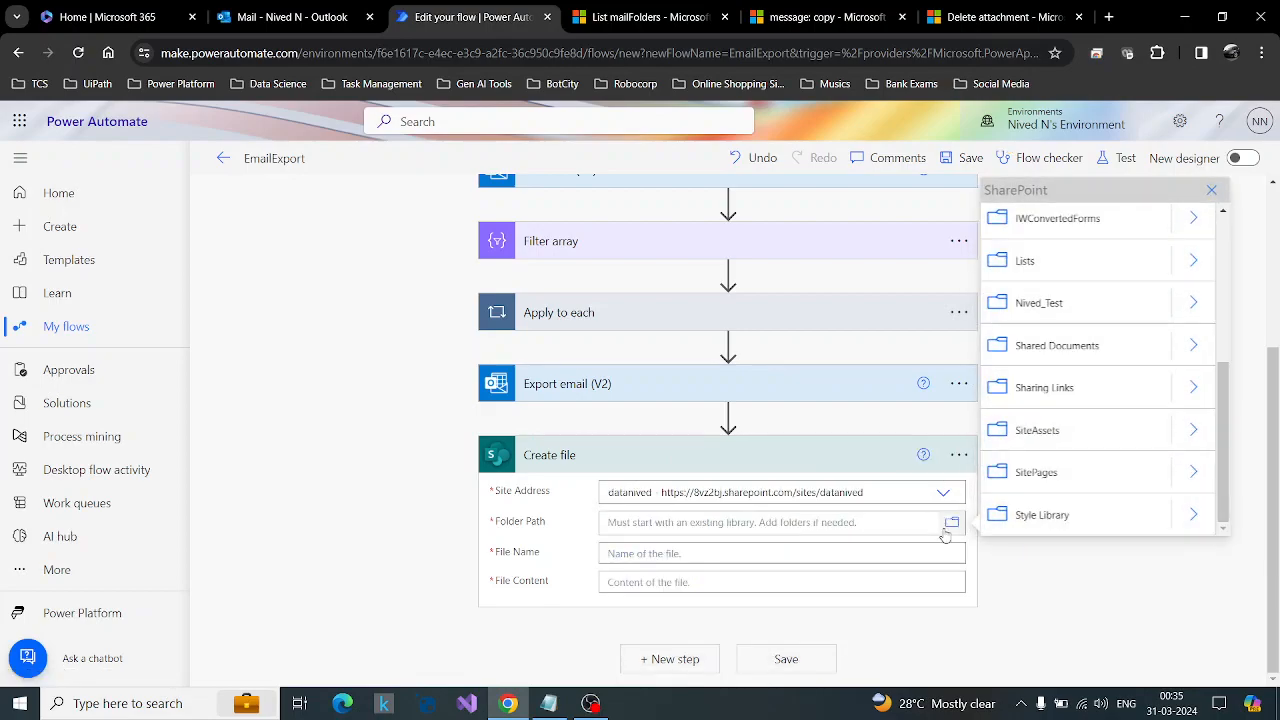
left_click(1193, 347)
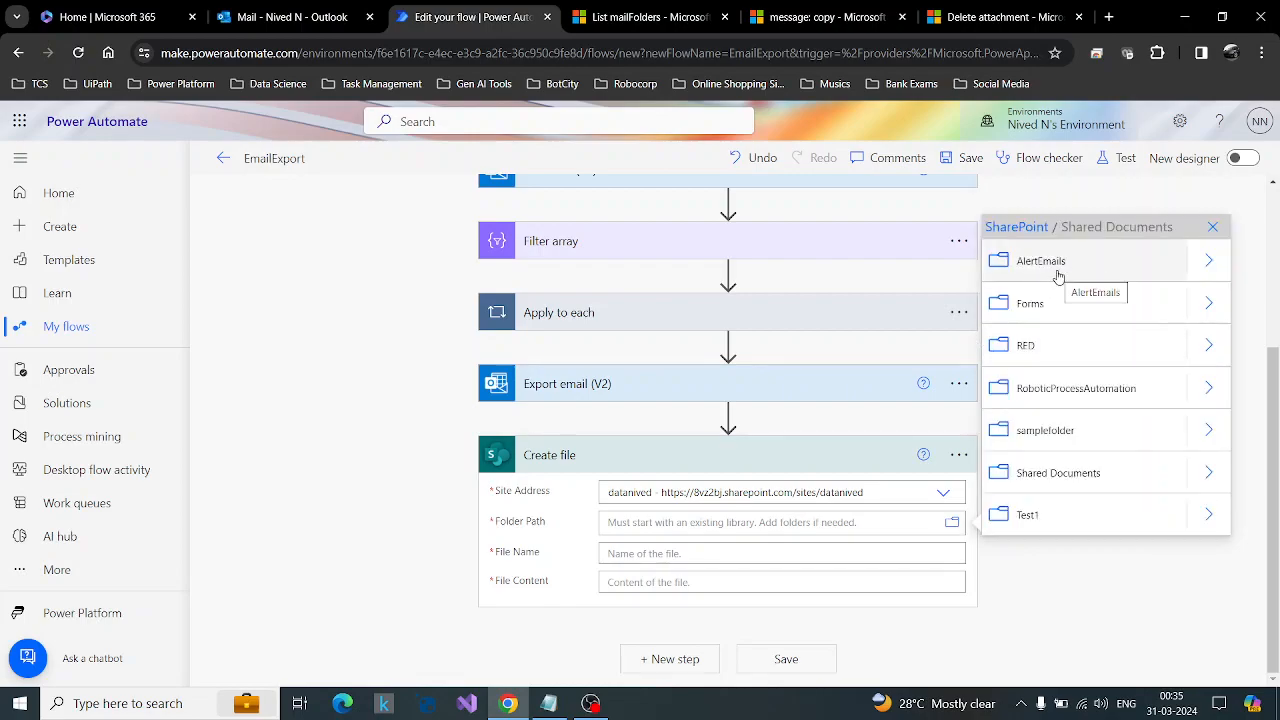
left_click(1058, 276)
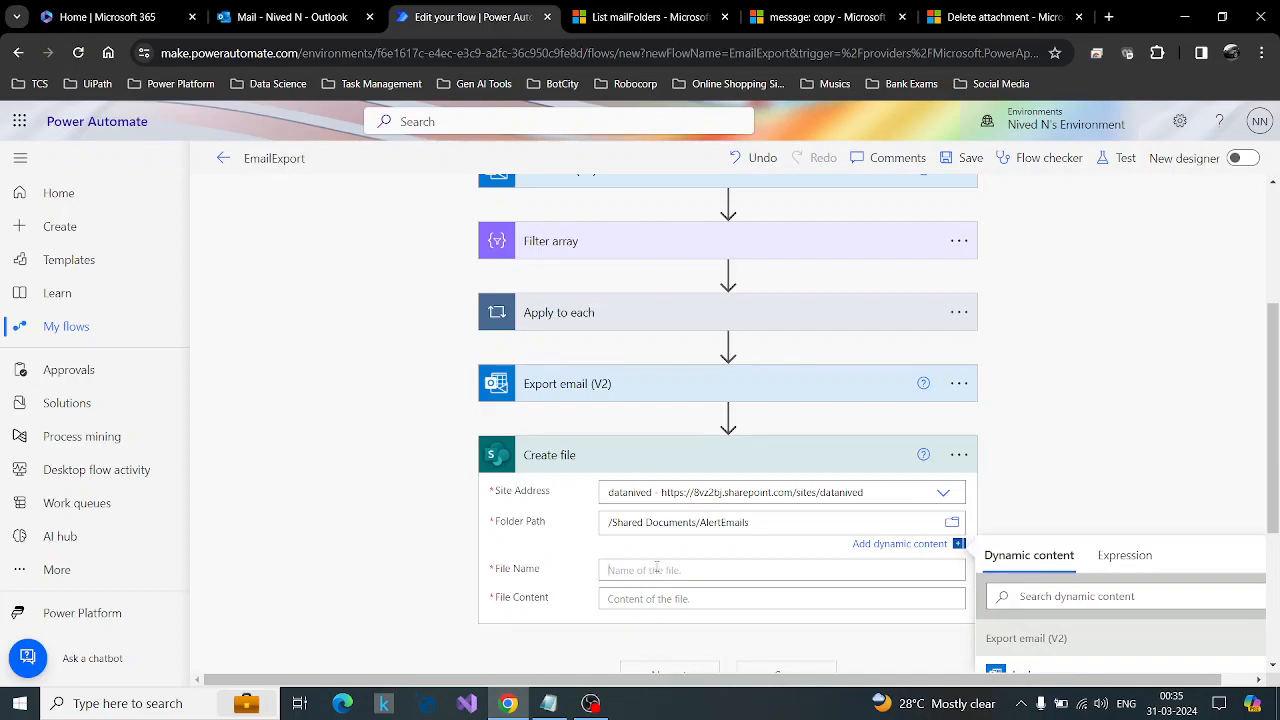
Set the file name to the Get email (V2) Subject followed by .eml and the file content to the Export email (V2) body.
scroll(1085, 430, "down", 5)
scroll(1090, 460, "up", 10)
scroll(1070, 465, "down", 2)
scroll(1065, 450, "up", 2)
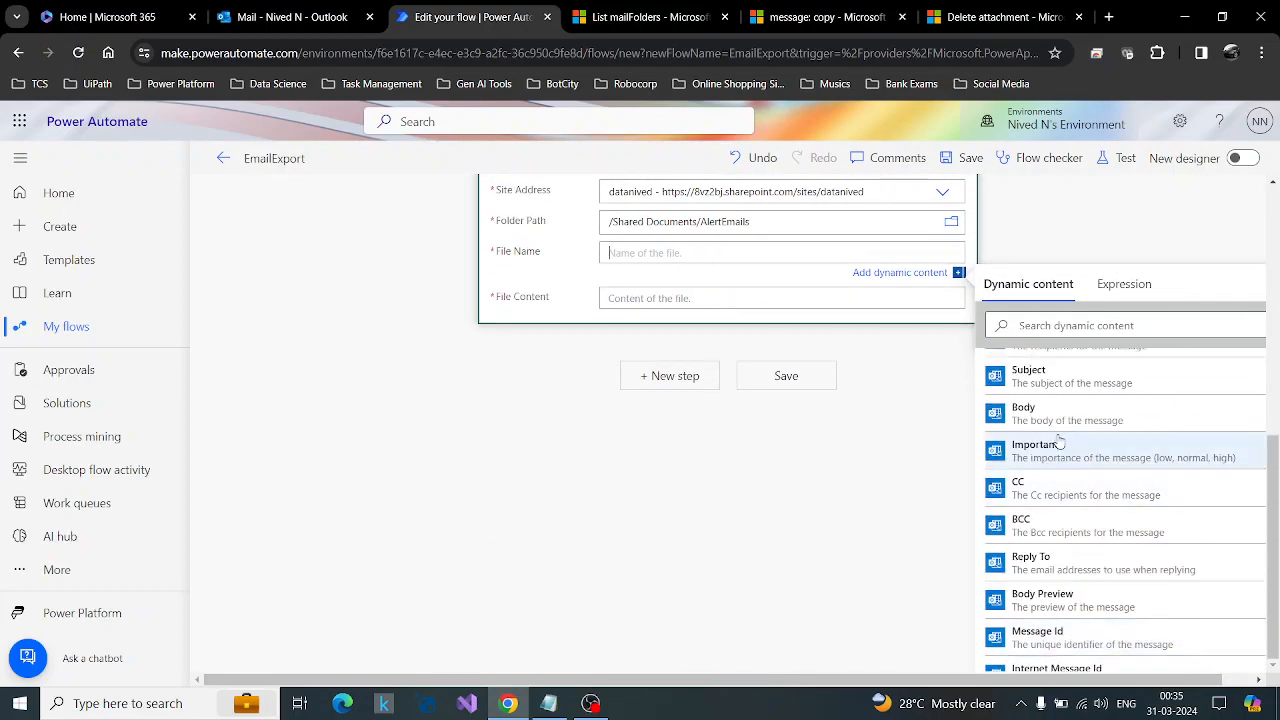
scroll(1050, 495, "up", 1)
scroll(805, 480, "up", 1)
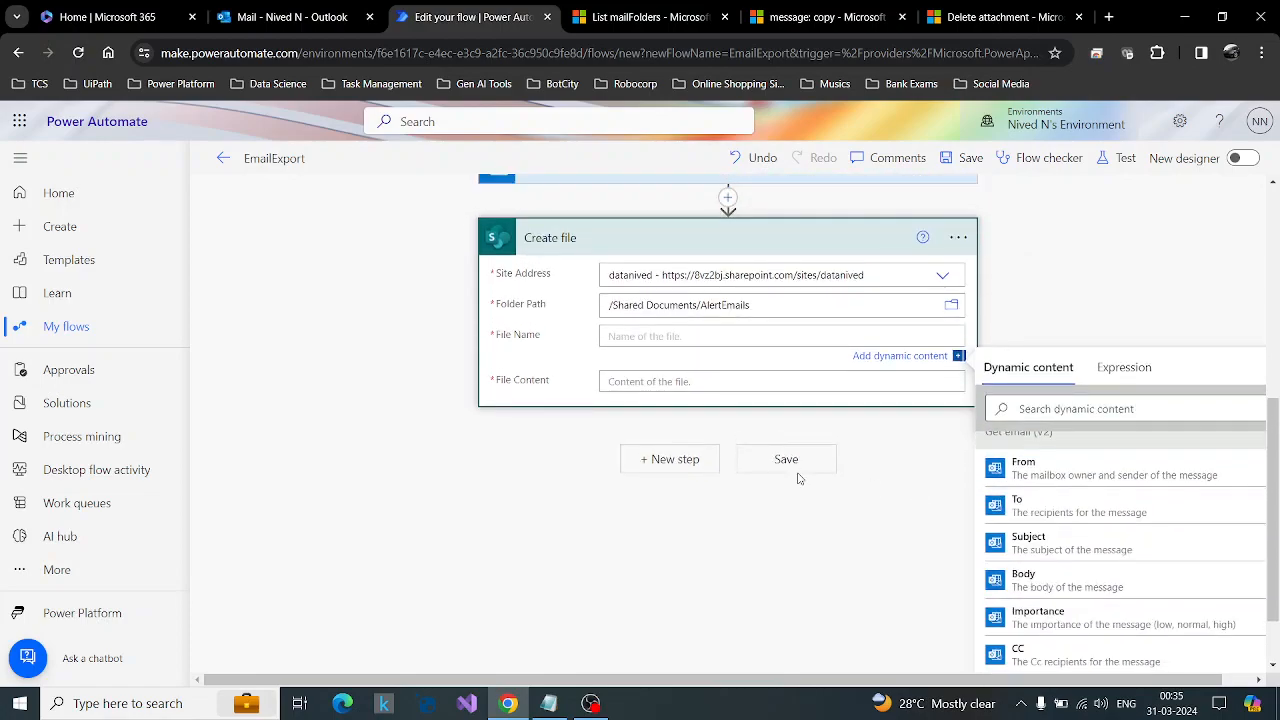
left_click(1087, 549)
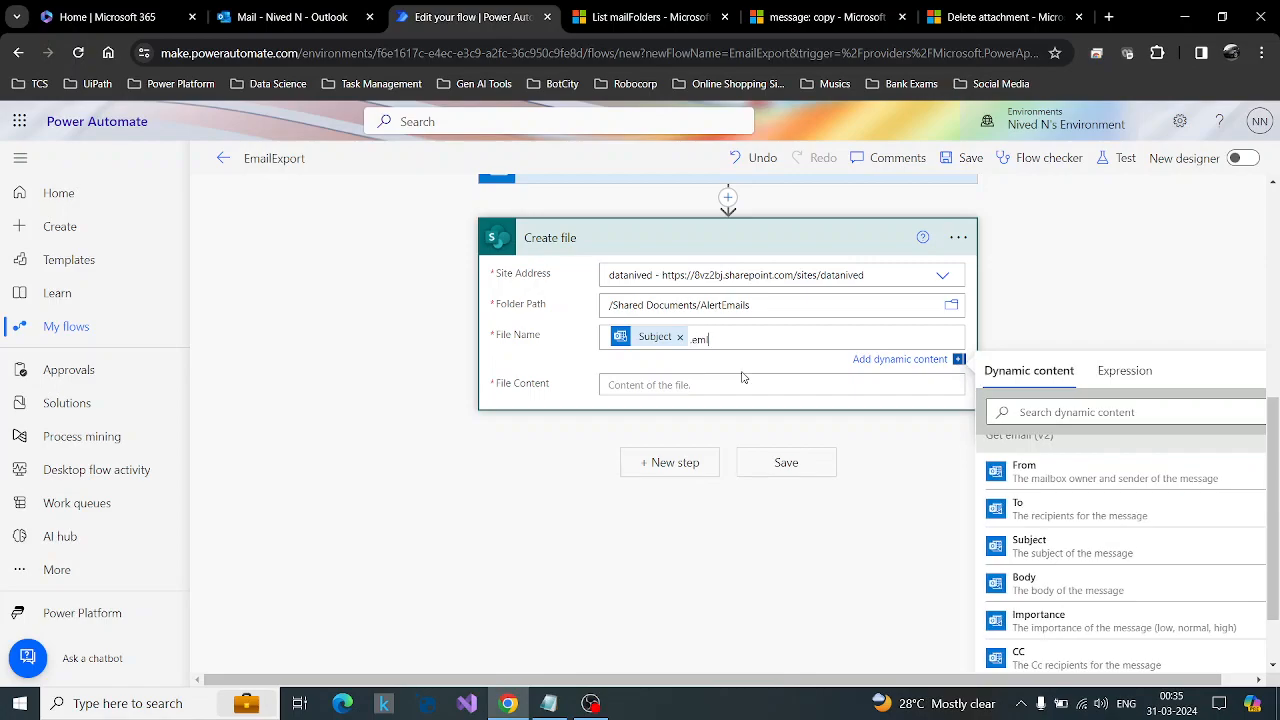
left_click(706, 390)
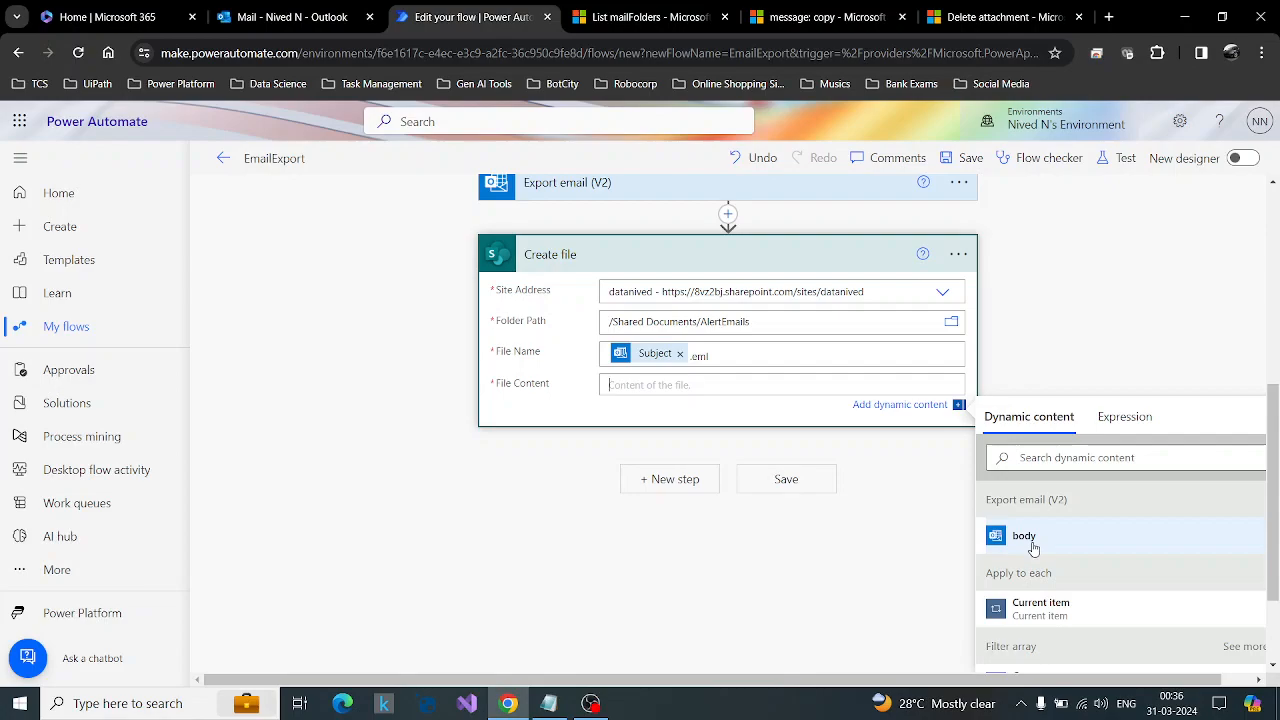
left_click(1033, 545)
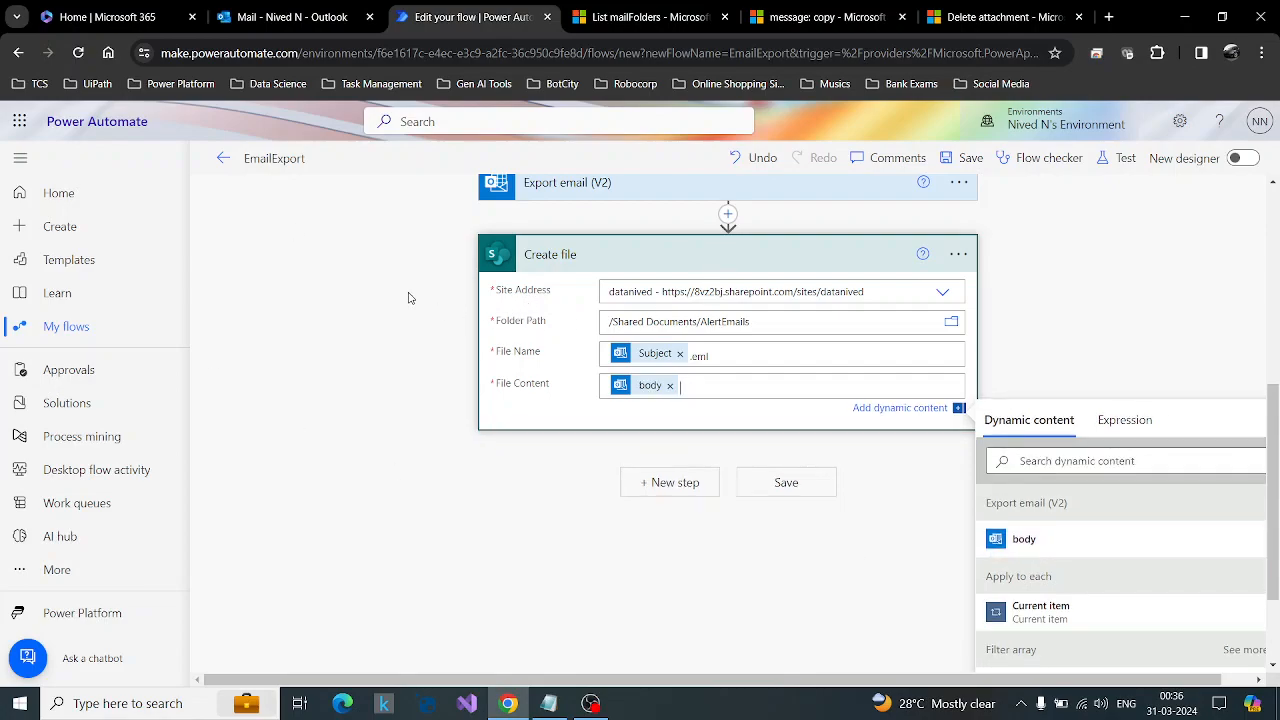
Collapse the Create file action and review the flow's sequence of actions.
left_click(591, 255)
scroll(728, 430, "up", 3)
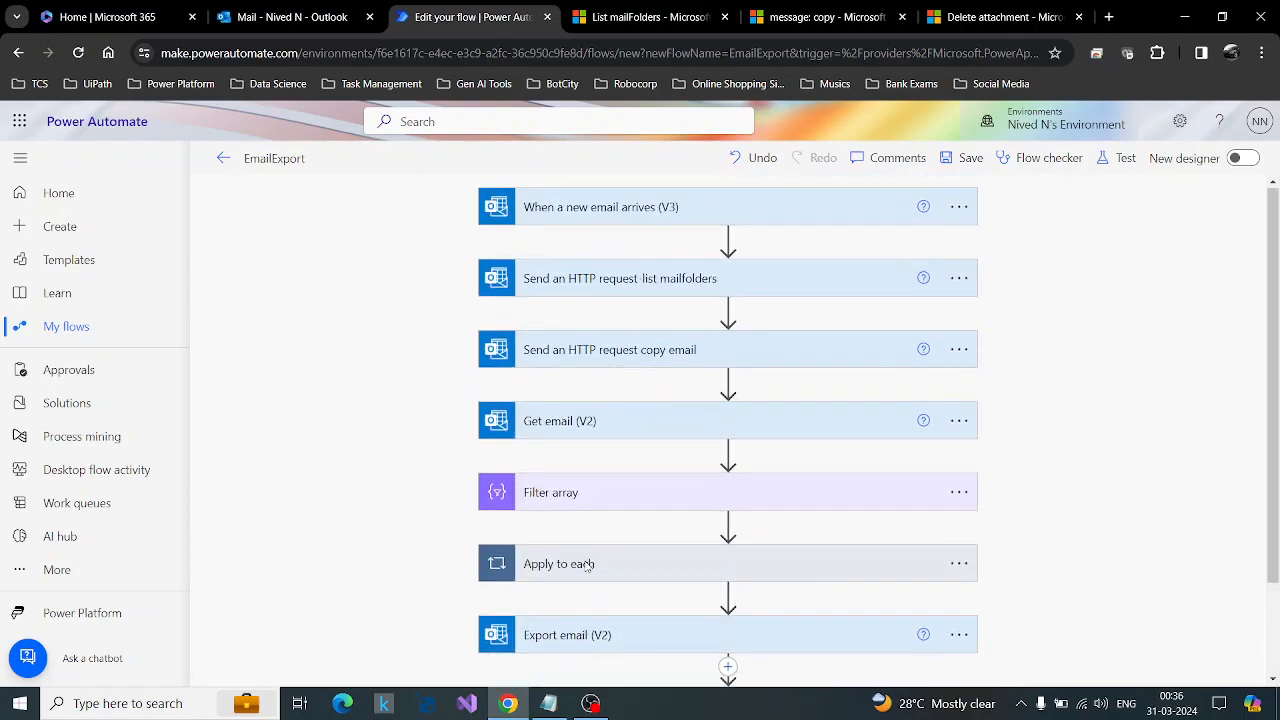
left_click(292, 17)
left_click(501, 7)
scroll(837, 371, "down", 3)
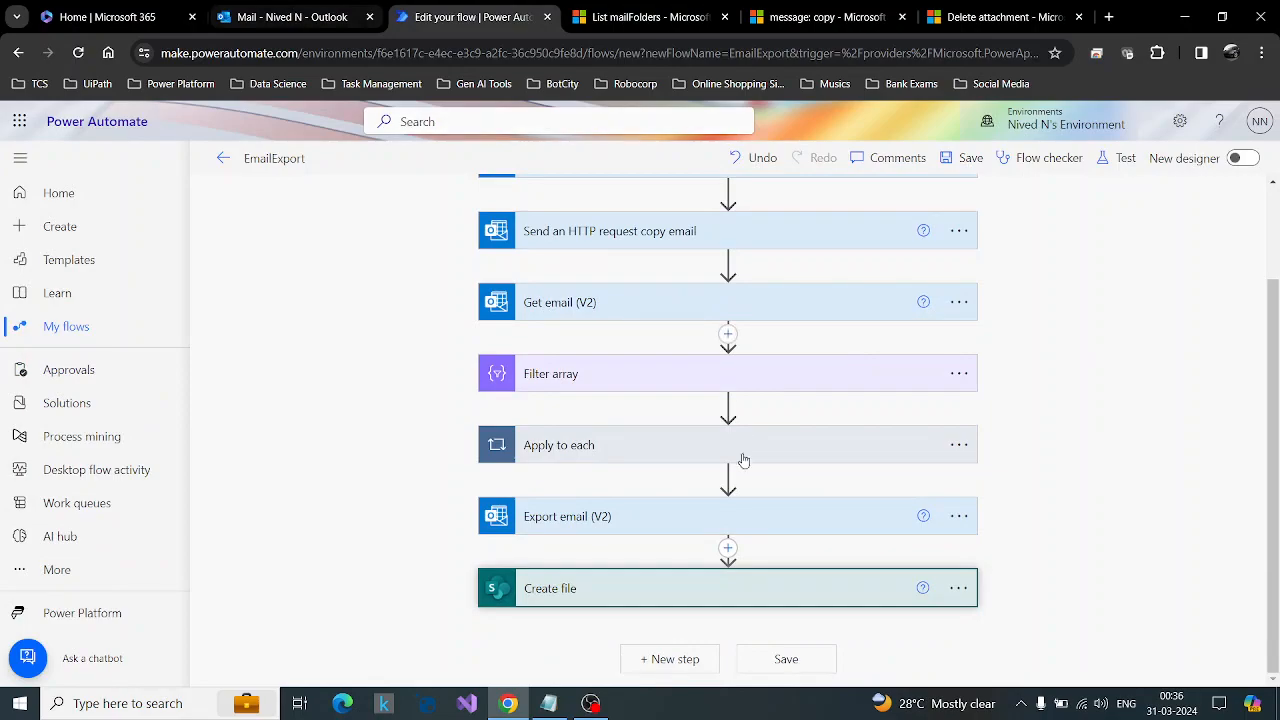
Switch to Outlook and delete the copied Attachment Test Email from the NN mail folder.
left_click(292, 17)
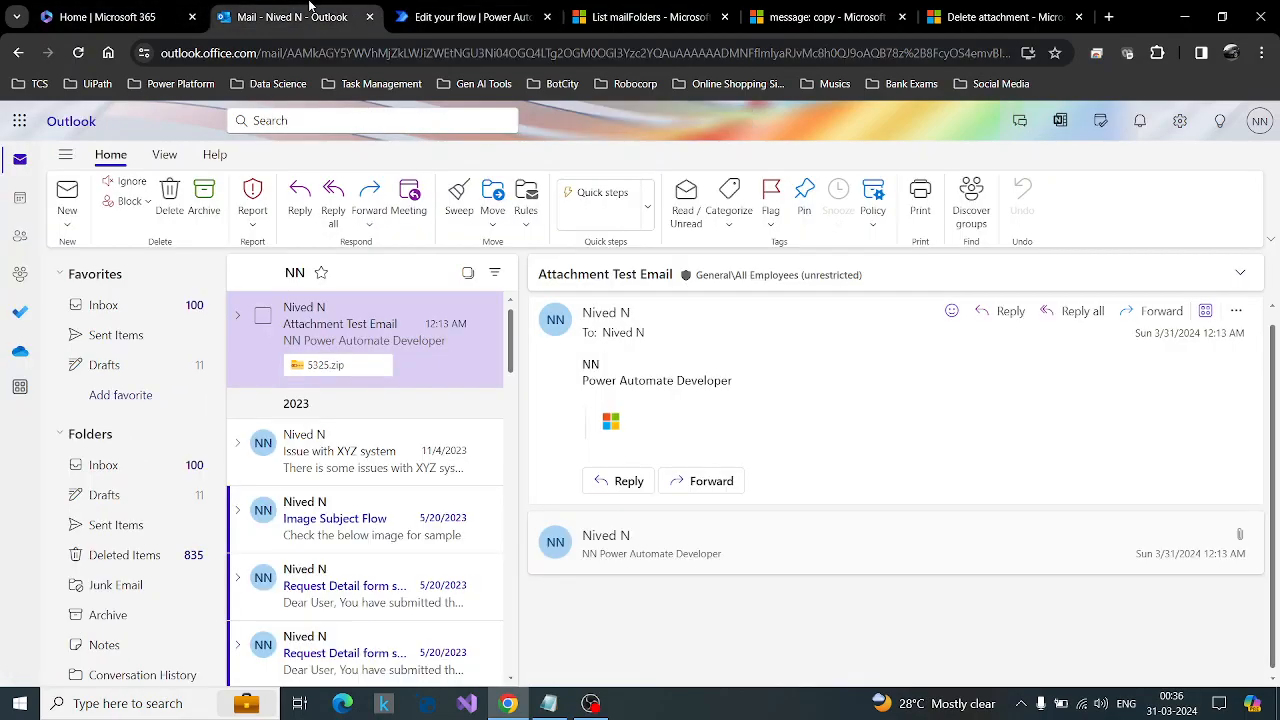
left_click(262, 315)
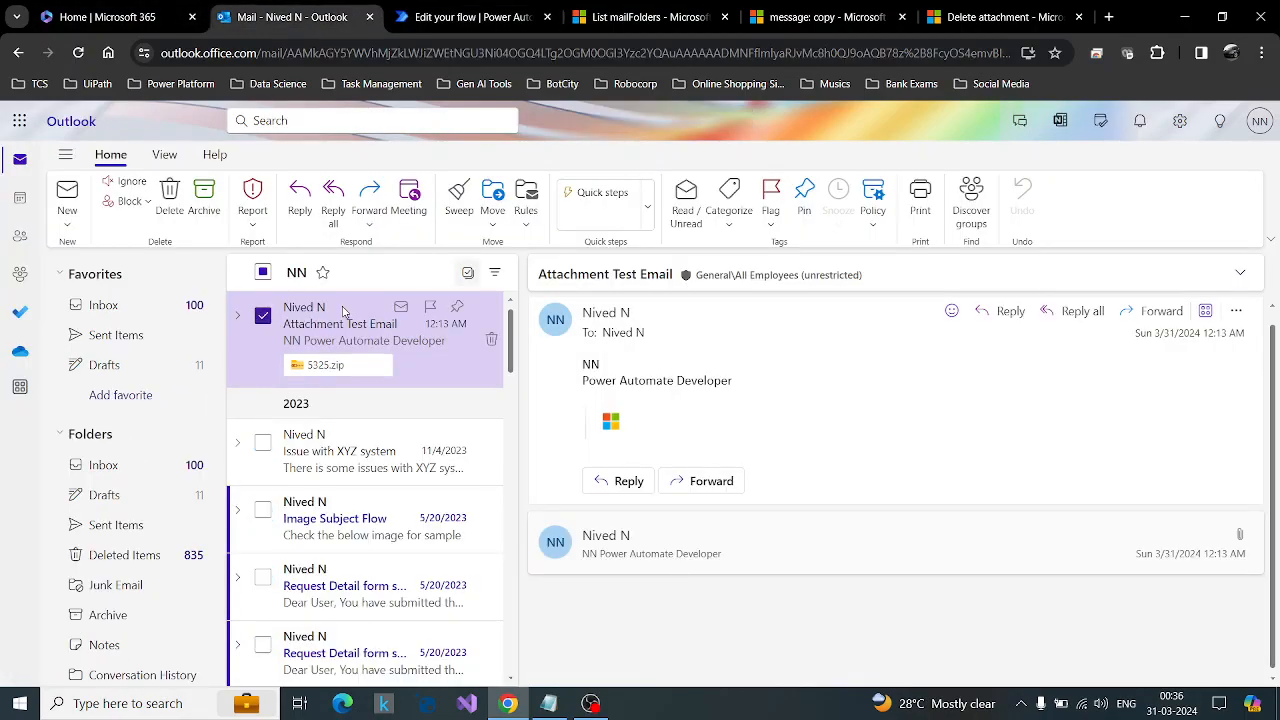
left_click(171, 196)
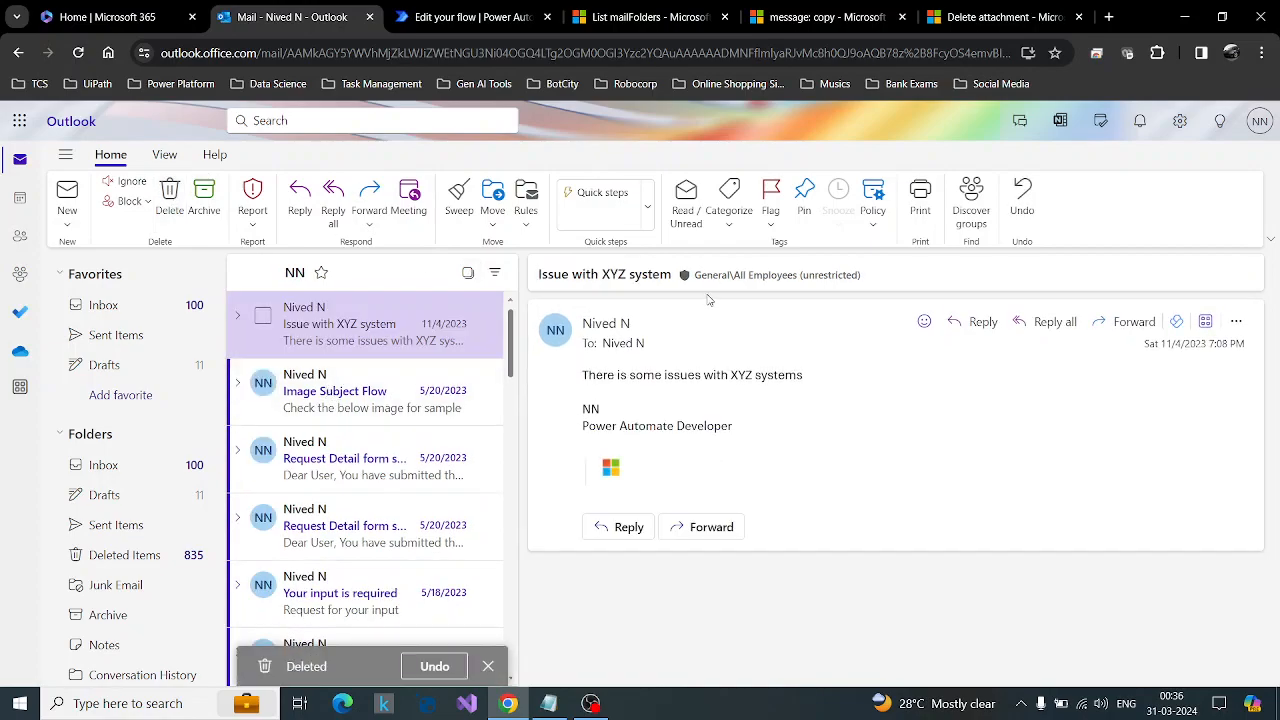
Return to the EmailExport flow, save it and test it automatically with the recent trigger run from 2 minutes ago.
left_click(432, 12)
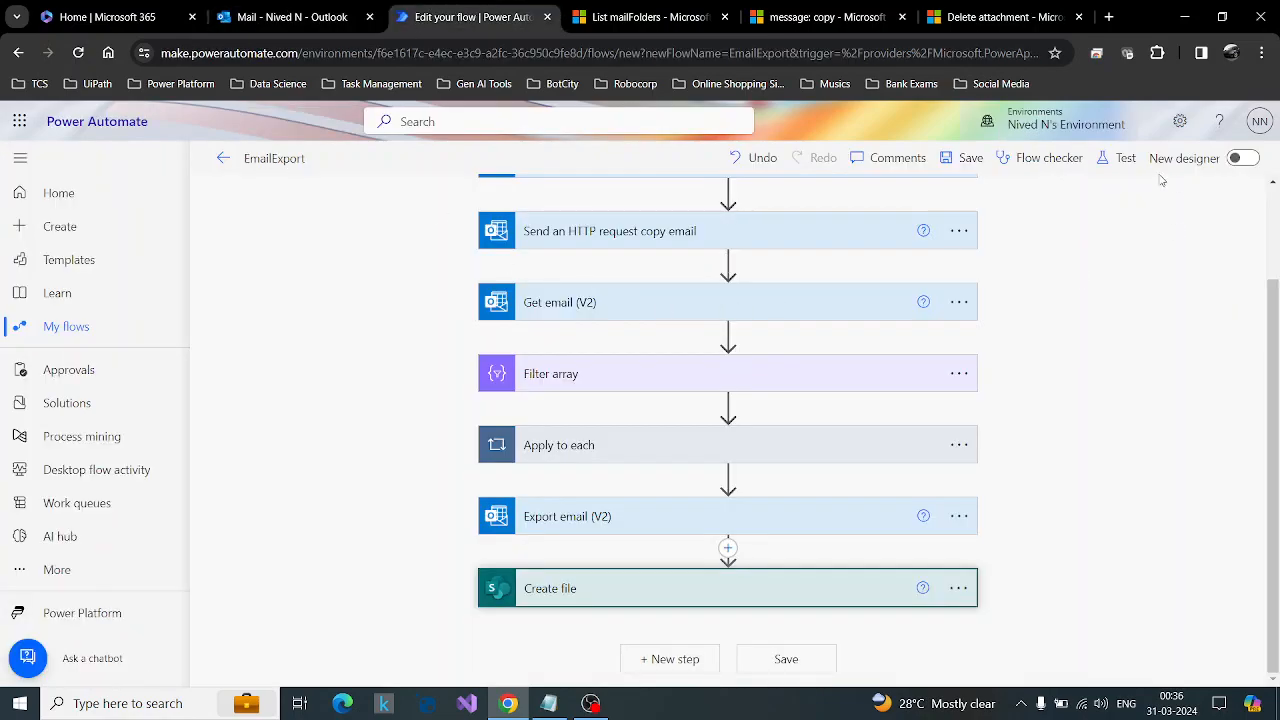
left_click(1118, 158)
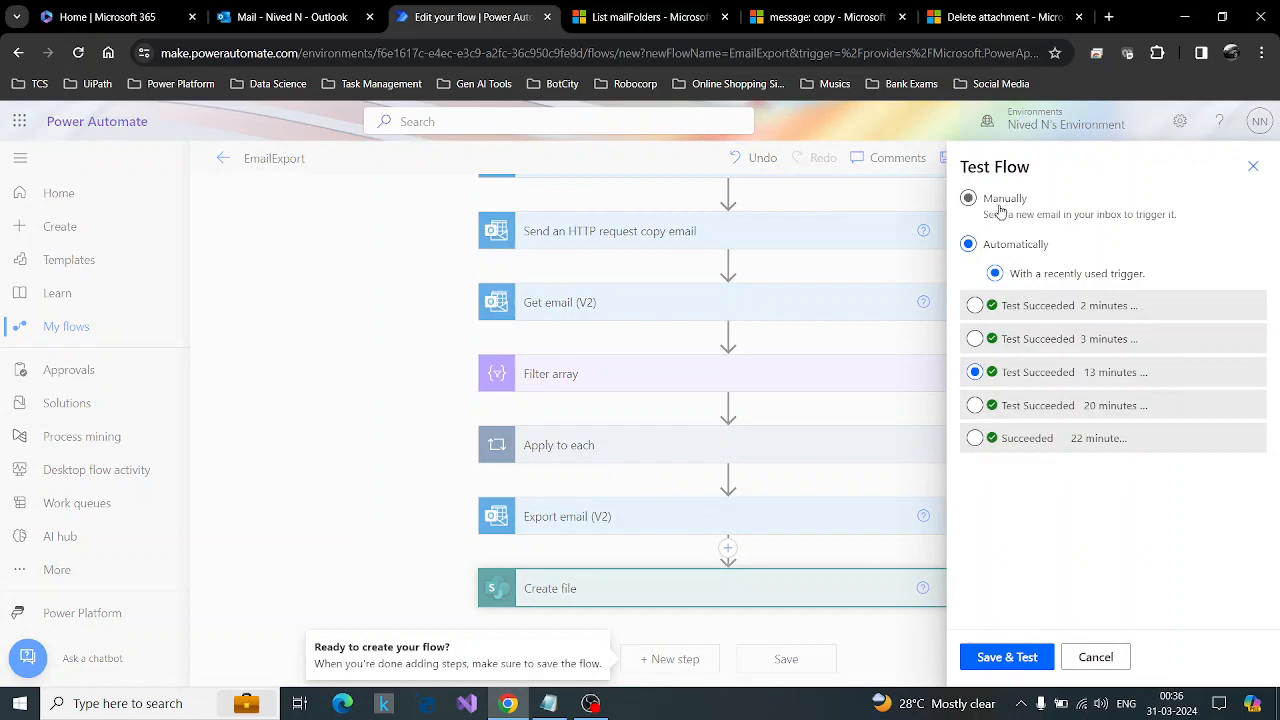
left_click(975, 306)
left_click(1012, 658)
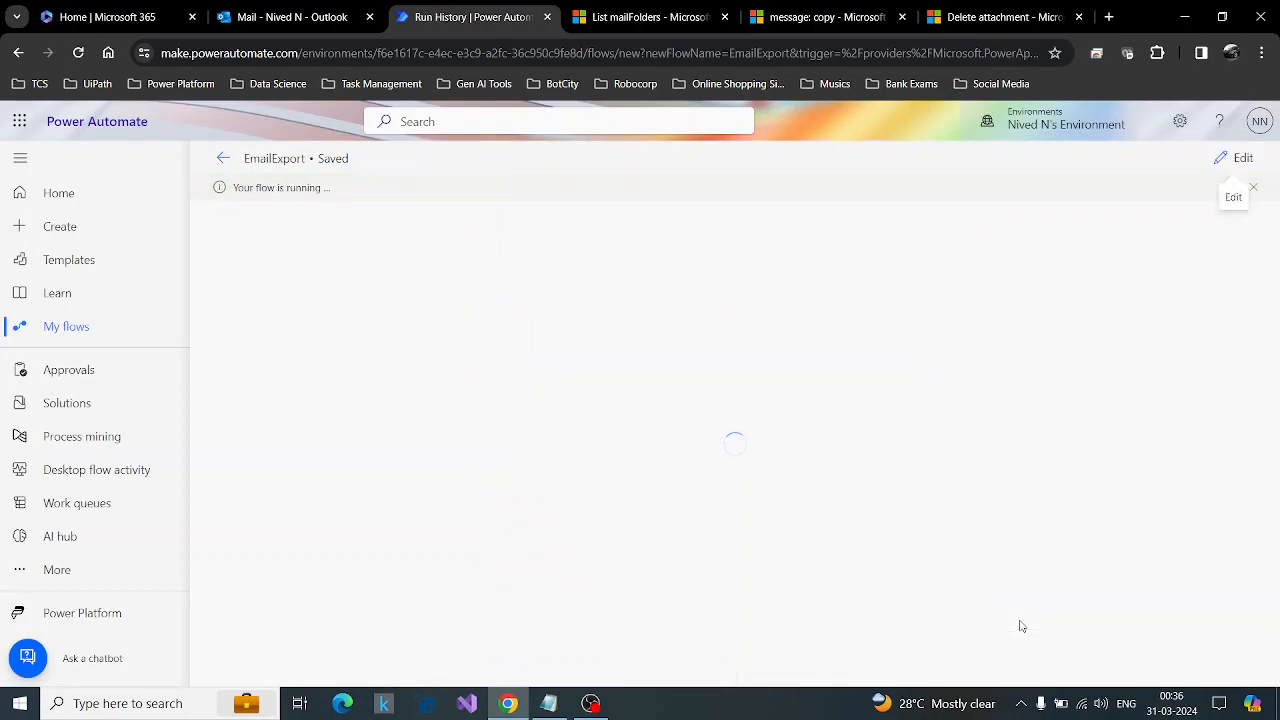
Examine the Create file action's inputs in the test run, including the folder path and file name, and collapse its details.
scroll(1021, 626, "down", 2)
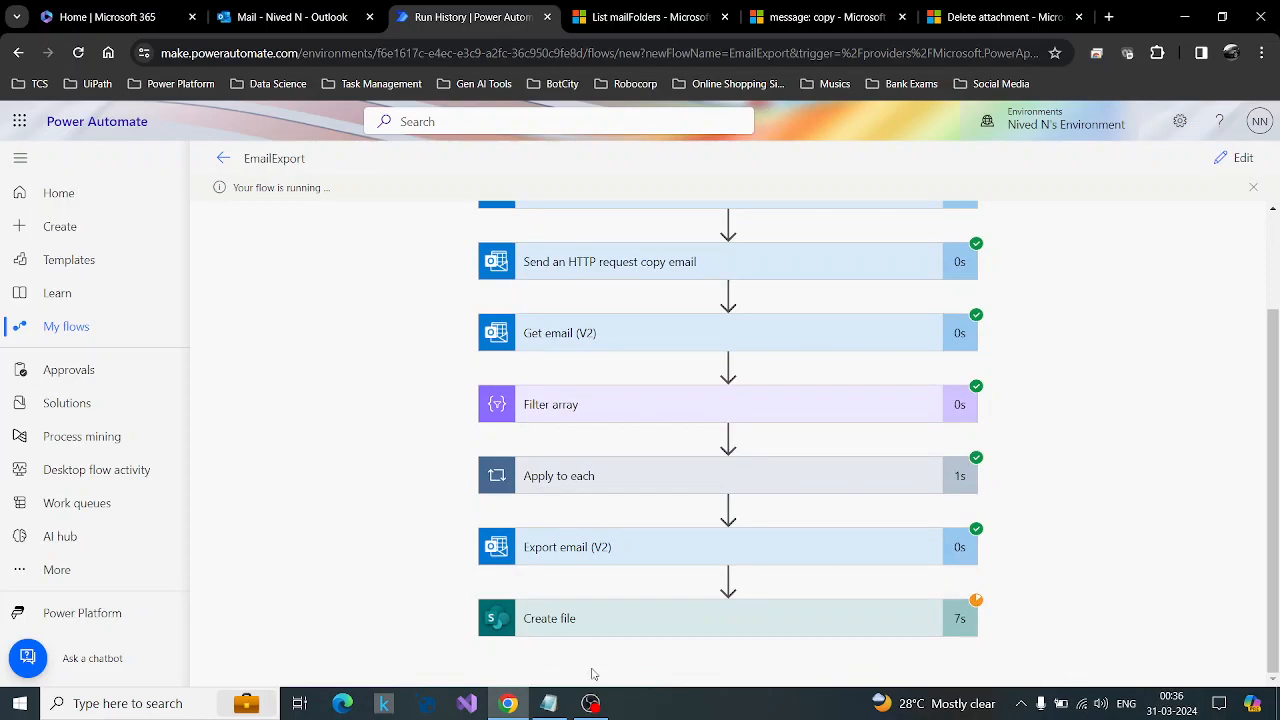
left_click(823, 623)
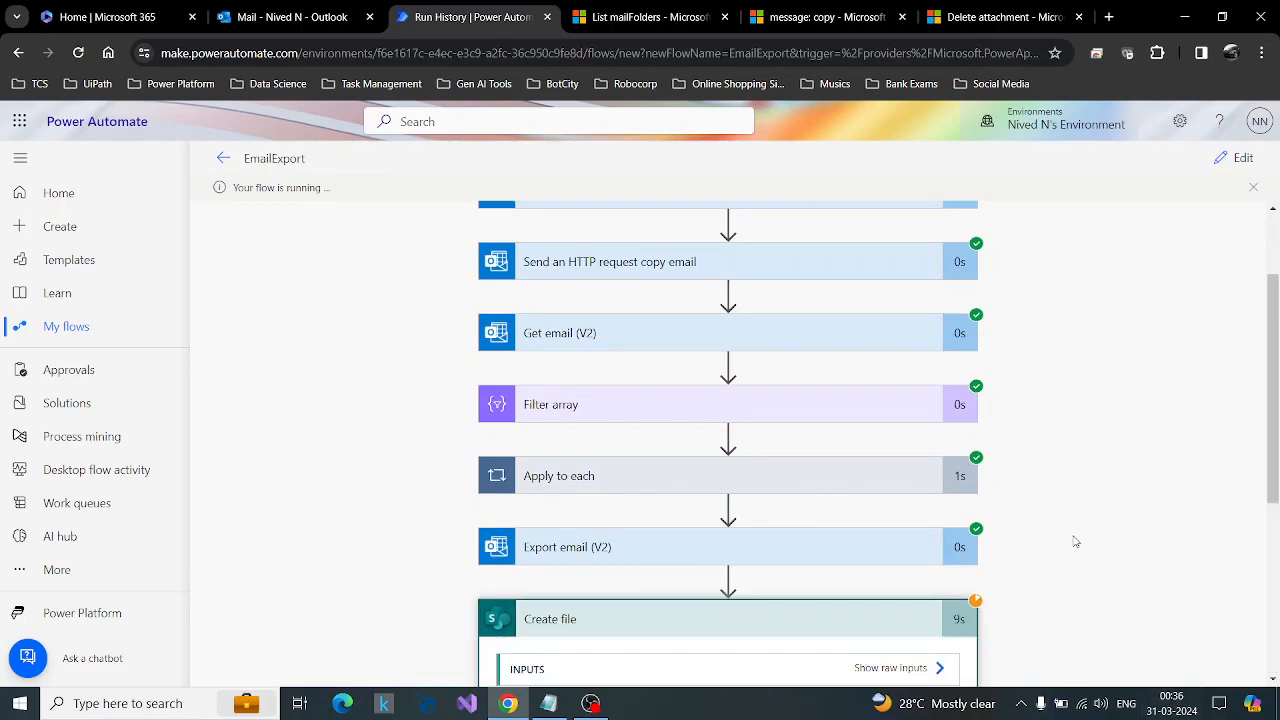
left_click(869, 446)
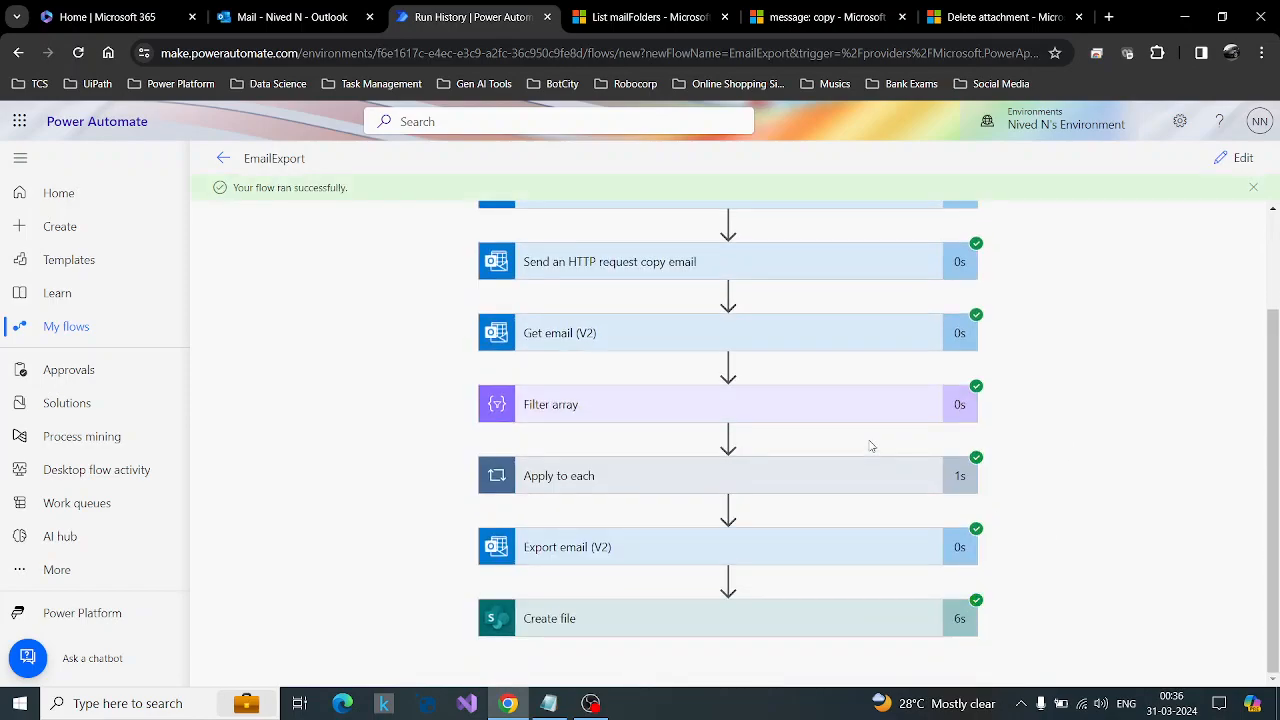
left_click(809, 623)
scroll(1080, 538, "down", 6)
scroll(1078, 537, "up", 1)
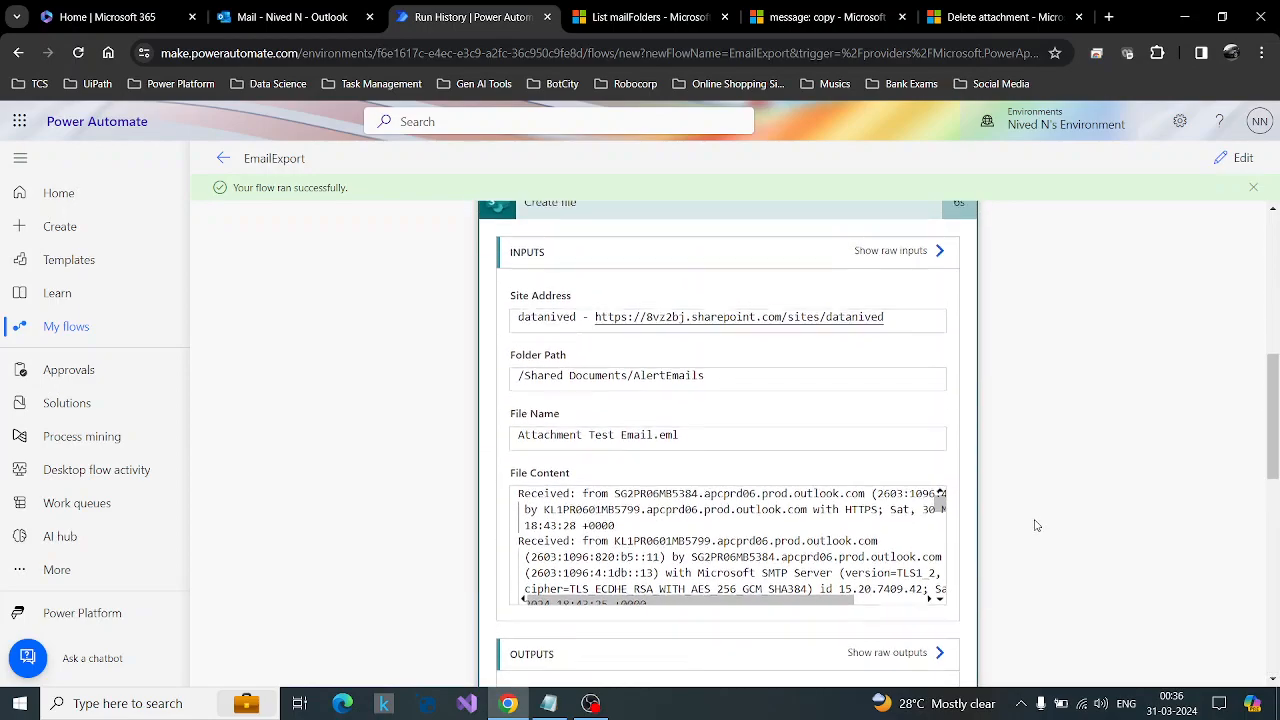
left_click_drag(706, 441, 489, 434)
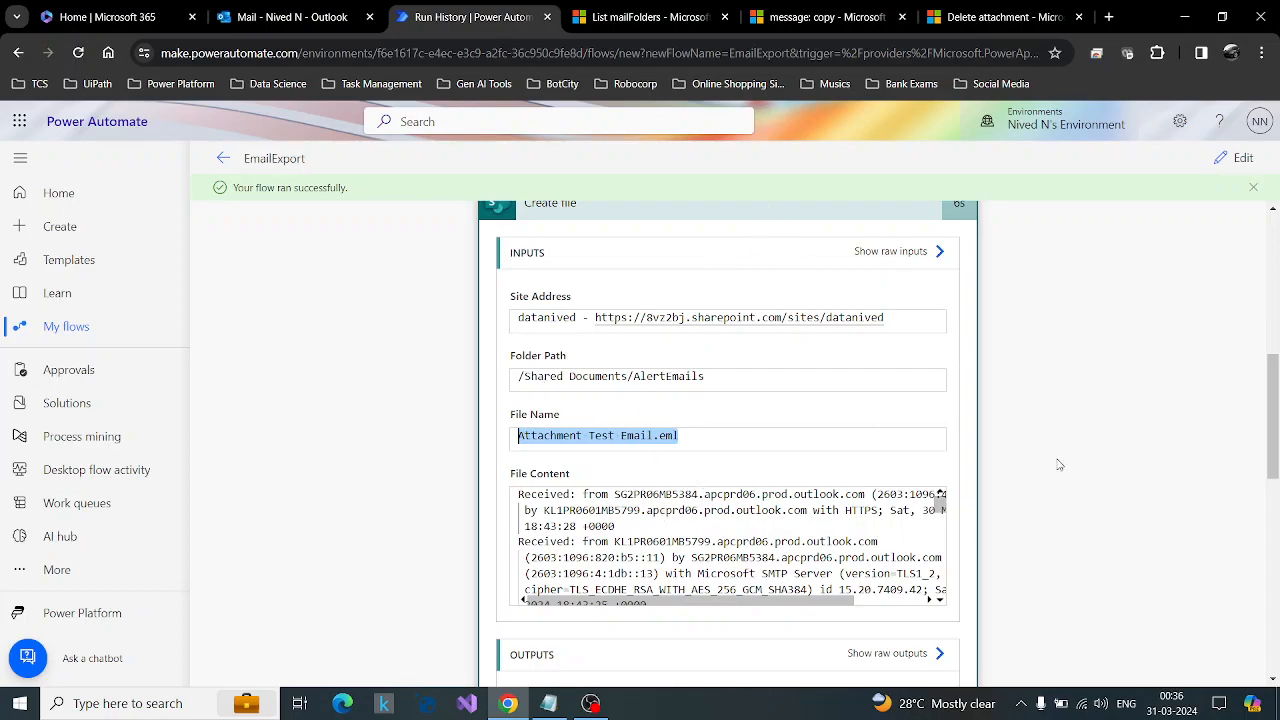
scroll(1133, 489, "up", 1)
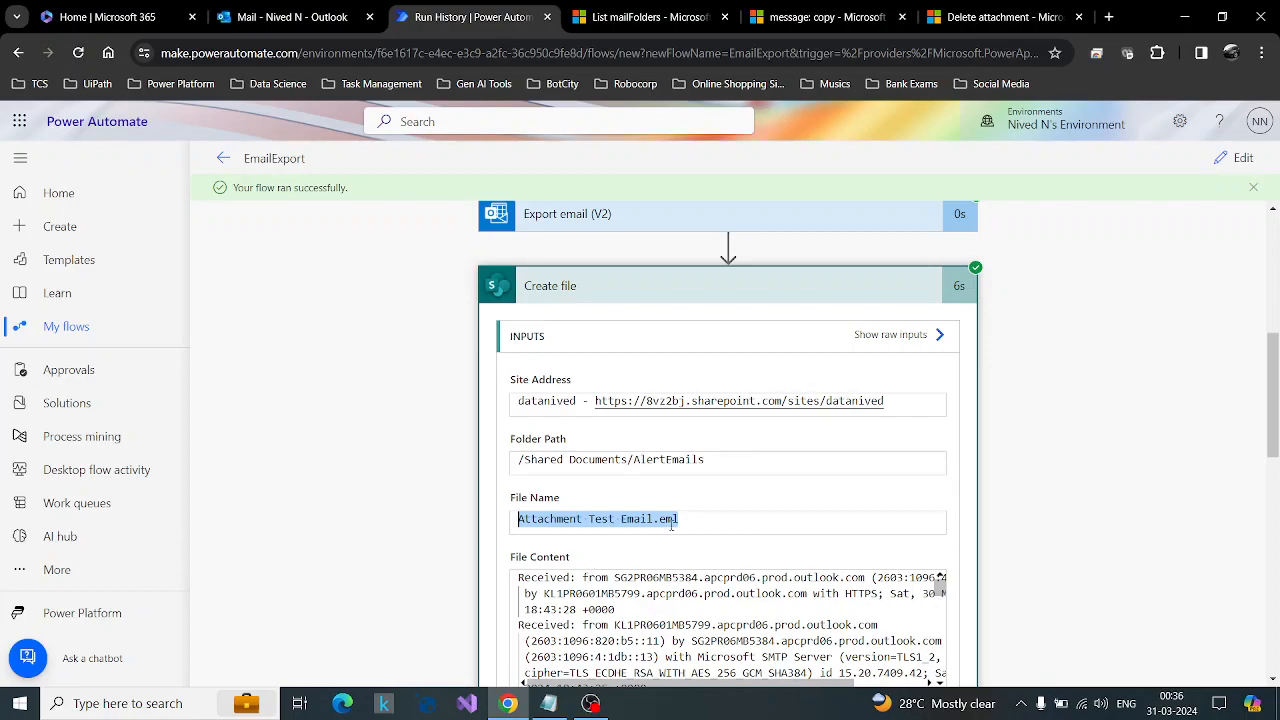
left_click(765, 292)
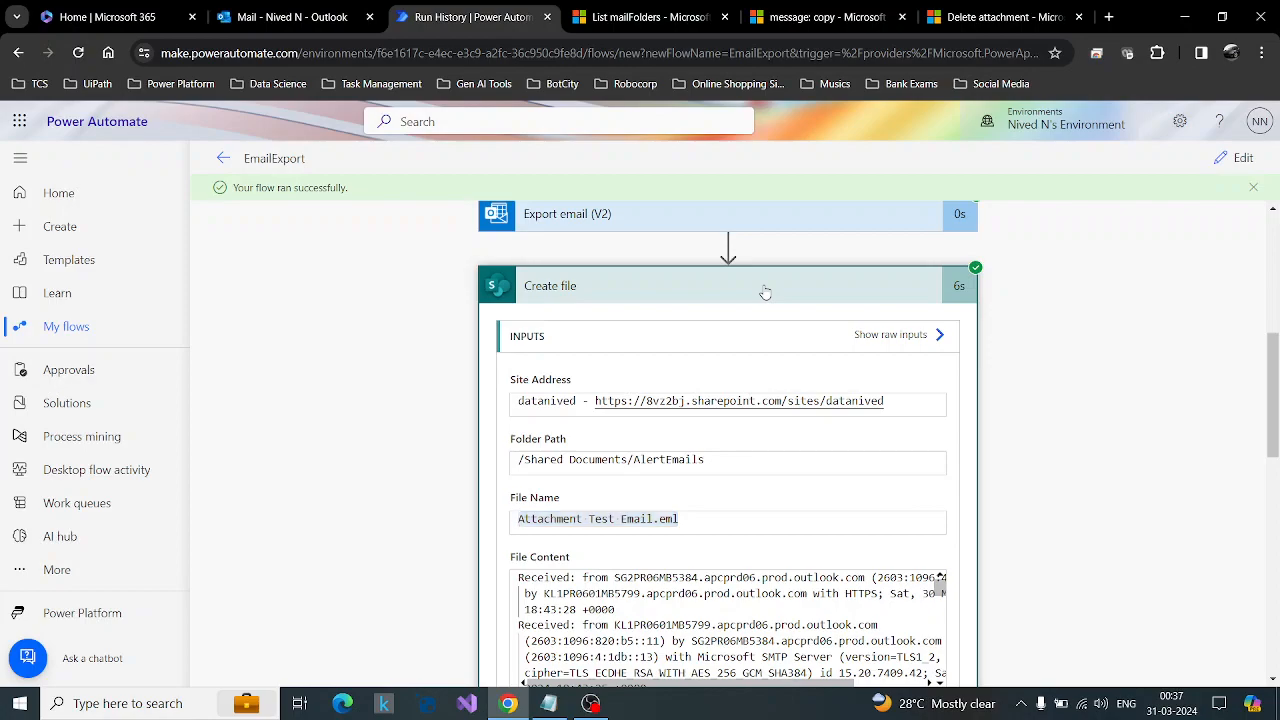
key("XF86AudioRaiseVolume")
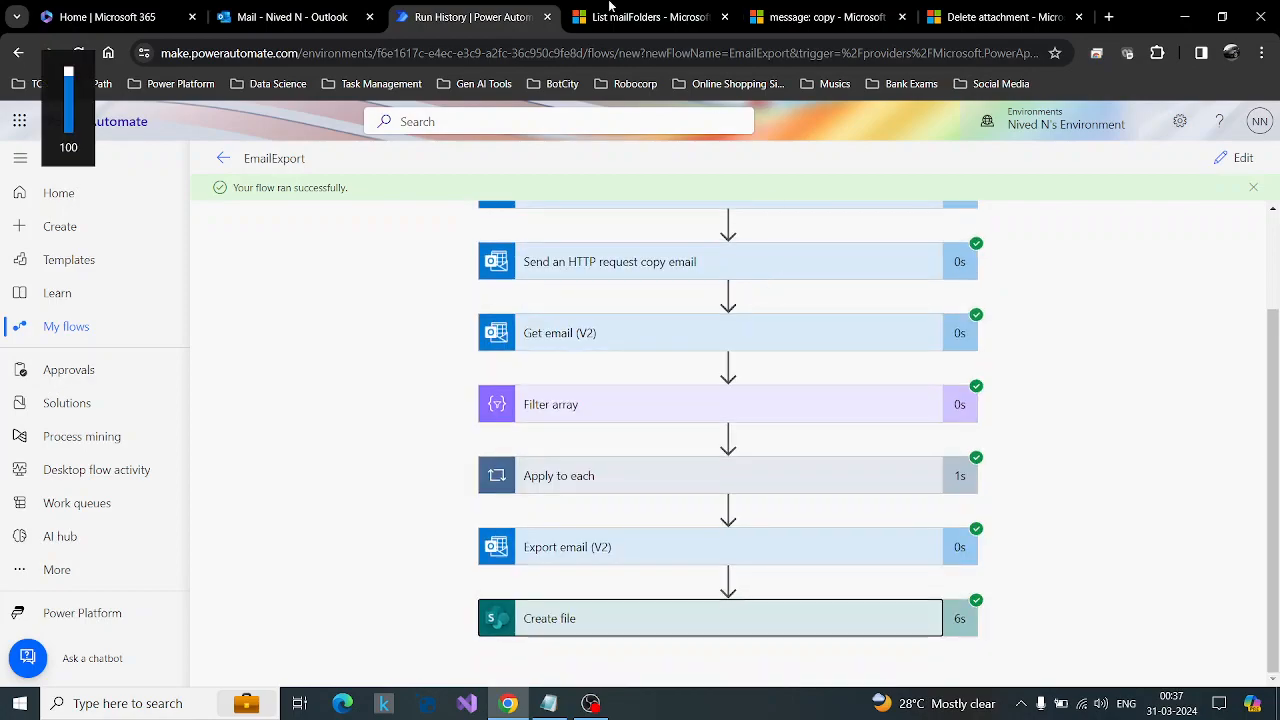
Open SharePoint from Microsoft 365, go to the datanived site's Documents library and look through the AlertEmails folder for the exported email.
left_click(110, 17)
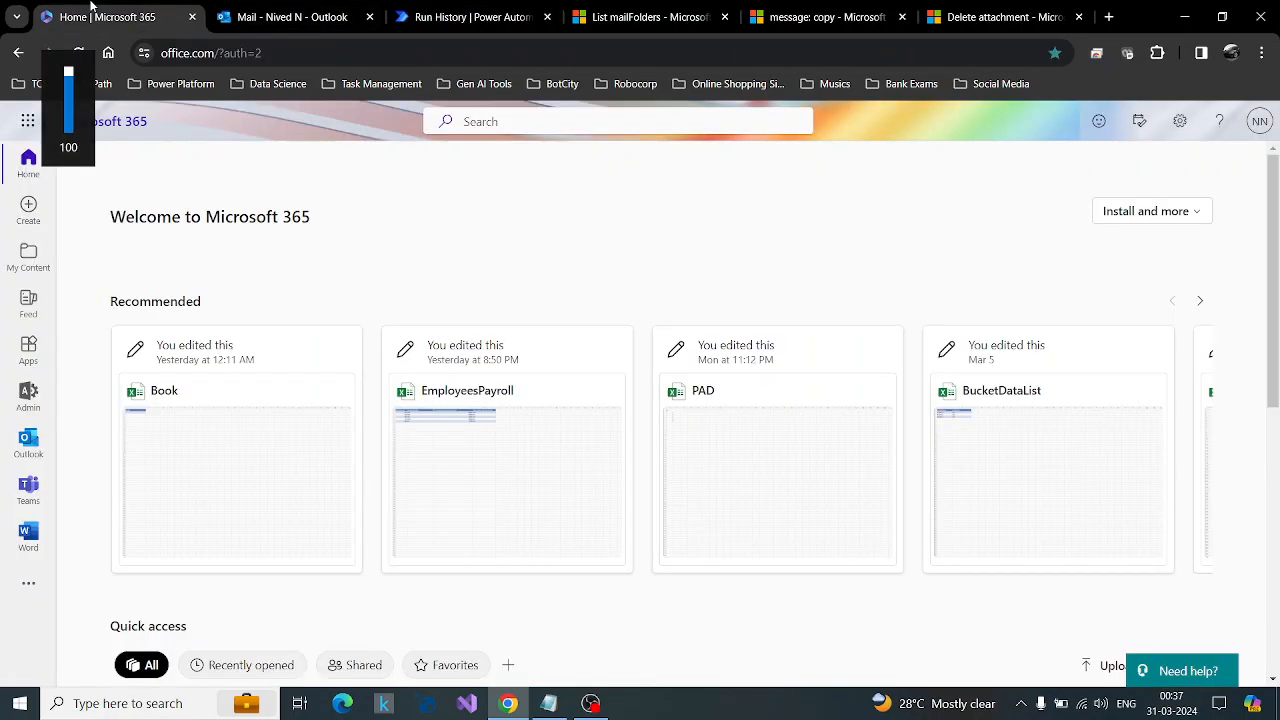
left_click(28, 121)
left_click(38, 340)
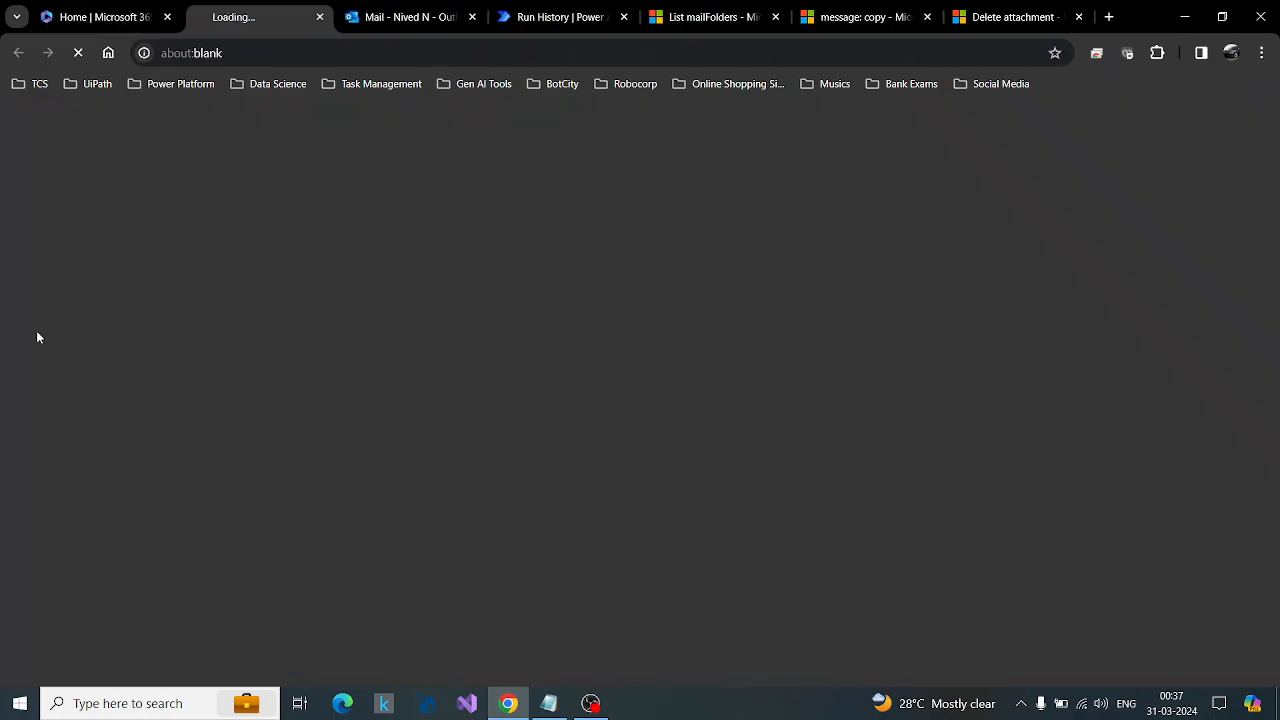
left_click(575, 12)
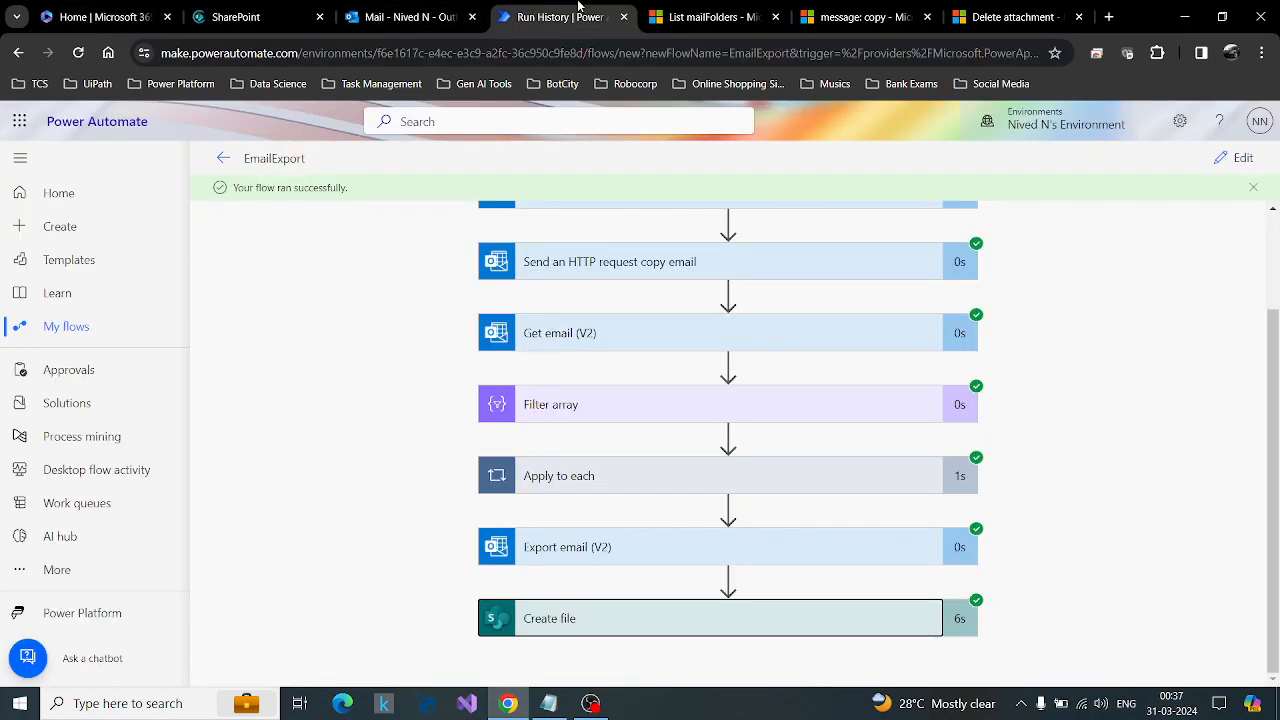
left_click(251, 6)
left_click(339, 289)
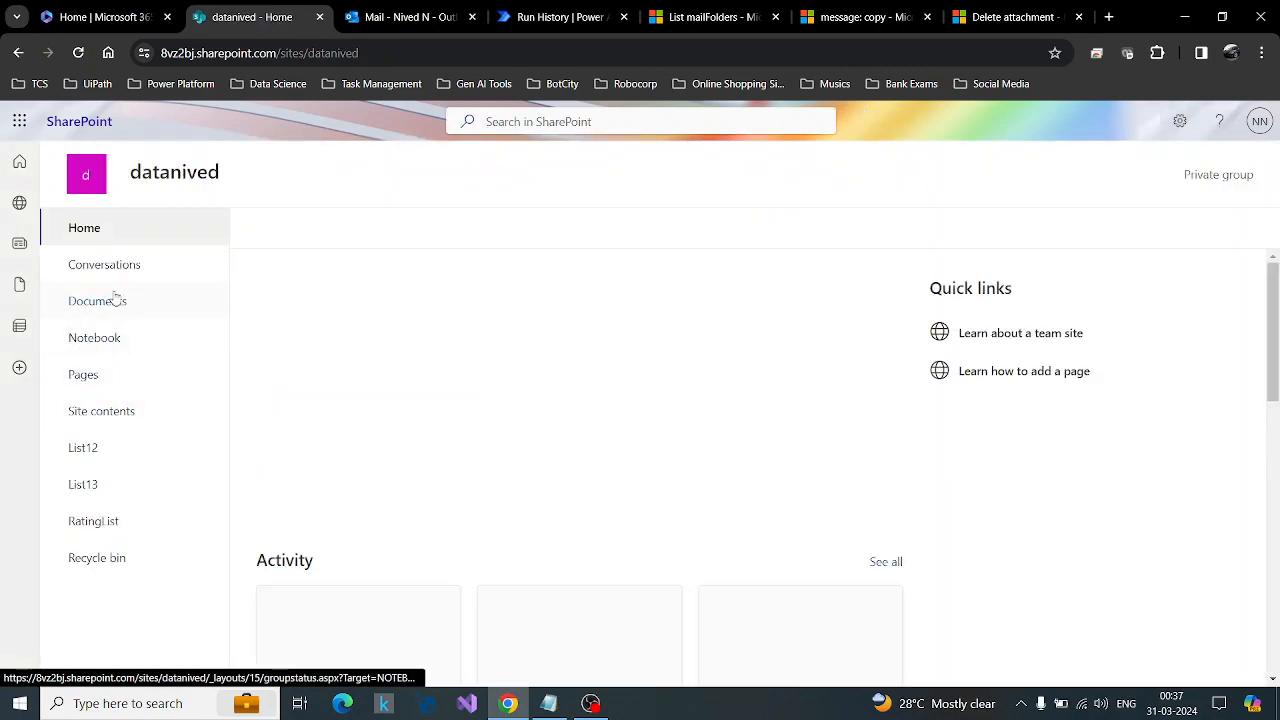
left_click(116, 298)
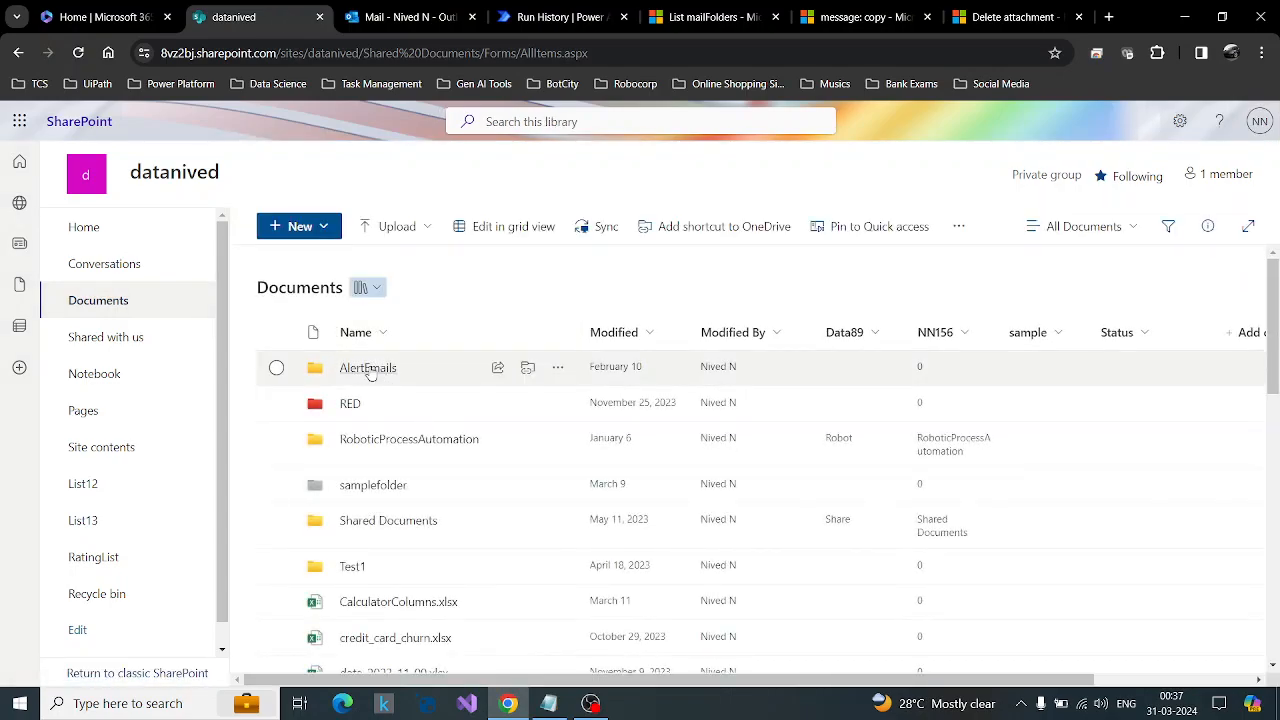
left_click(369, 369)
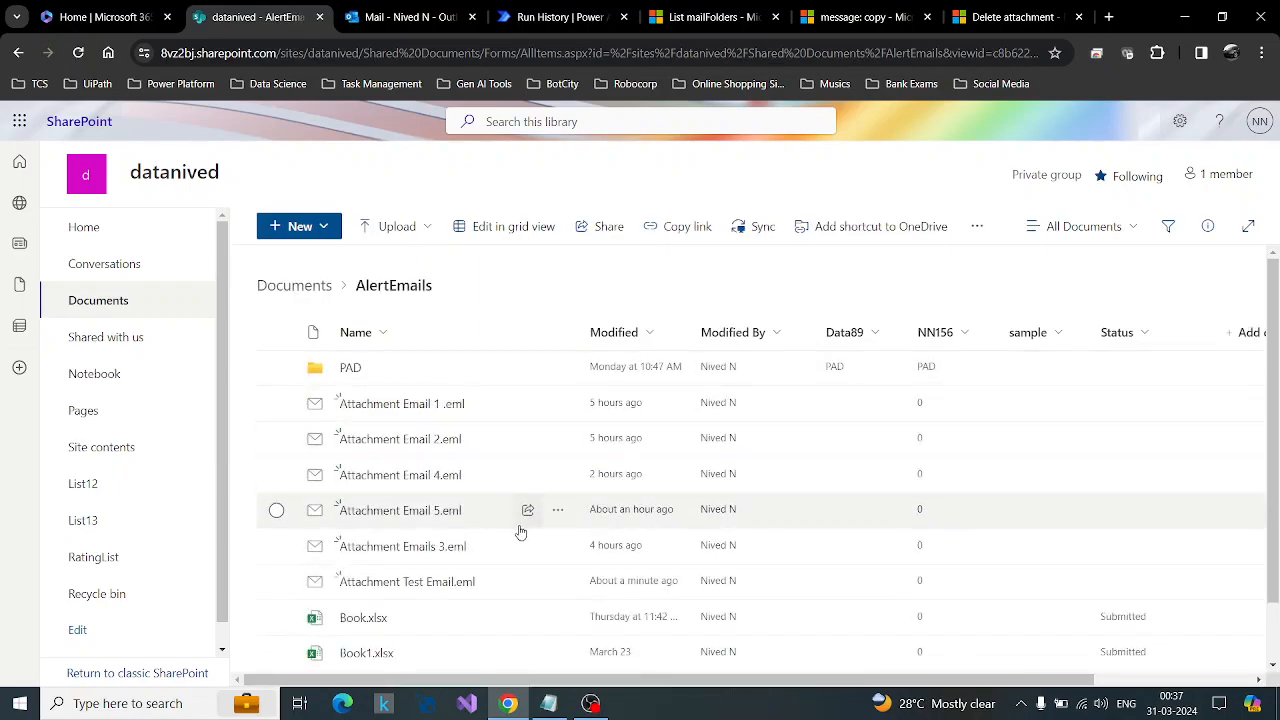
scroll(520, 533, "down", 1)
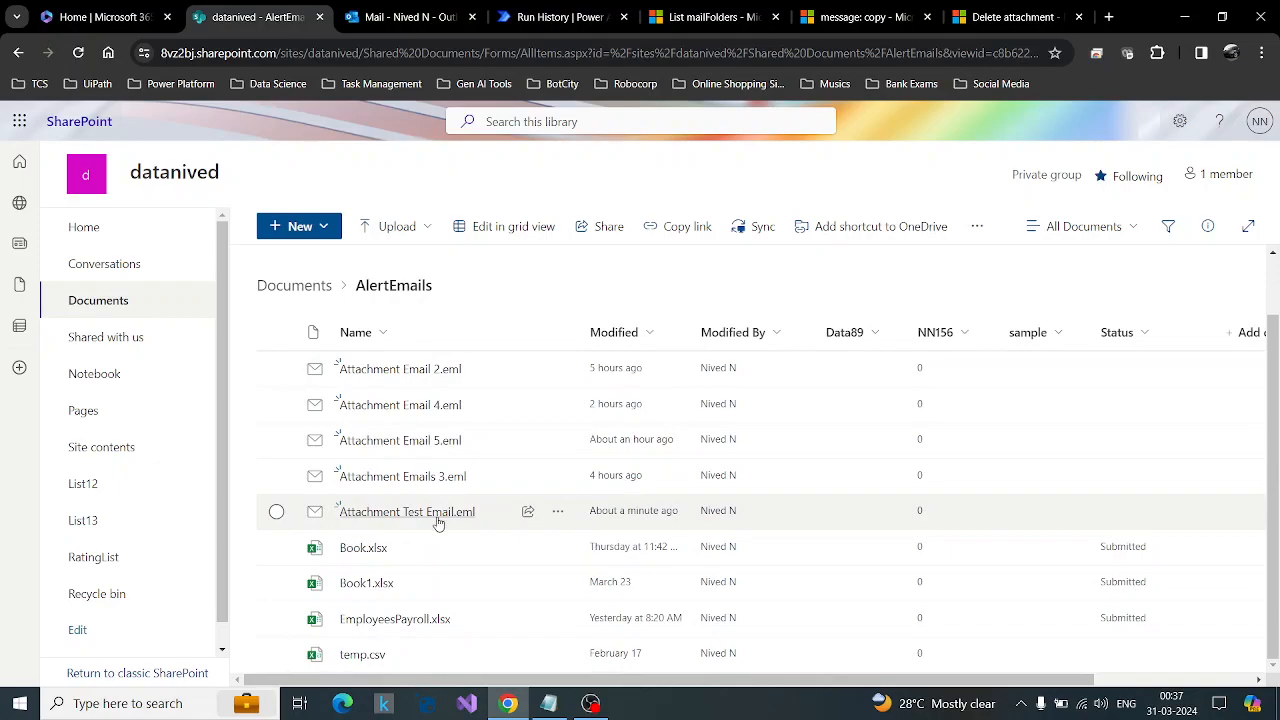
Recheck the Create file action's site address, folder path and file name in the Power Automate run history.
left_click(543, 8)
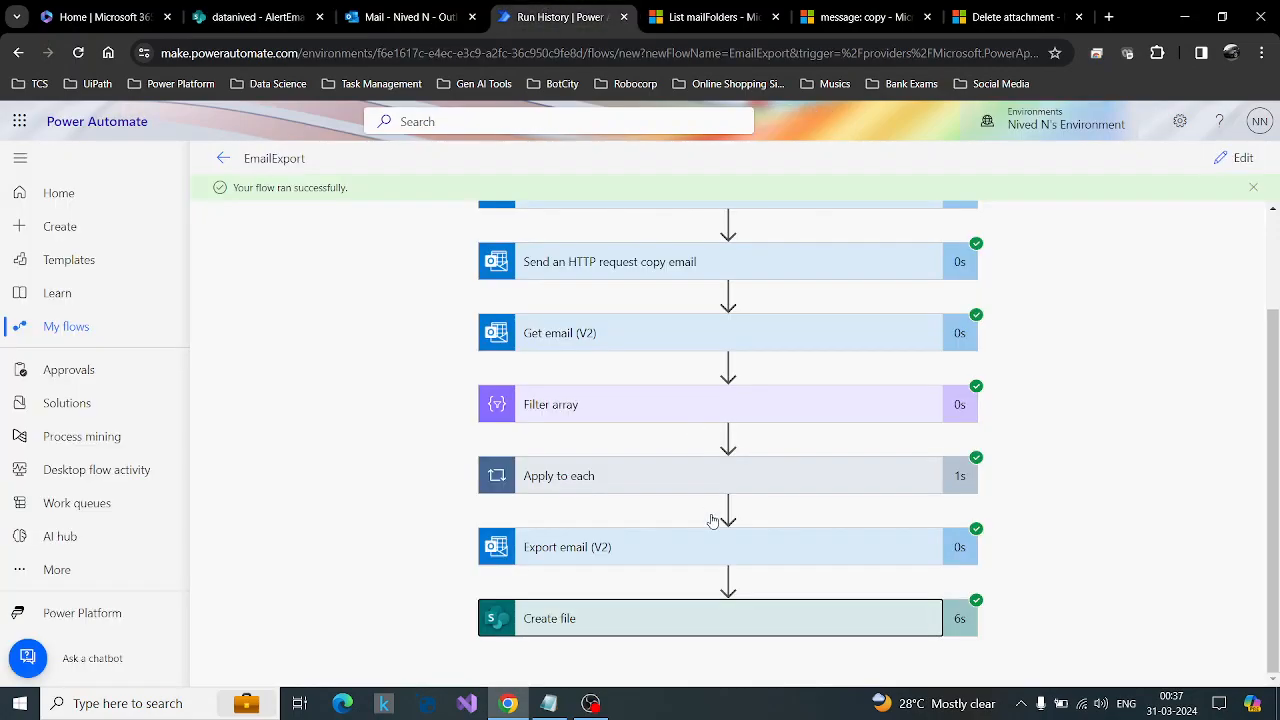
left_click(681, 630)
scroll(925, 492, "down", 1)
scroll(925, 492, "up", 3)
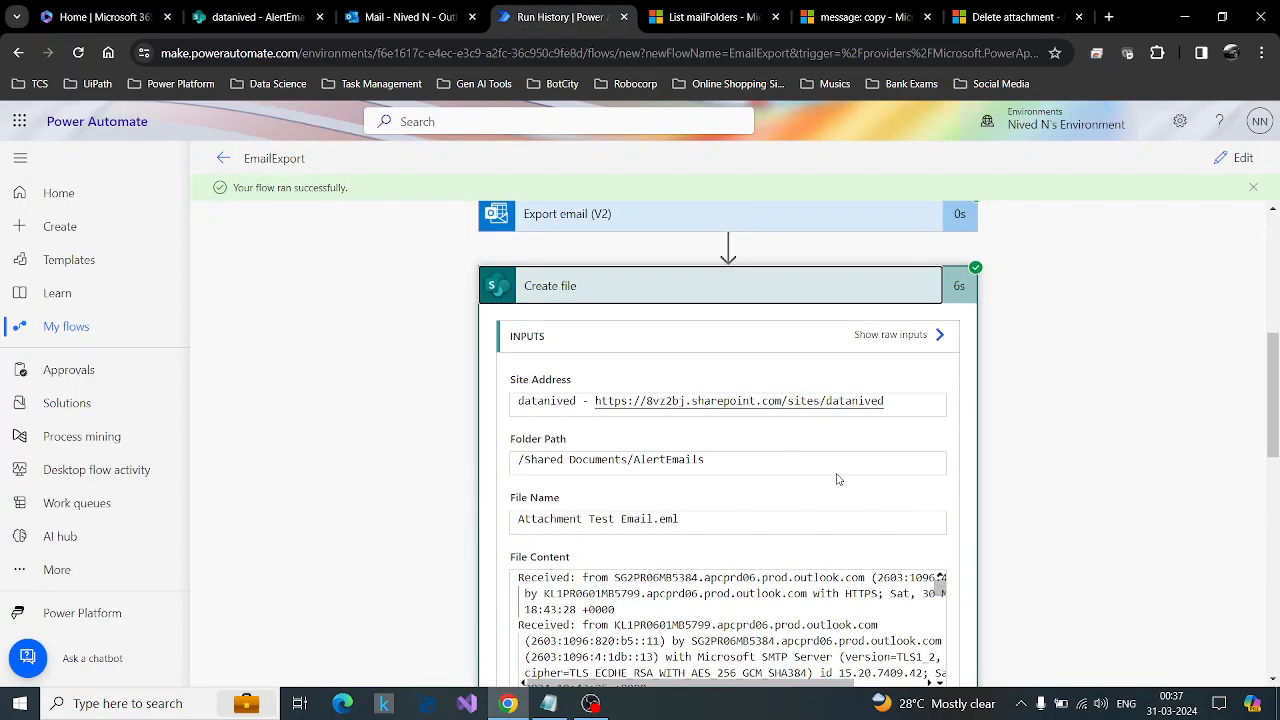
Preview Attachment Test Email.eml in SharePoint's AlertEmails folder to check its content and attachments, and close the preview.
left_click(410, 17)
left_click(255, 17)
left_click(418, 513)
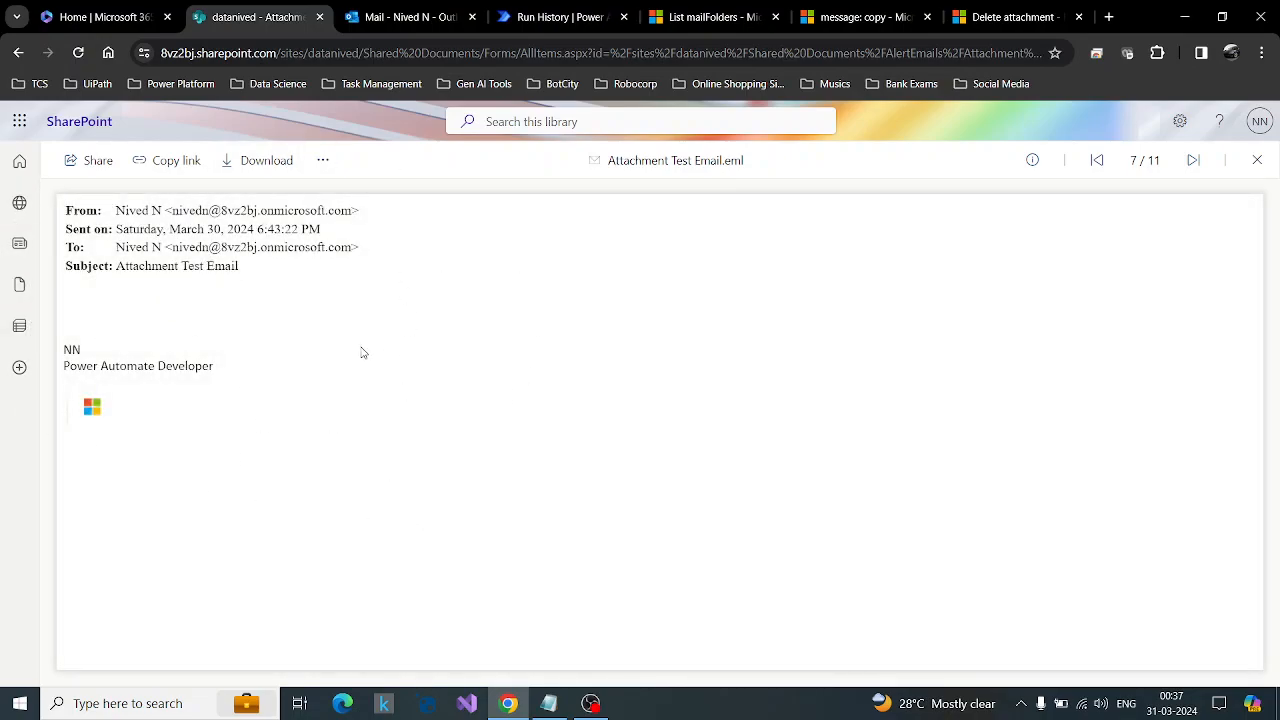
left_click(1264, 168)
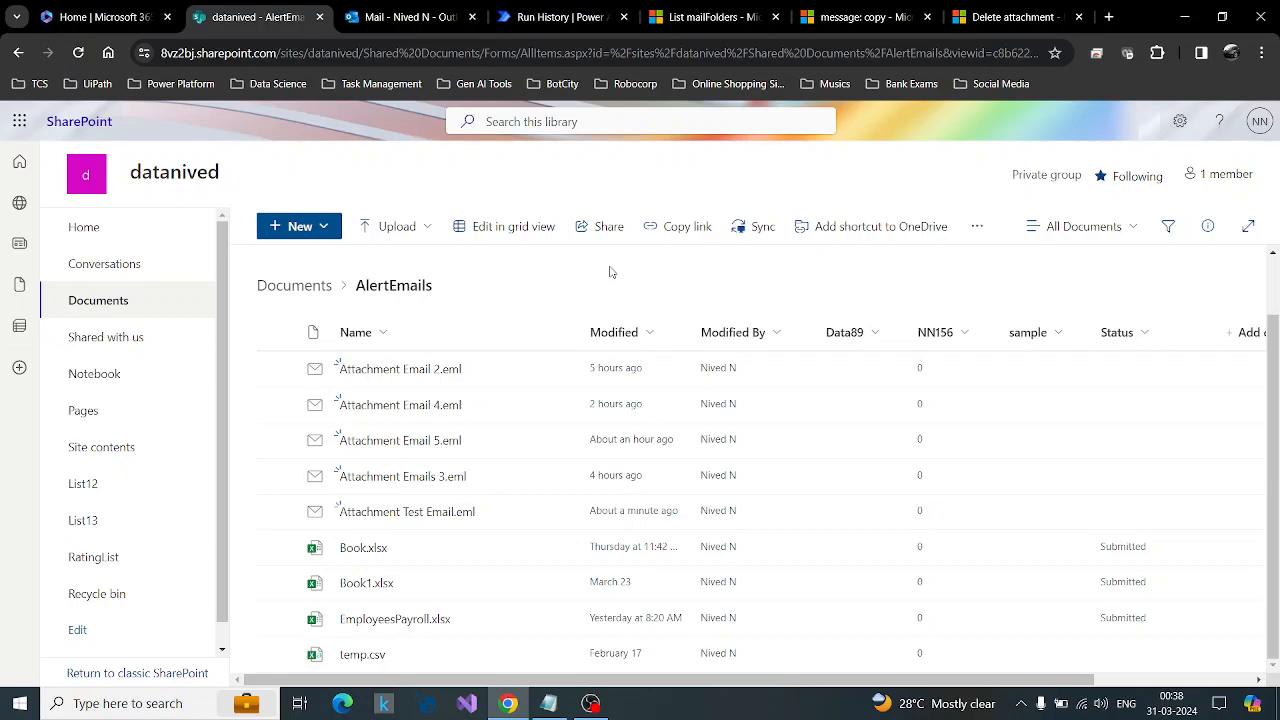
Return to the EmailExport run, collapse the Create file details and review the run's actions from the trigger onward.
left_click(572, 7)
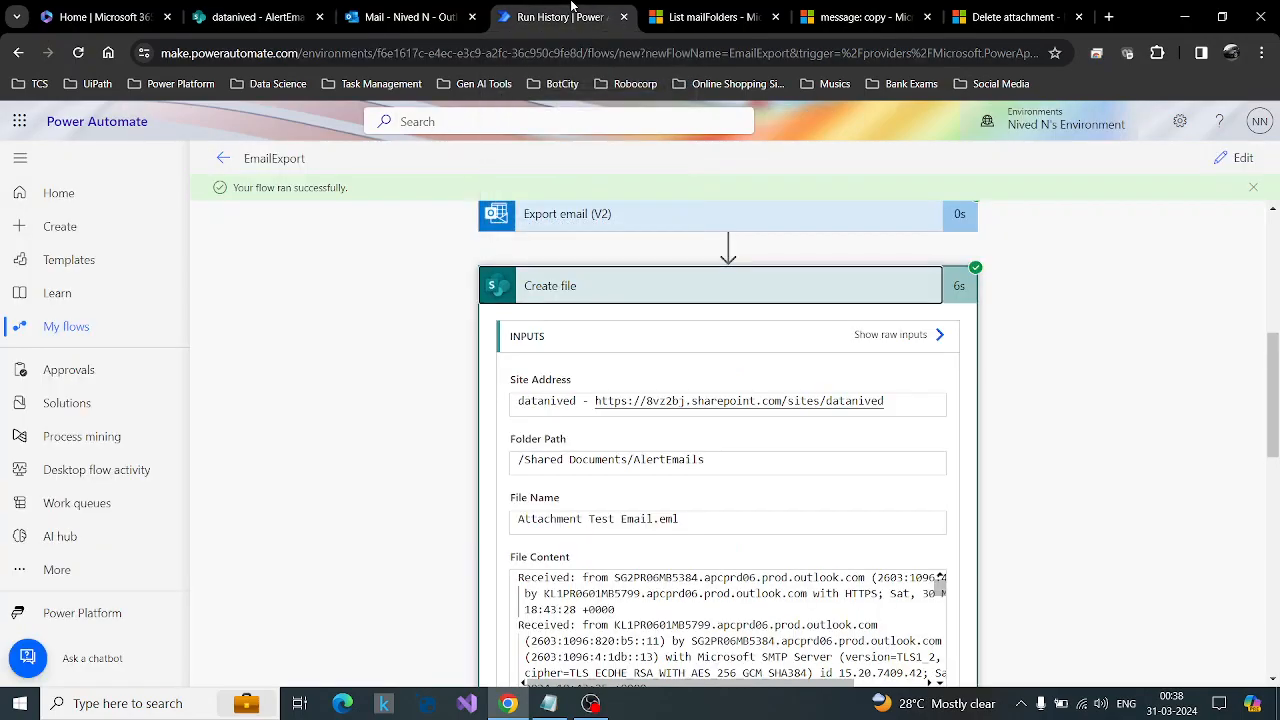
left_click(822, 286)
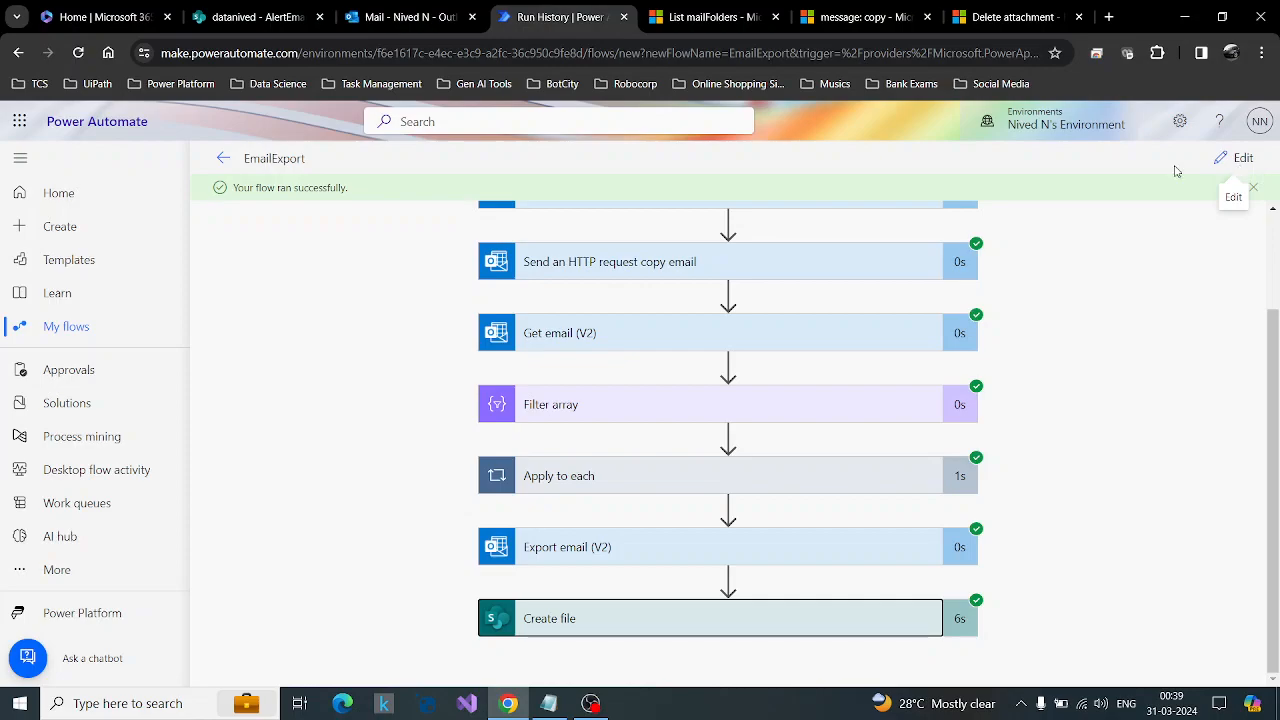
left_click_drag(1277, 348, 1272, 206)
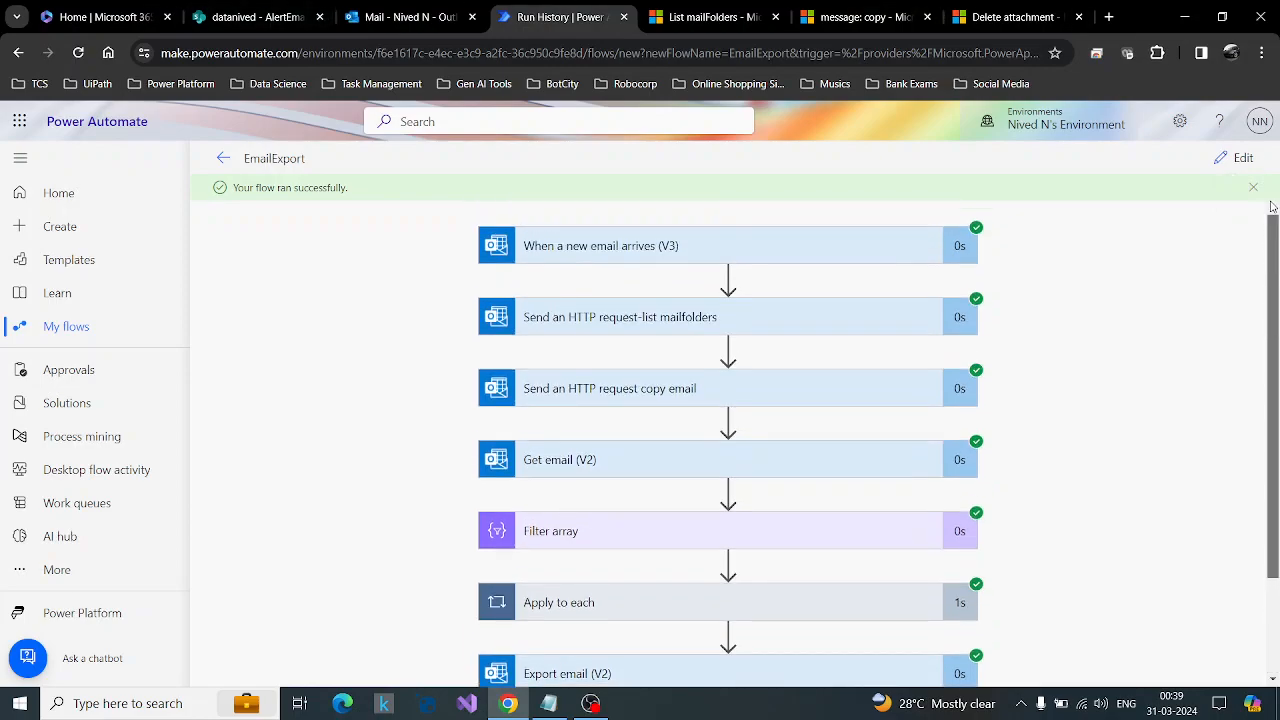